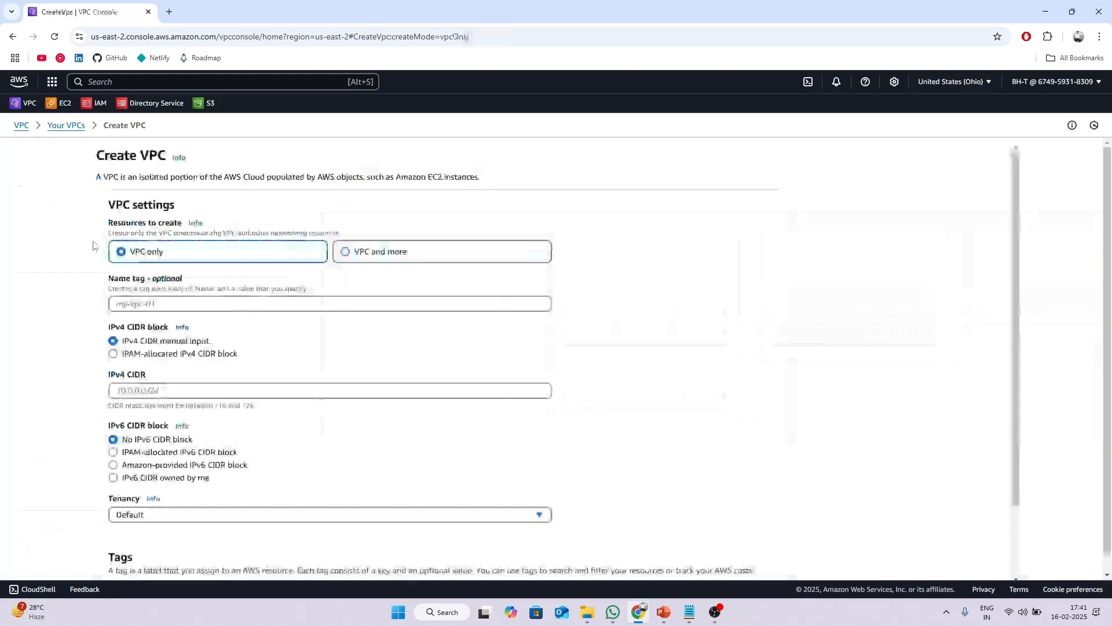
Name the new VPC test-vpc and enter IPv4 CIDR 192.168.0.0/24.
click(180, 307)
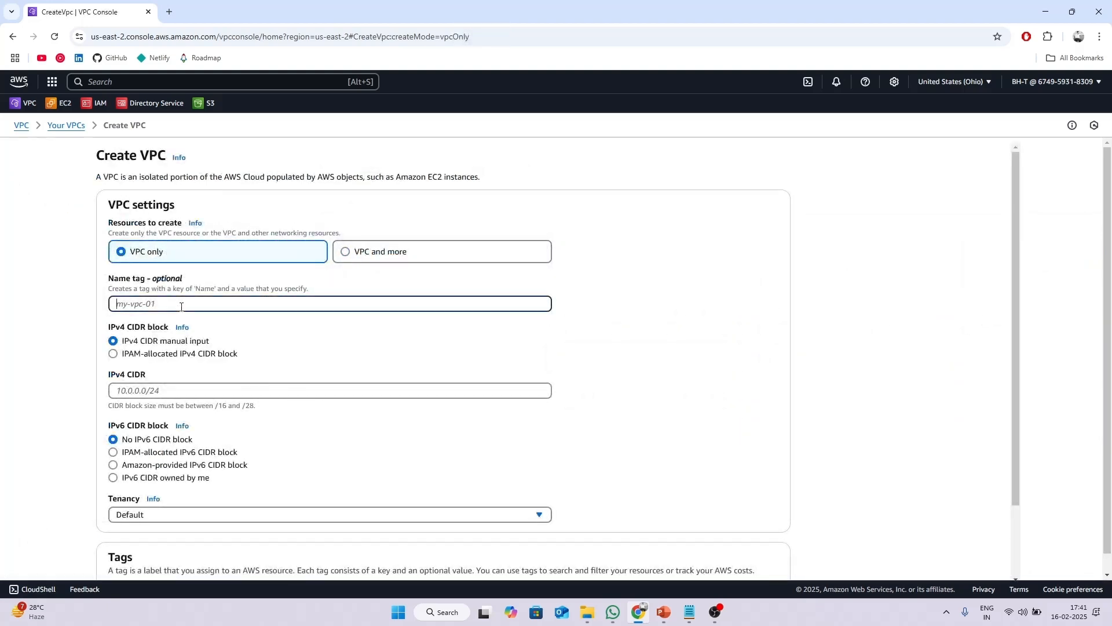
text(test-vpc)
drag(174, 305, 89, 308)
click(91, 306)
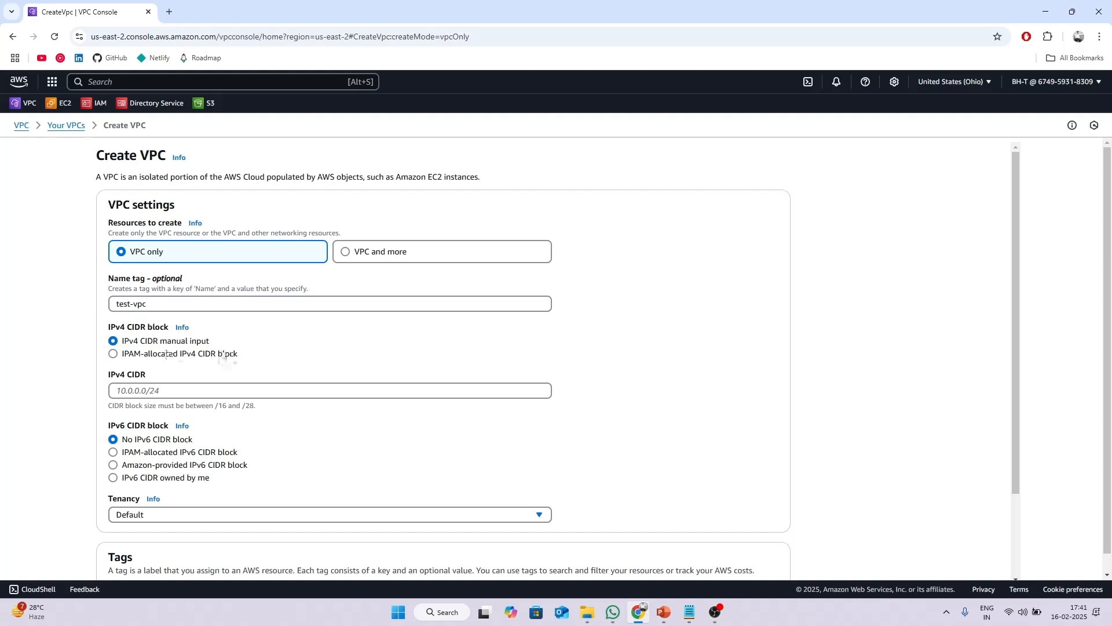
click(179, 390)
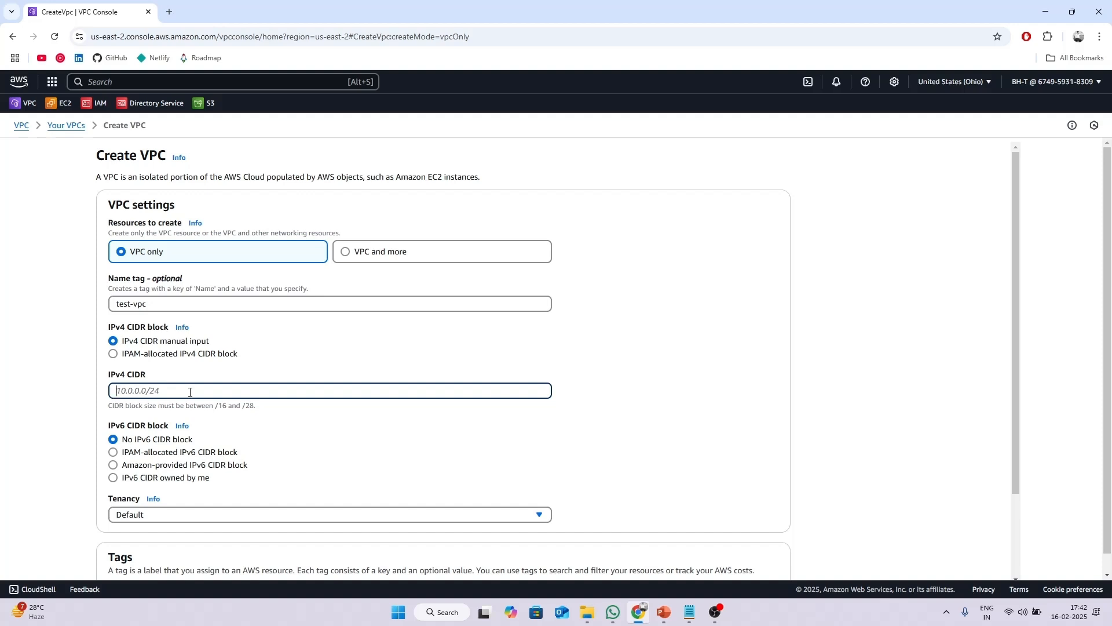
text(192.168.0.0/24)
Double-check the test-vpc name and 192.168.0.0/24 CIDR, then create the VPC.
scroll(283, 361, down, 2)
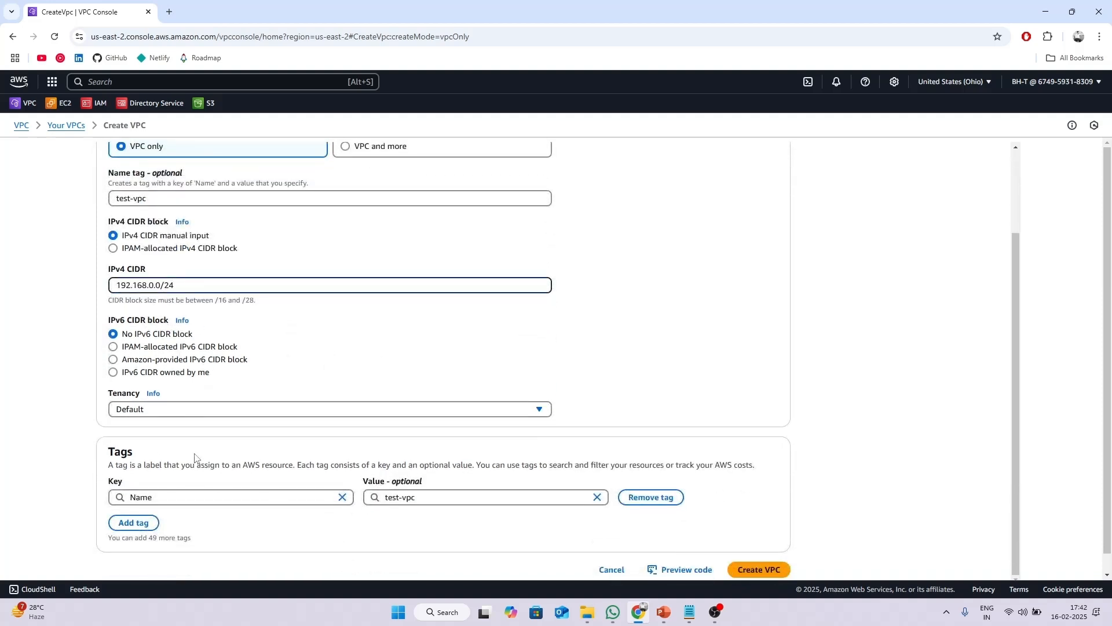
scroll(343, 327, up, 2)
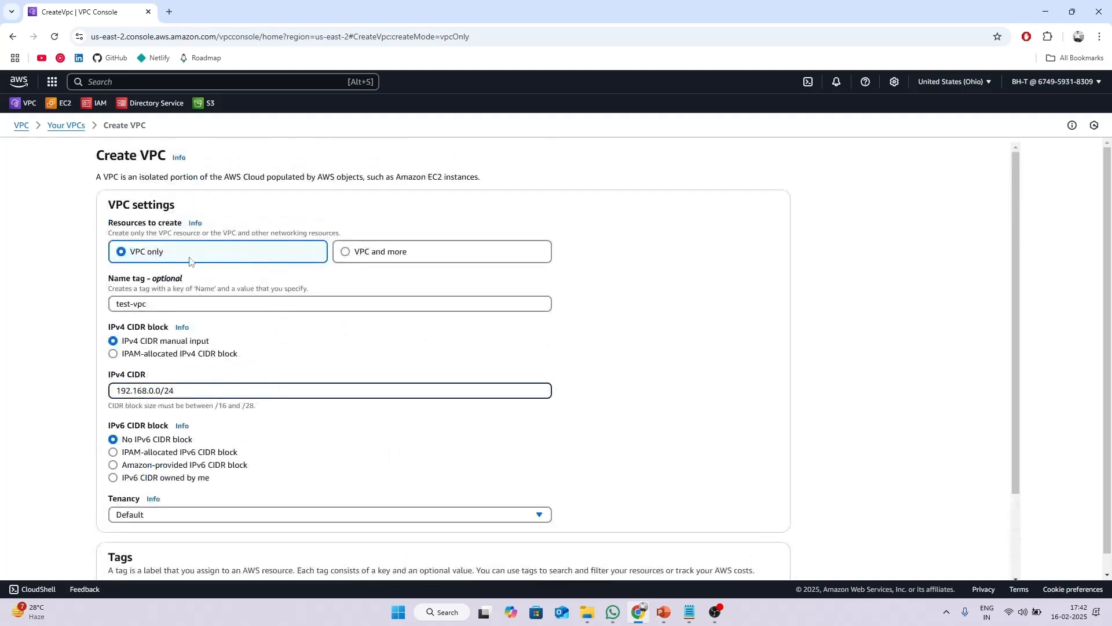
triple_click(117, 304)
click(43, 364)
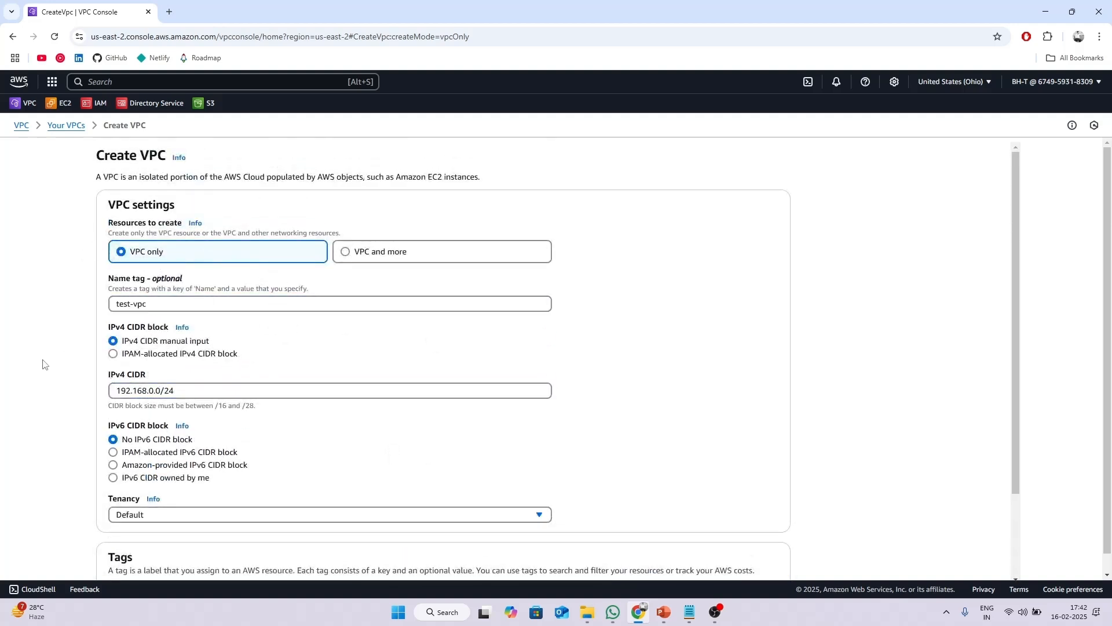
triple_click(213, 394)
click(80, 399)
scroll(571, 410, down, 3)
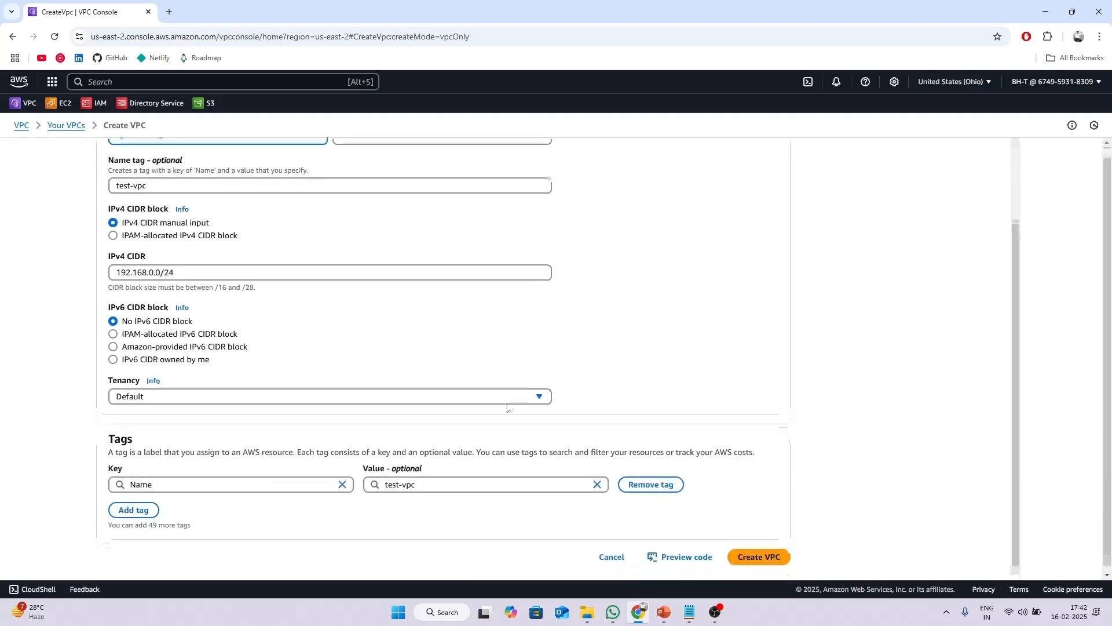
click(744, 554)
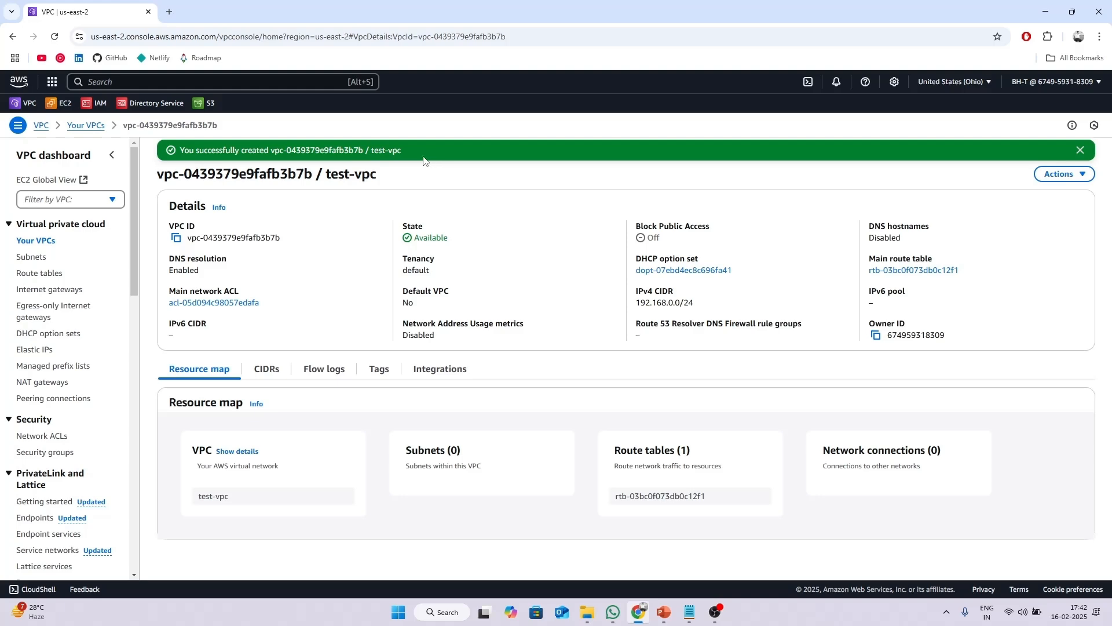
Start a new subnet in test-vpc named test-subnet-1.
click(31, 257)
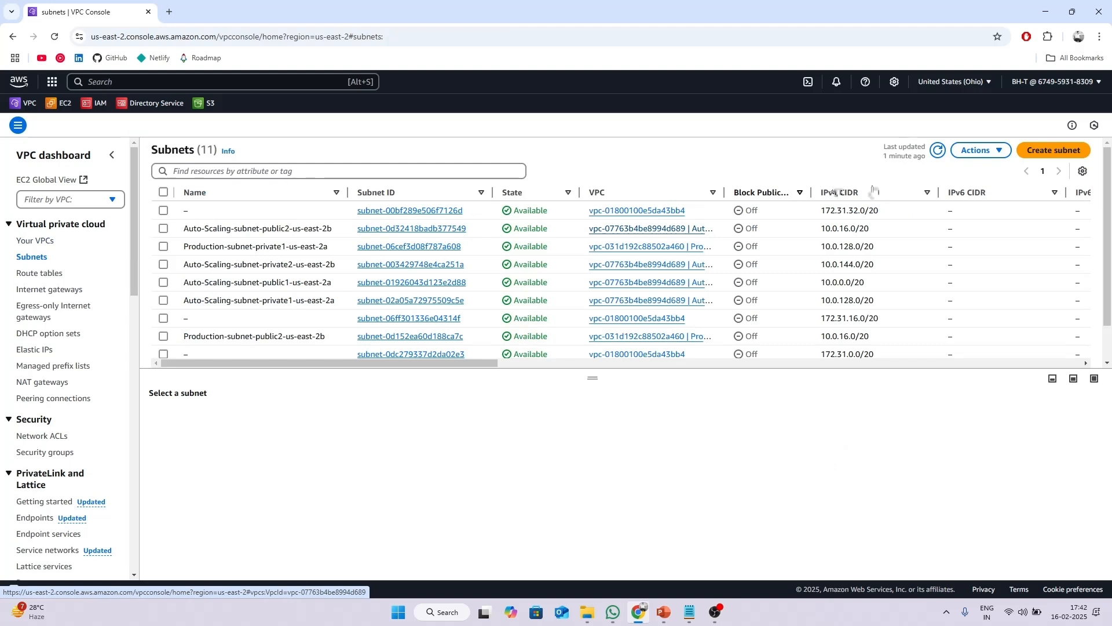
click(1053, 151)
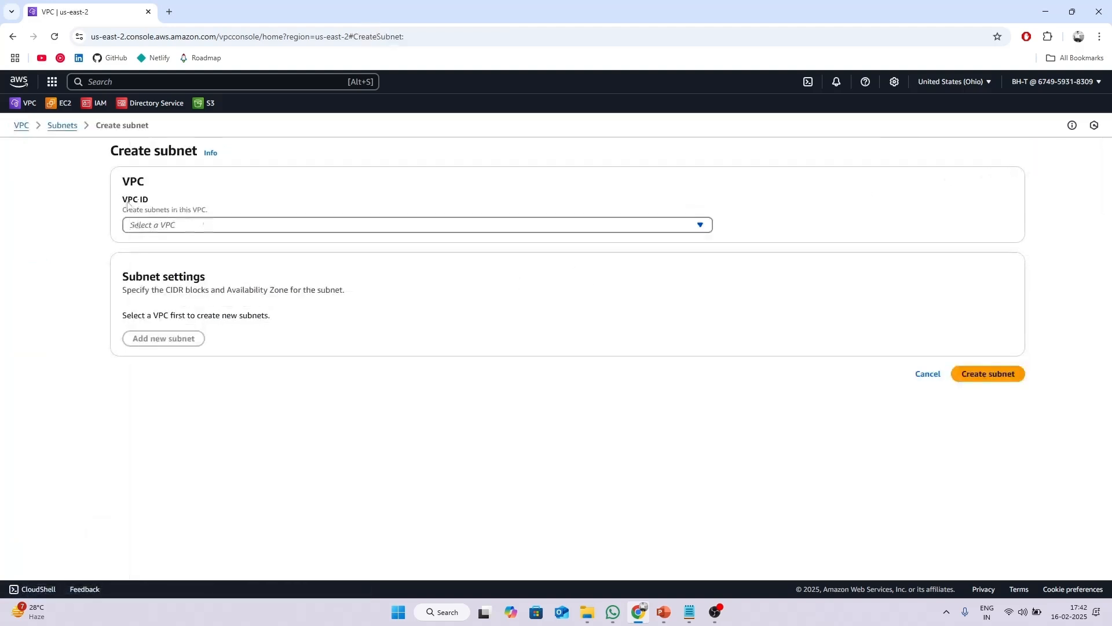
click(179, 226)
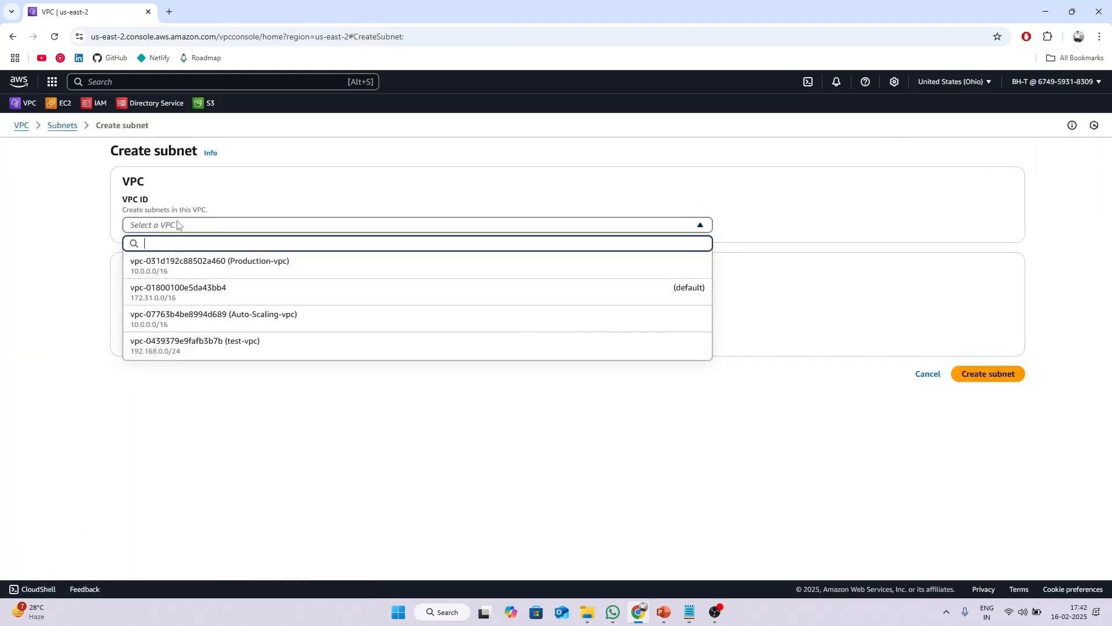
click(246, 346)
scroll(224, 286, down, 2)
click(210, 346)
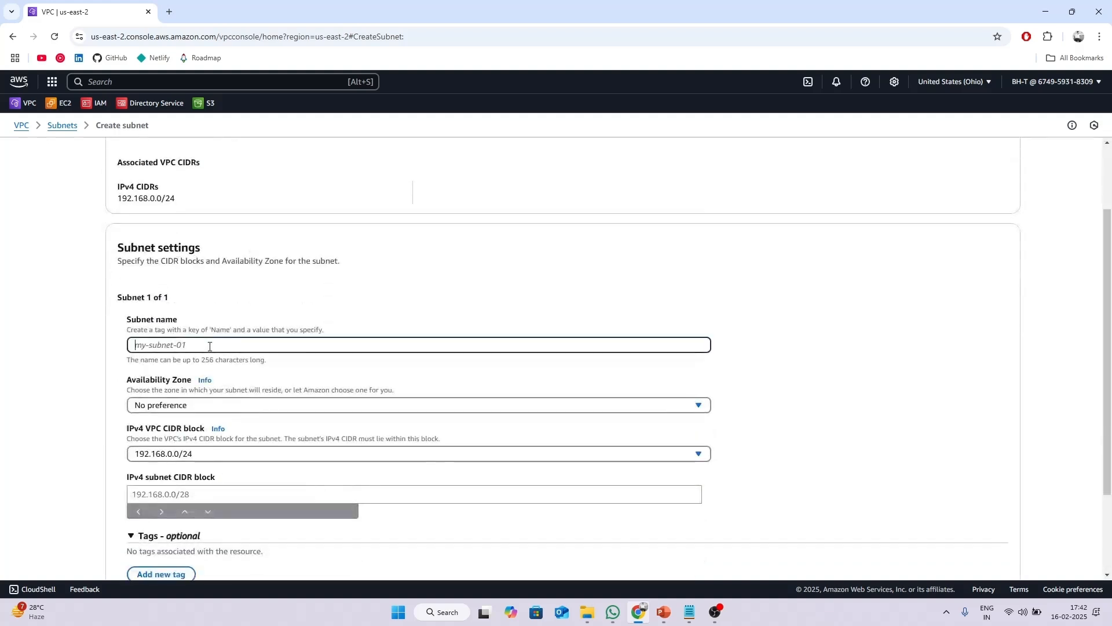
text(testsu)
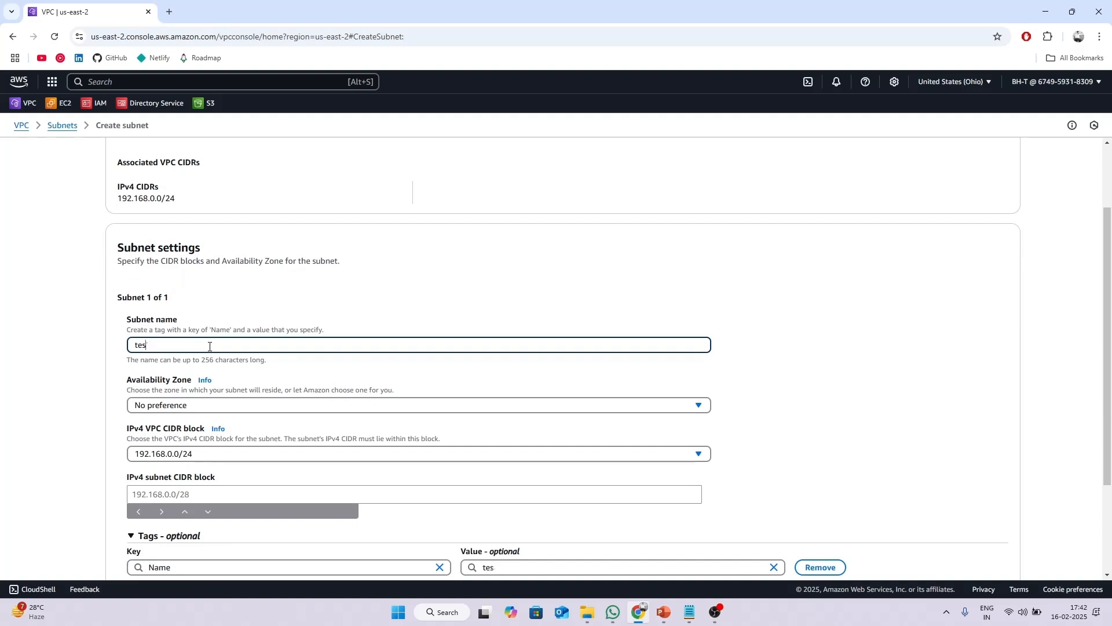
key(BackSpace)
key(BackSpace)
key(BackSpace)
text(test-subnet-1)
Place the subnet in us-east-2a under block 192.168.0.0/24 with CIDR 192.168.1.0/27.
scroll(209, 346, down, 2)
click(252, 309)
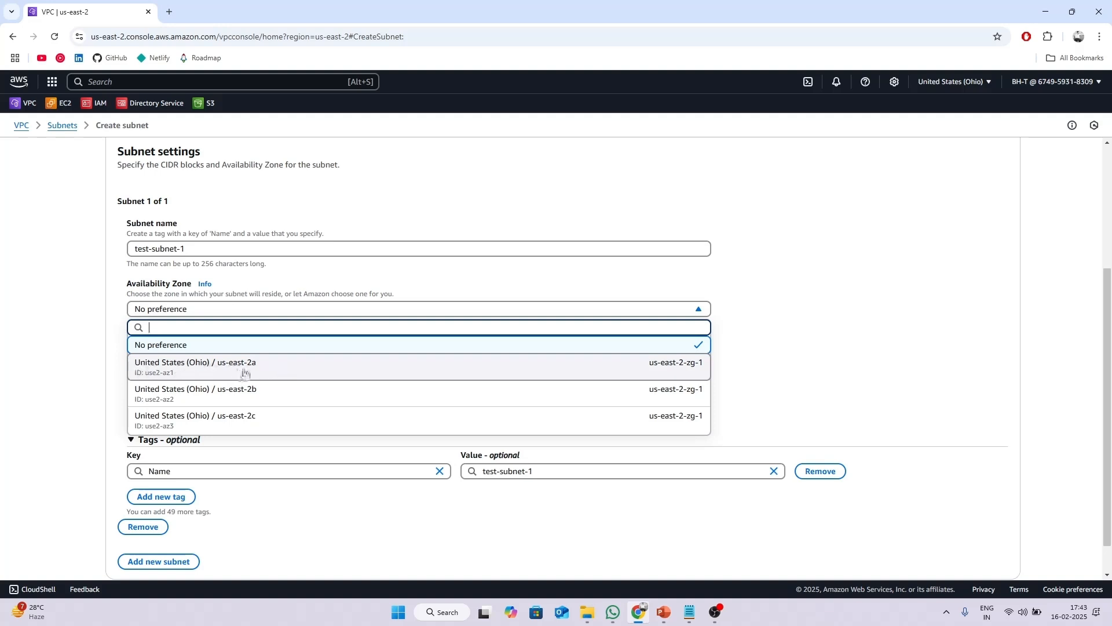
click(264, 371)
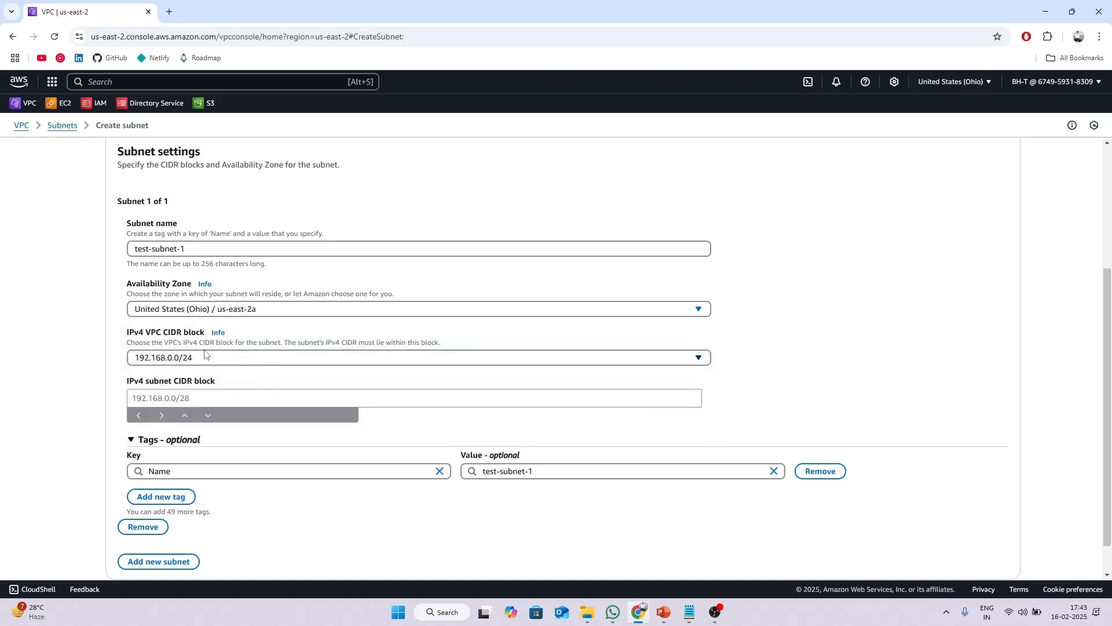
click(204, 355)
click(143, 377)
click(168, 398)
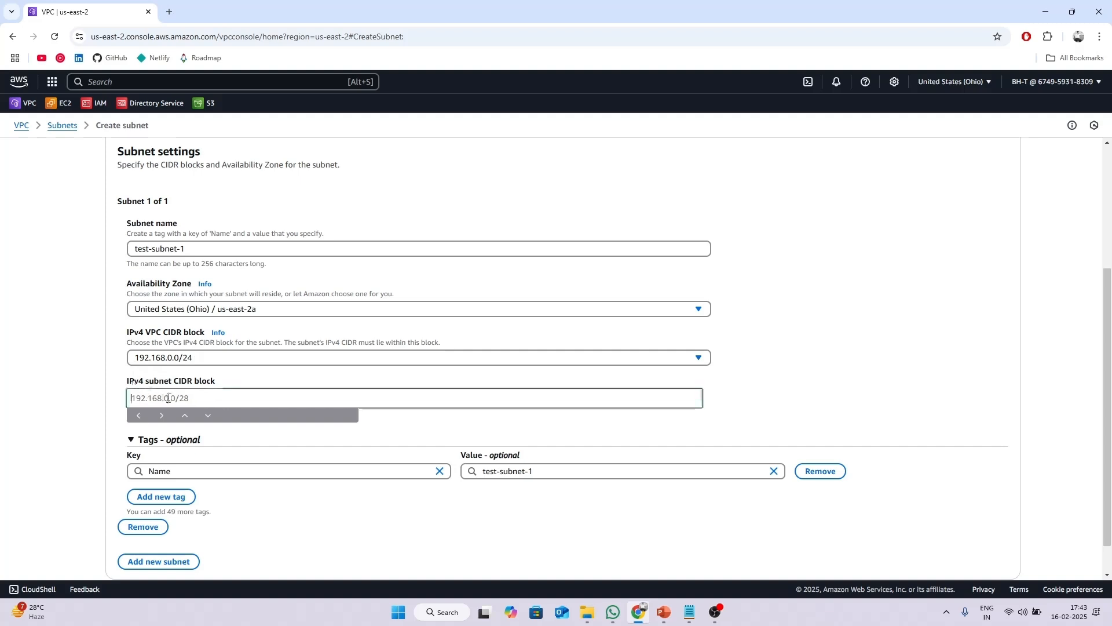
text(192)
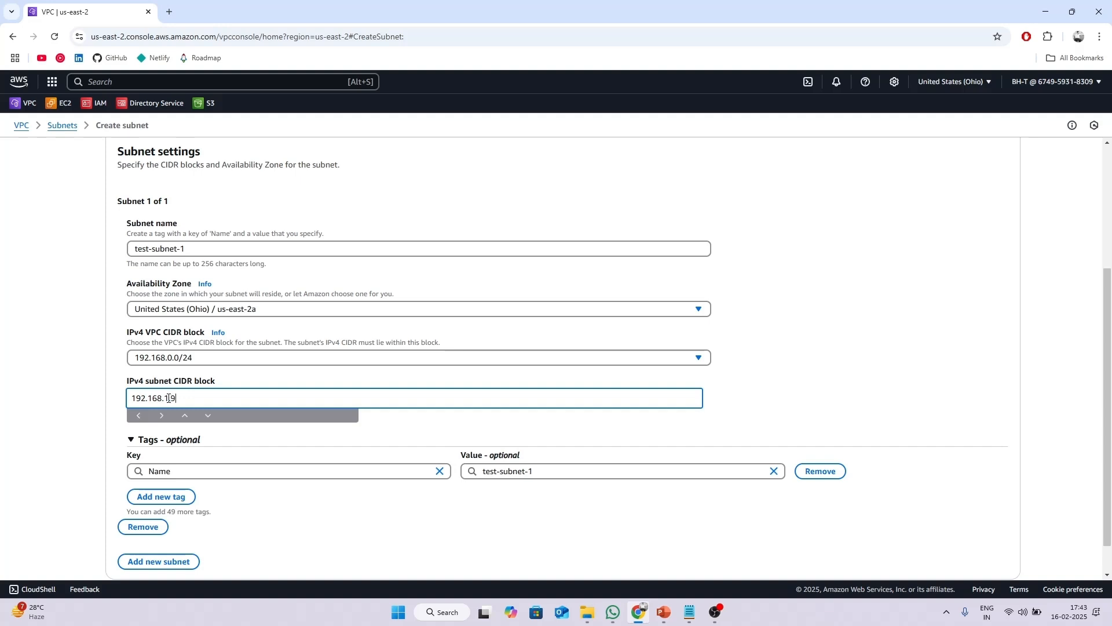
text(.168.1.0/24)
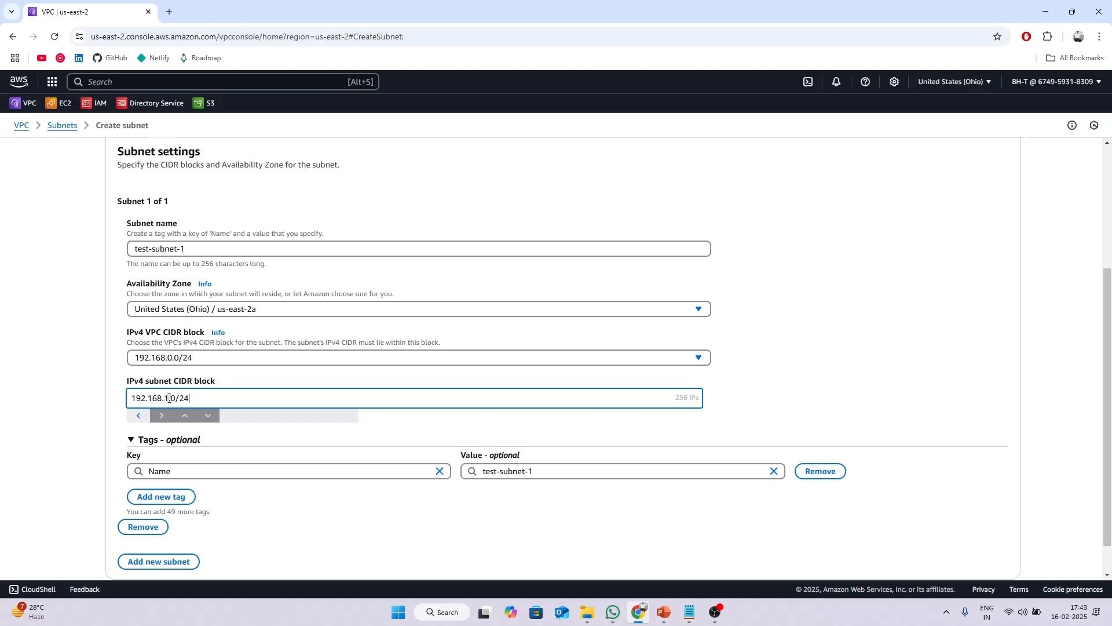
key(BackSpace)
text(7)
click(49, 386)
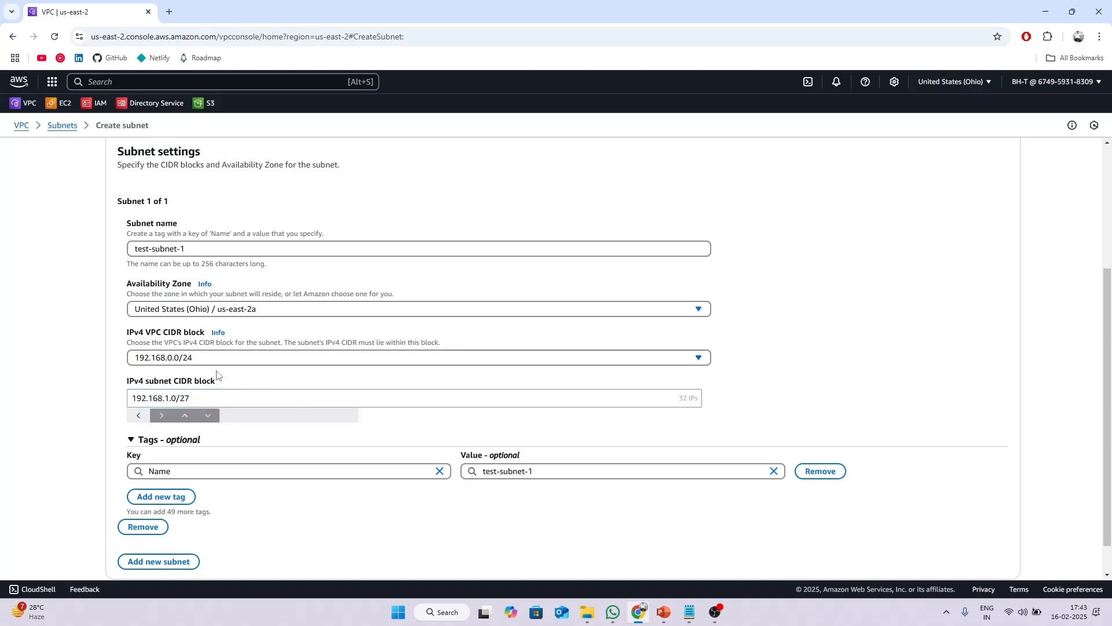
Fix the rejected subnet CIDR to 192.168.0.0/27 and create test-subnet-1.
scroll(307, 377, down, 1)
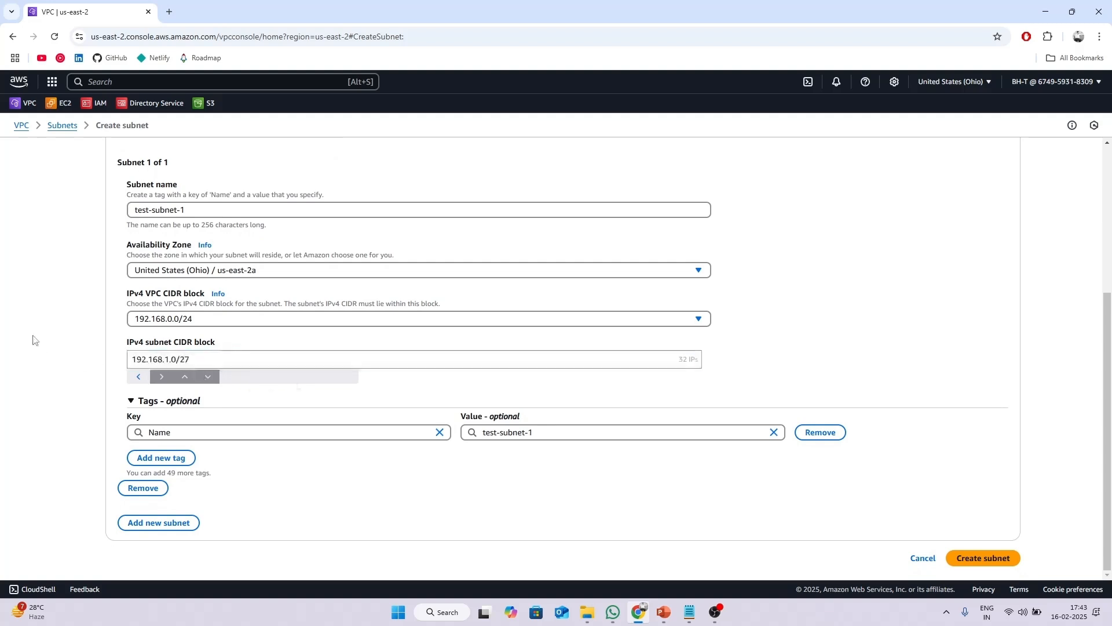
scroll(203, 358, up, 3)
scroll(427, 352, down, 3)
click(983, 558)
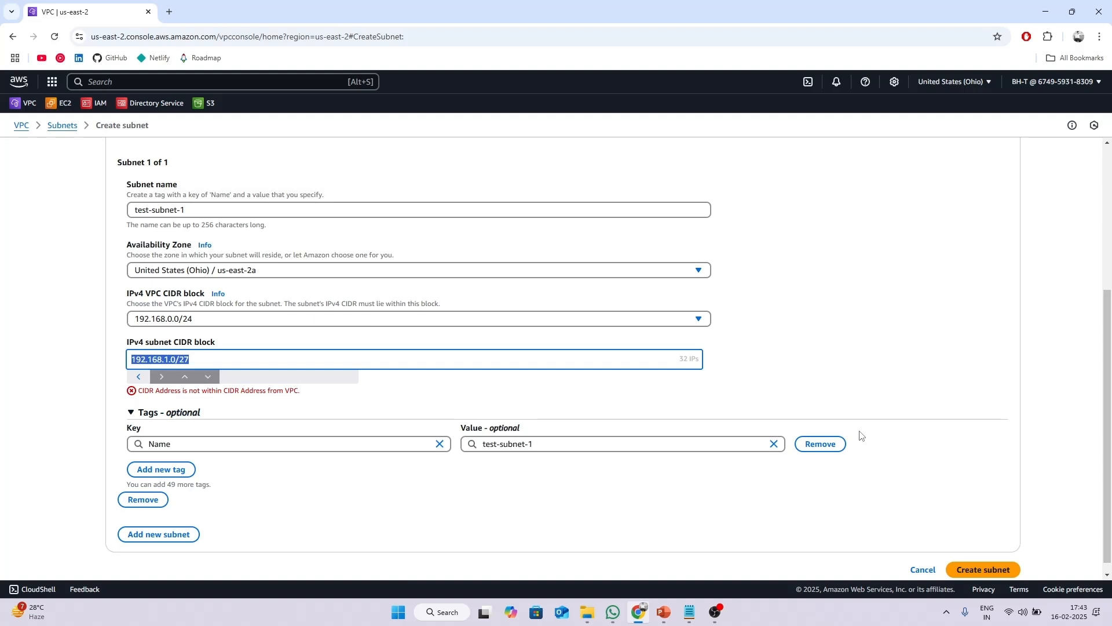
drag(172, 390, 407, 405)
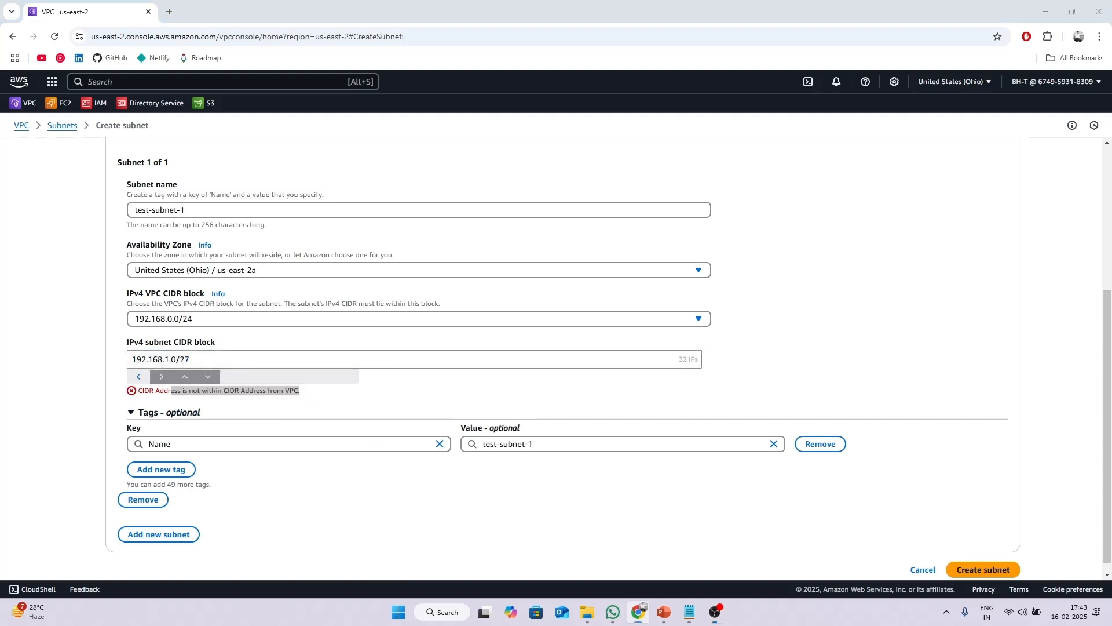
click(99, 481)
click(171, 359)
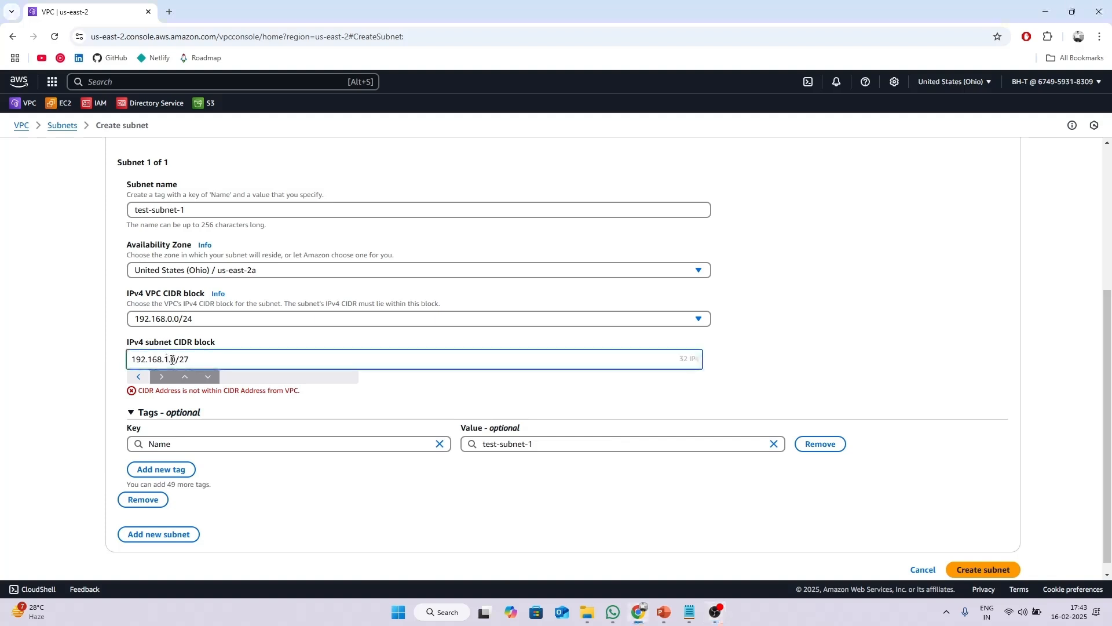
key(BackSpace)
text(0)
click(217, 355)
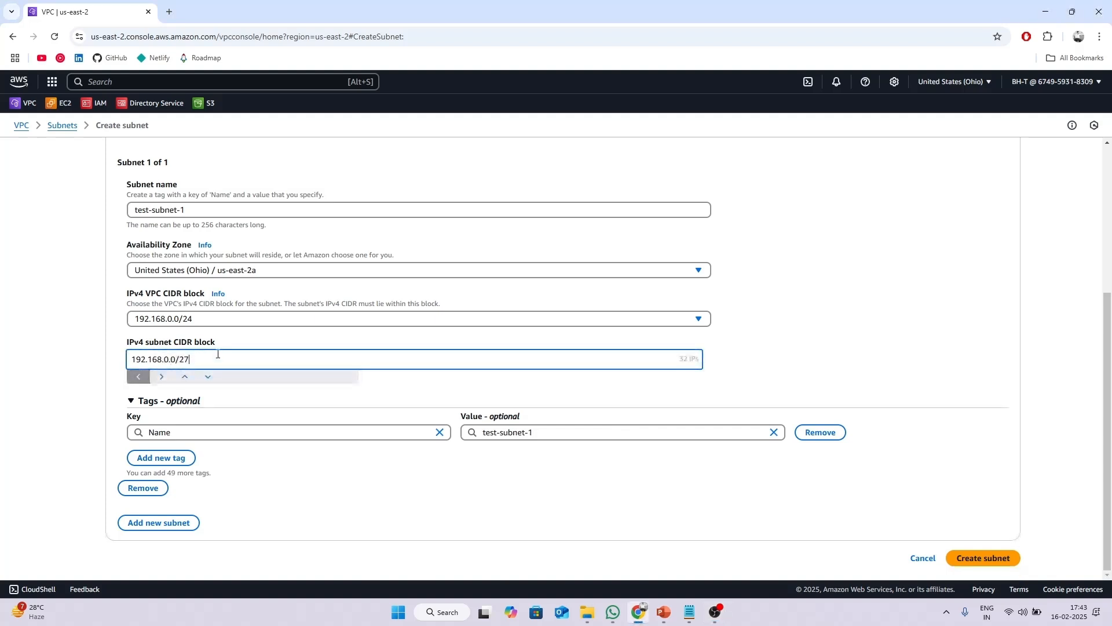
click(987, 558)
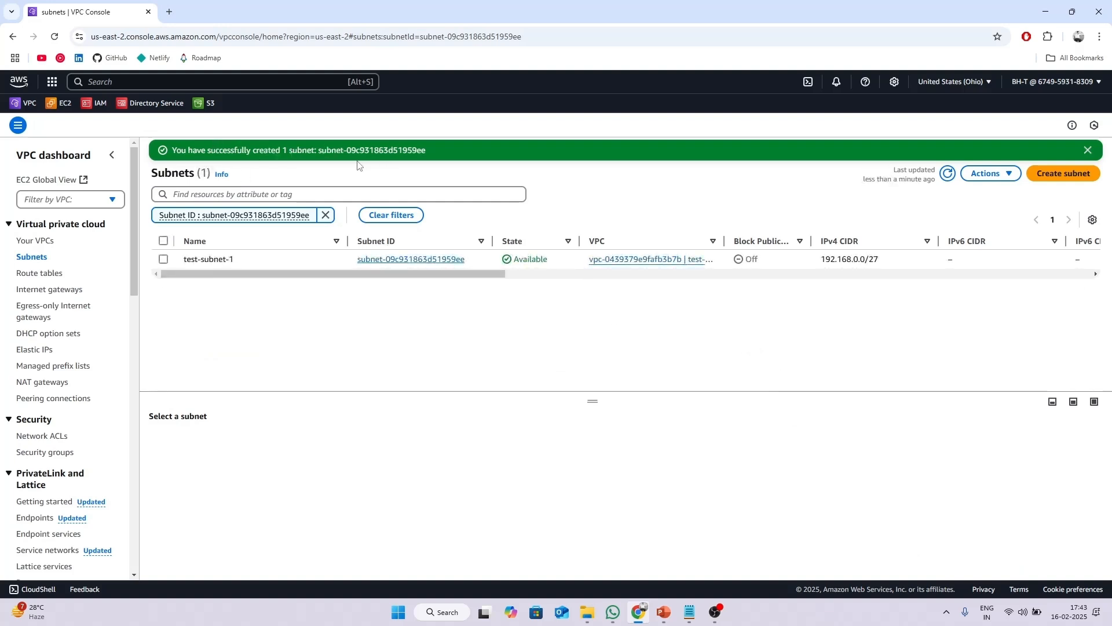
Go to EC2's Launch an instance page and name the instance client-ec2.
click(64, 103)
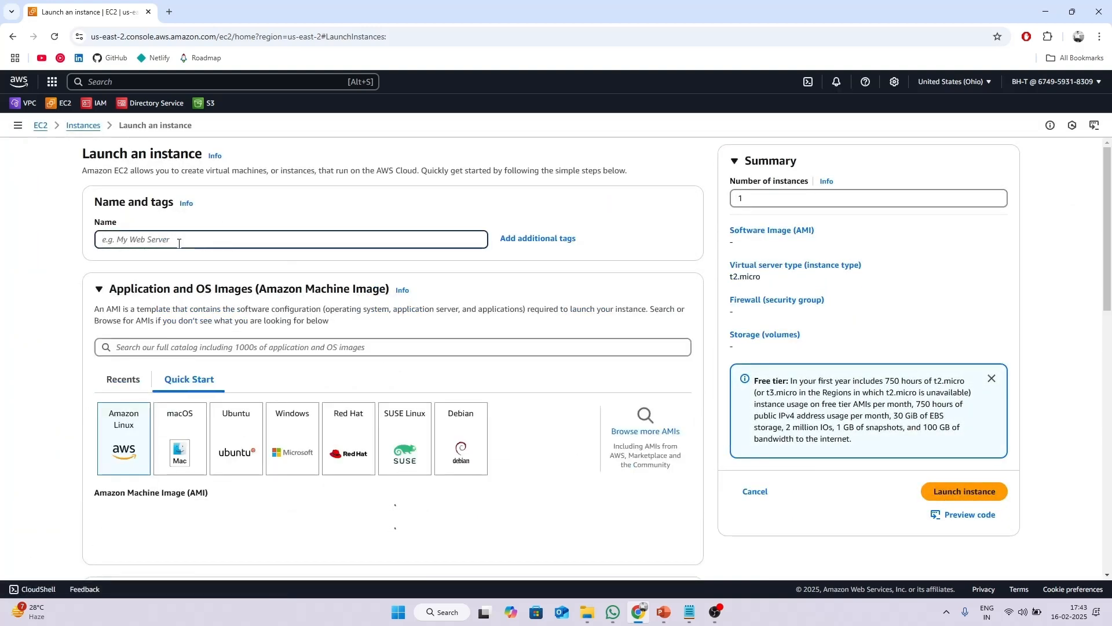
text(client)
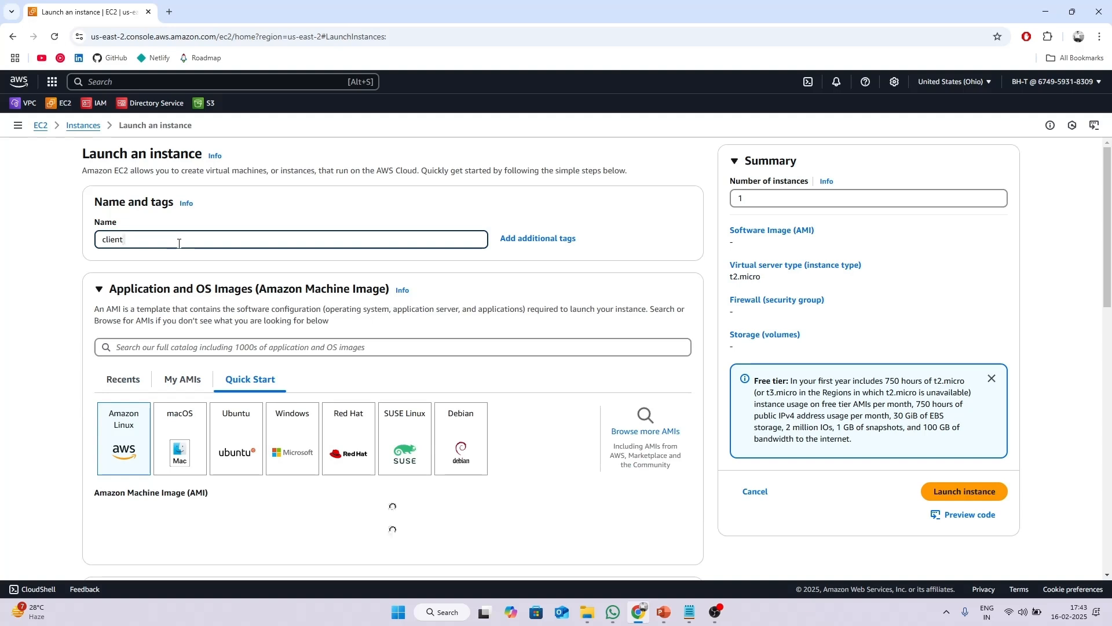
text(-ec2)
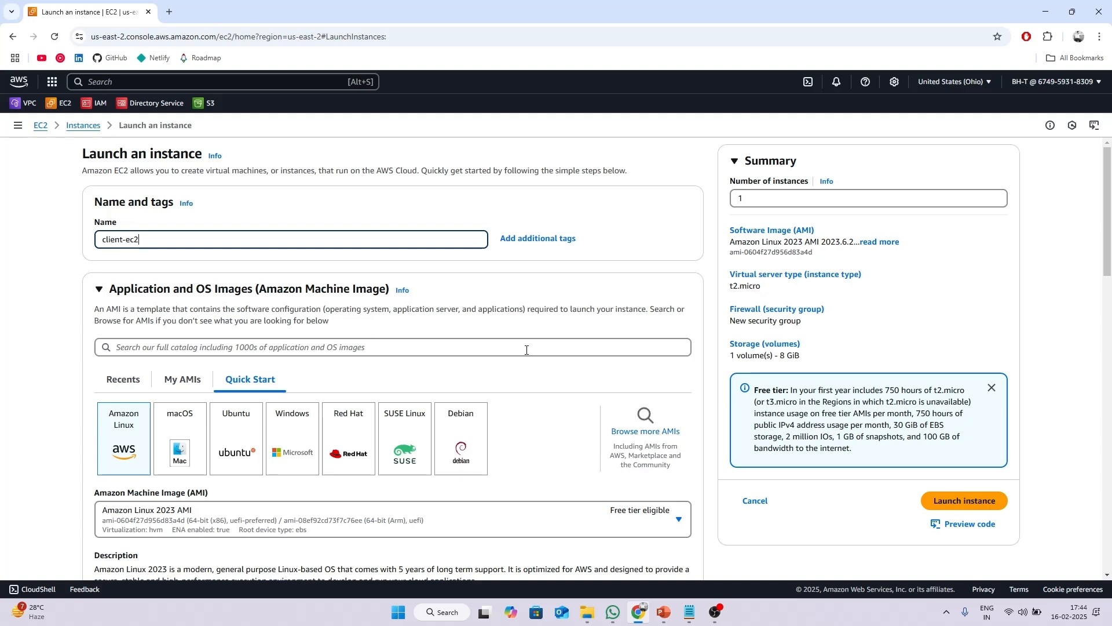
Choose the Microsoft Windows Server 2022 Base AMI for the instance.
click(291, 436)
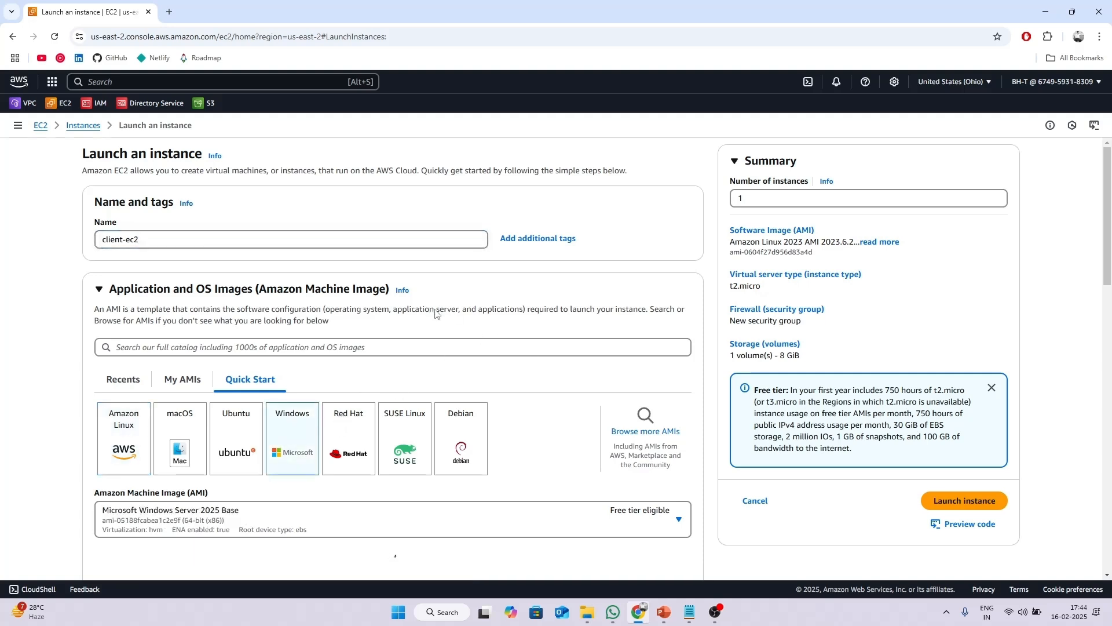
scroll(436, 314, down, 2)
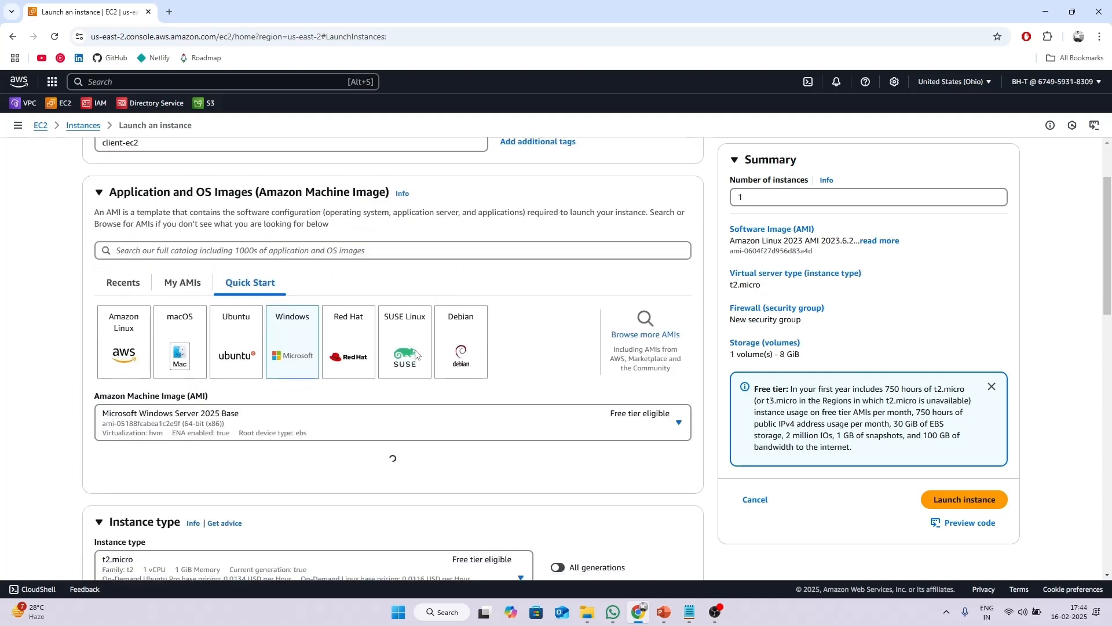
scroll(342, 365, down, 2)
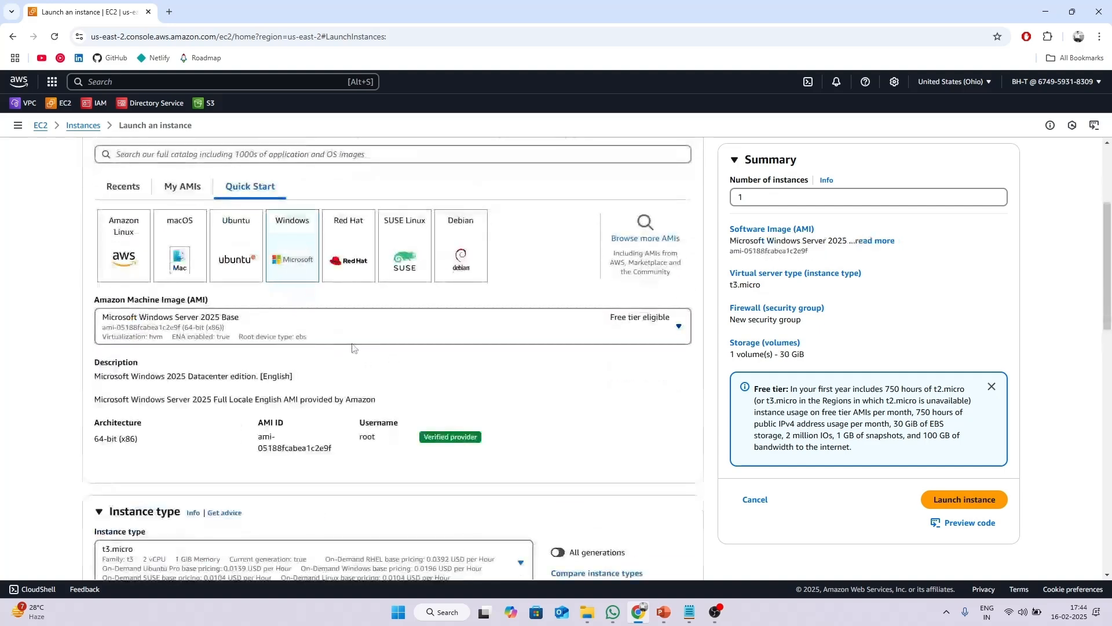
click(294, 329)
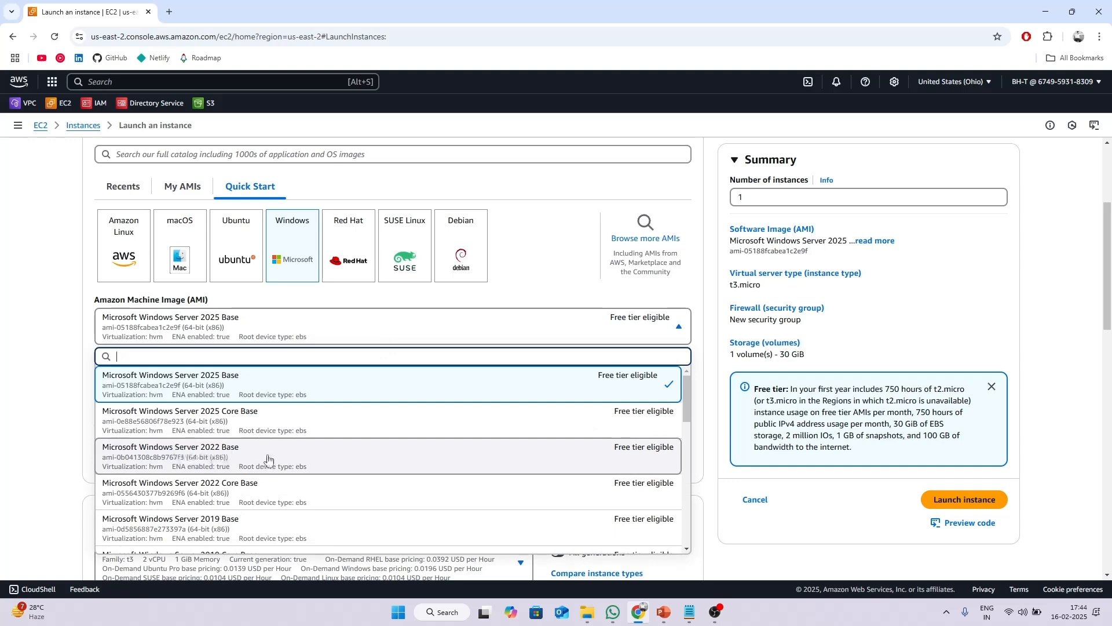
click(220, 461)
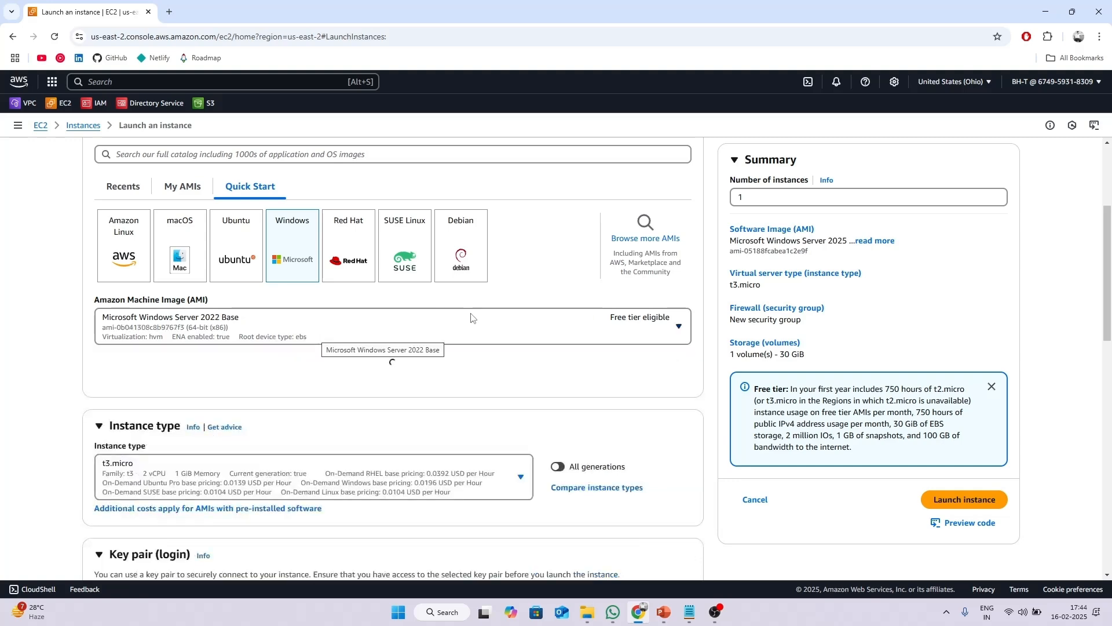
scroll(471, 318, down, 2)
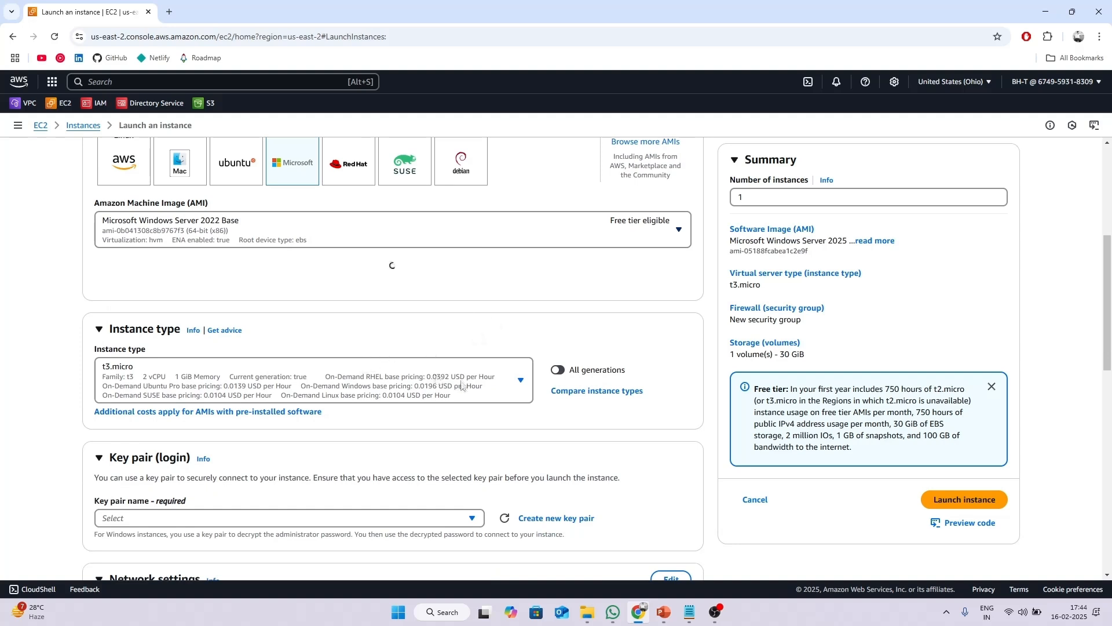
scroll(462, 384, down, 2)
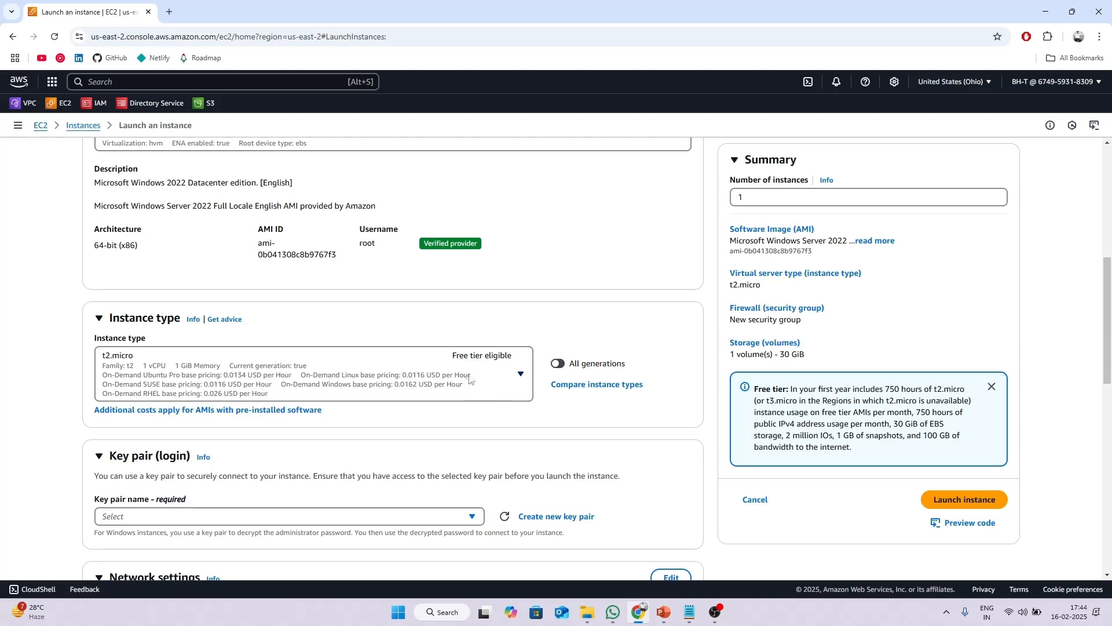
Change the instance type to t2.medium.
click(455, 354)
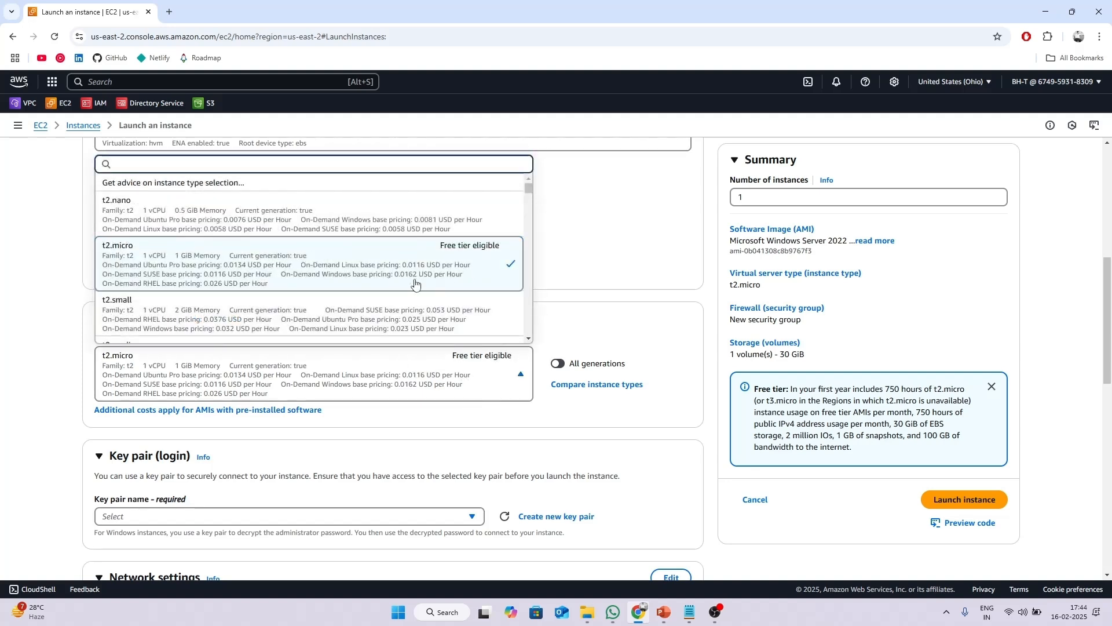
scroll(359, 271, down, 2)
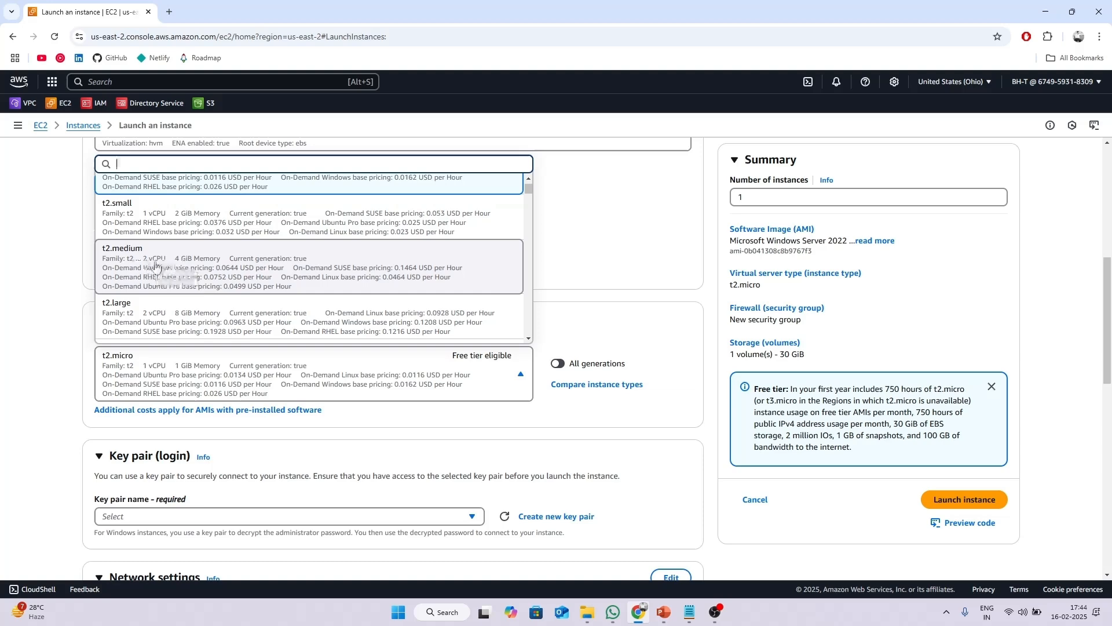
click(210, 268)
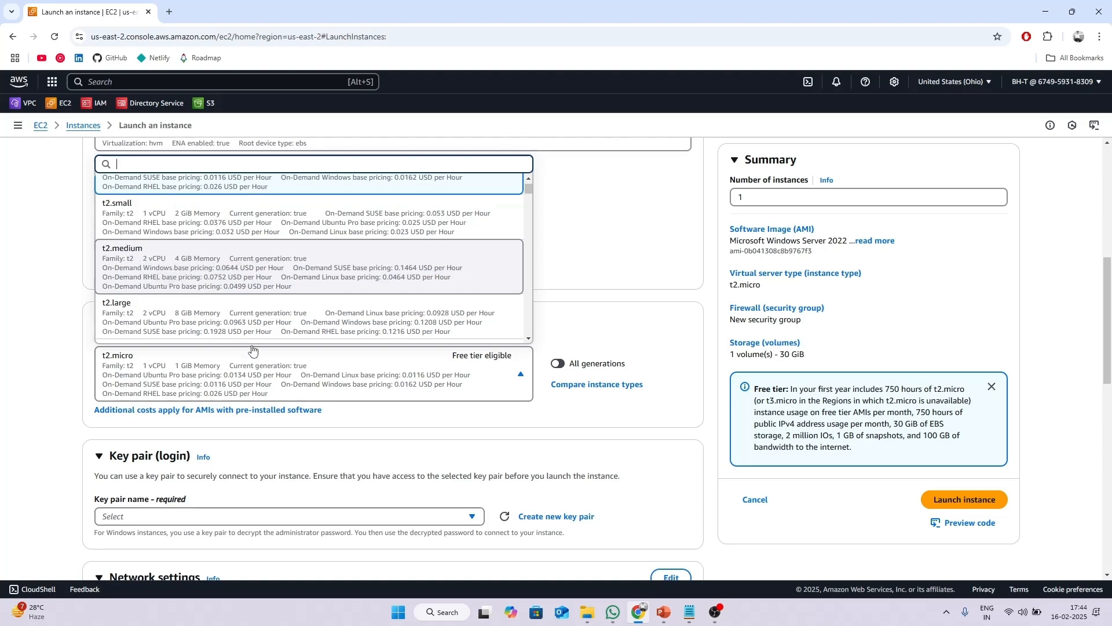
Select the first existing RSA key pair as the login key pair.
scroll(404, 333, down, 3)
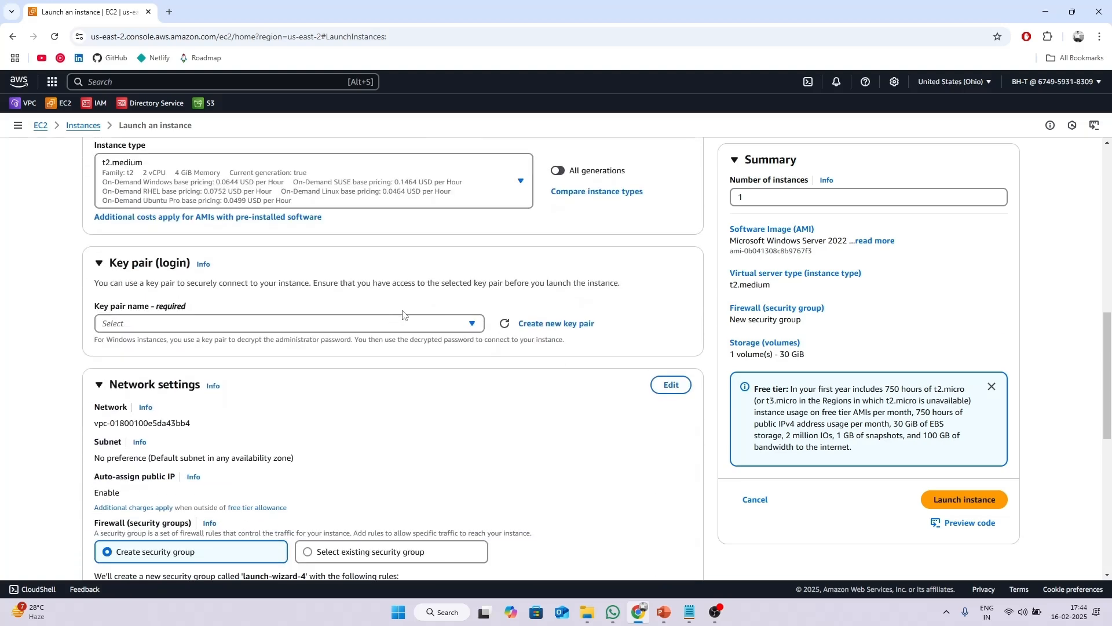
click(273, 326)
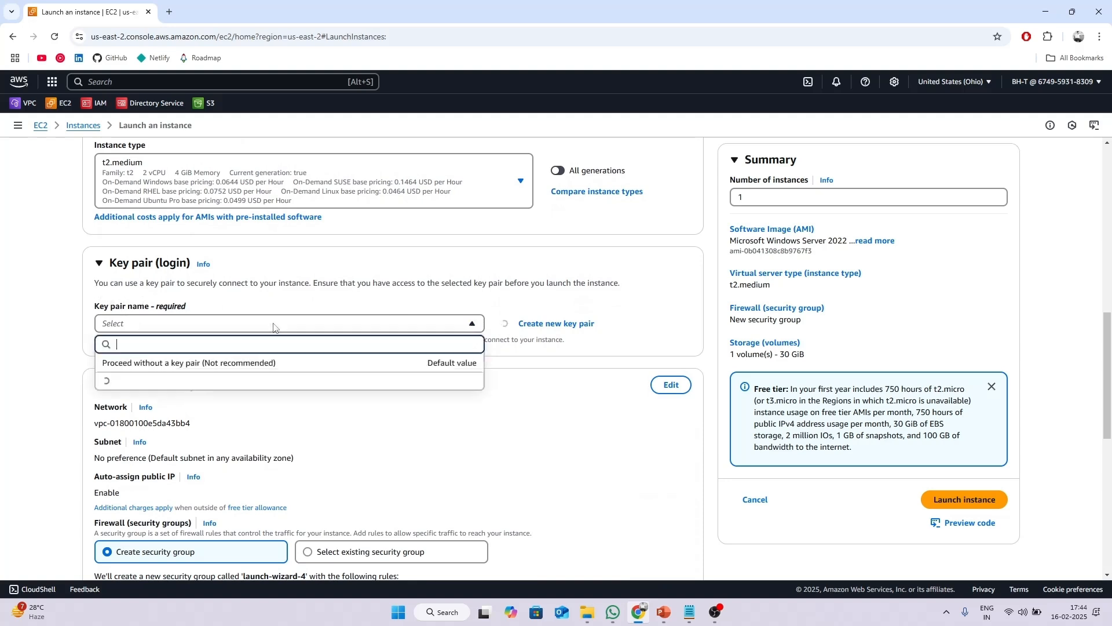
click(415, 303)
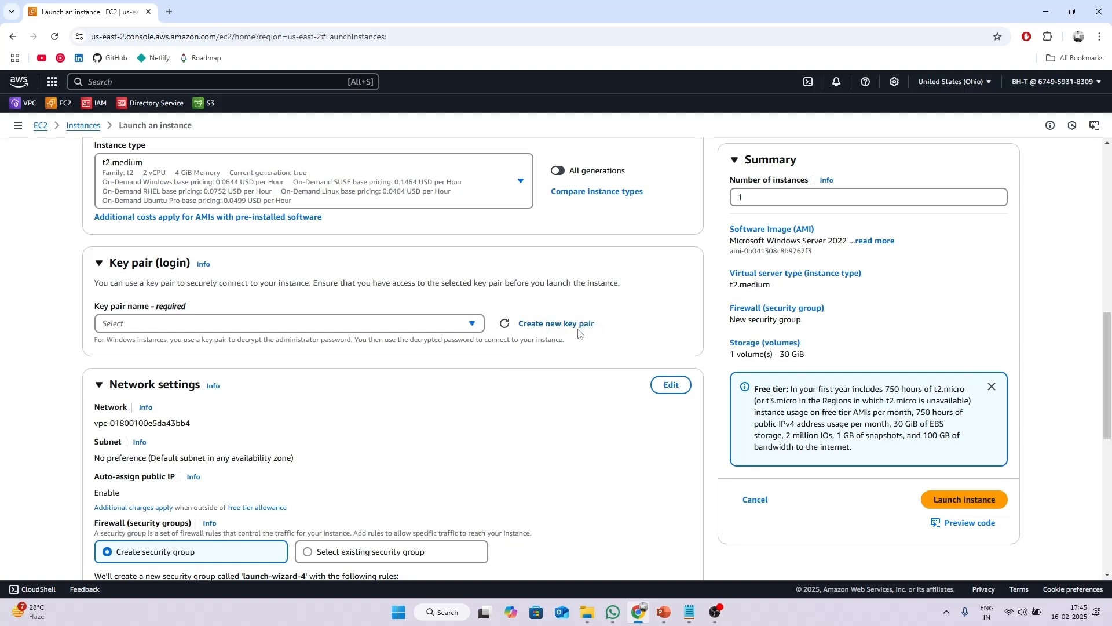
click(325, 322)
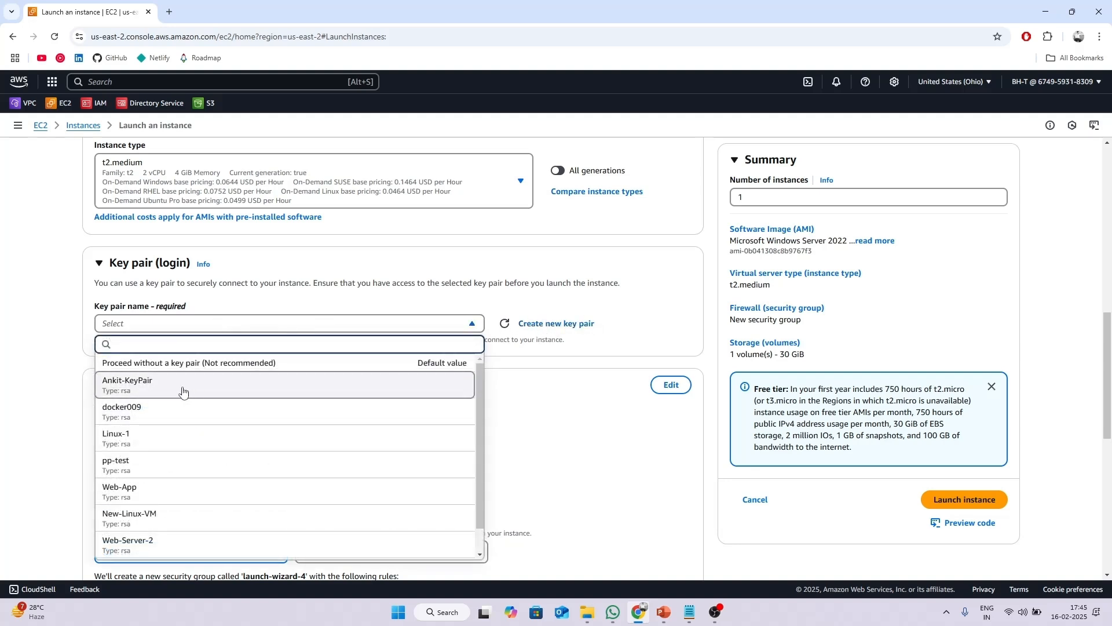
click(165, 392)
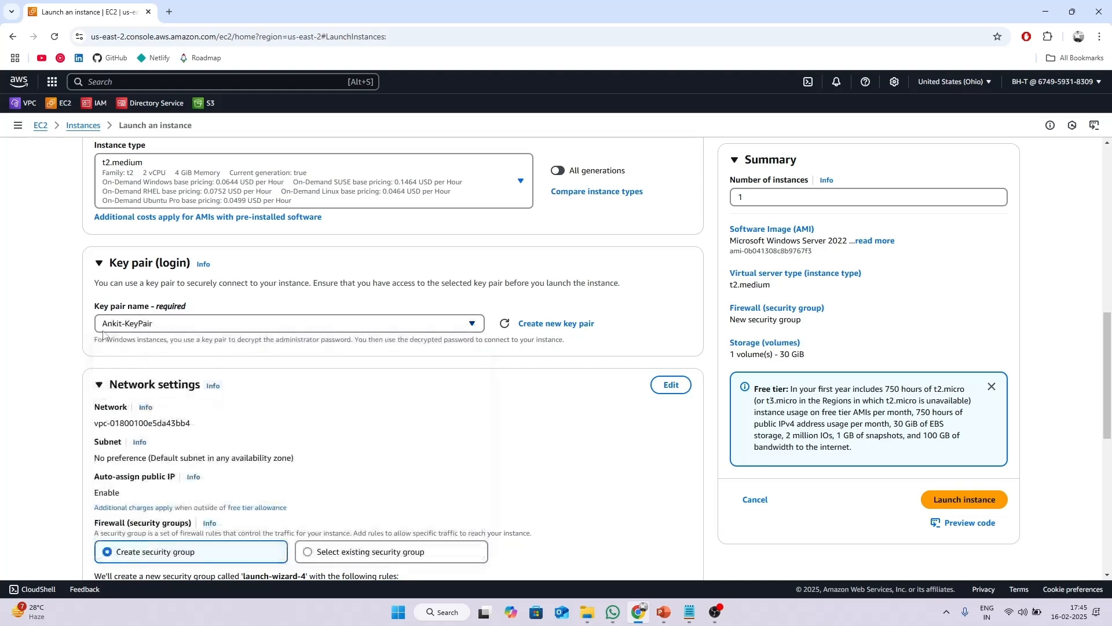
scroll(367, 341, down, 3)
scroll(363, 338, up, 2)
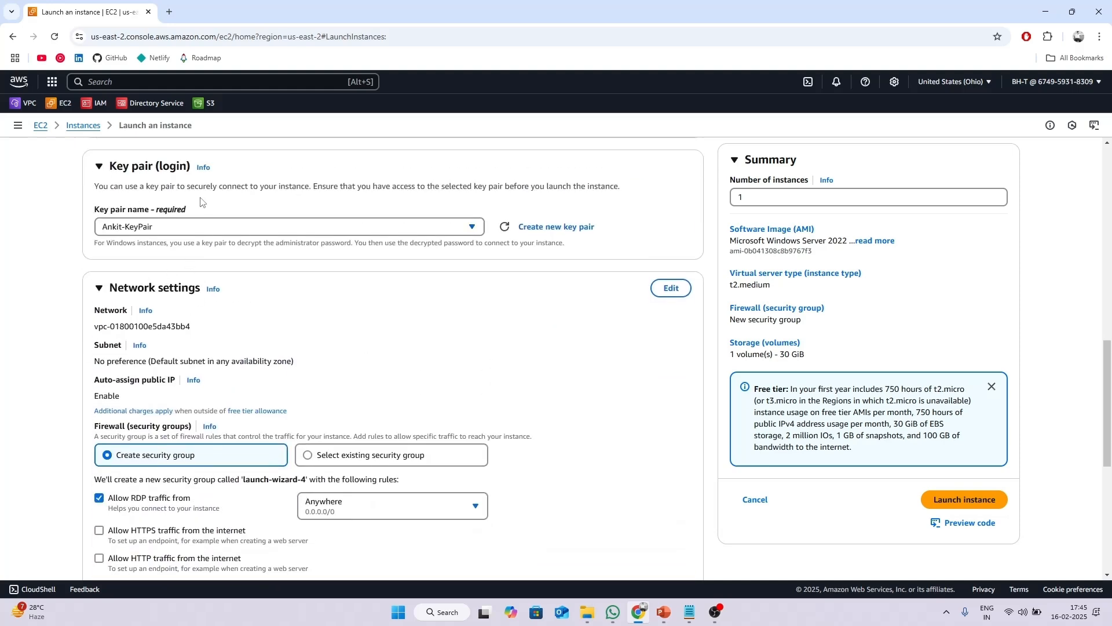
Set the instance network to test-vpc with subnet test-subnet-1.
click(670, 288)
scroll(408, 293, down, 1)
scroll(408, 293, down, 1)
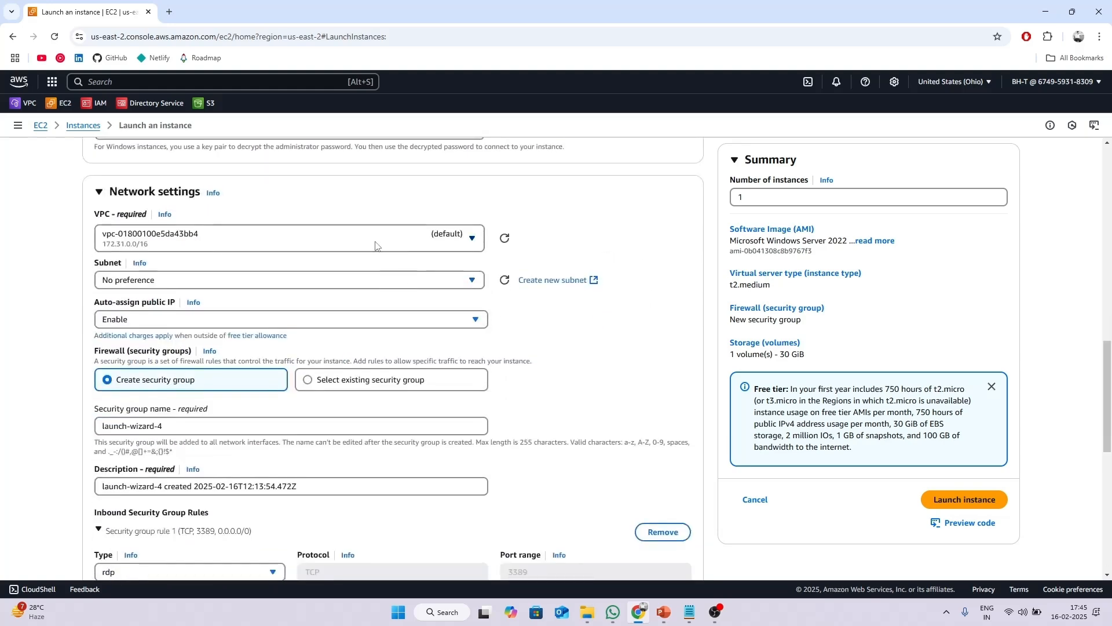
click(375, 241)
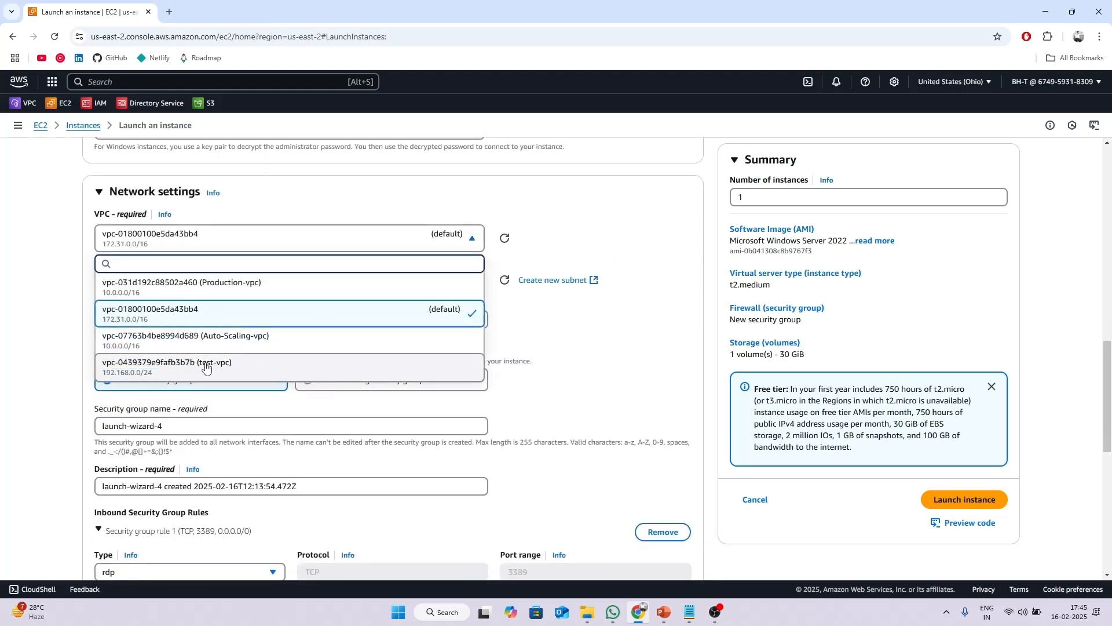
key(Return)
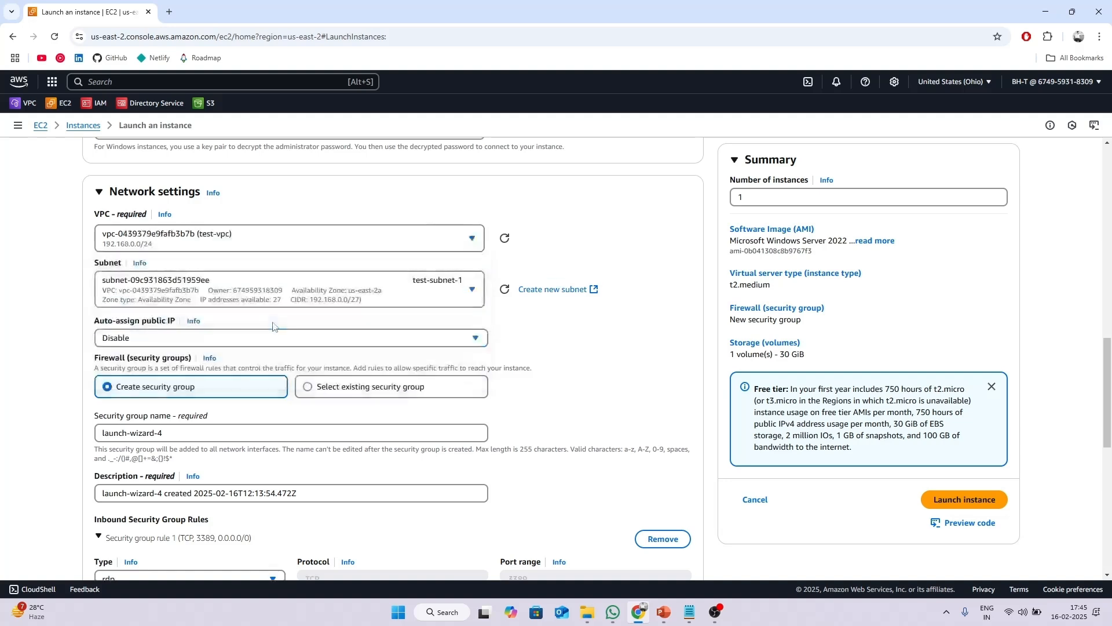
click(258, 299)
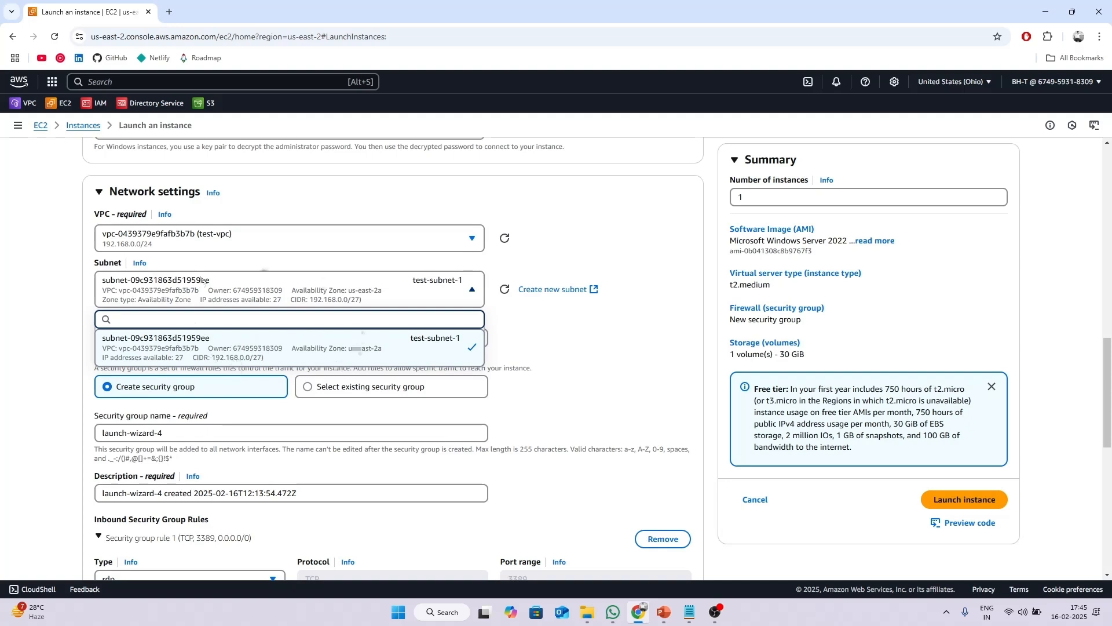
click(270, 302)
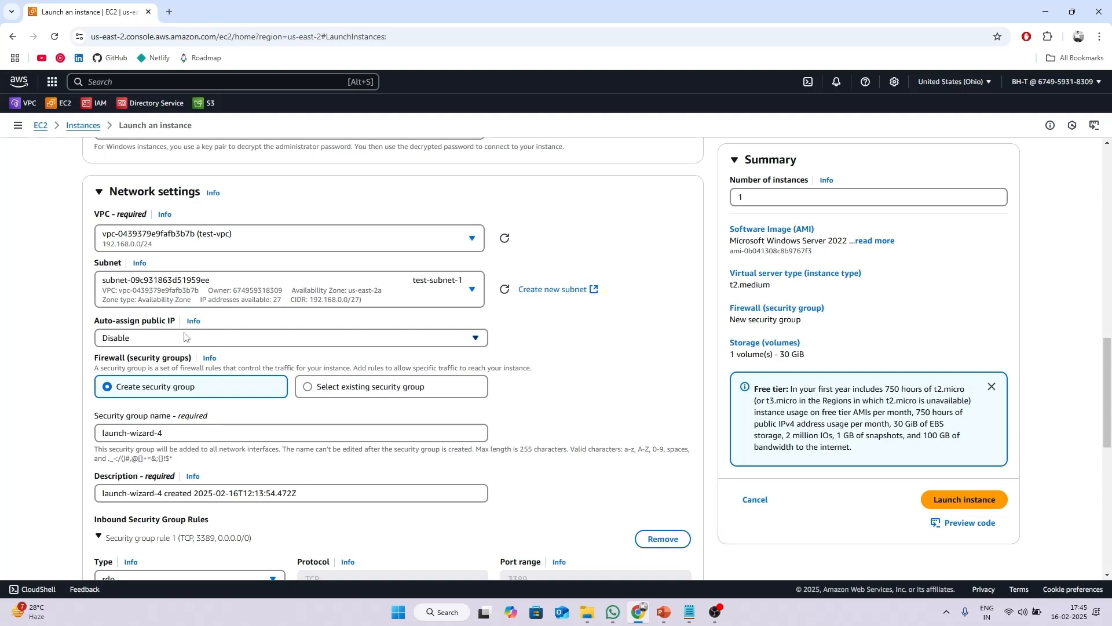
scroll(135, 328, down, 2)
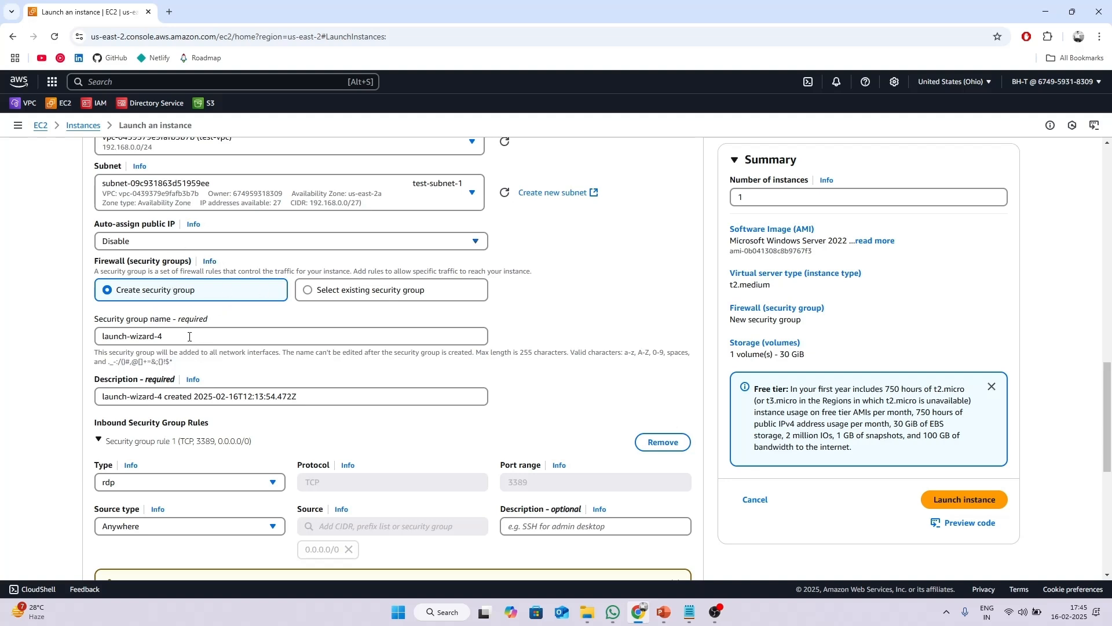
Rename the new security group to testvpn-sg.
drag(189, 337, 101, 336)
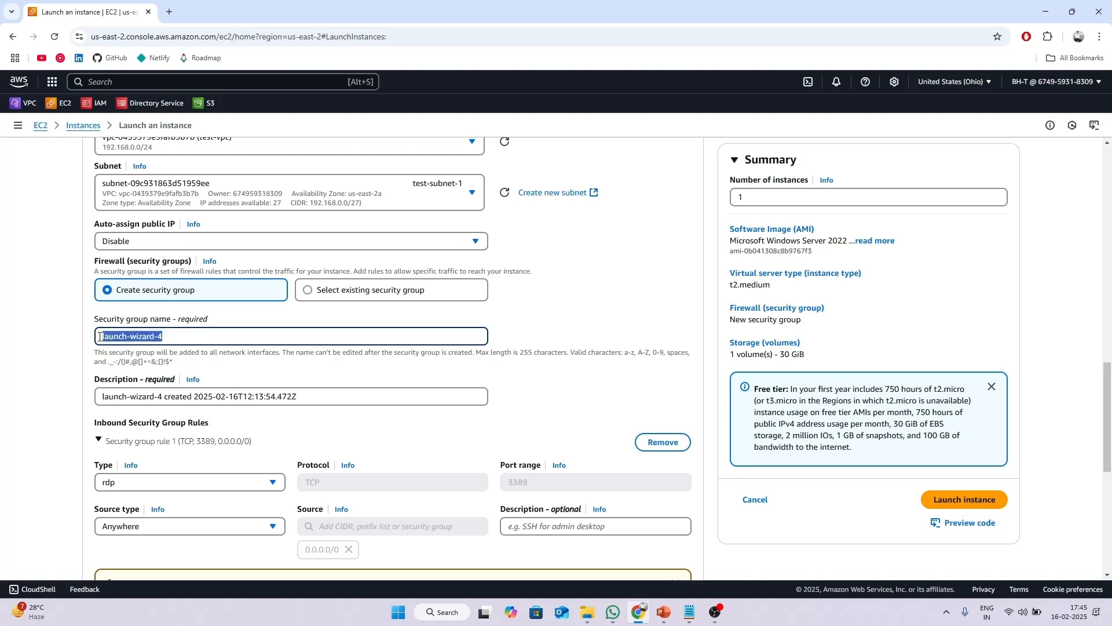
text(testvpn-sg)
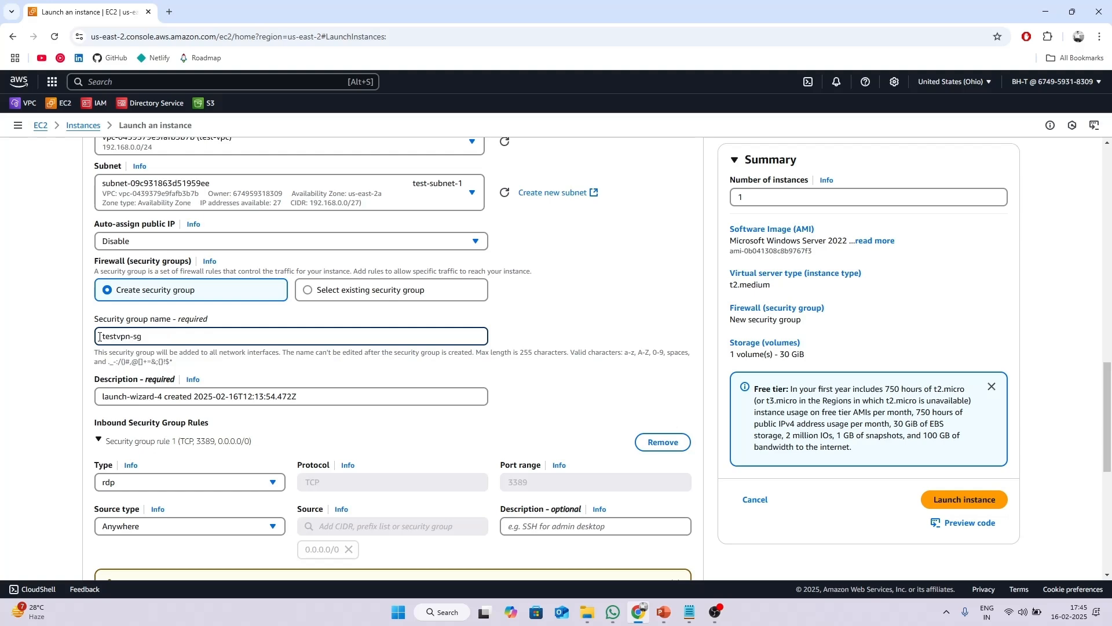
scroll(299, 305, down, 2)
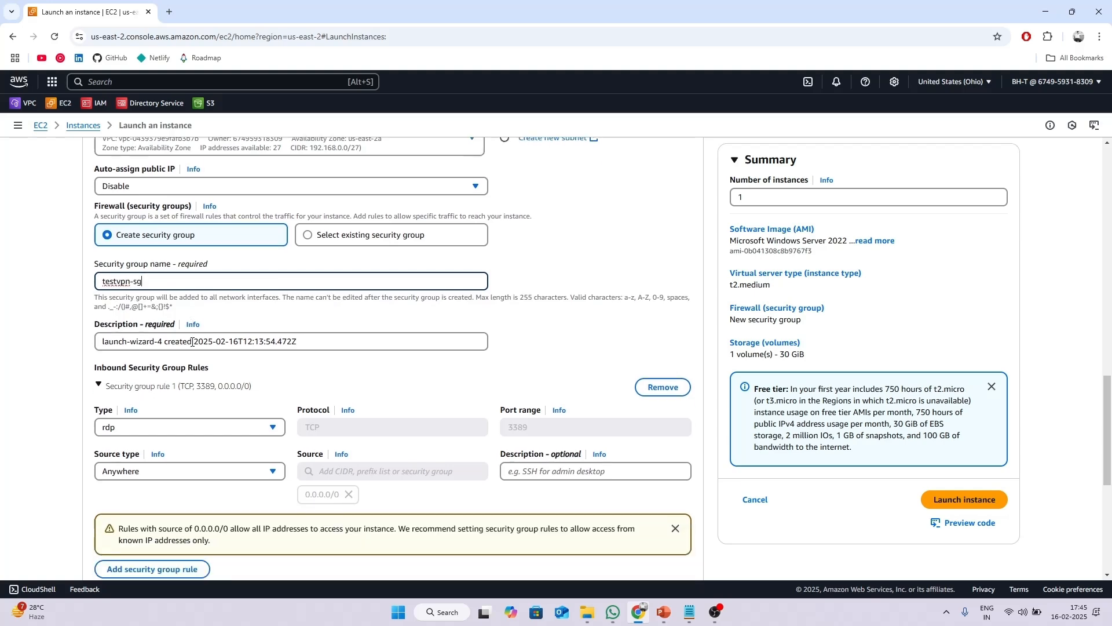
scroll(295, 300, down, 2)
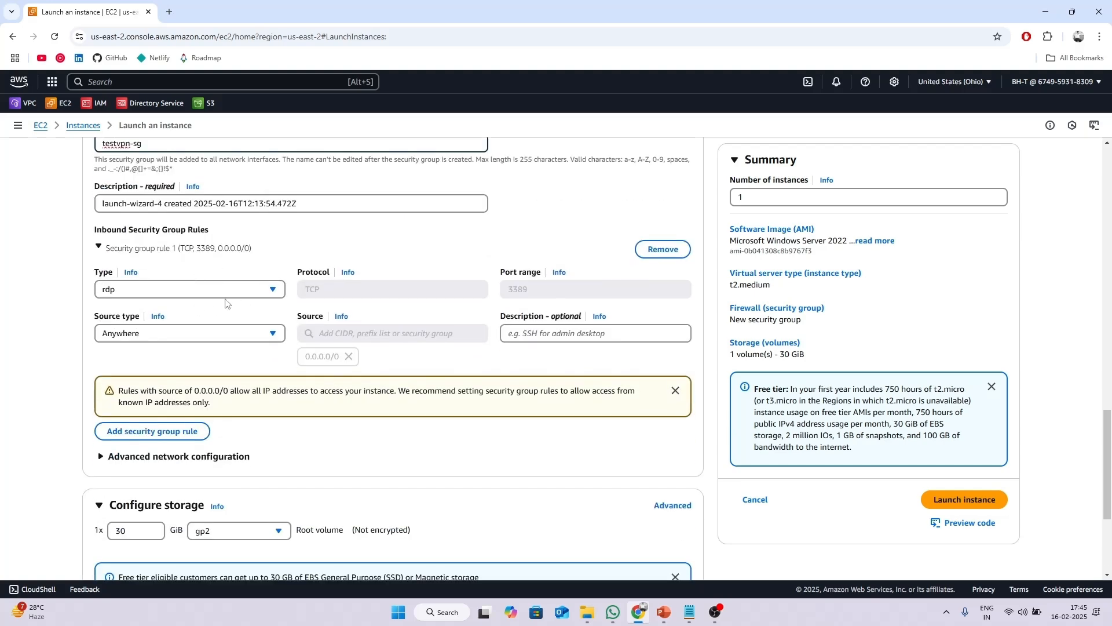
scroll(218, 288, up, 4)
scroll(217, 292, down, 4)
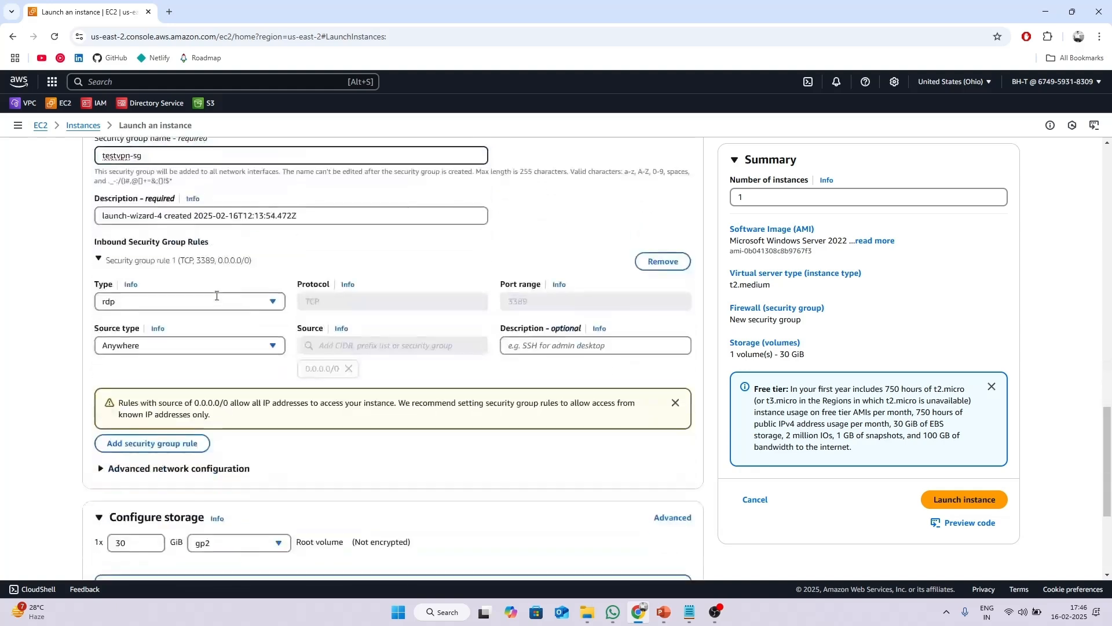
scroll(245, 306, down, 2)
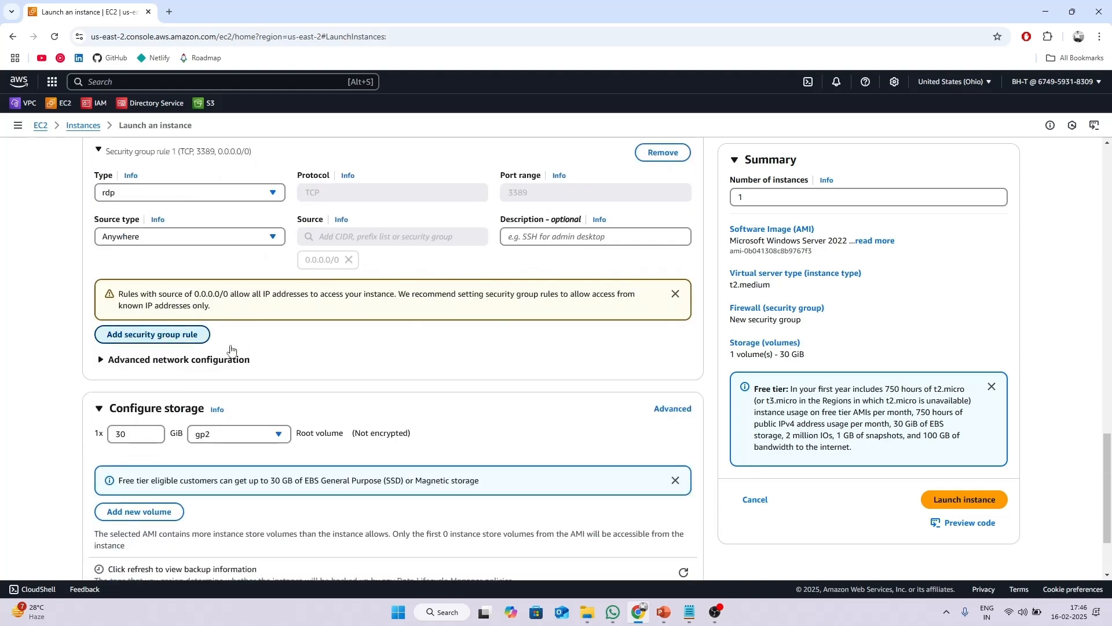
Add an inbound rule allowing All ICMP - IPv4 from Anywhere.
click(139, 335)
click(218, 336)
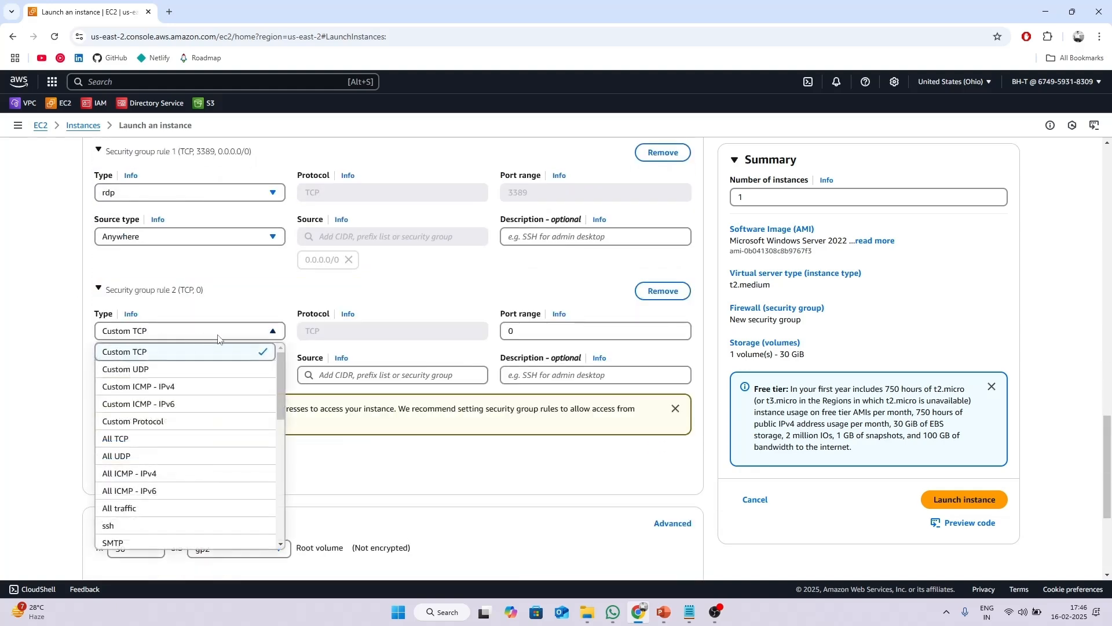
click(146, 473)
click(199, 375)
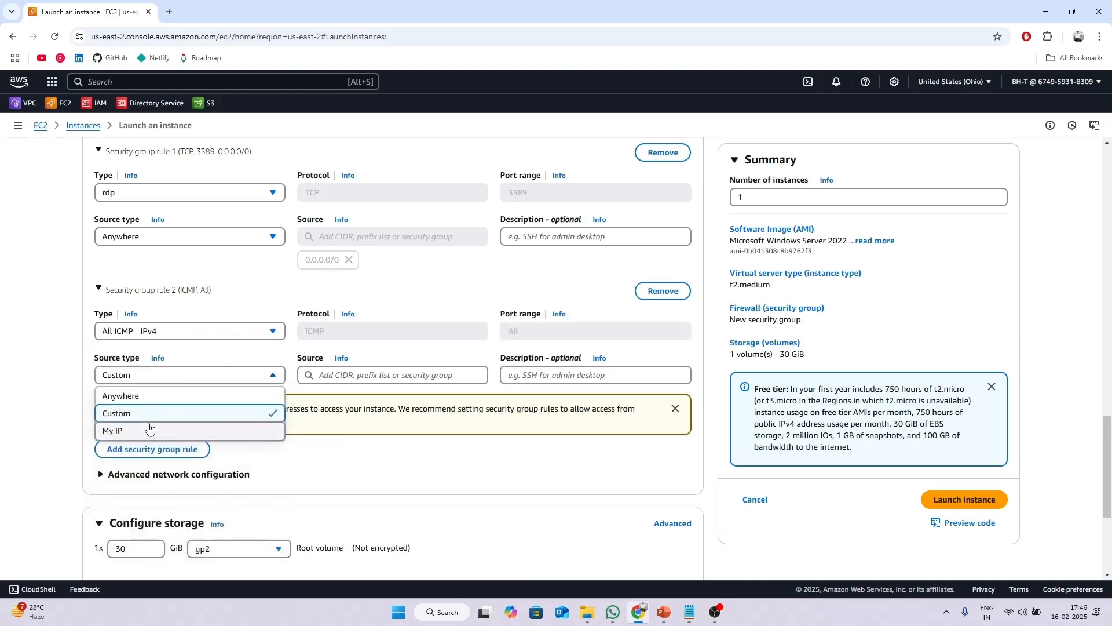
click(150, 396)
scroll(377, 350, down, 4)
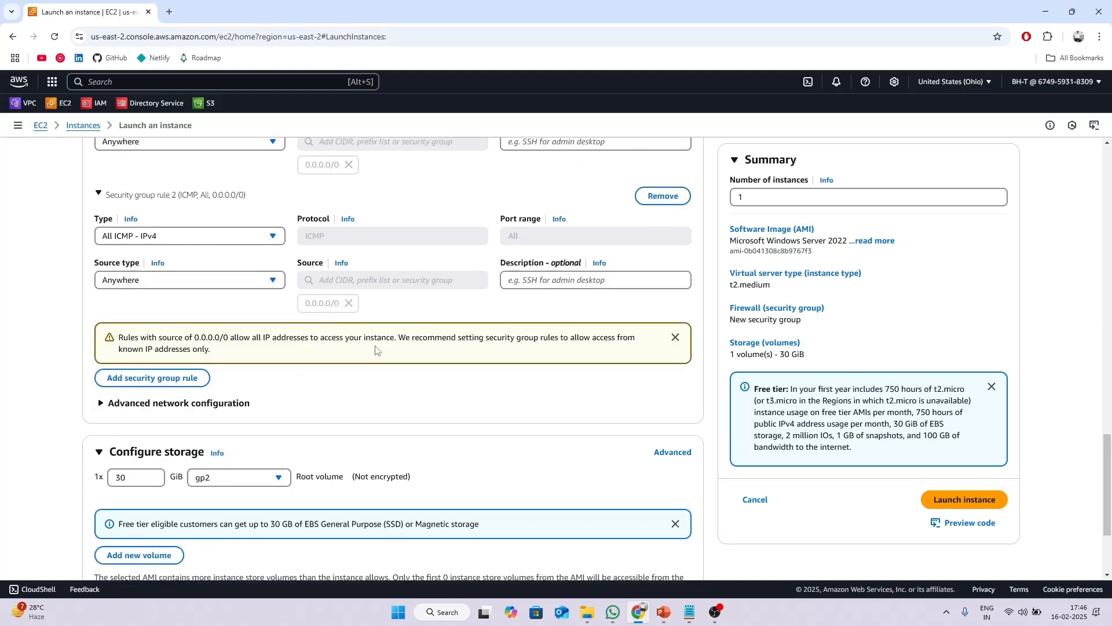
scroll(581, 330, up, 5)
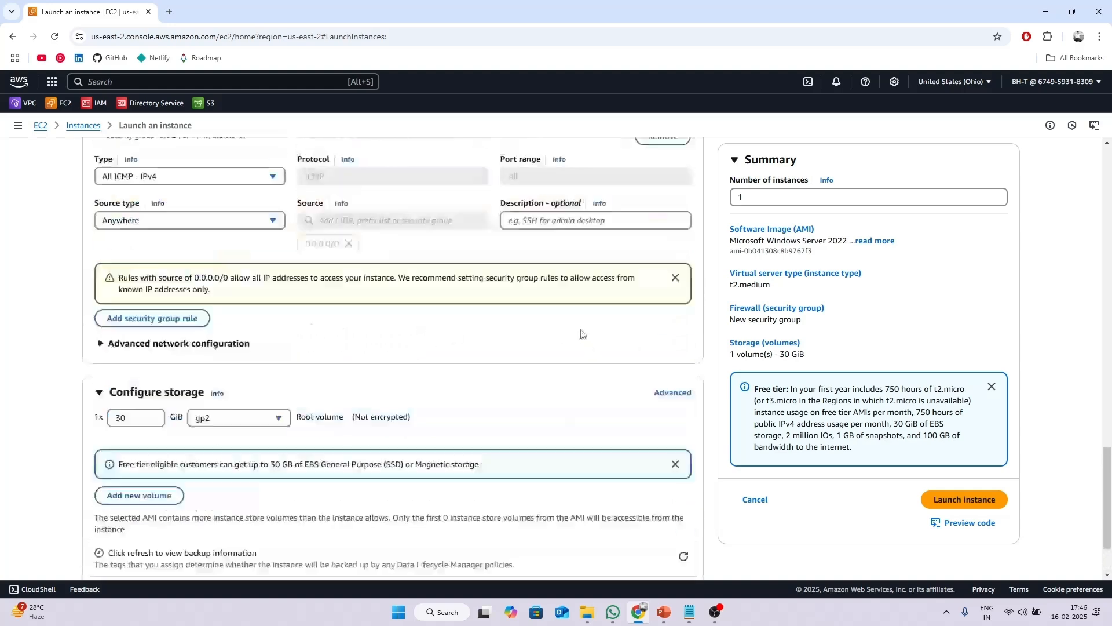
scroll(581, 324, down, 5)
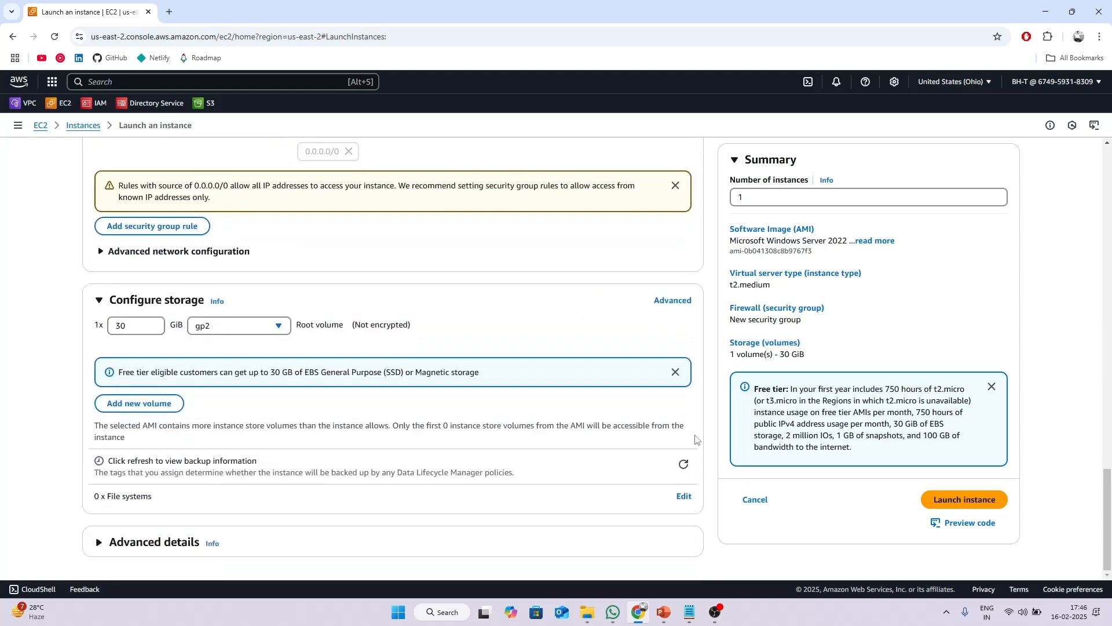
Launch the client-ec2 instance and wait for the launch success page.
click(975, 502)
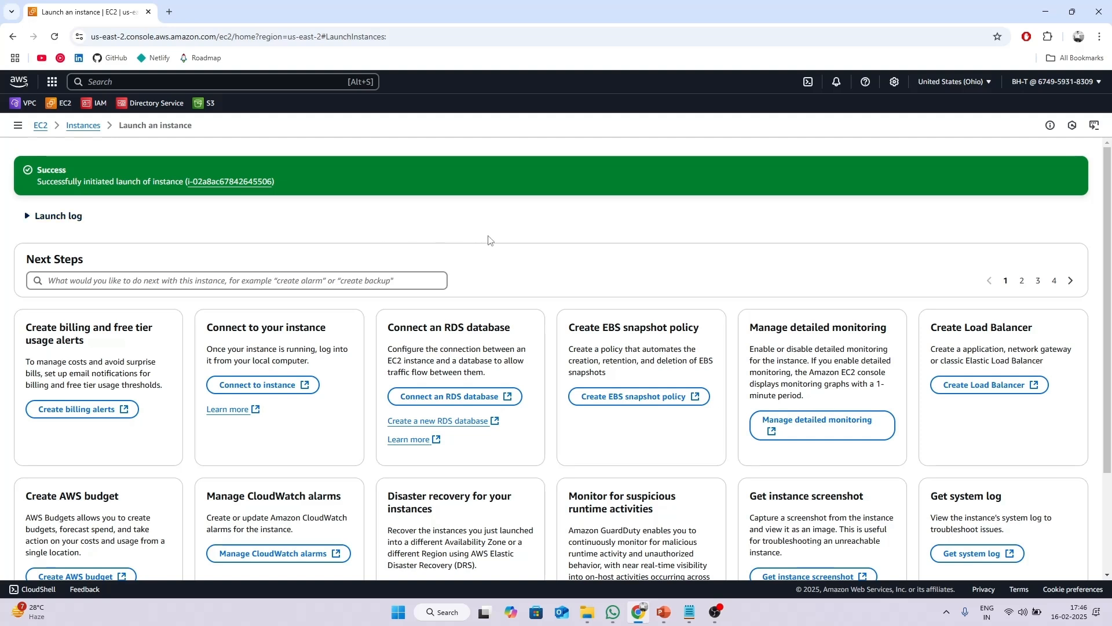
click(316, 85)
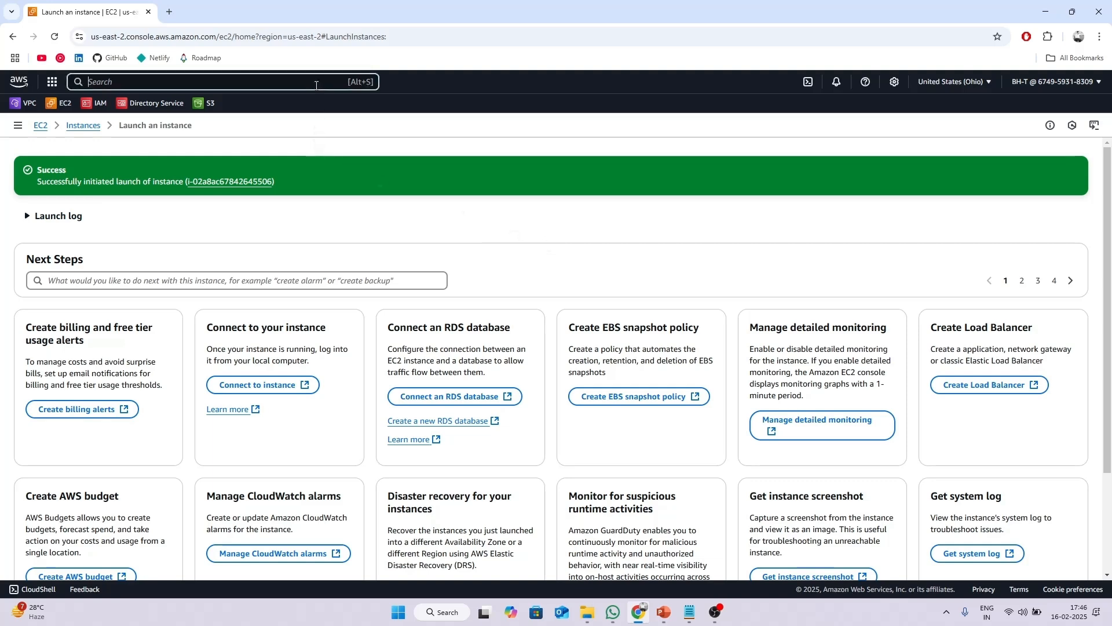
In Certificate Manager, delete the client1.domain.tld and server certificates, confirming with 'delete'.
text(certificate)
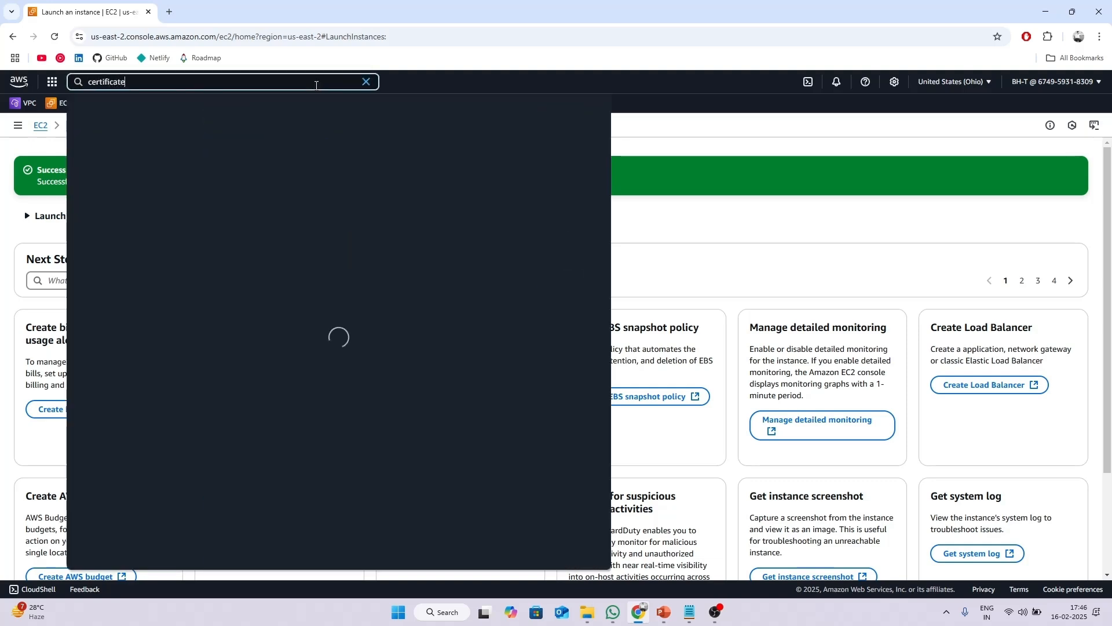
click(400, 154)
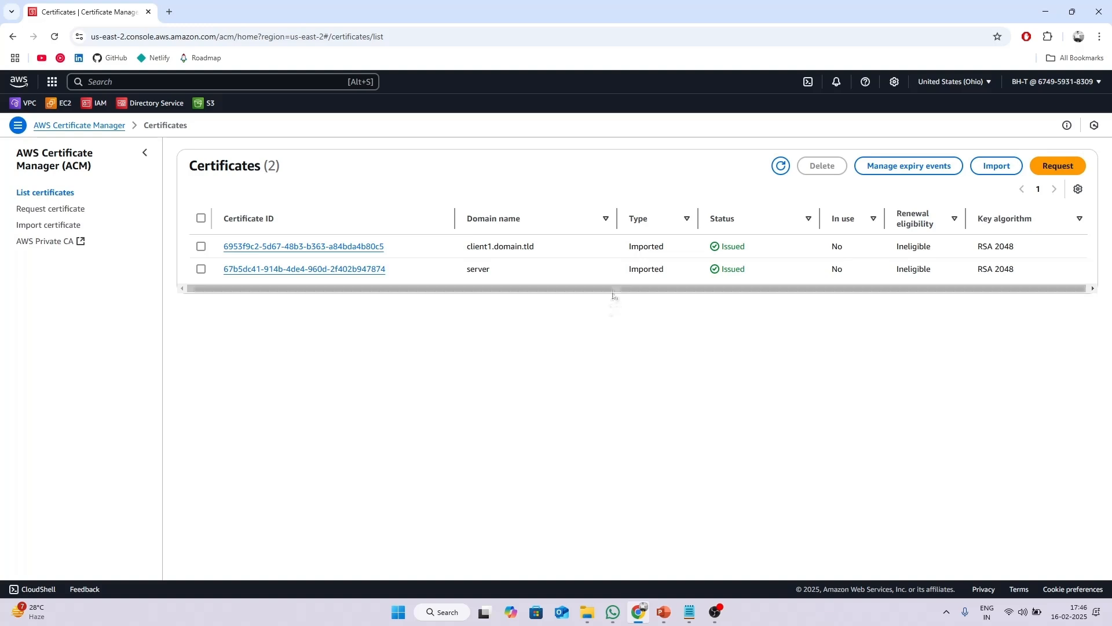
click(201, 246)
click(201, 269)
click(822, 167)
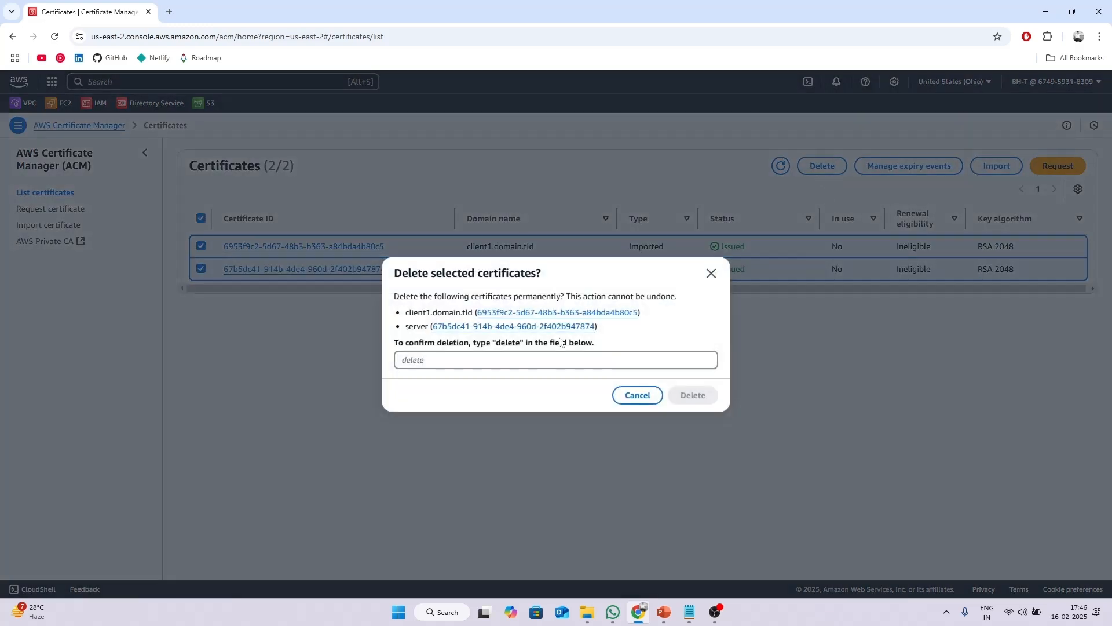
click(555, 356)
text(delete)
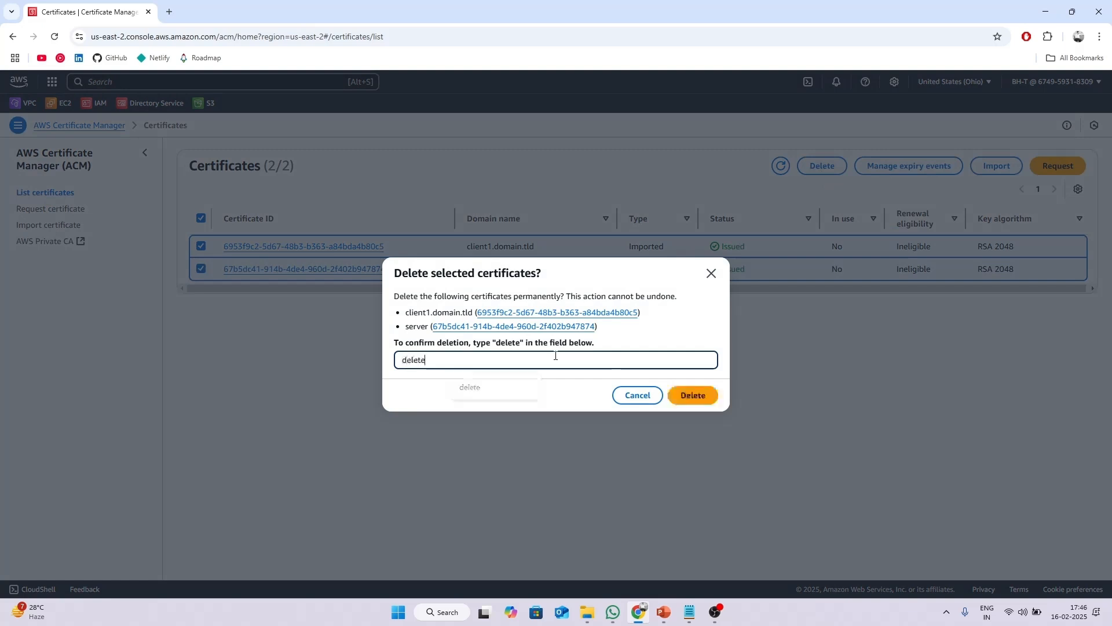
click(695, 397)
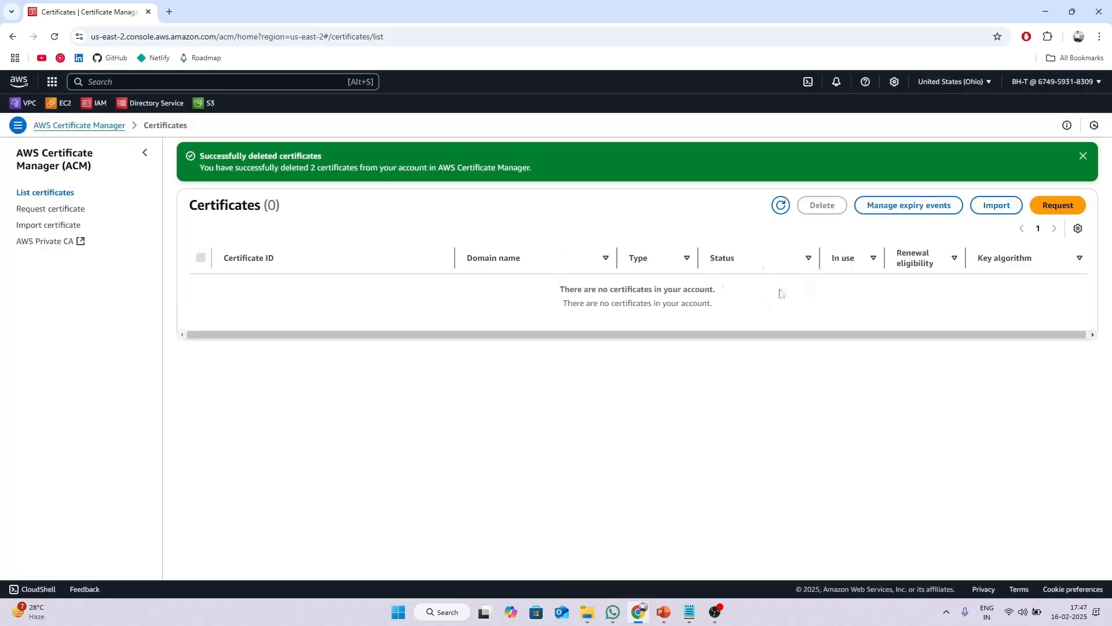
key(ctrl+t)
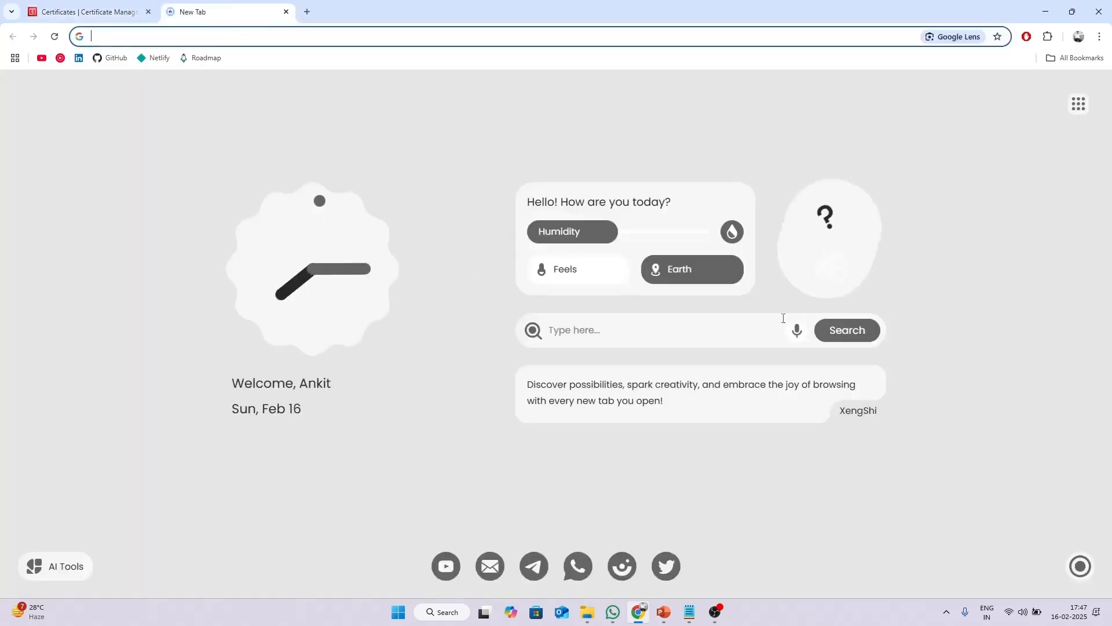
Download EasyRSA-3.1.7-win64.zip from the easy-rsa v3.1.7 release page and show it in Downloads.
key(alt+Tab)
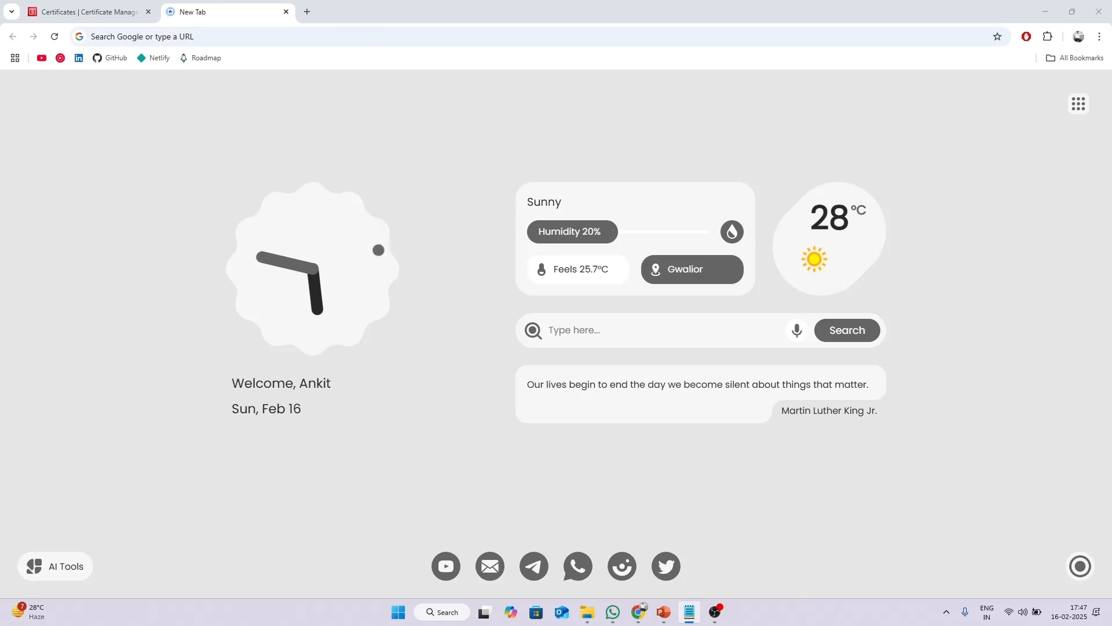
click(228, 37)
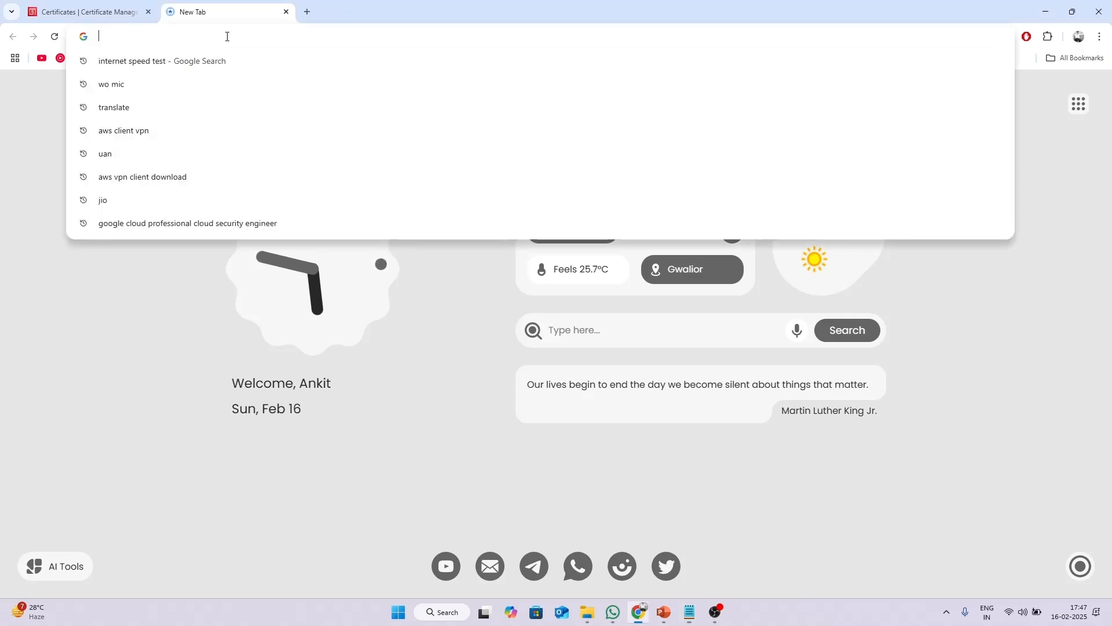
text(https://github.com/OpenVPN/easy-rsa/releases/tag/v3.1.7)
key(Return)
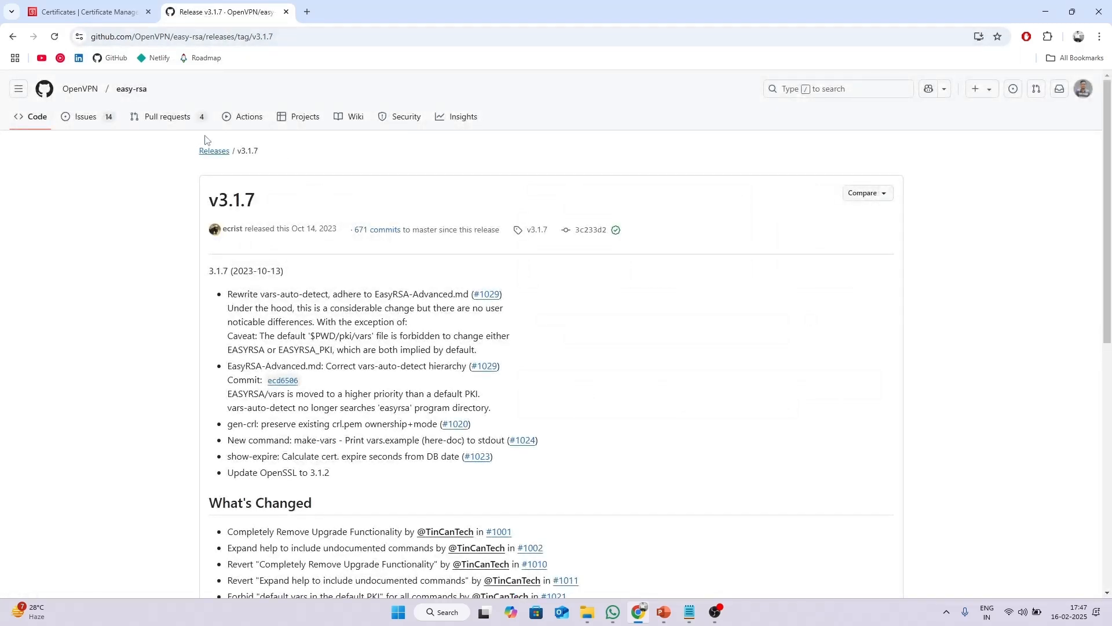
scroll(335, 244, down, 14)
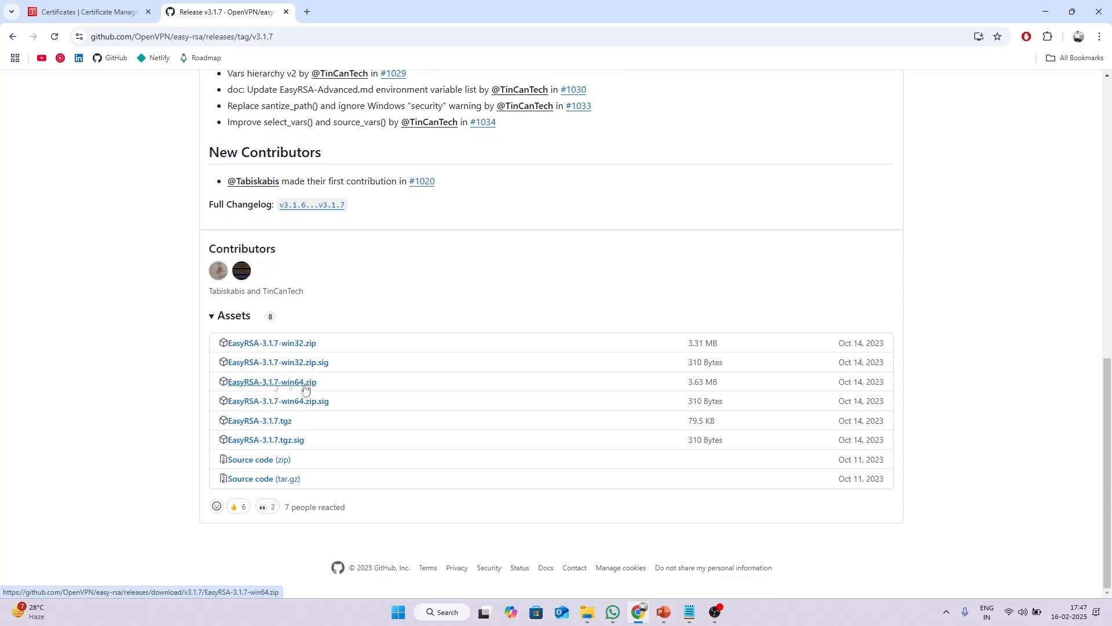
click(288, 385)
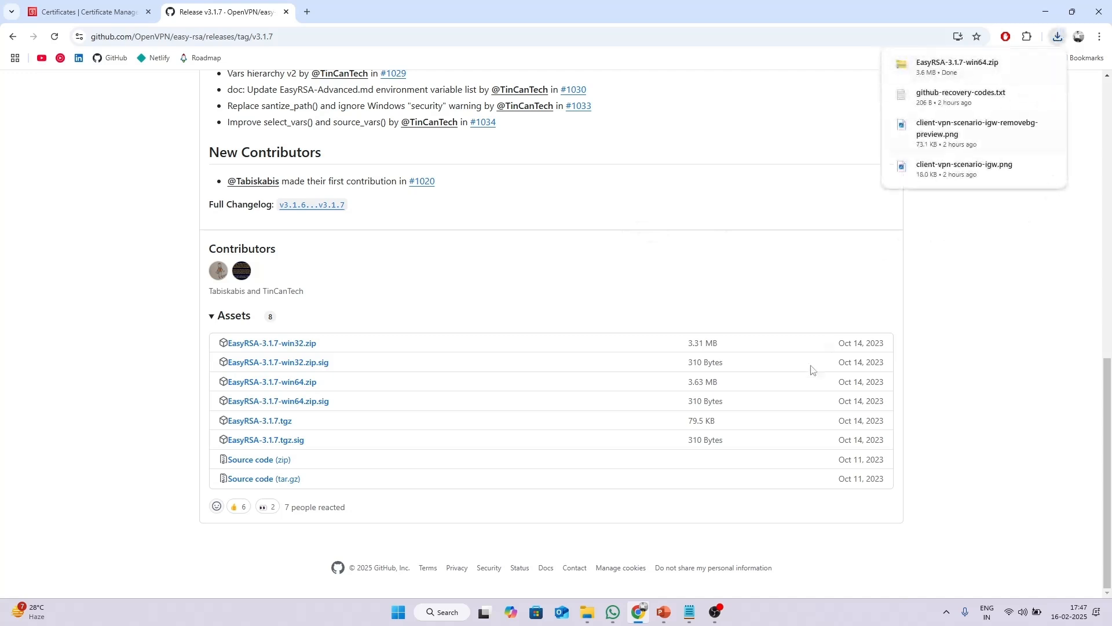
click(587, 612)
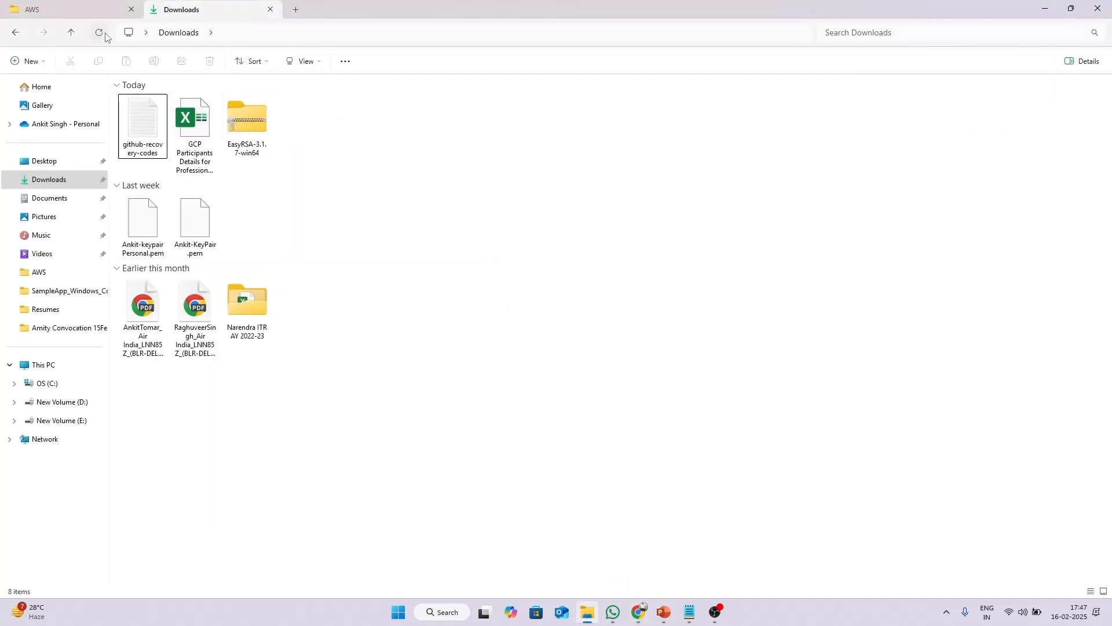
Extract the EasyRSA-3.1.7-win64 zip into Downloads and open its EasyRSA-3.1.7 folder.
click(143, 127)
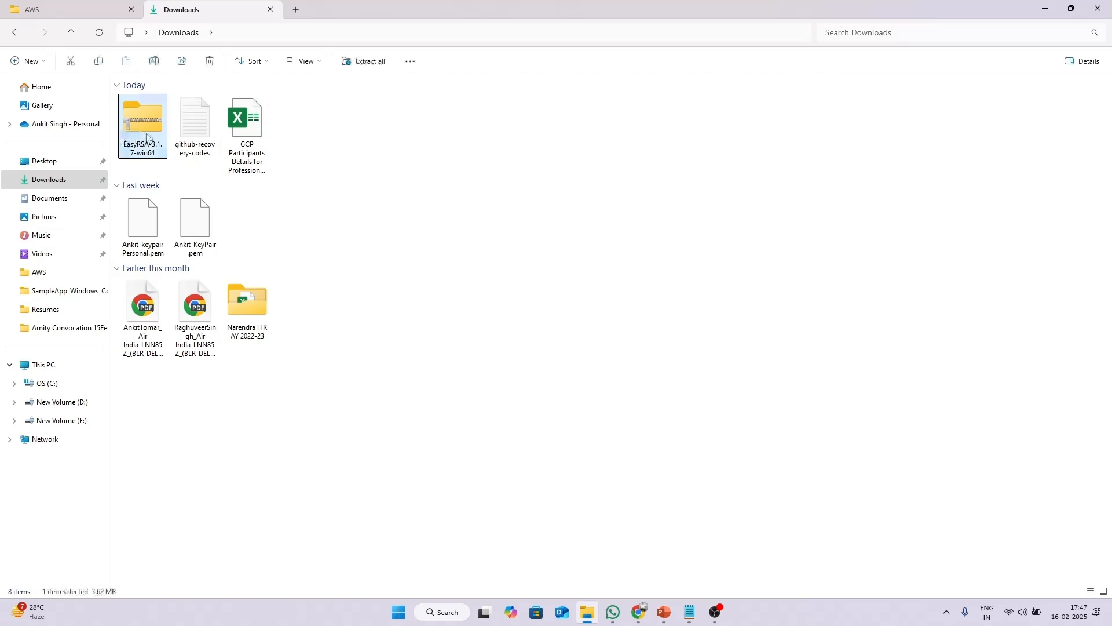
right_click(149, 139)
click(216, 272)
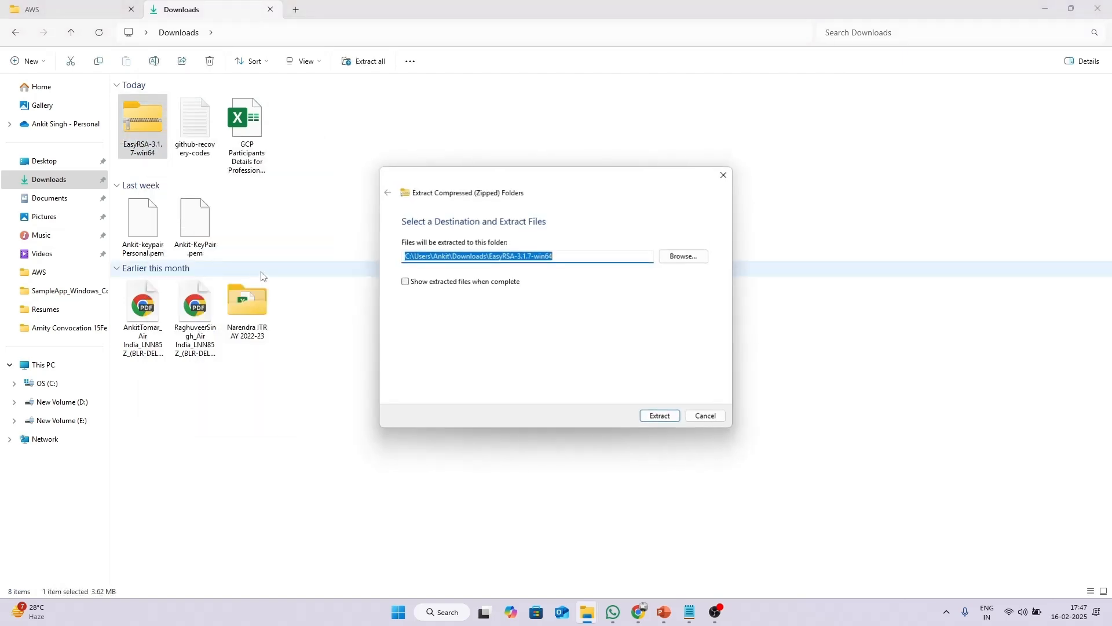
click(646, 416)
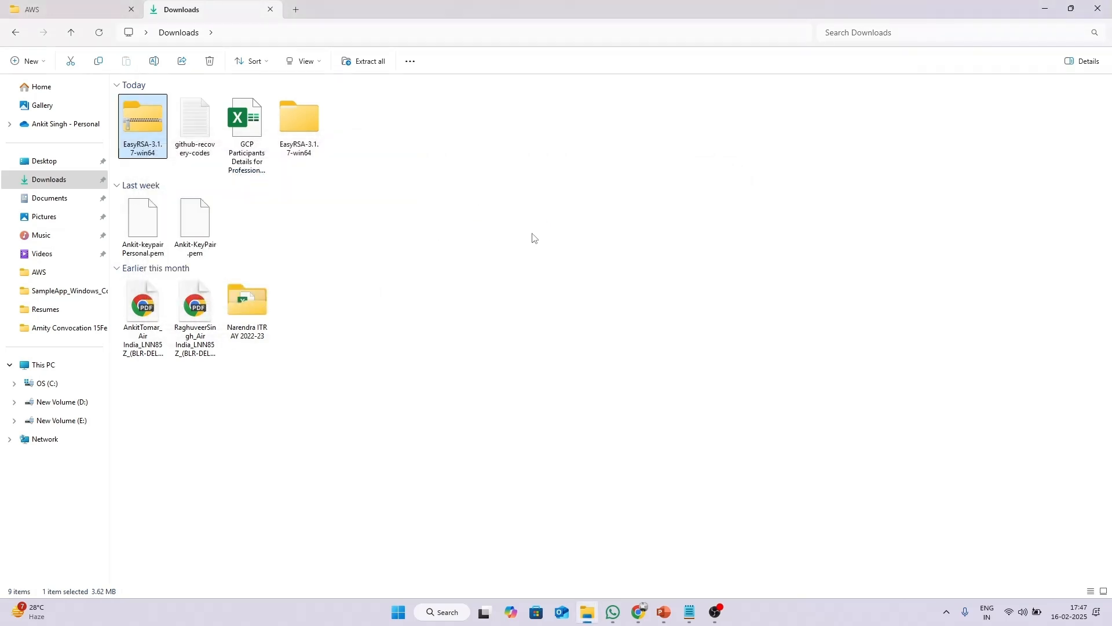
click(299, 131)
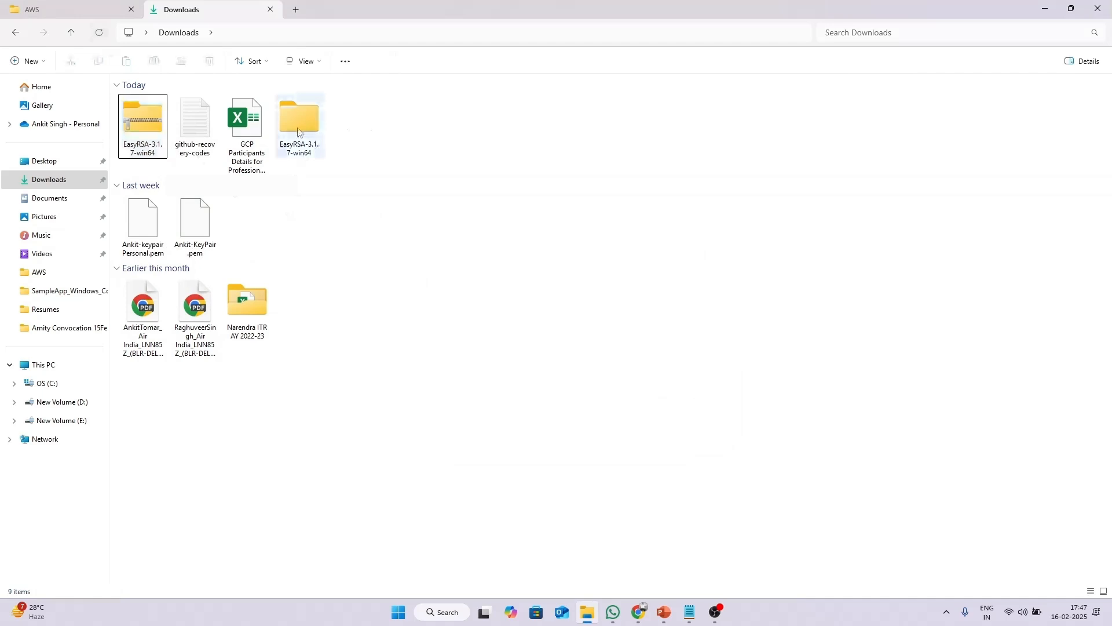
double_click(299, 132)
double_click(226, 118)
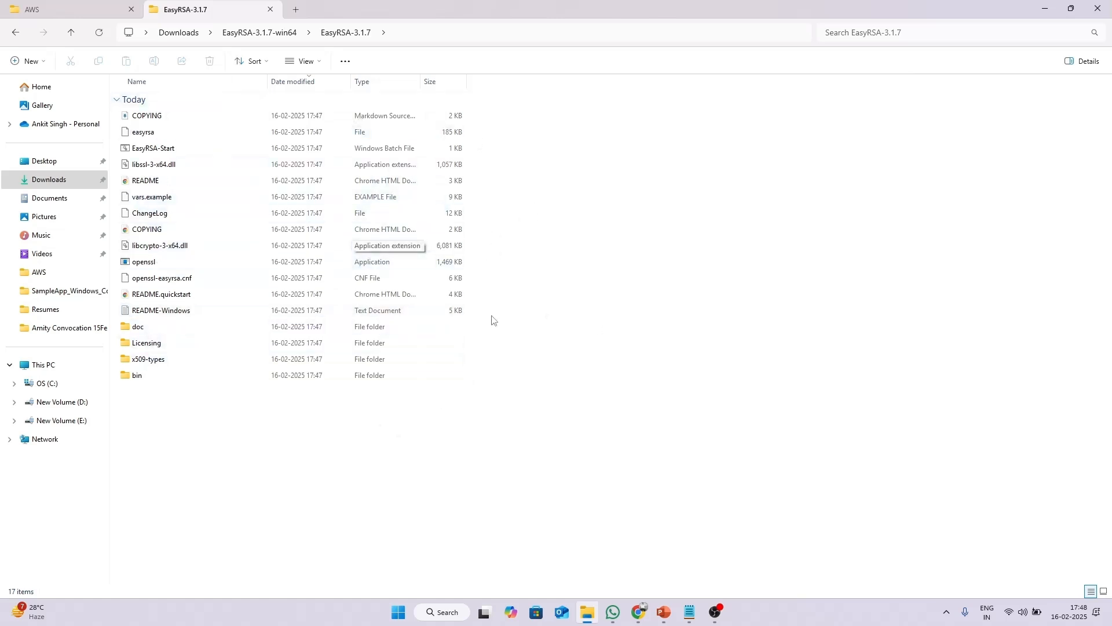
click(470, 30)
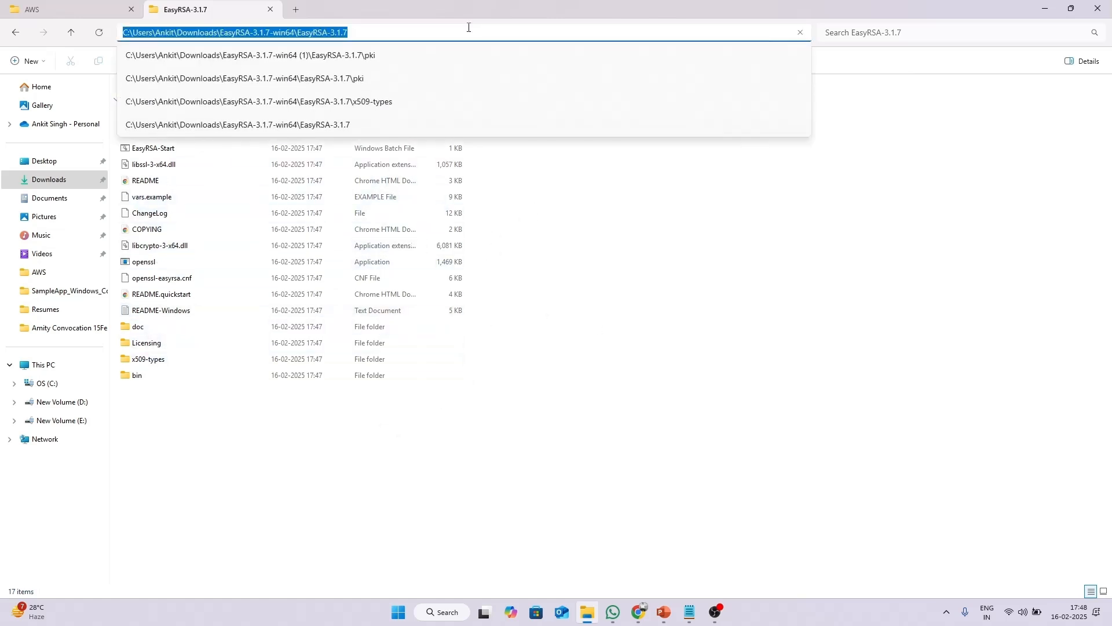
Open a Command Prompt in EasyRSA-3.1.7 and start the EasyRSA shell with EasyRSA-Start.bat.
text(c)
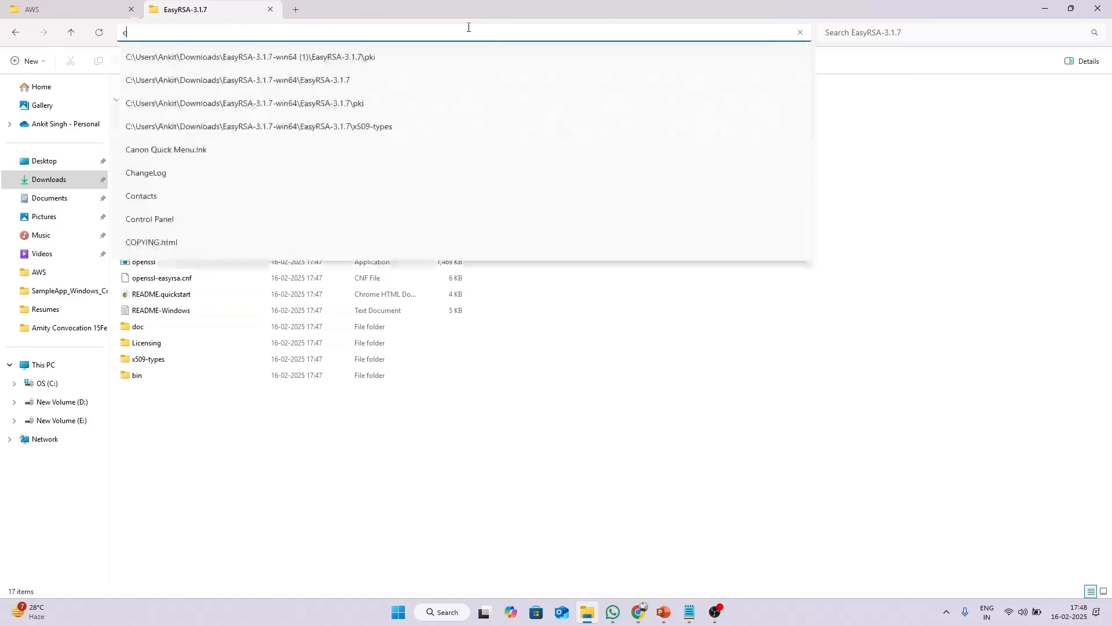
text(md)
key(Return)
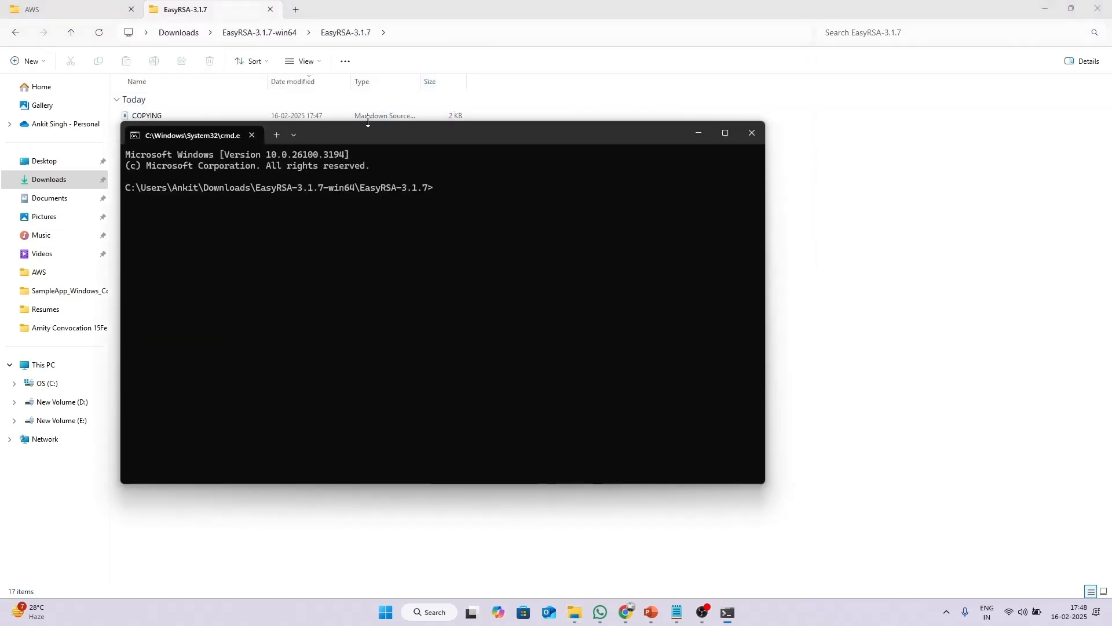
drag(371, 131, 433, 146)
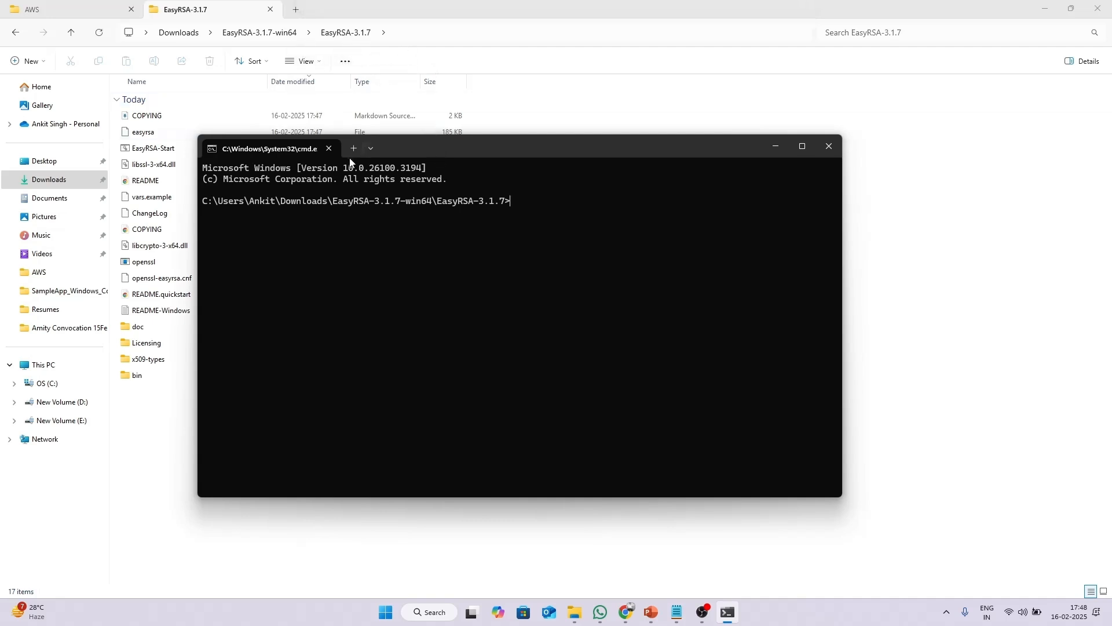
drag(512, 147, 522, 127)
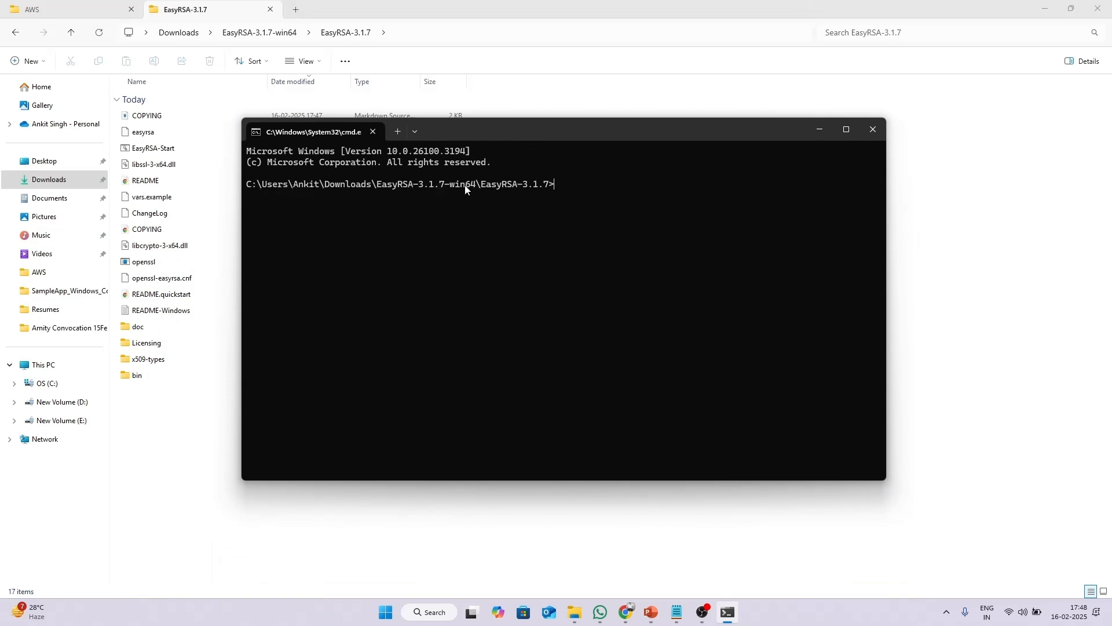
drag(539, 141, 513, 158)
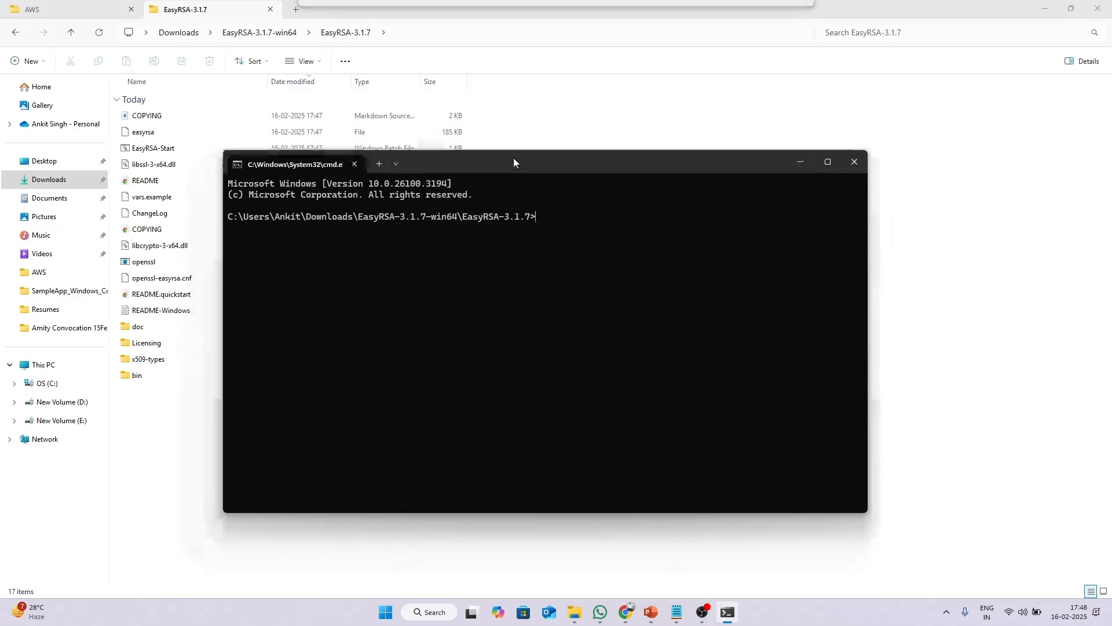
key(alt+Tab)
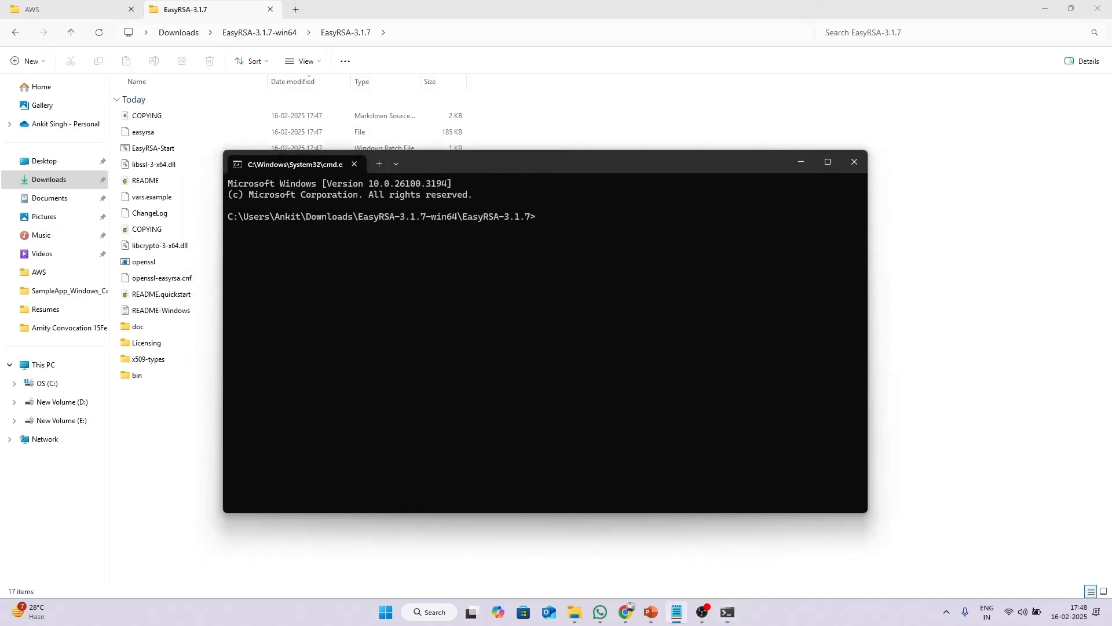
click(568, 217)
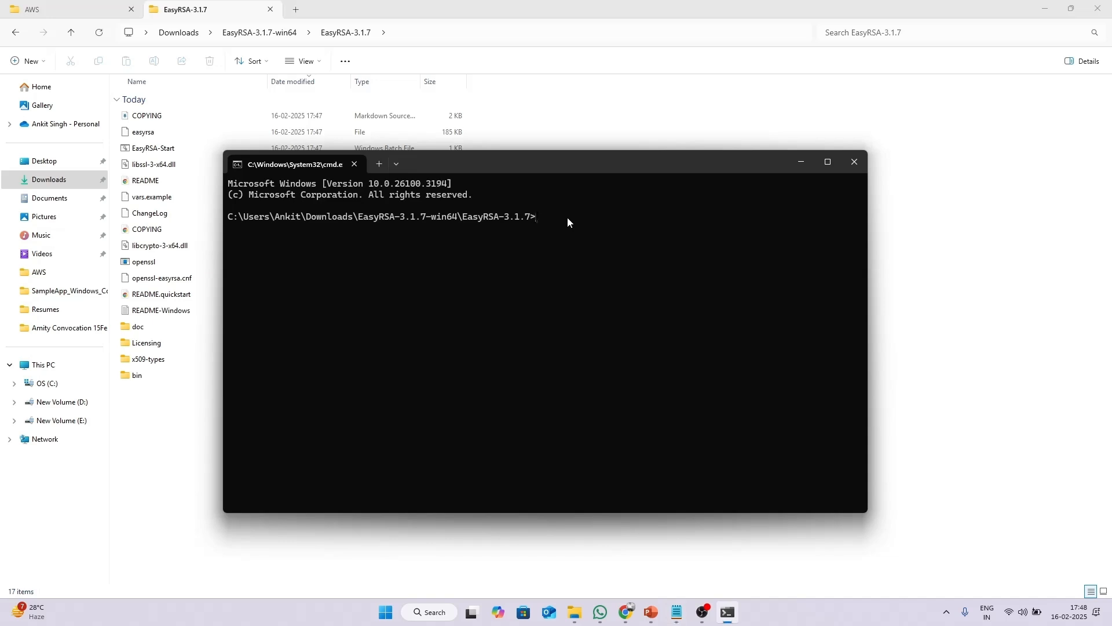
text(.\EasyRSA-Start.bat)
key(Return)
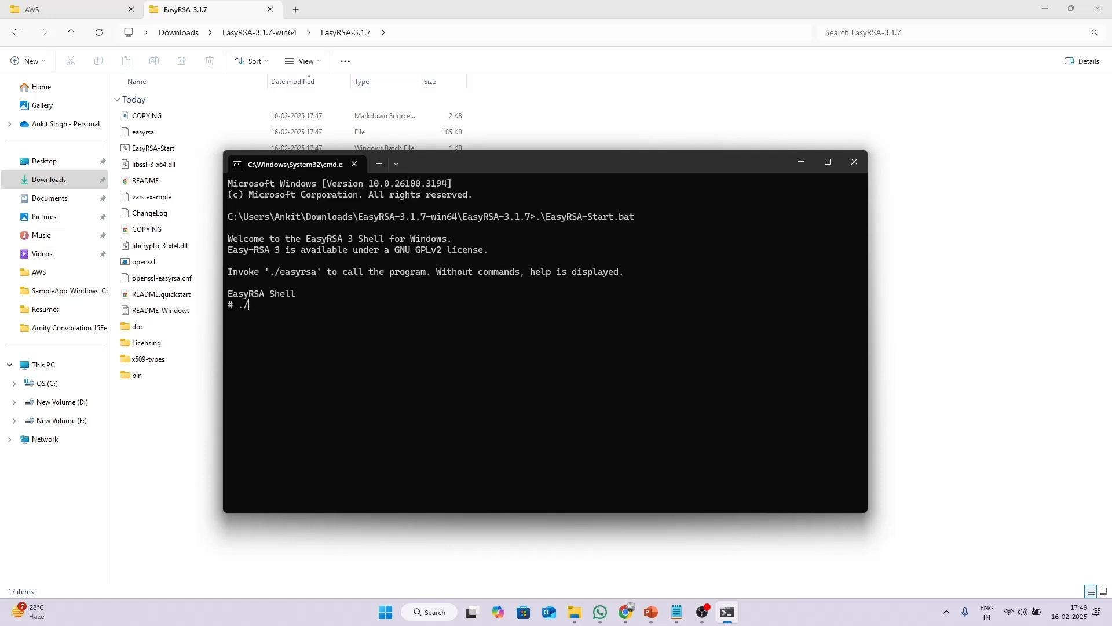
Run ./easyrsa init-pki to create the pki folder.
text(easy rsa init-pki)
key(Return)
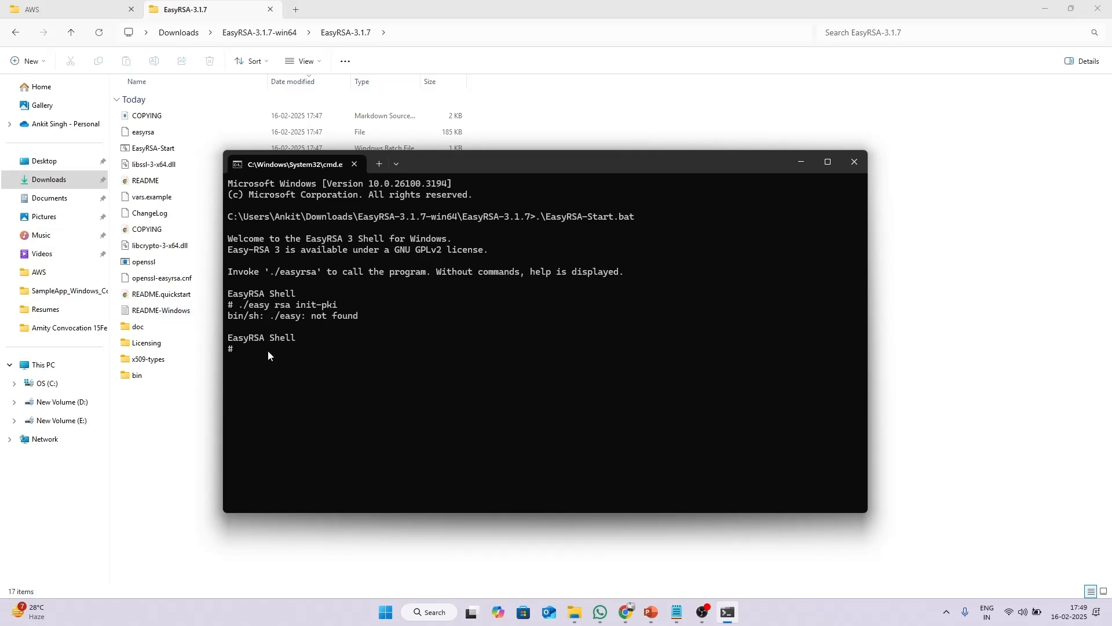
text(./ee)
key(BackSpace)
text(asyrsa init-pki)
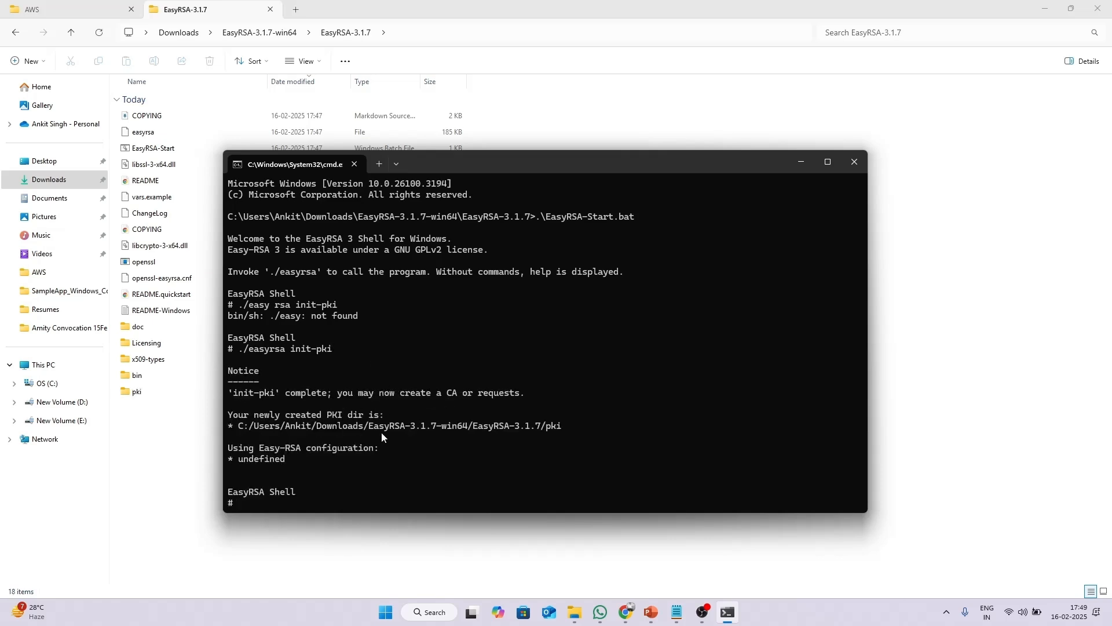
Build a passwordless certificate authority with ./easyrsa build-ca nopass, common name server.
drag(506, 160, 565, 167)
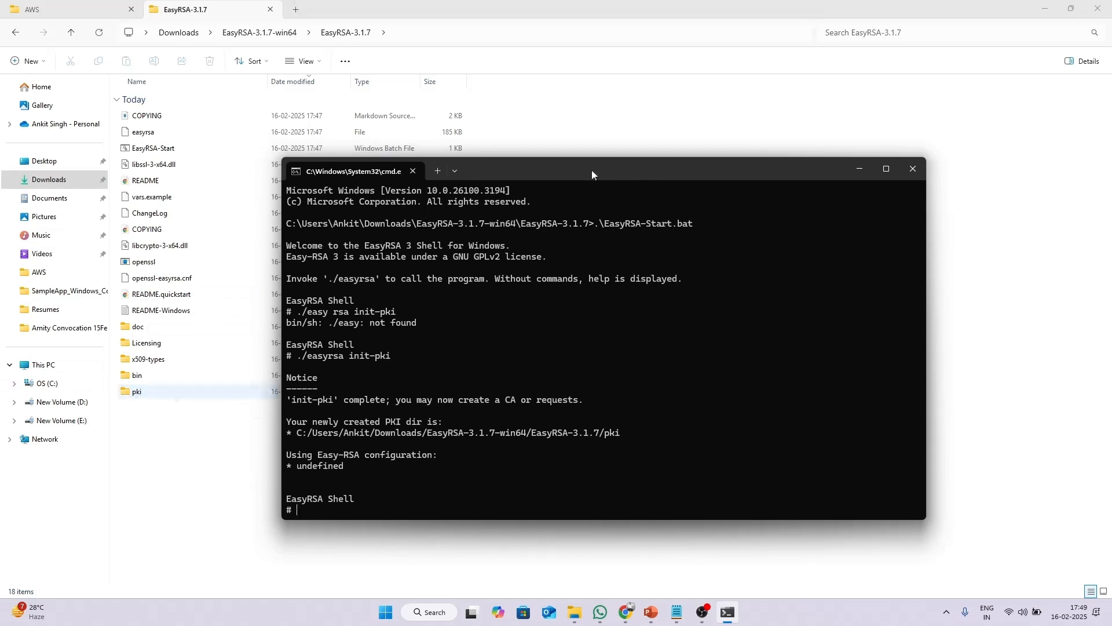
drag(592, 169, 590, 123)
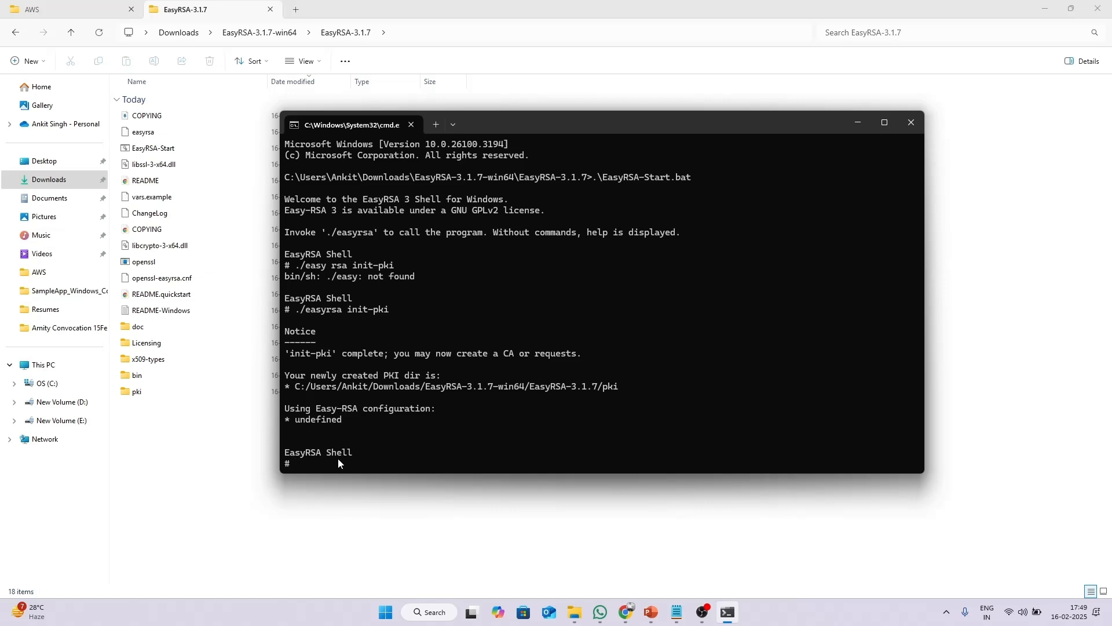
text(./easyrsa buuil)
key(BackSpace)
key(BackSpace)
key(BackSpace)
text(ild-ca nopass)
key(Return)
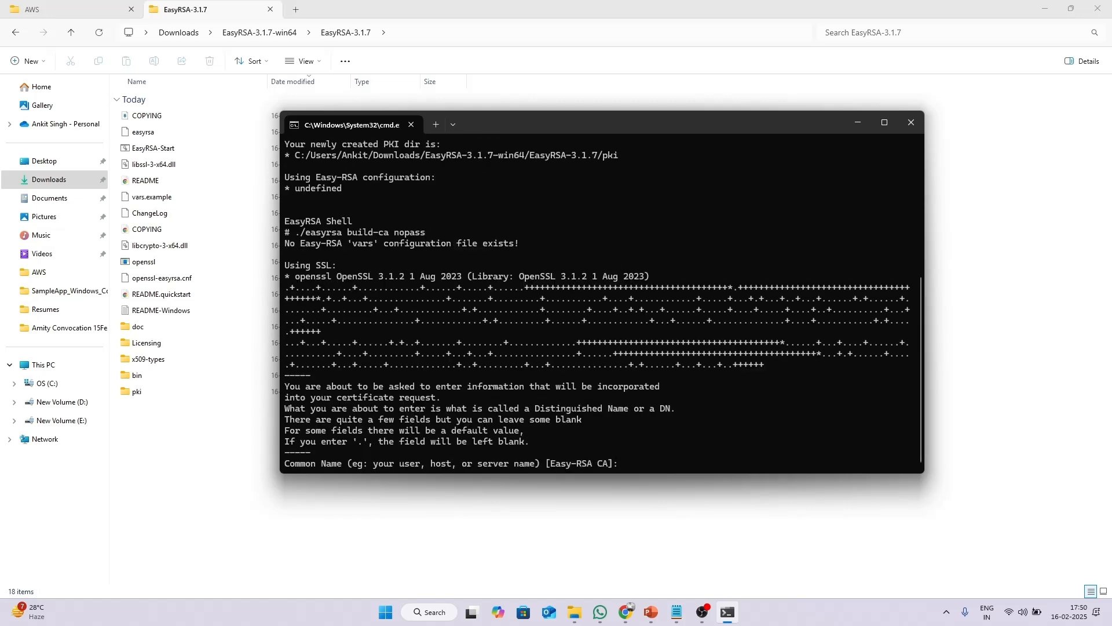
text(server)
key(Return)
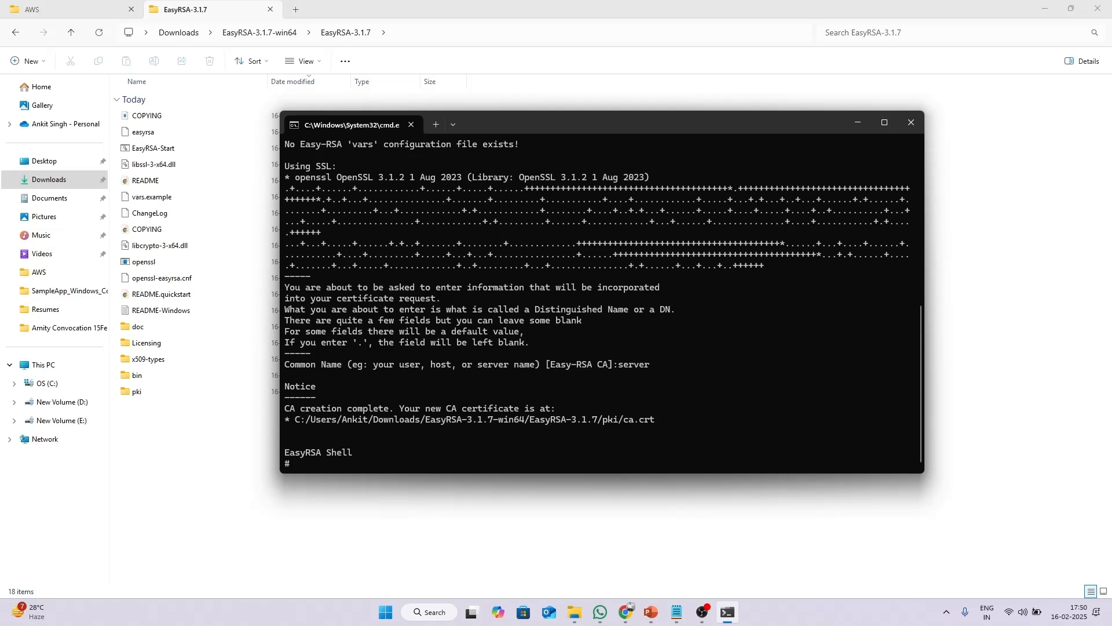
Run ./easyrsa build-server-full server nopass and confirm signing with yes.
text(./eas)
text(yrs)
key(BackSpace)
text(sa build-server-full ser)
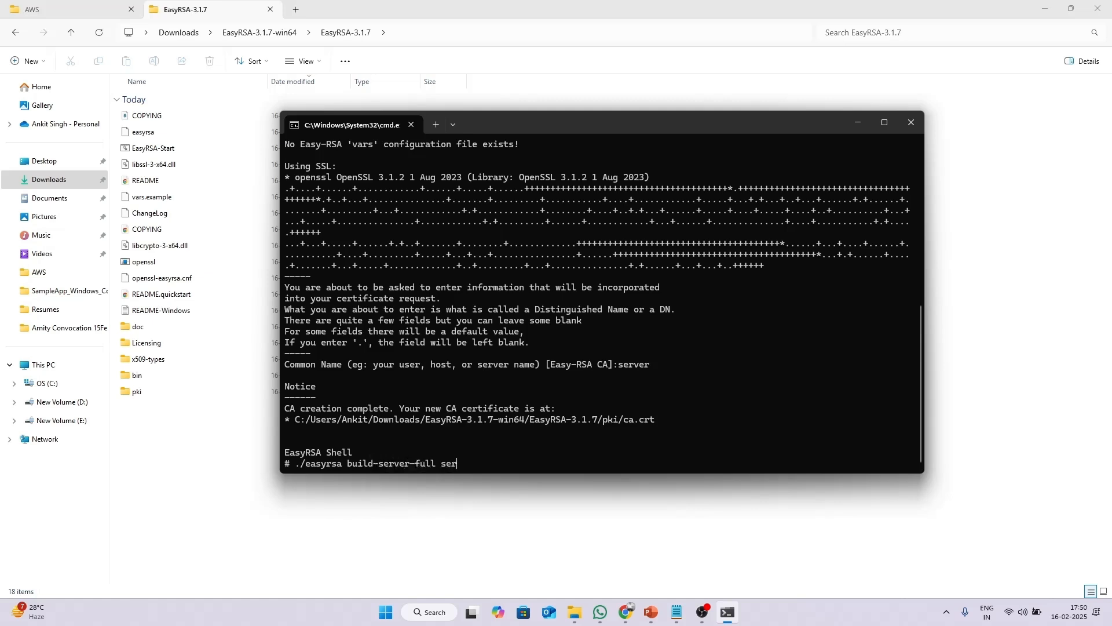
text(ver.n)
key(BackSpace)
text(nopass)
key(Return)
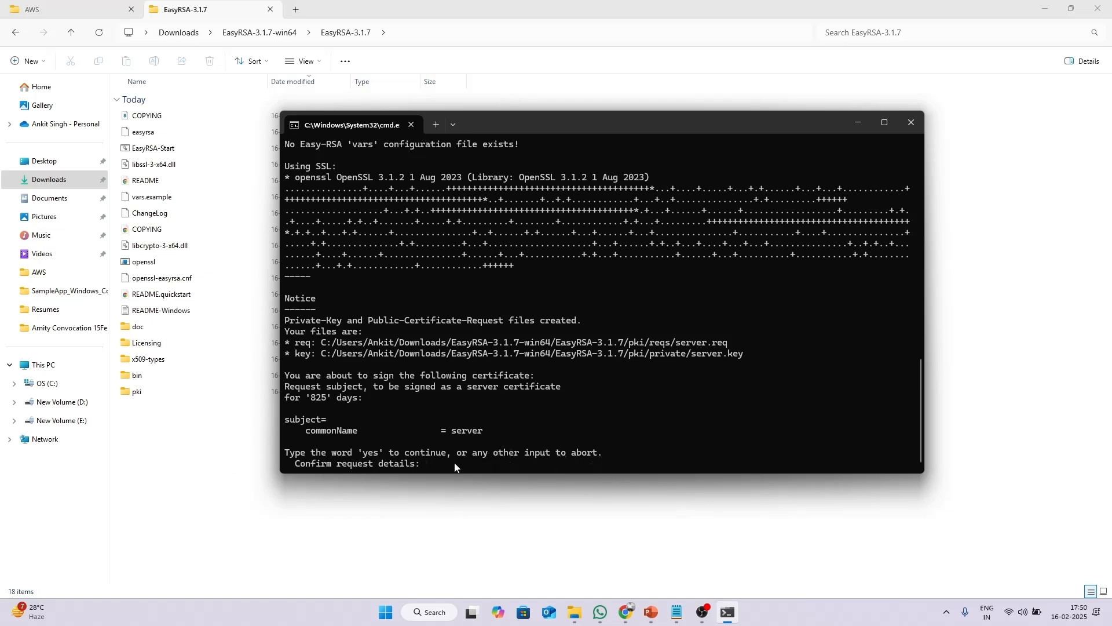
text(yes)
key(Return)
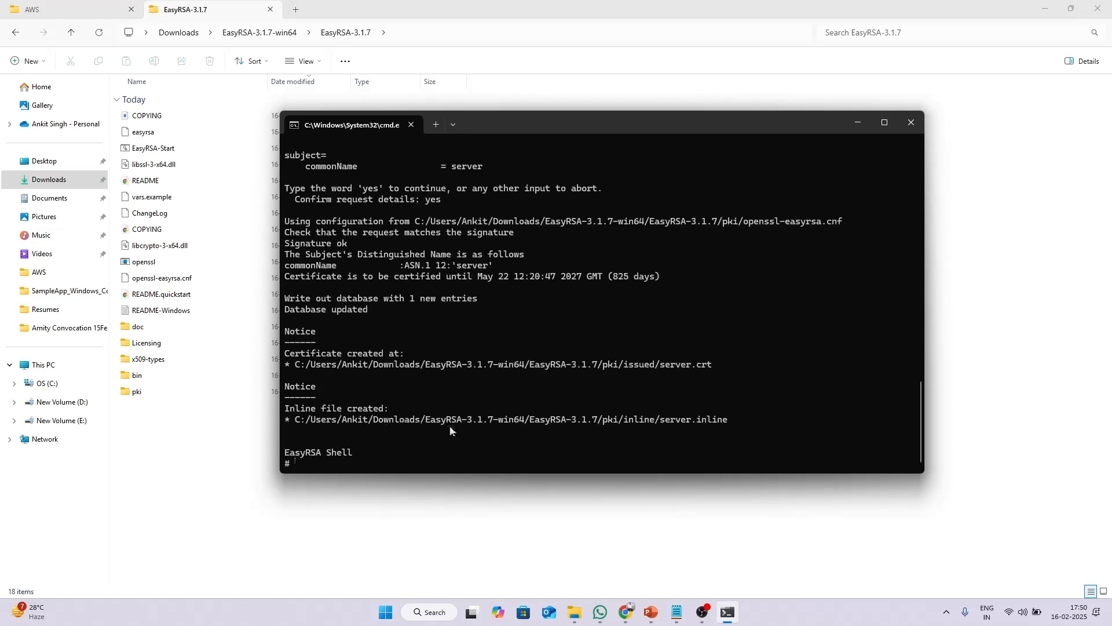
Build and sign the client1.domain.tld client certificate without a passphrase.
text(./easyrsa build-client-full clie)
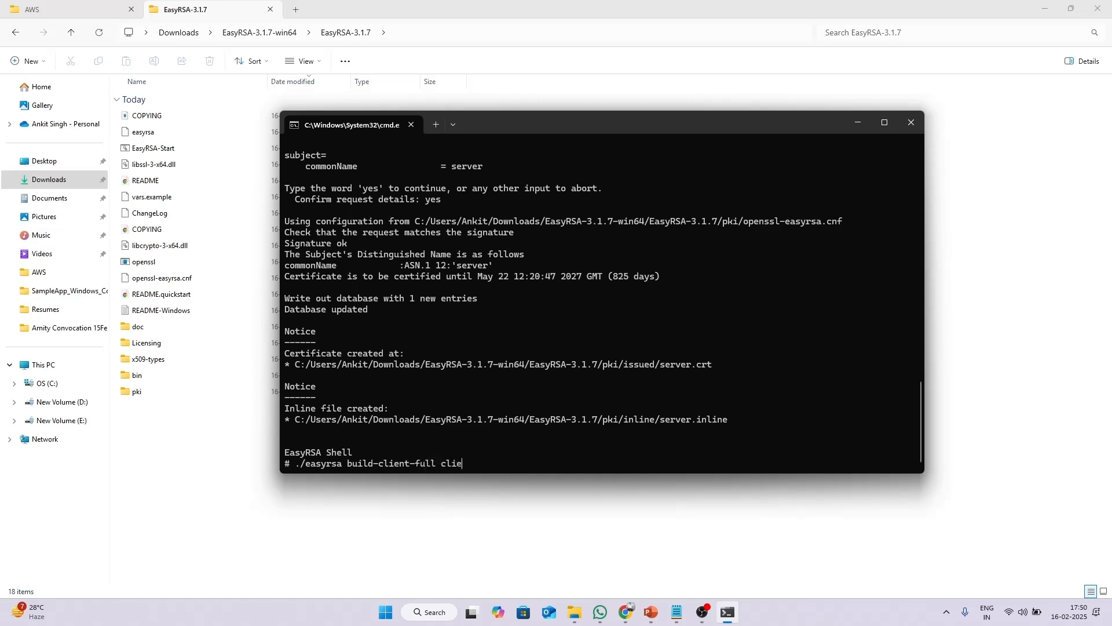
text(nt1.domain.tld nopass)
key(Return)
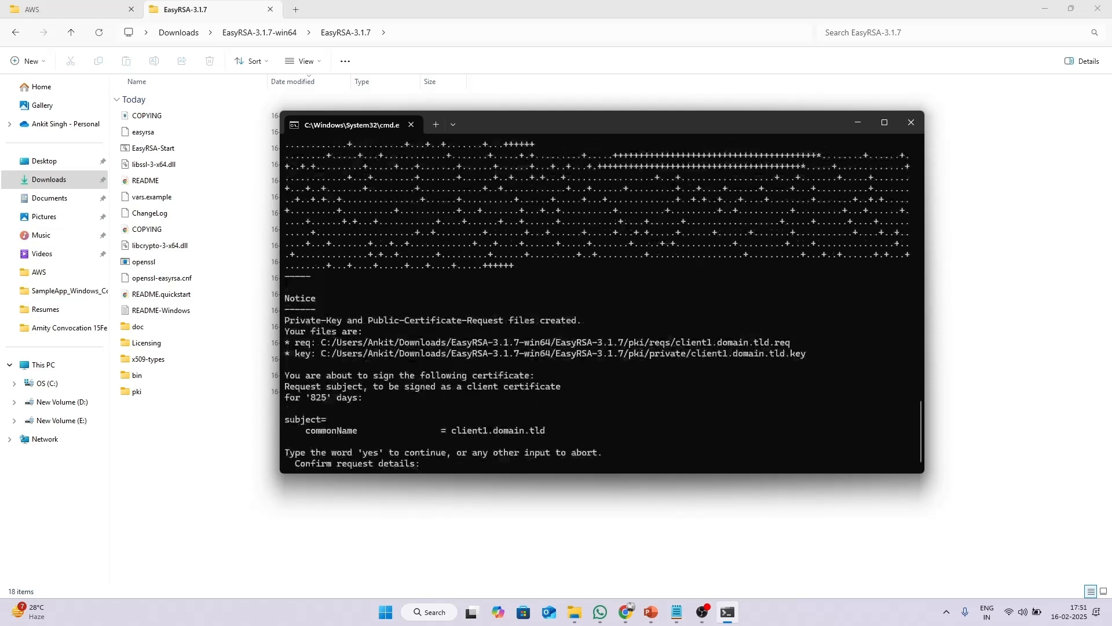
text(yes)
key(Return)
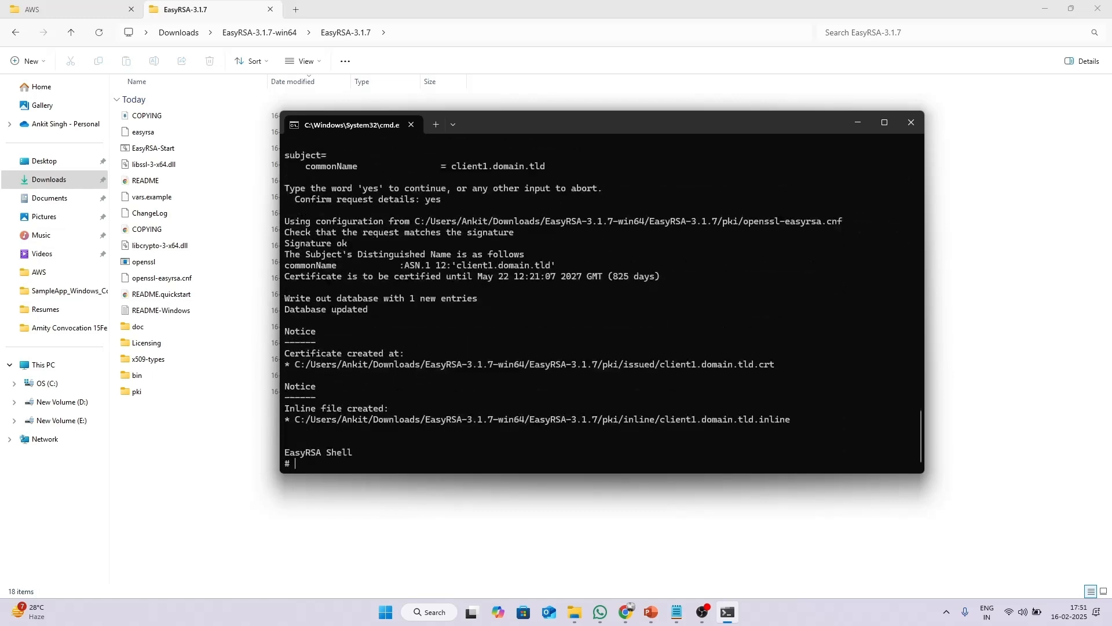
Exit the EasyRSA shell and close the Command Prompt.
text(exit)
key(Return)
text(exit)
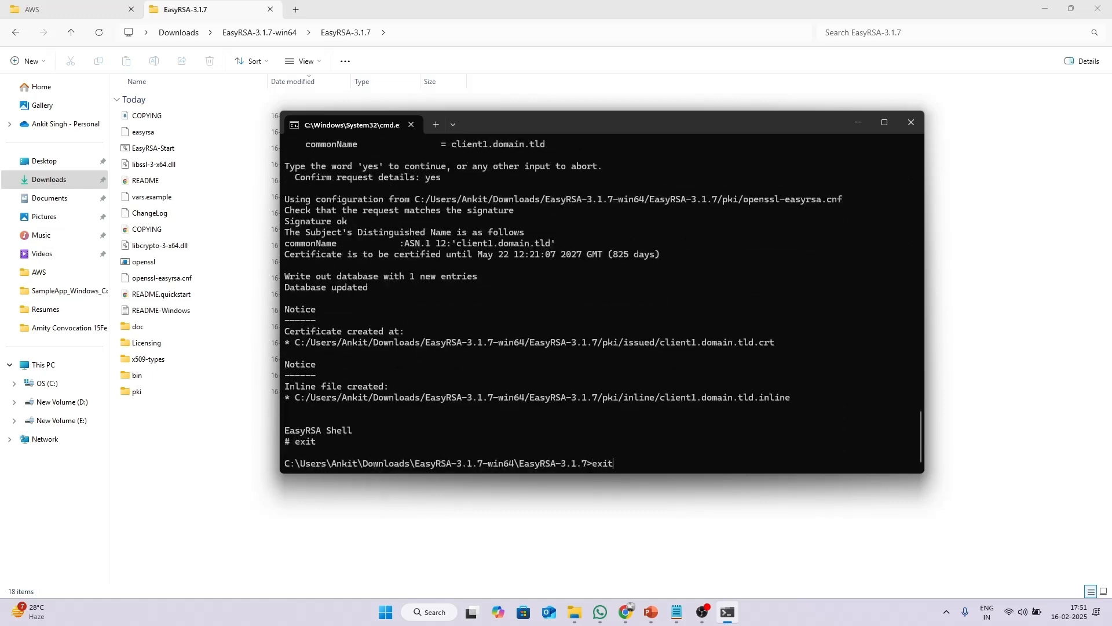
key(Return)
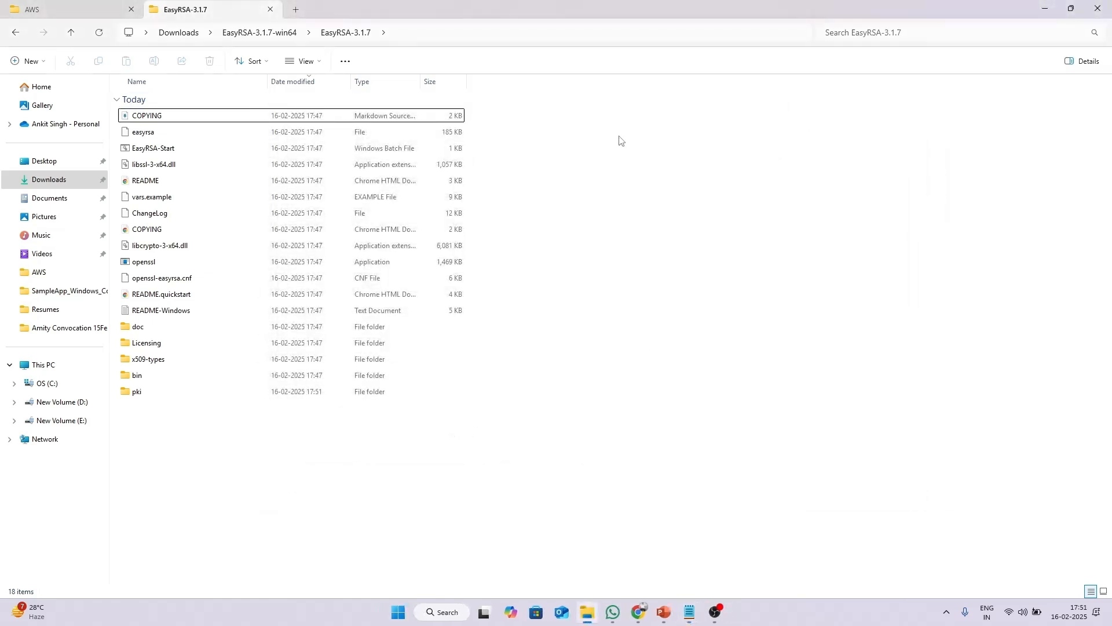
Refresh Explorer and check the pki issued and private folders for the certificates and keys.
click(99, 33)
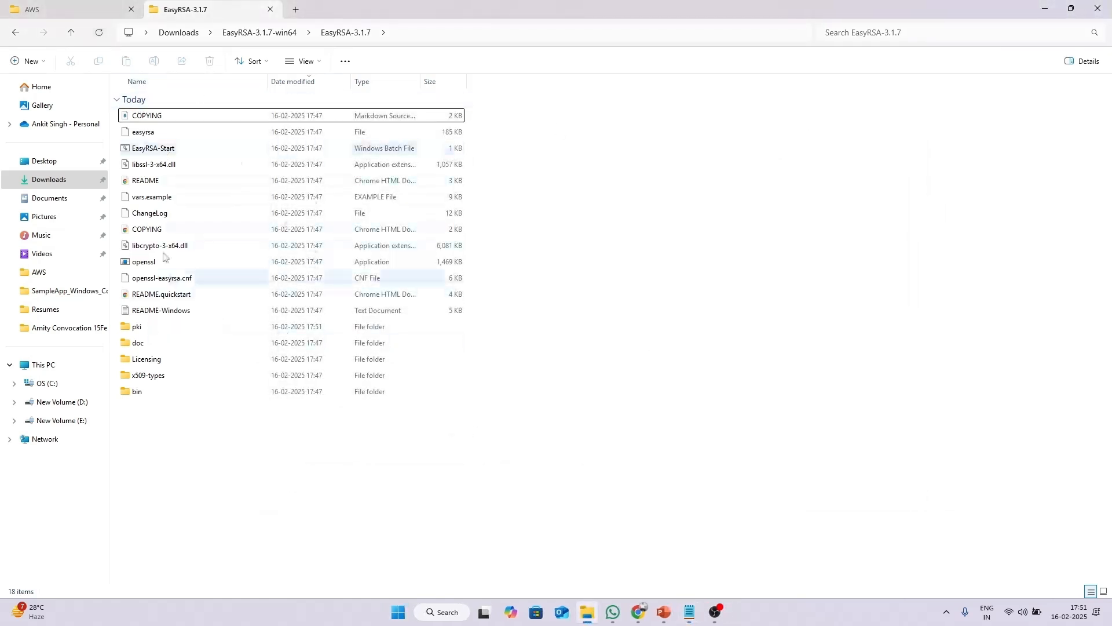
double_click(163, 331)
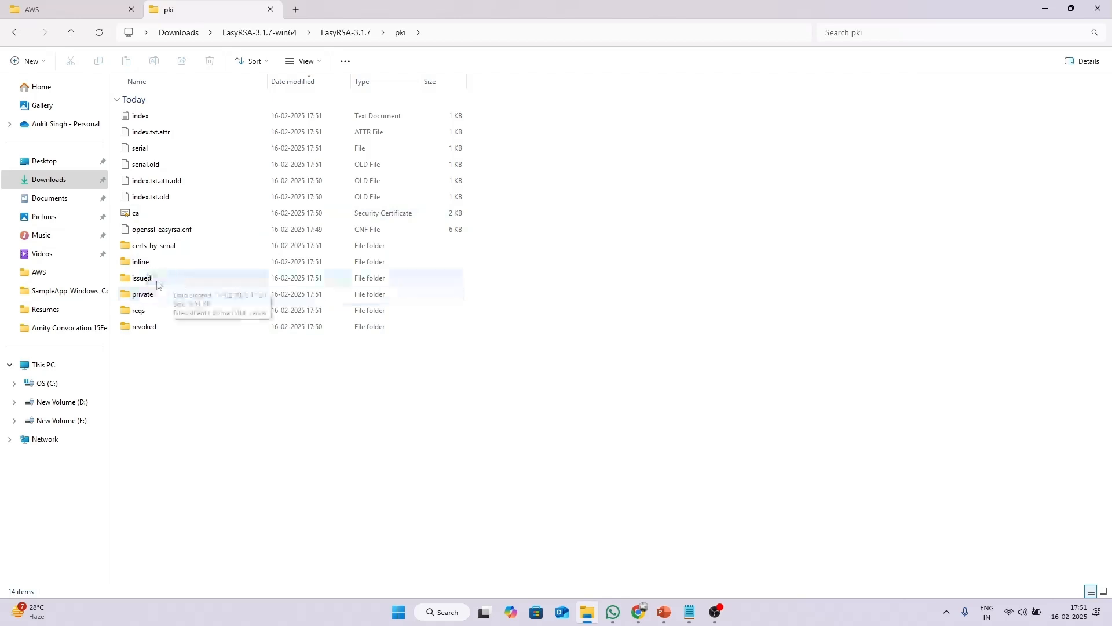
double_click(175, 283)
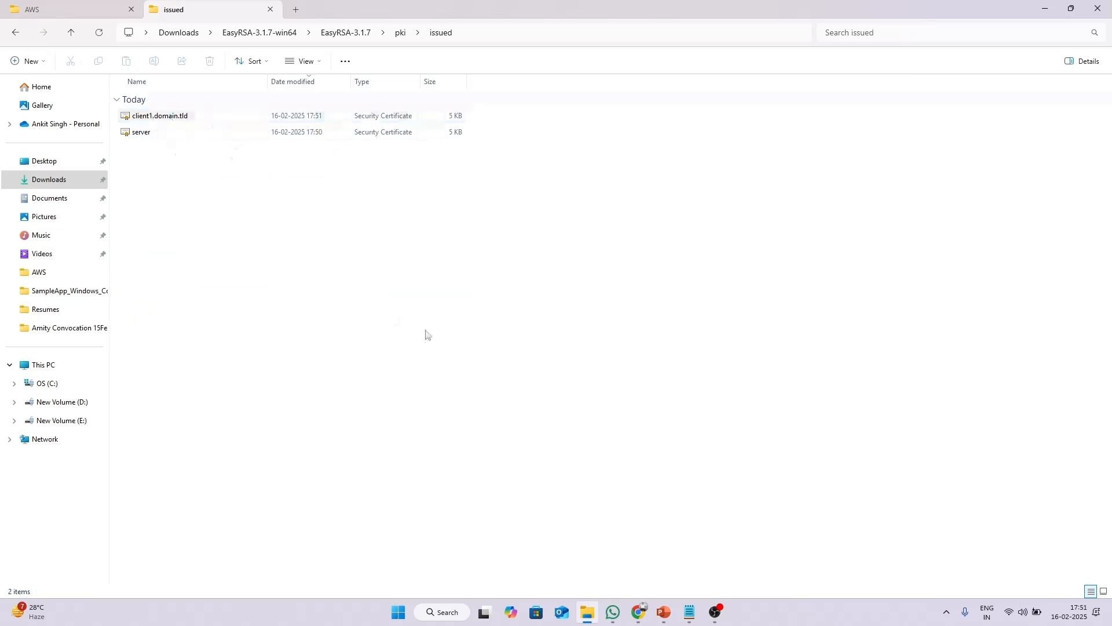
key(BackSpace)
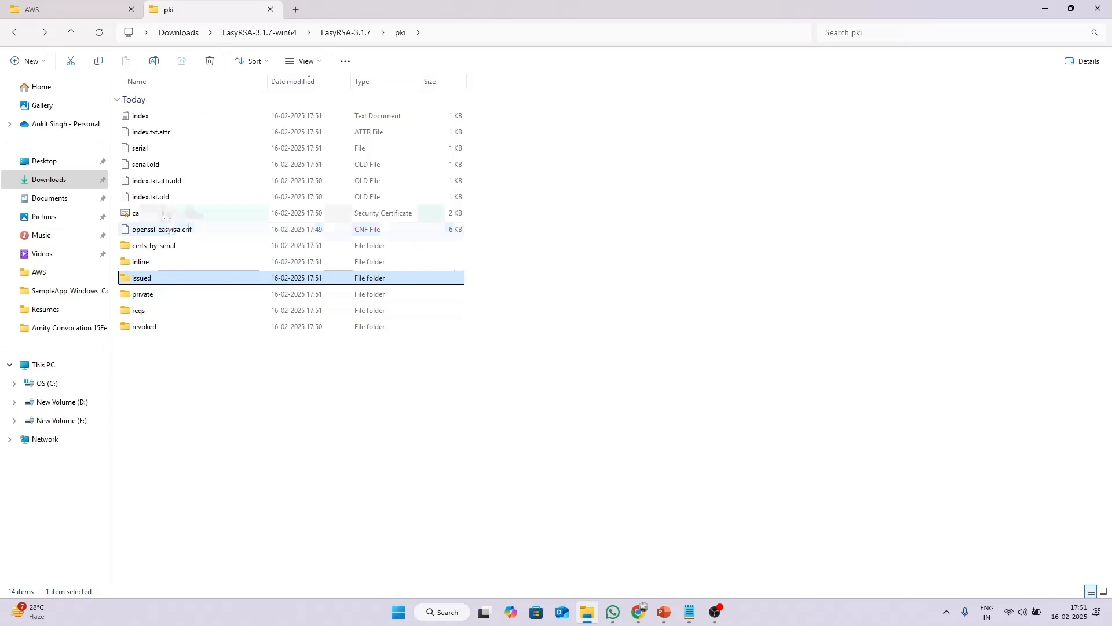
click(355, 406)
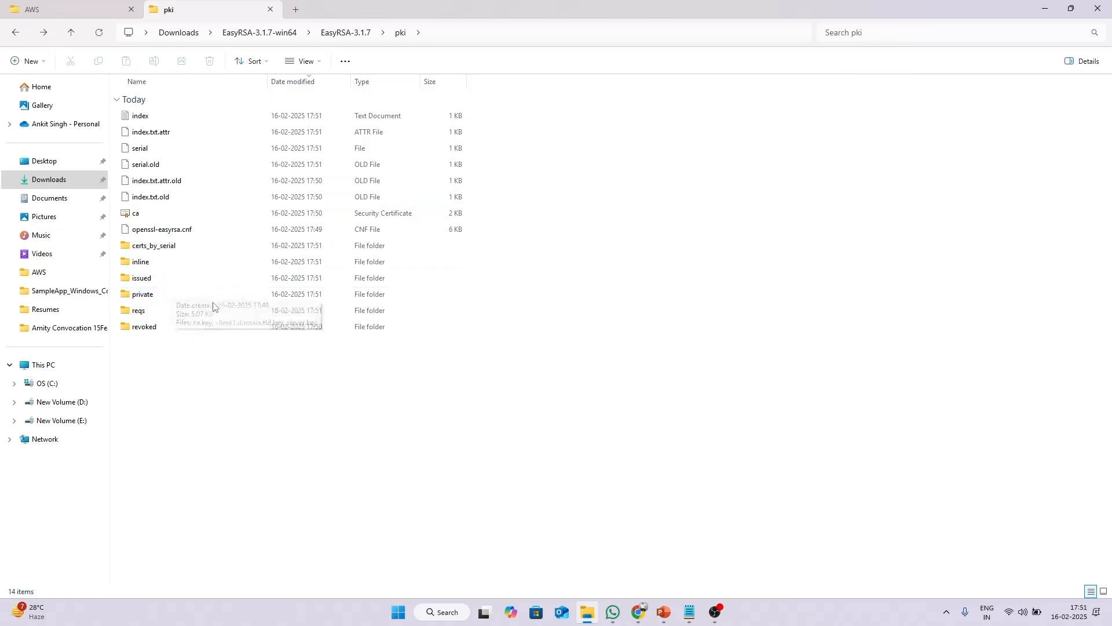
double_click(181, 296)
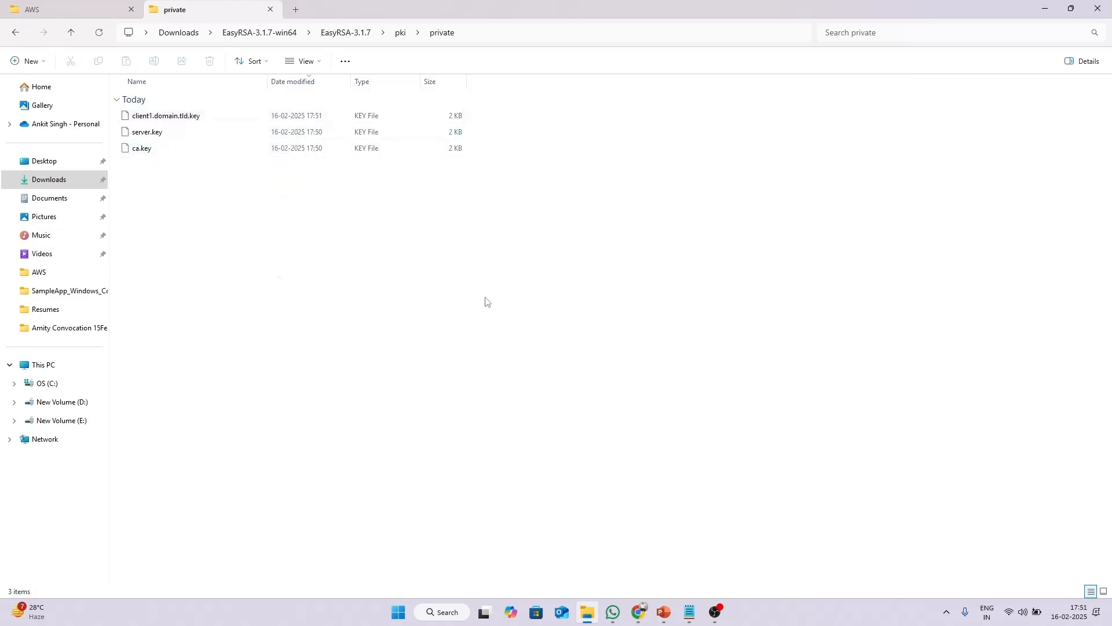
key(BackSpace)
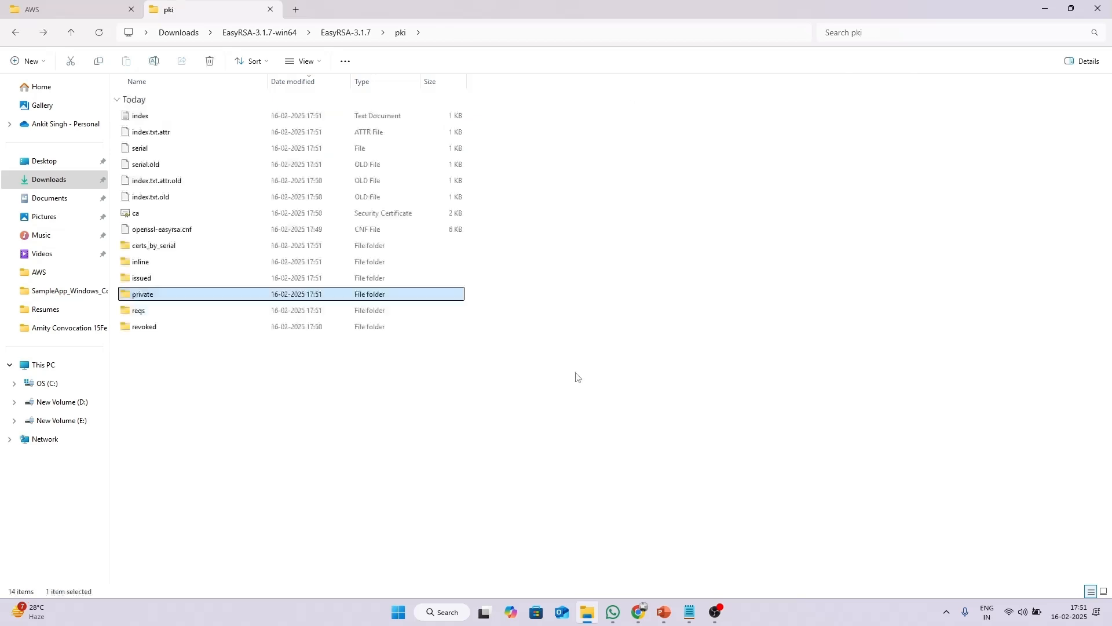
Close the GitHub tab and open an empty Import certificate form in Certificate Manager.
click(639, 613)
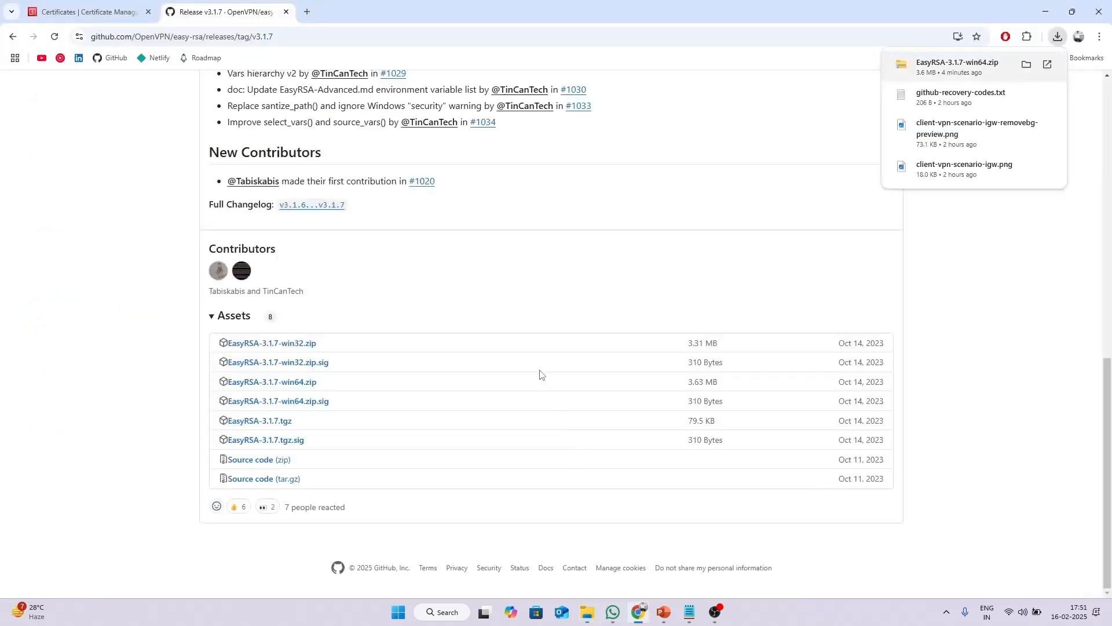
click(133, 4)
click(286, 11)
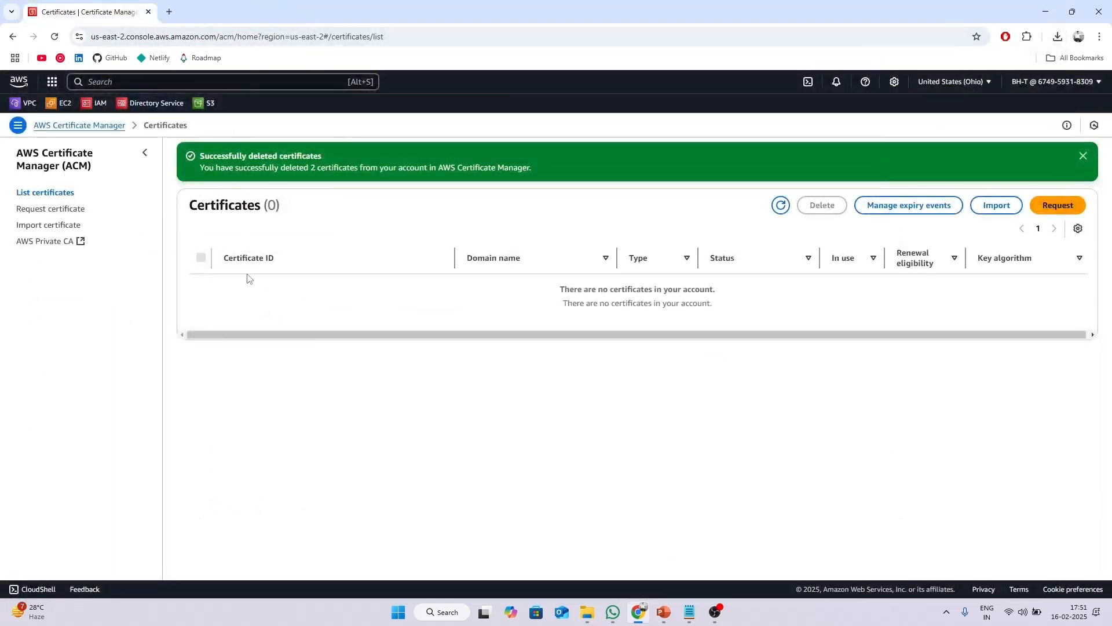
click(49, 227)
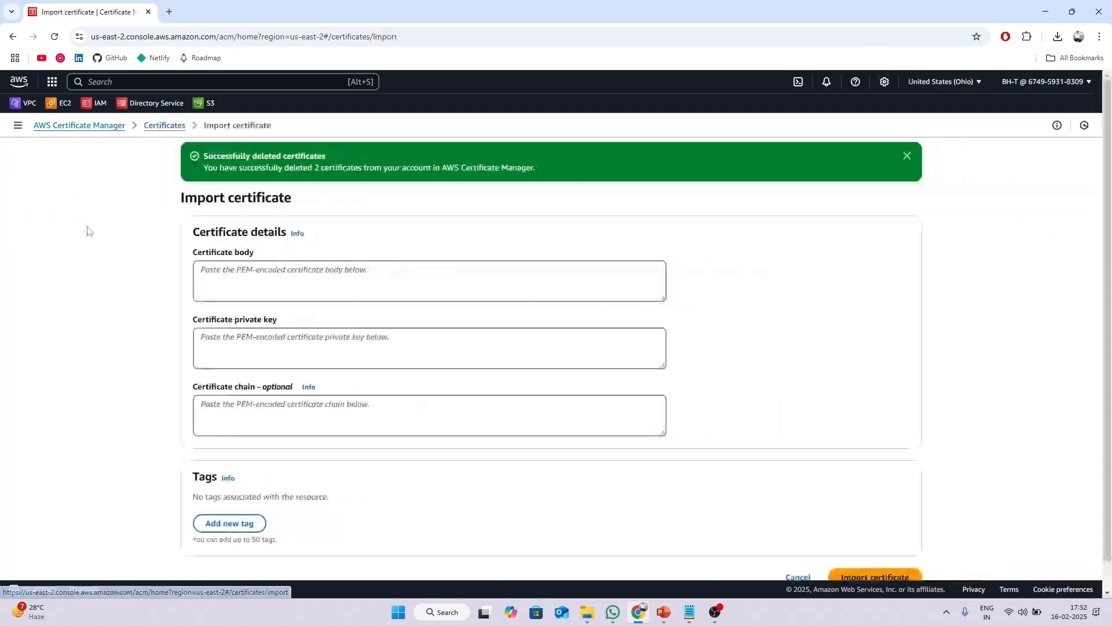
scroll(330, 288, down, 2)
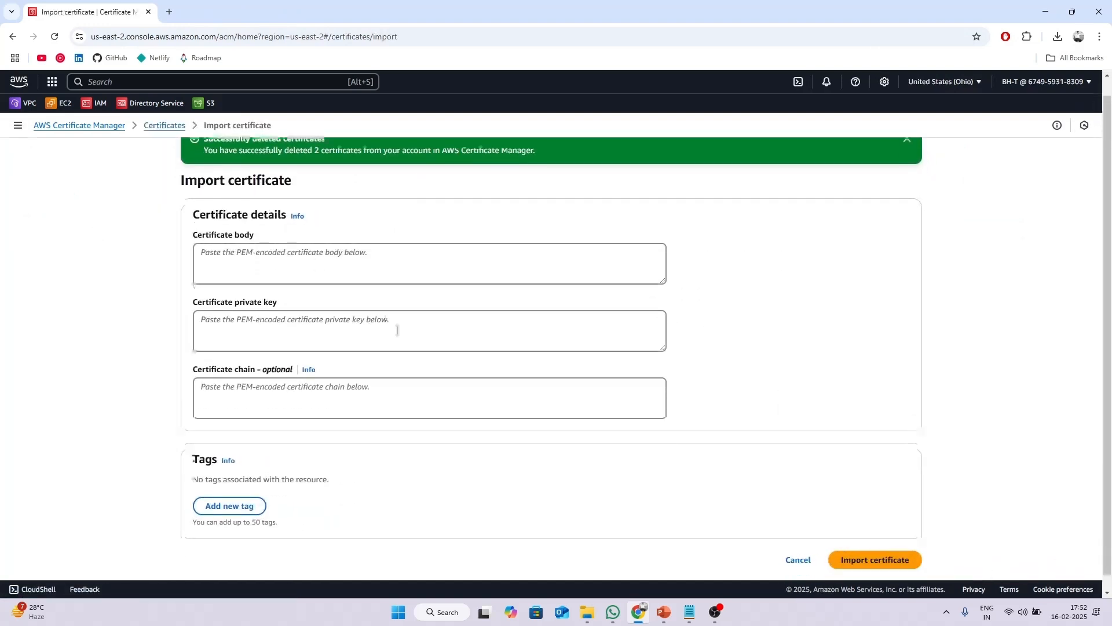
click(798, 548)
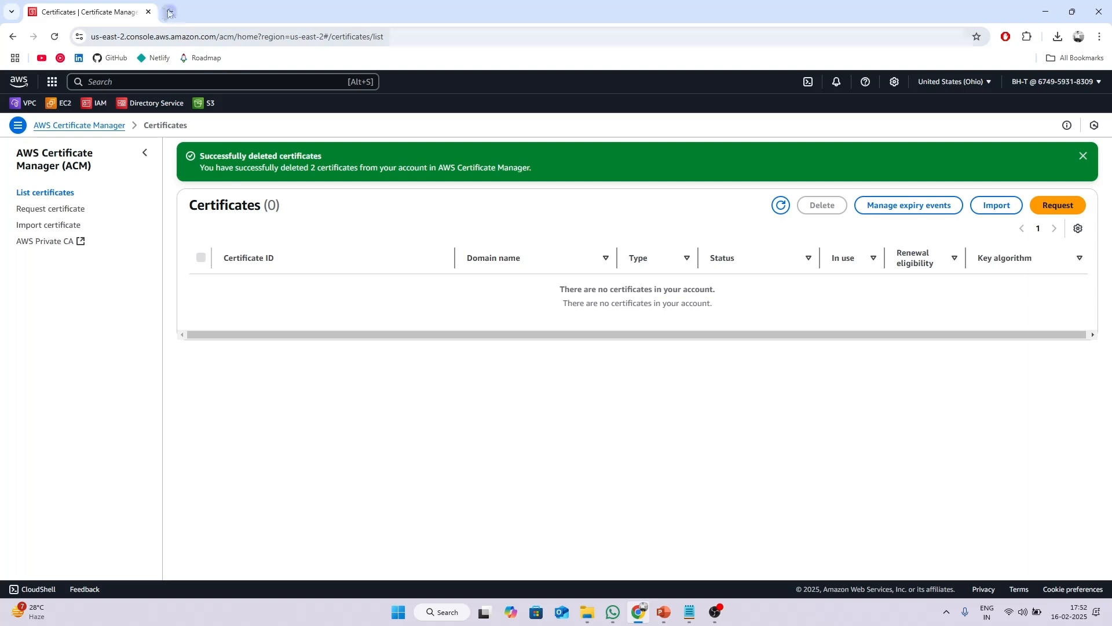
click(1083, 156)
click(996, 167)
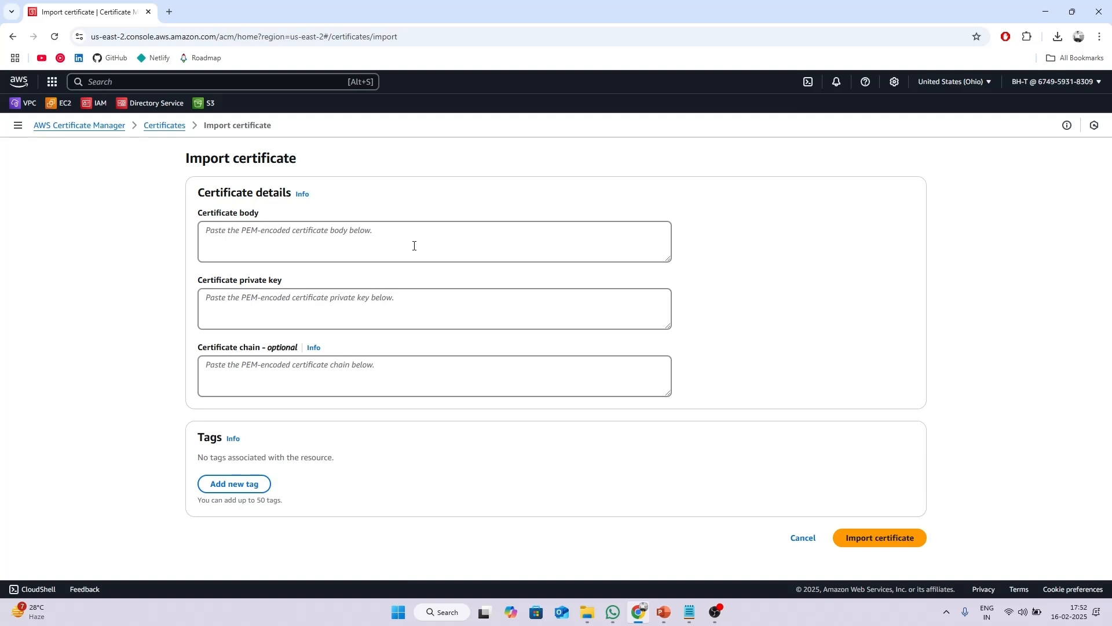
click(277, 234)
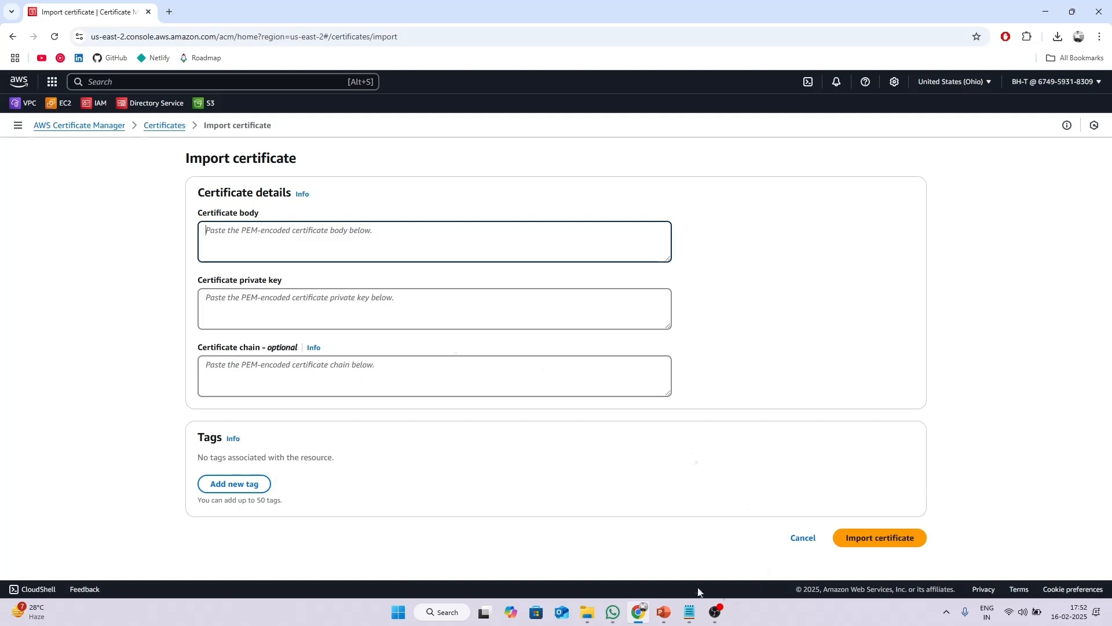
click(587, 612)
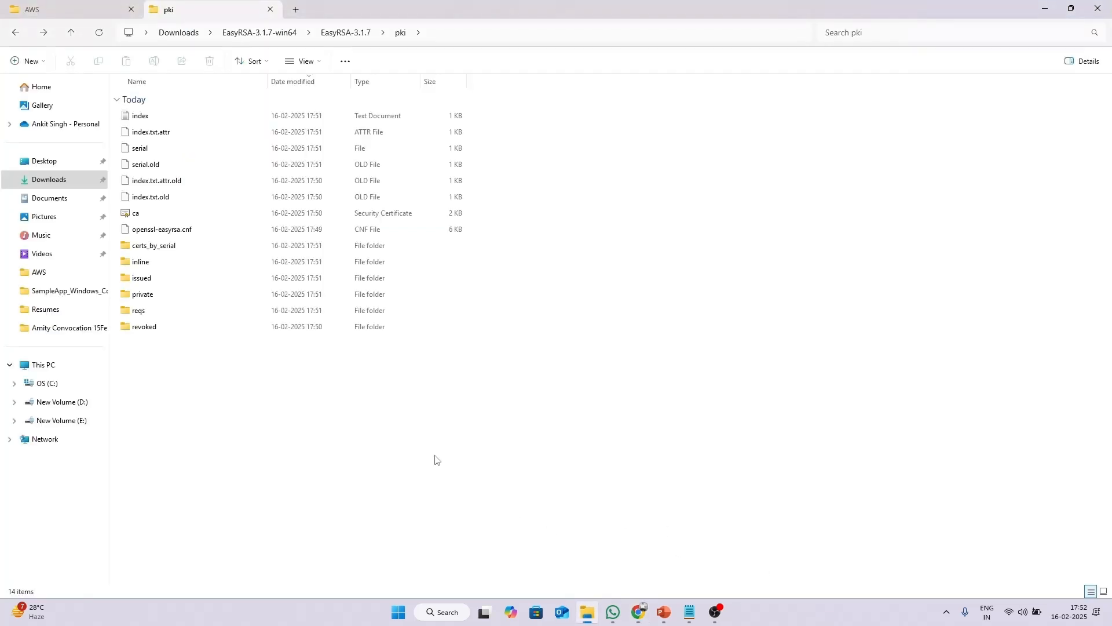
Copy server.crt's text from Notepad and paste it into the Certificate body field.
double_click(185, 278)
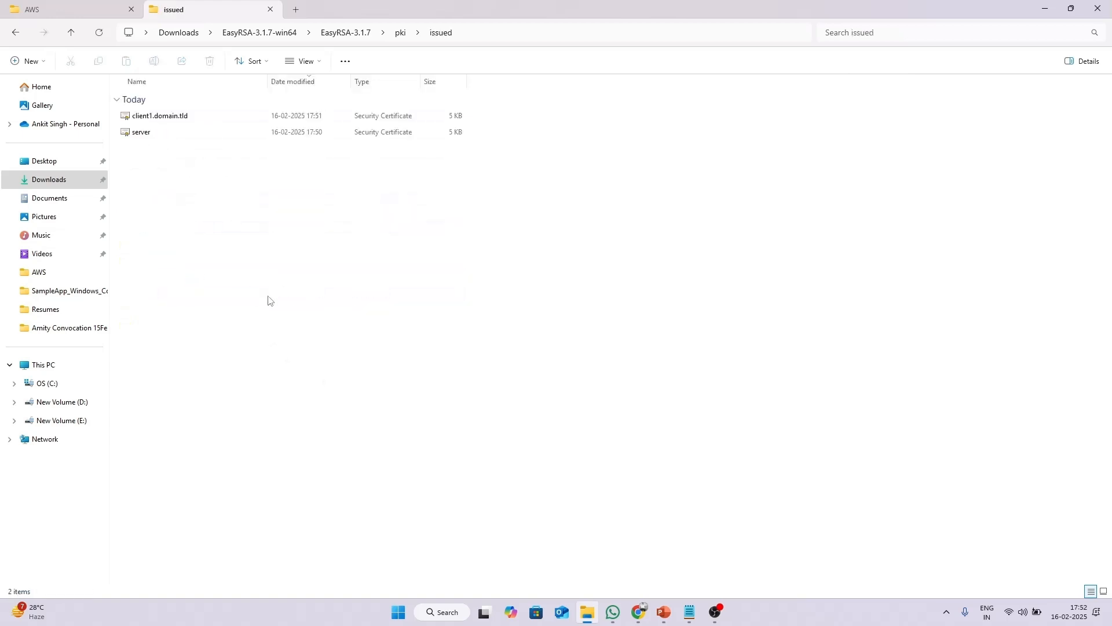
click(157, 132)
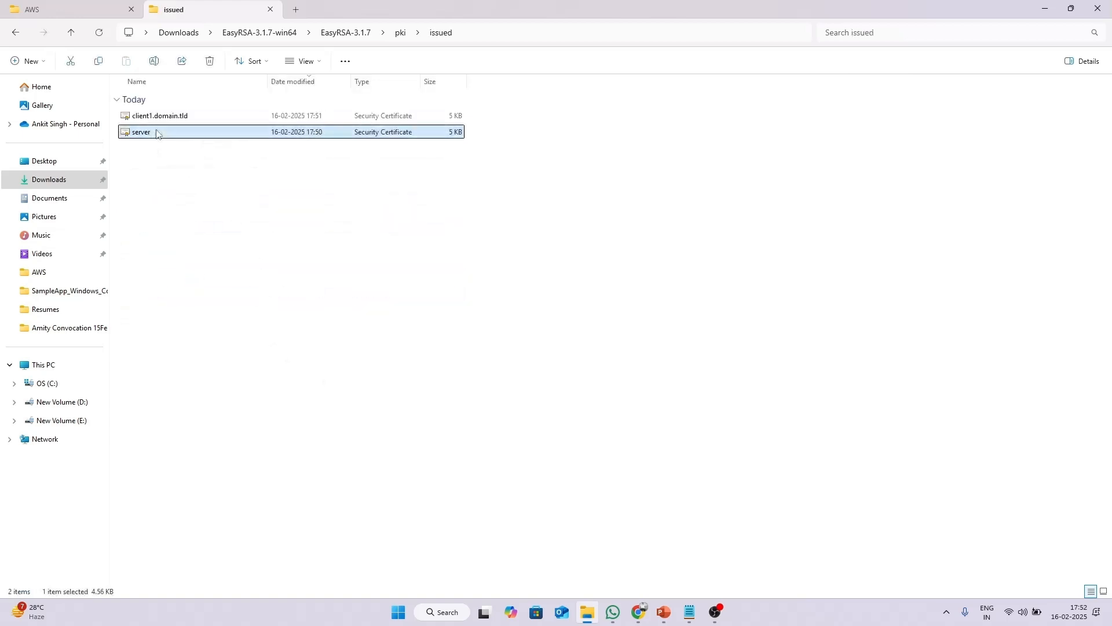
right_click(157, 132)
mouse_move(200, 197)
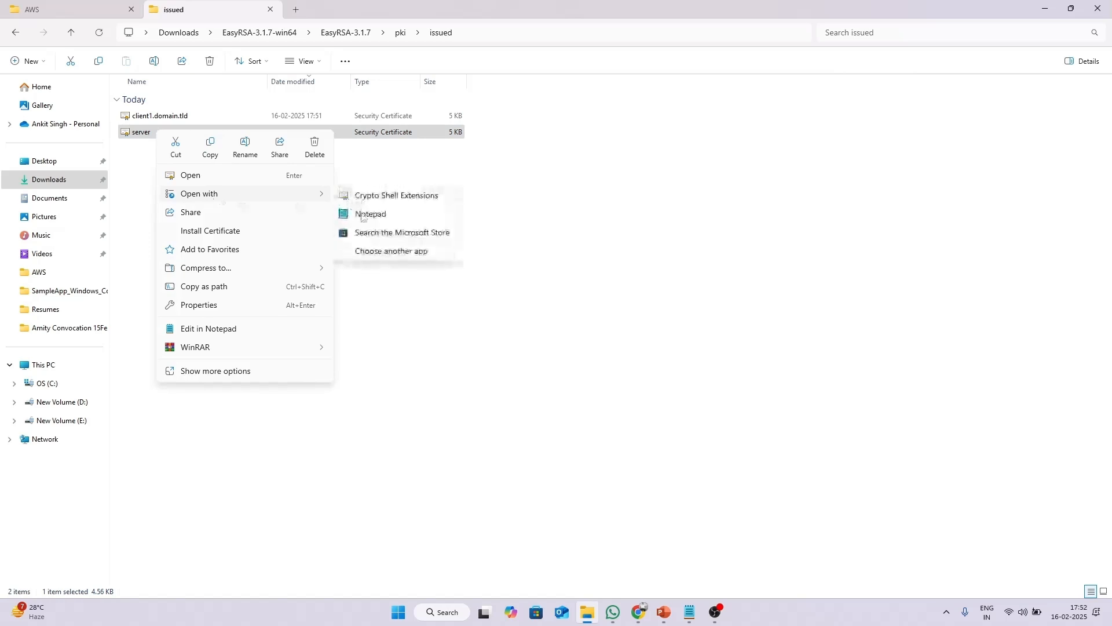
click(363, 215)
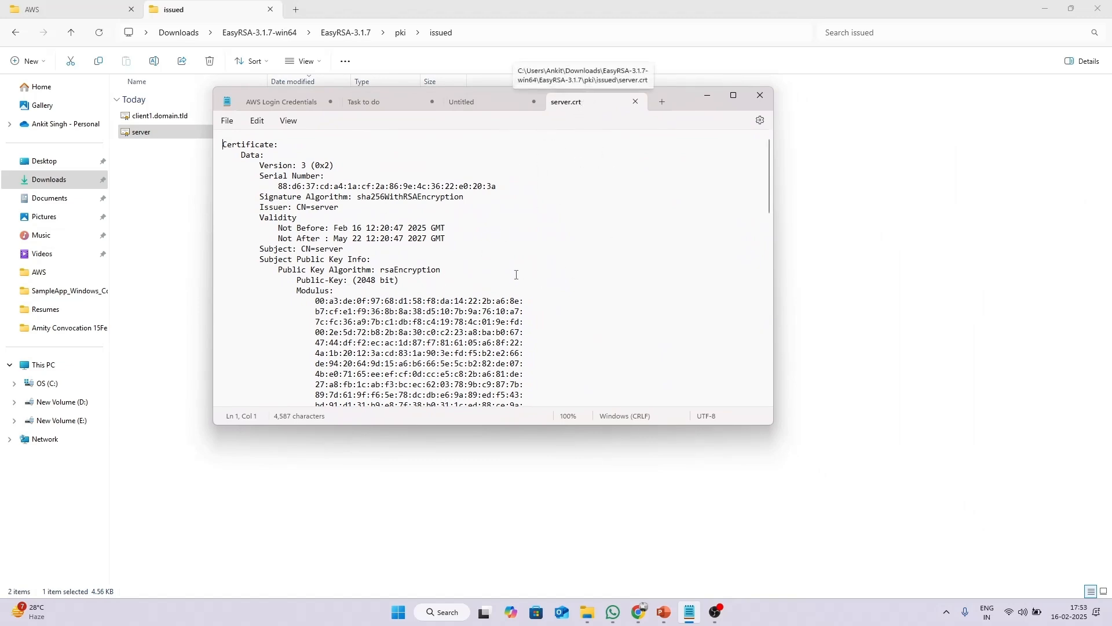
key(ctrl+a)
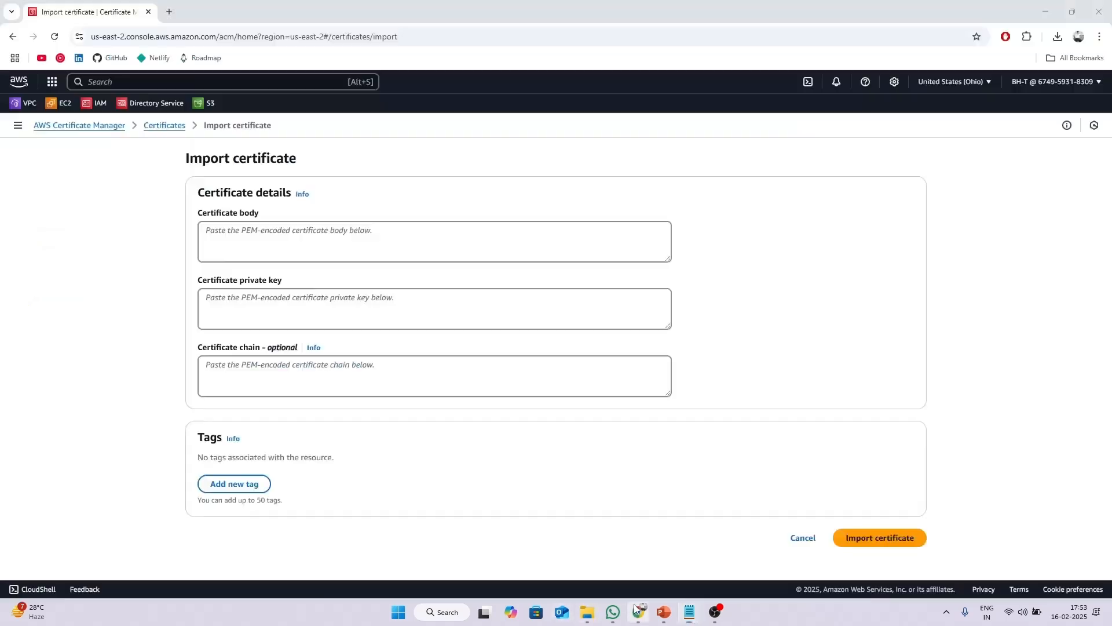
key(alt+Tab)
click(358, 258)
key(ctrl+v)
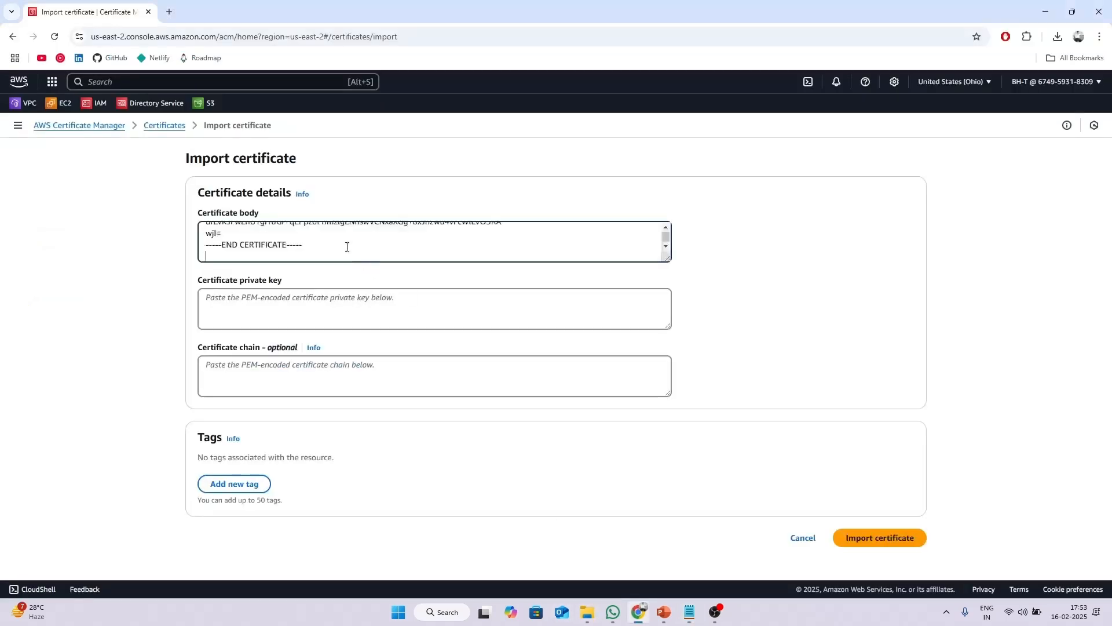
key(BackSpace)
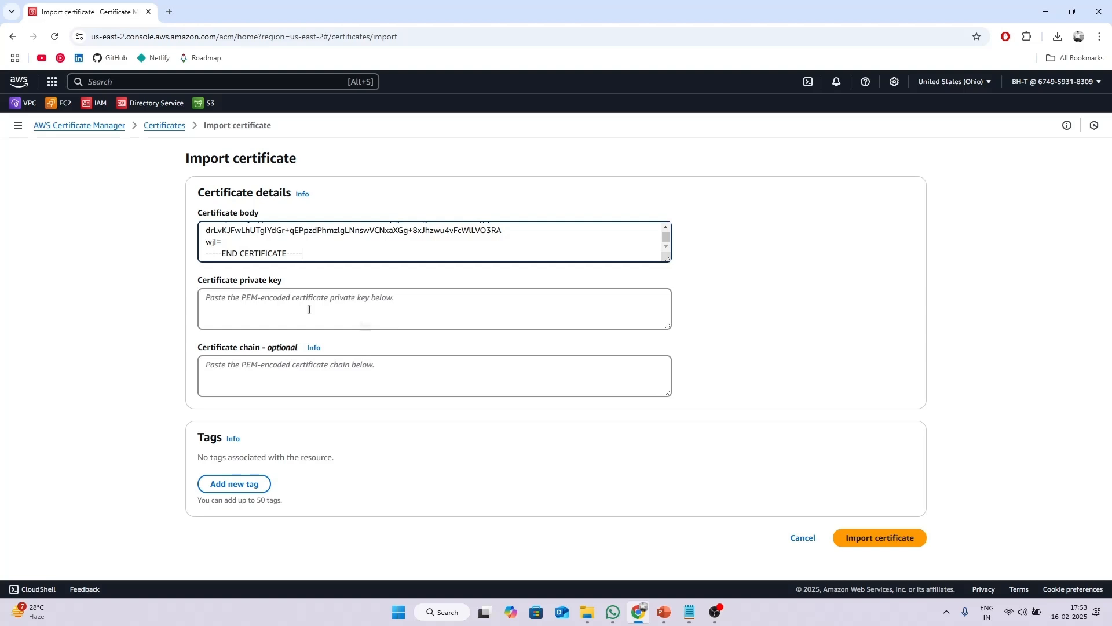
Open pki\private\server.key in Notepad and copy its entire contents.
click(588, 612)
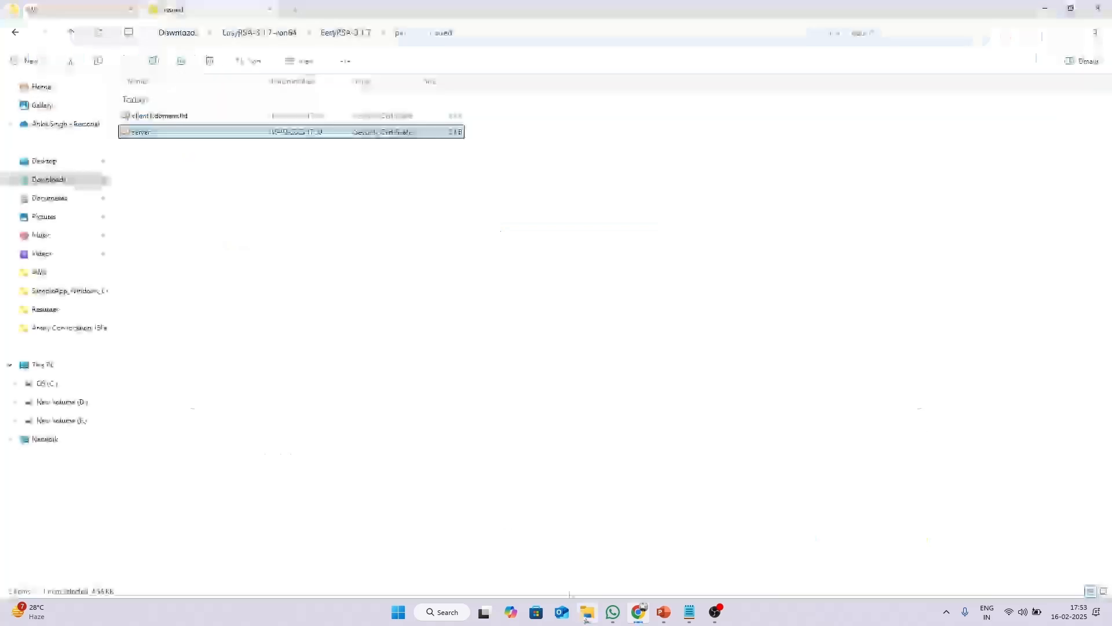
key(BackSpace)
key(Down)
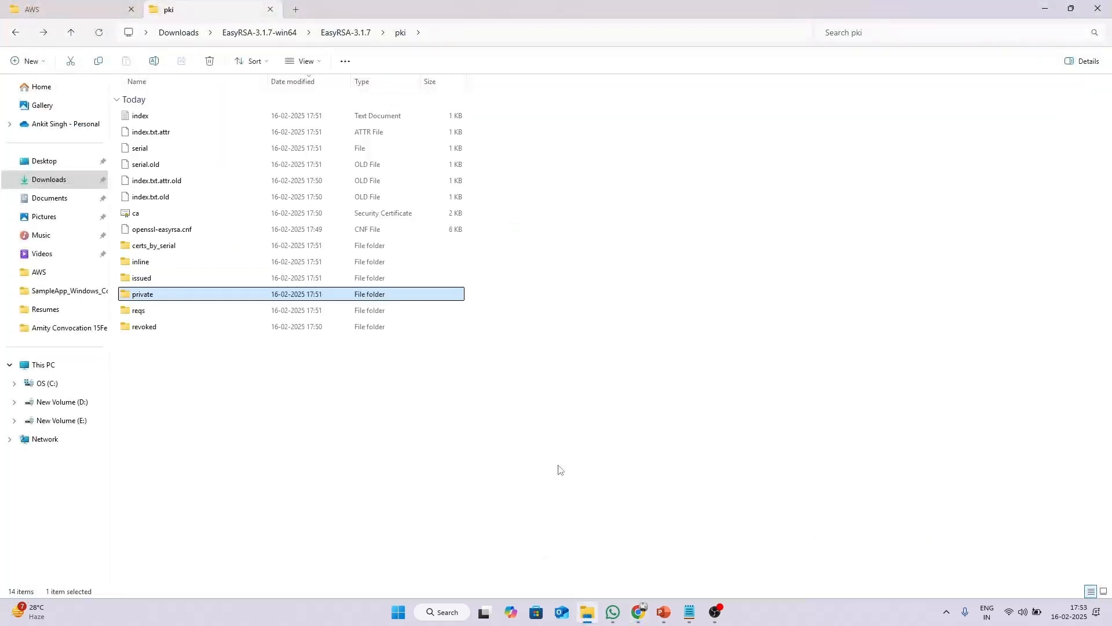
key(Return)
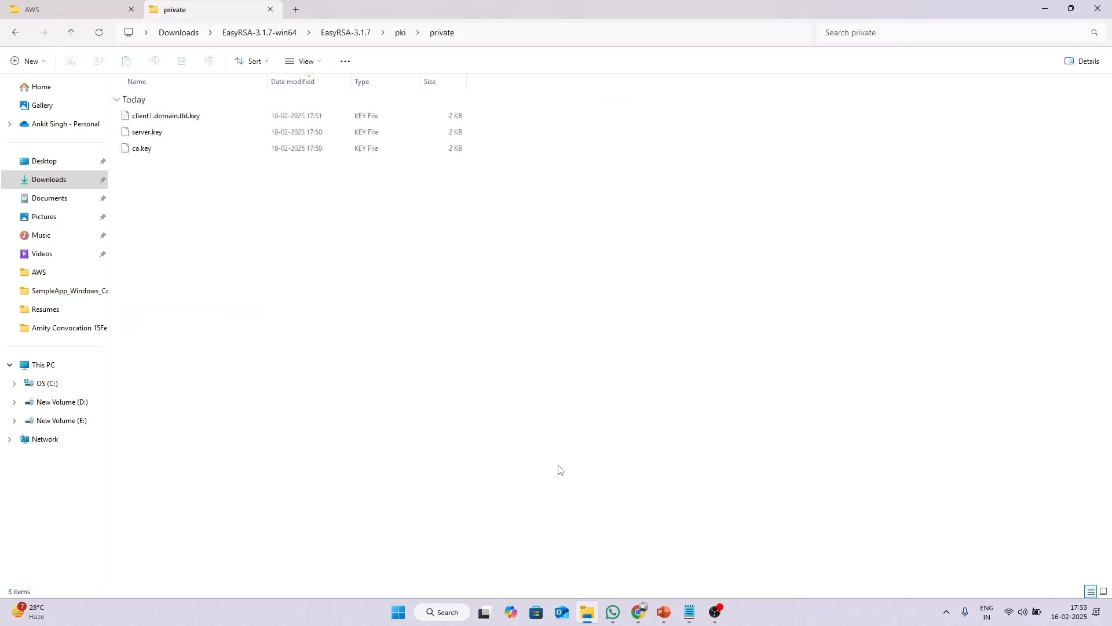
click(203, 136)
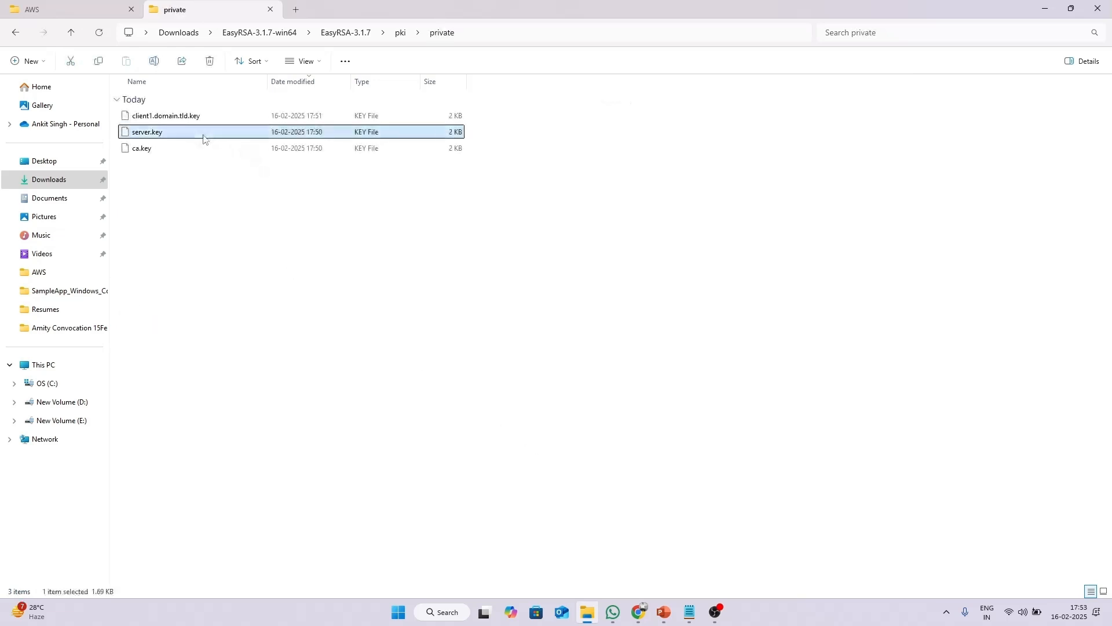
right_click(203, 136)
mouse_move(293, 181)
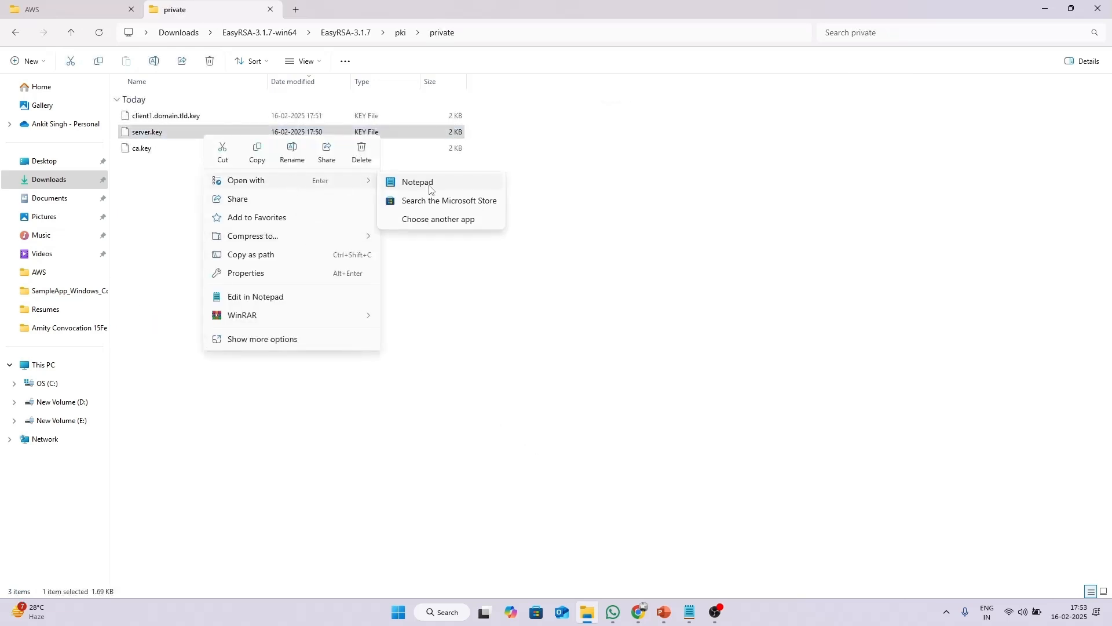
click(429, 189)
key(ctrl+a)
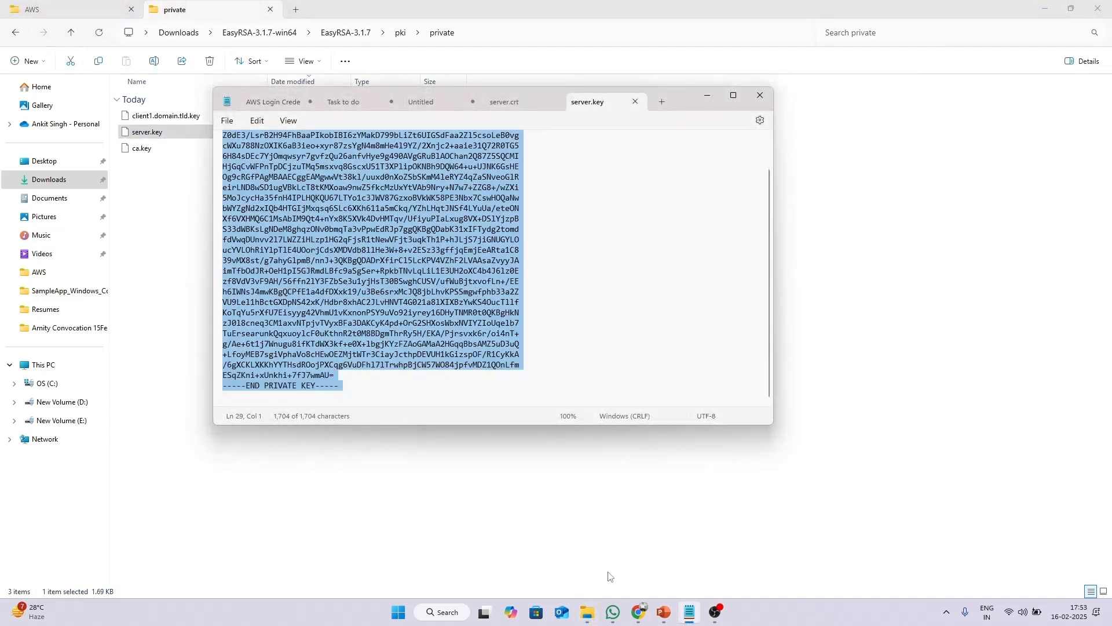
click(638, 612)
Paste the server private key into the form, then copy ca.crt's text from Notepad.
click(307, 306)
key(ctrl+v)
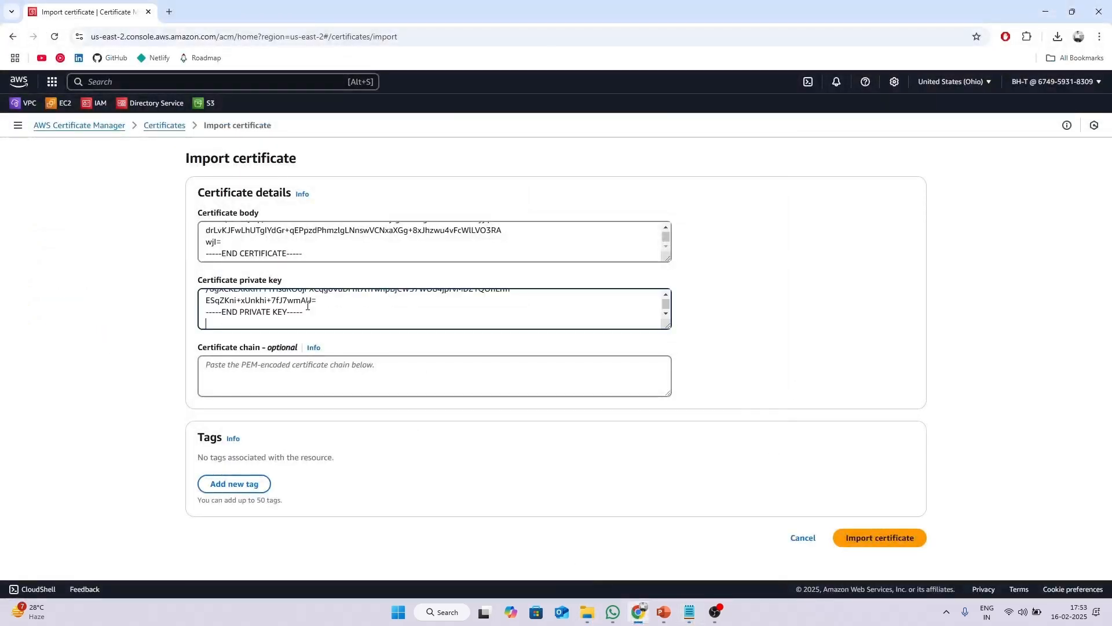
key(BackSpace)
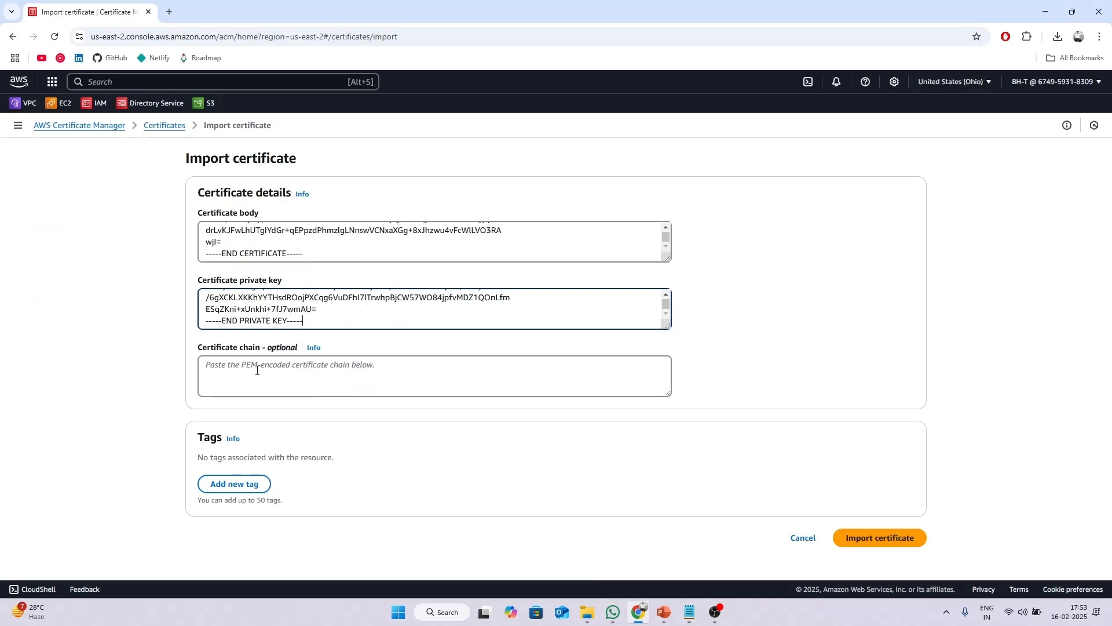
click(587, 612)
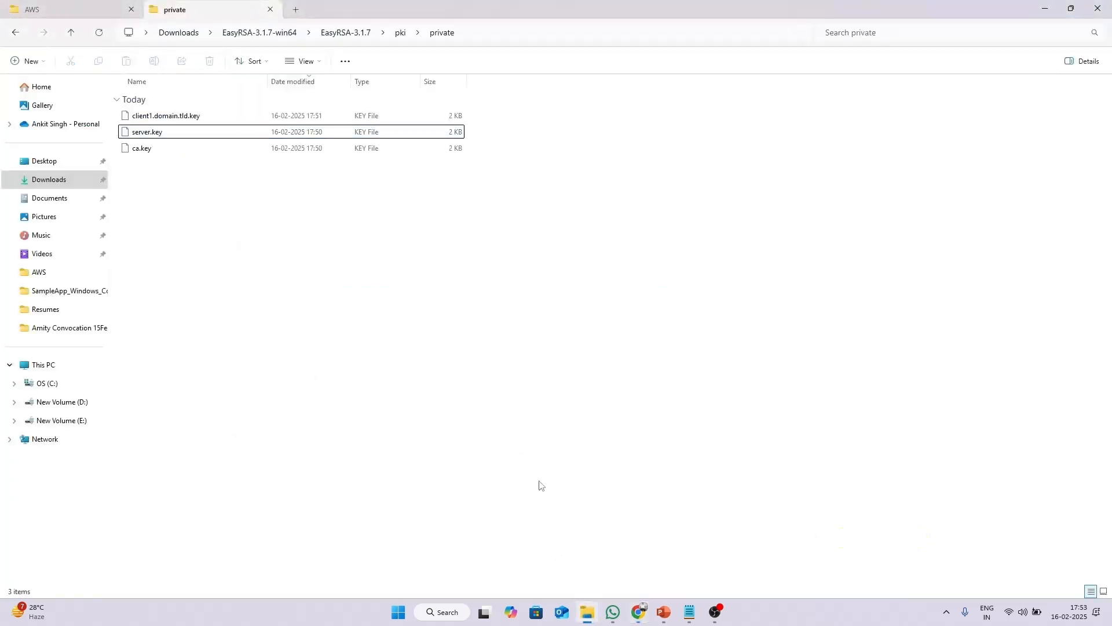
key(alt+Left)
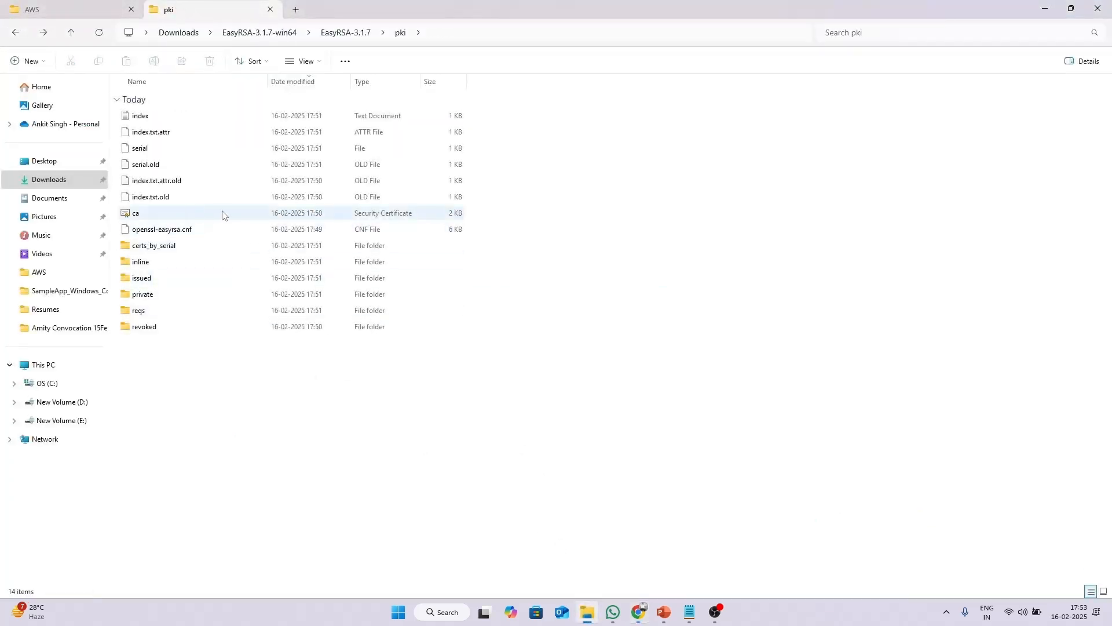
click(180, 213)
right_click(183, 212)
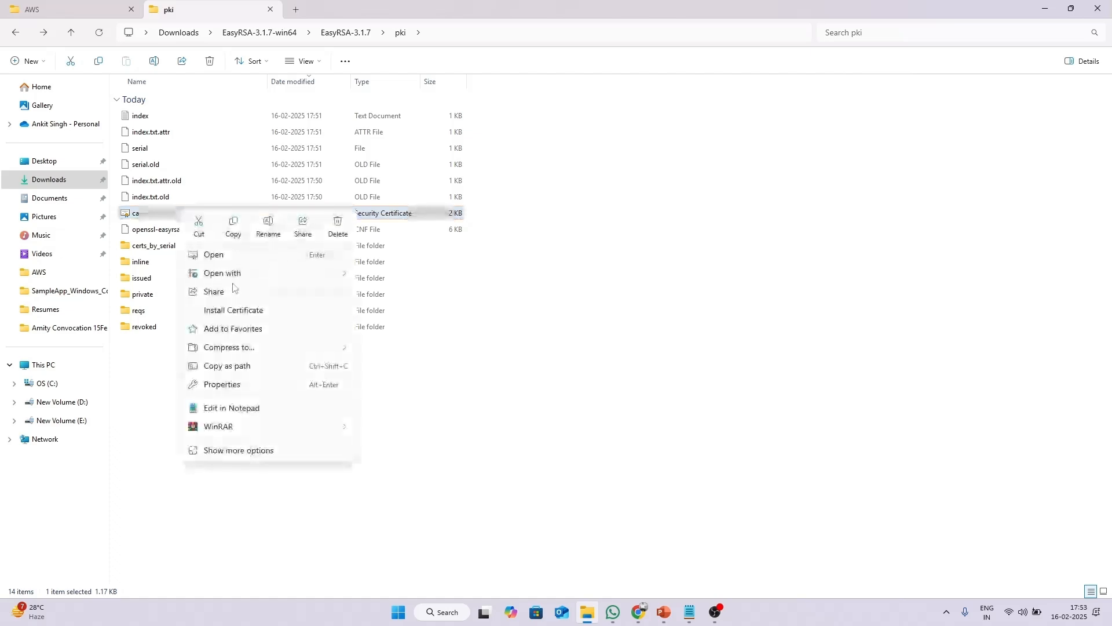
mouse_move(246, 274)
click(386, 291)
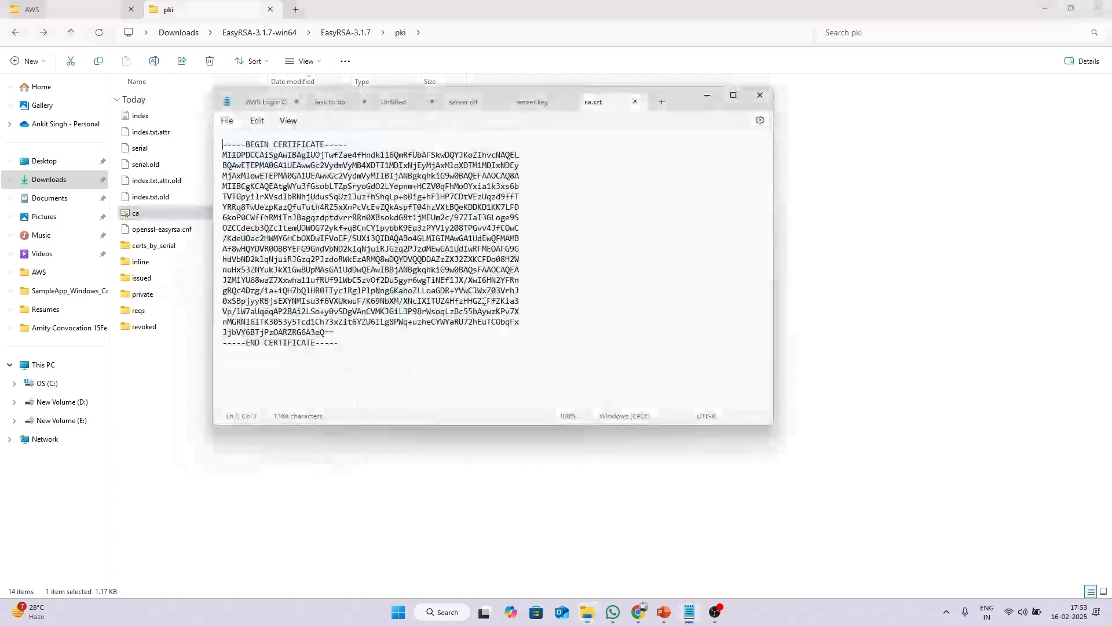
key(ctrl+a)
Paste the CA certificate as the certificate chain and import the server certificate.
click(637, 612)
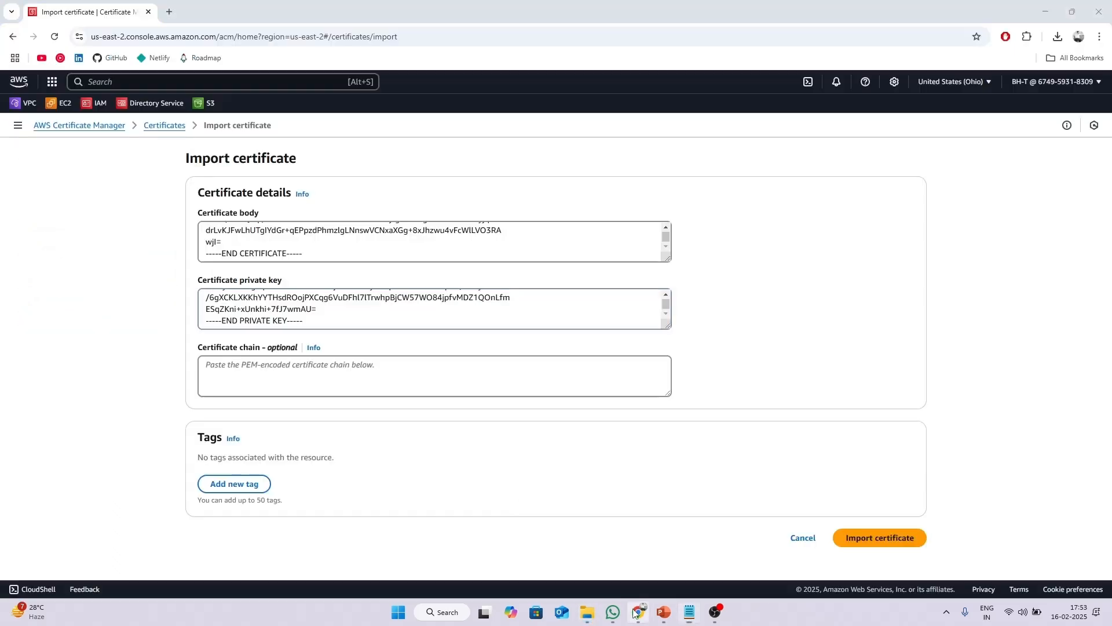
click(336, 380)
key(ctrl+v)
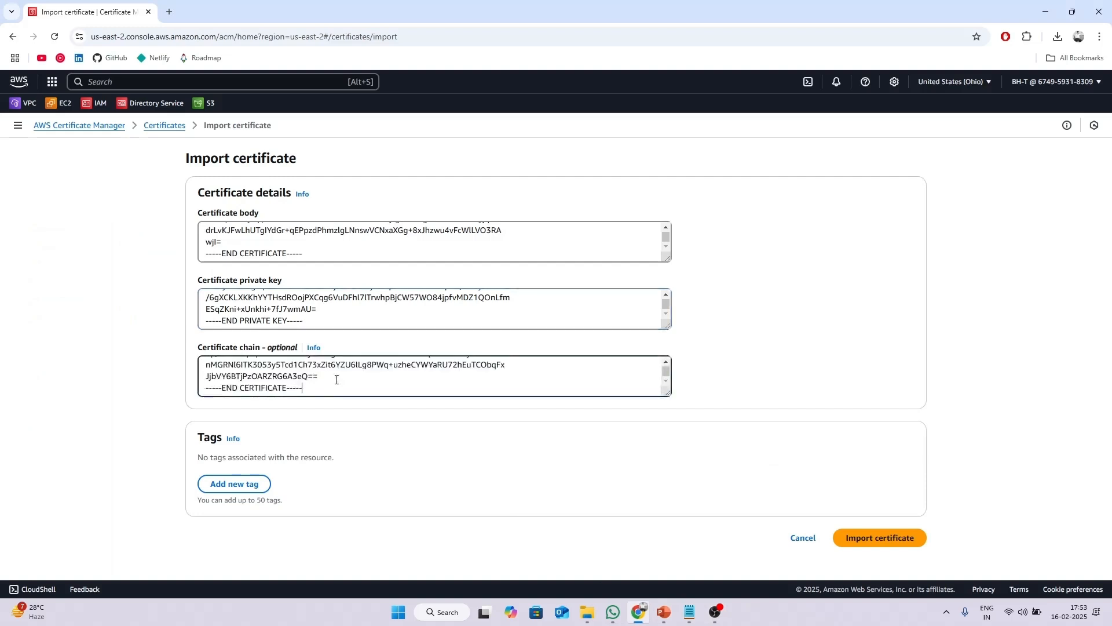
scroll(352, 308, up, 10)
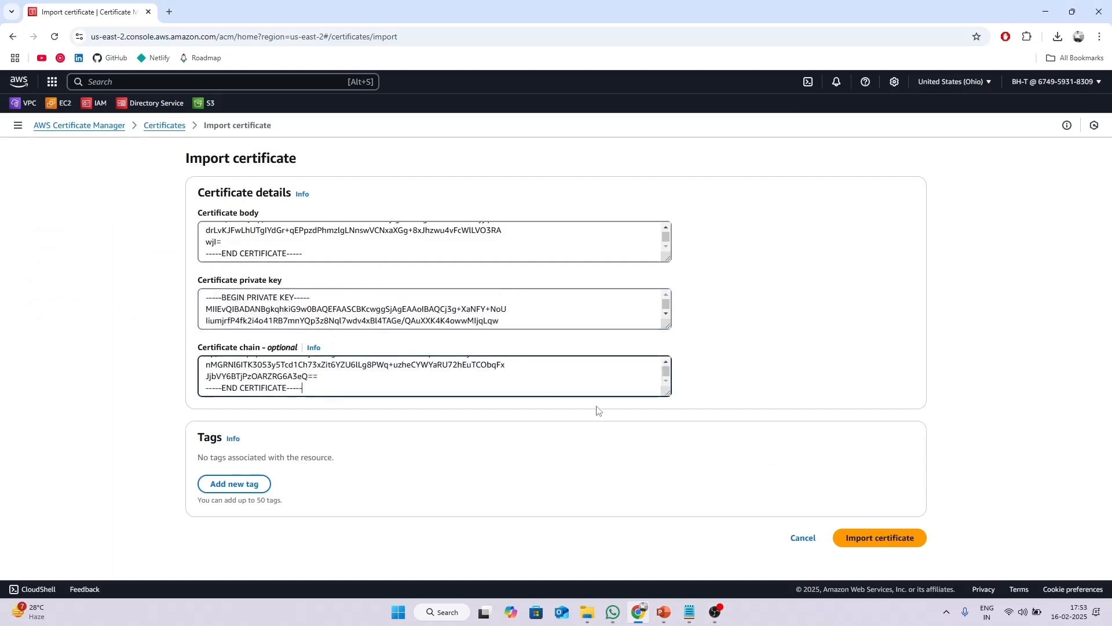
click(884, 538)
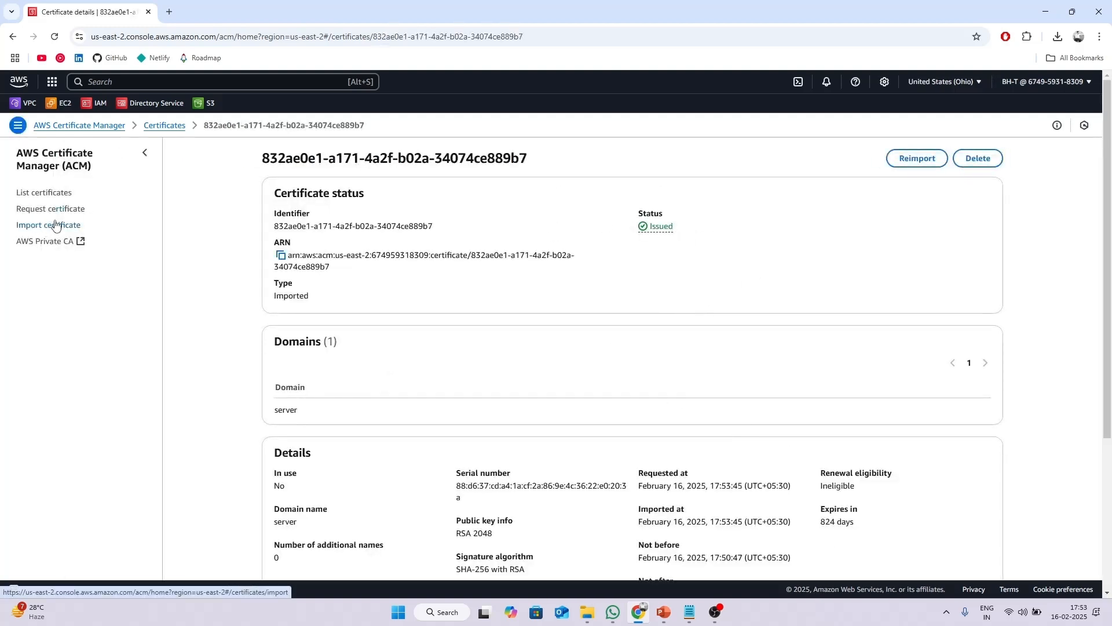
Return to the certificate list and start a second certificate import.
click(40, 197)
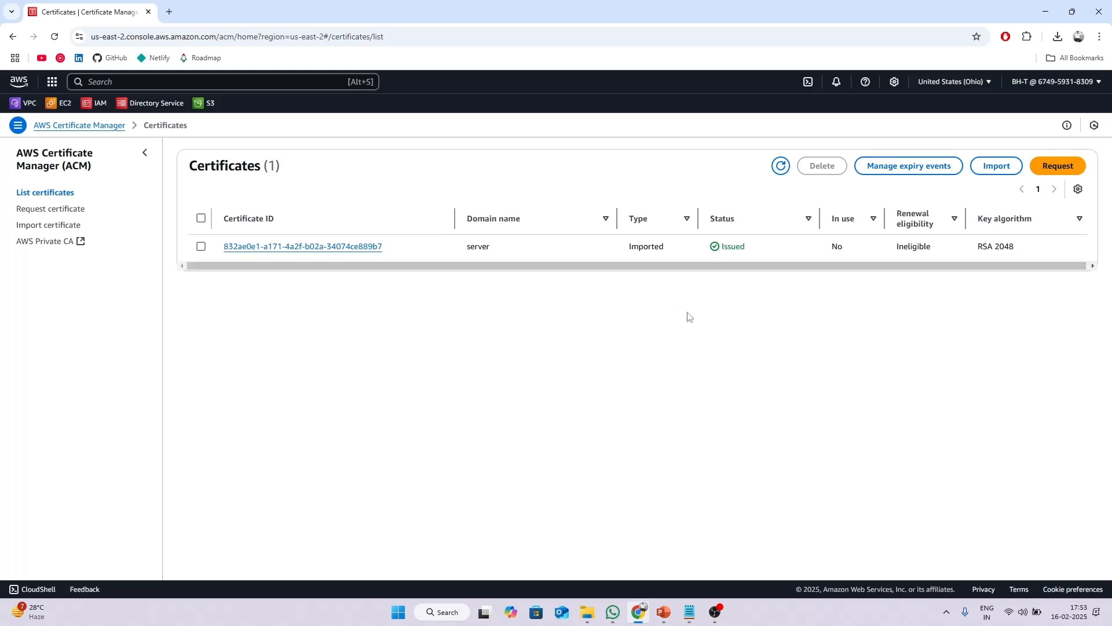
click(996, 166)
click(587, 611)
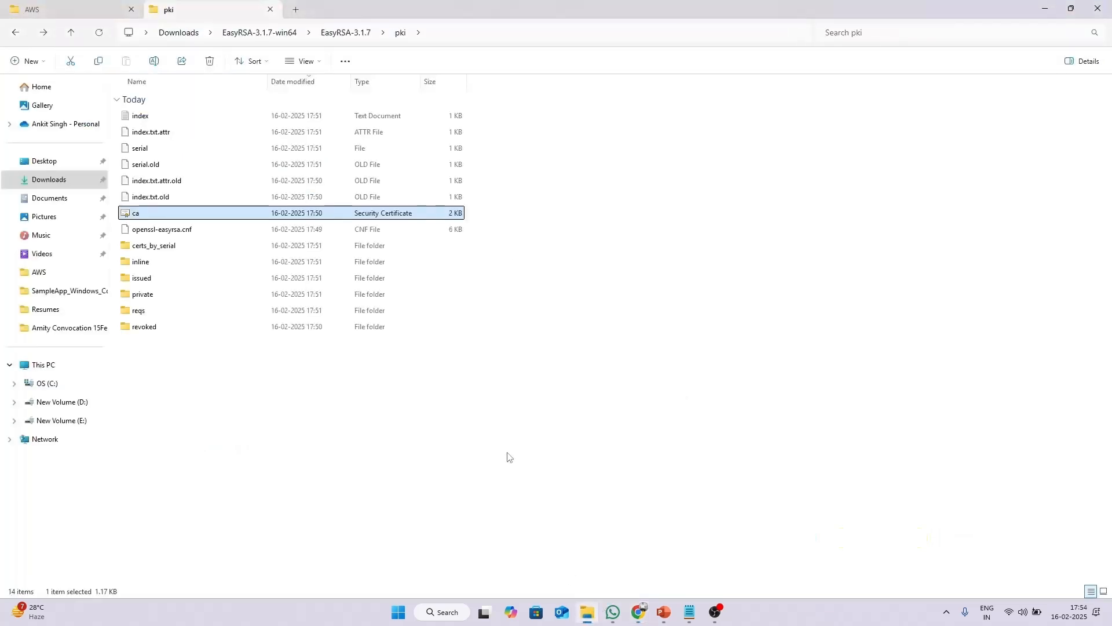
Copy the issued client1.domain.tld certificate from Notepad into the Certificate body field.
double_click(184, 280)
click(199, 115)
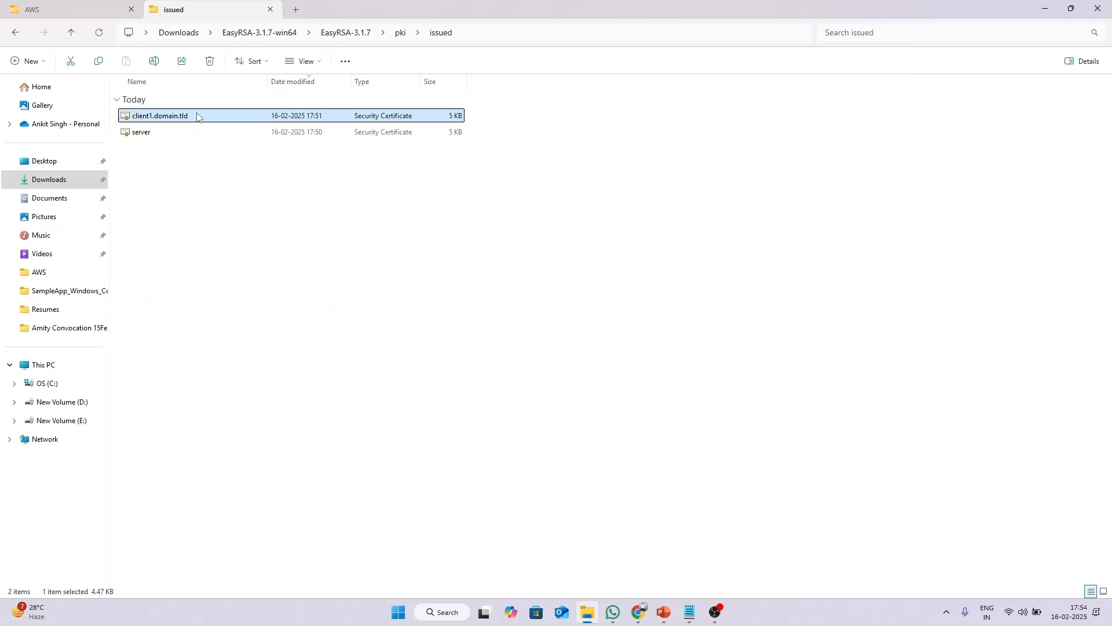
right_click(198, 115)
mouse_move(247, 178)
click(411, 191)
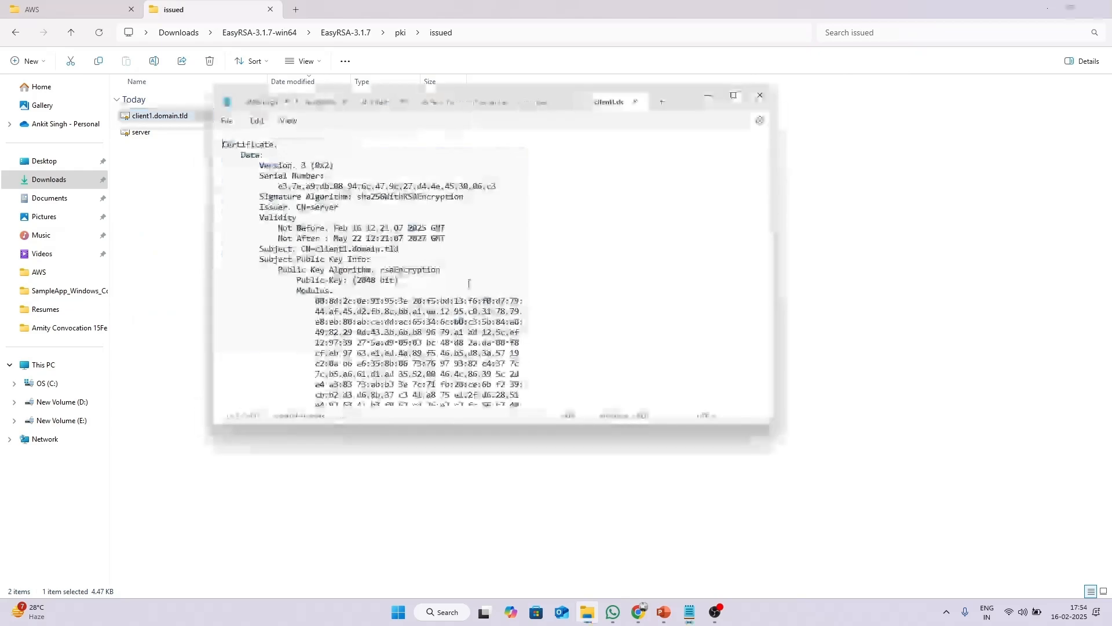
key(ctrl+a)
click(638, 612)
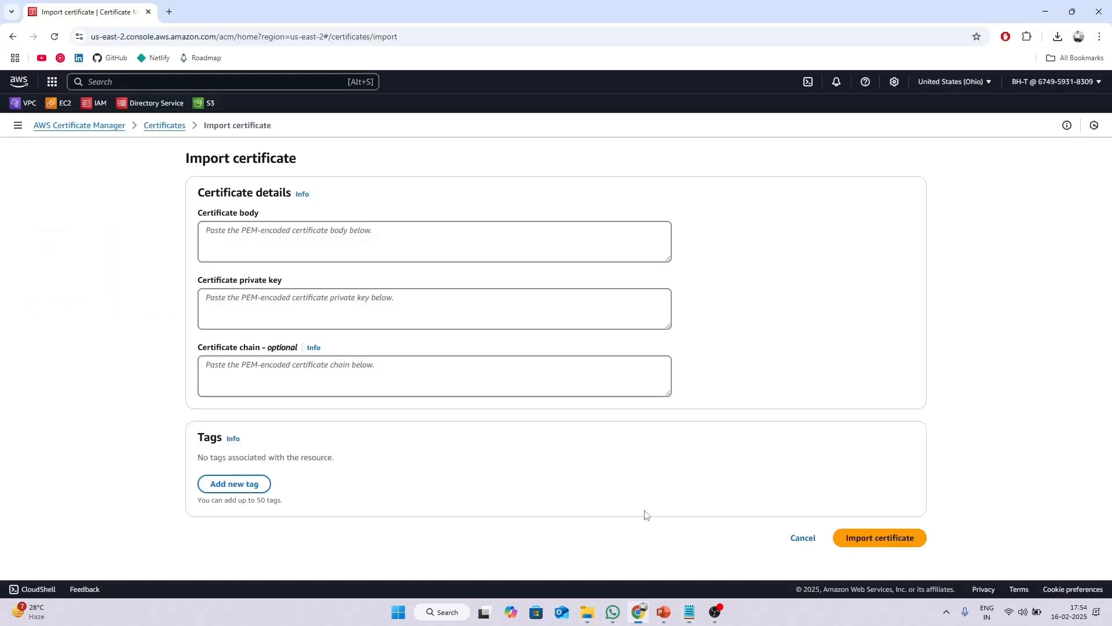
click(376, 245)
key(ctrl+v)
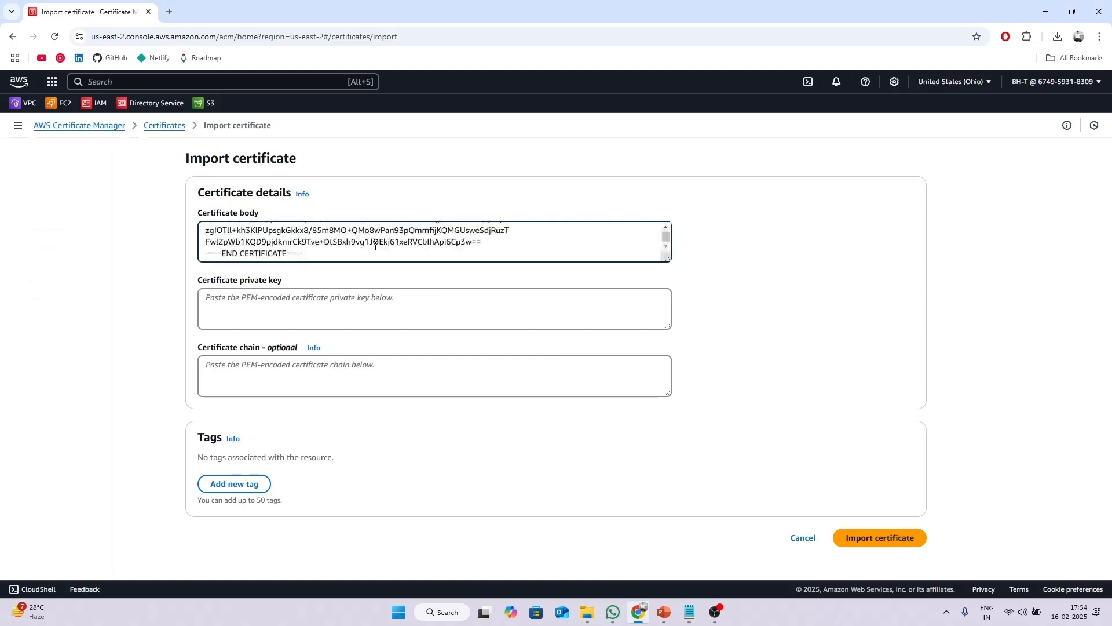
Open private\client1.domain.tld.key in Notepad.
click(588, 612)
click(546, 544)
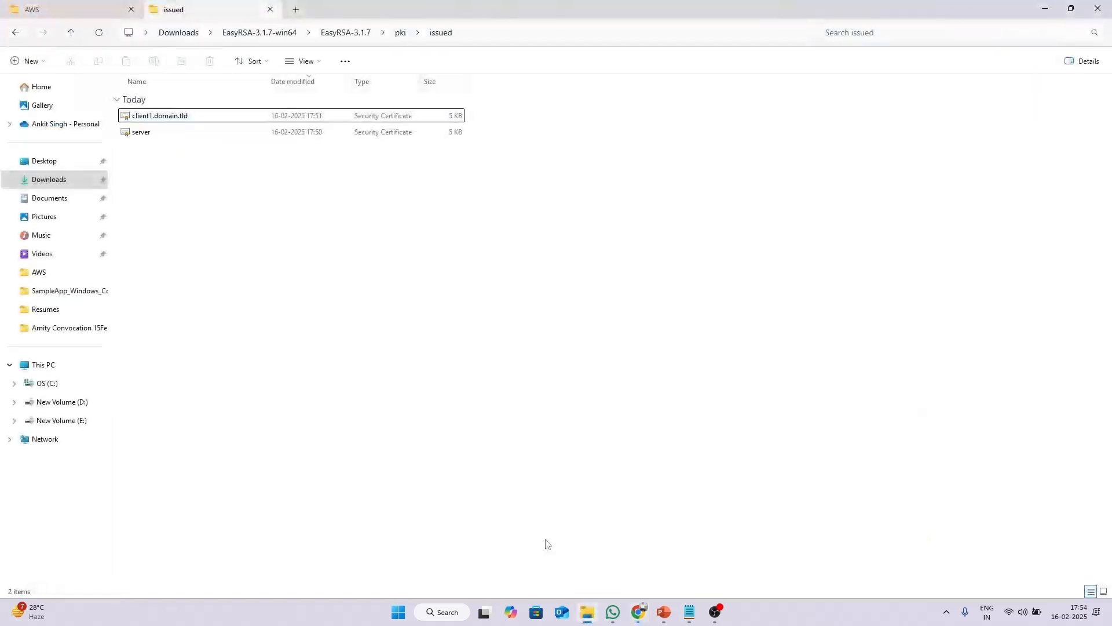
key(BackSpace)
key(Down)
key(Return)
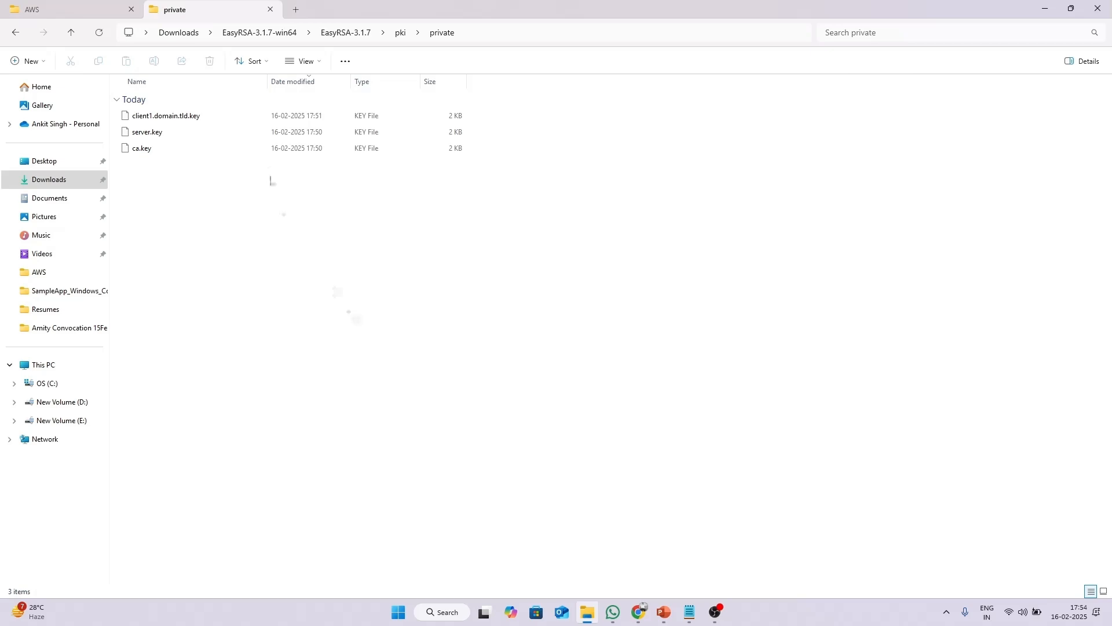
click(250, 118)
right_click(250, 119)
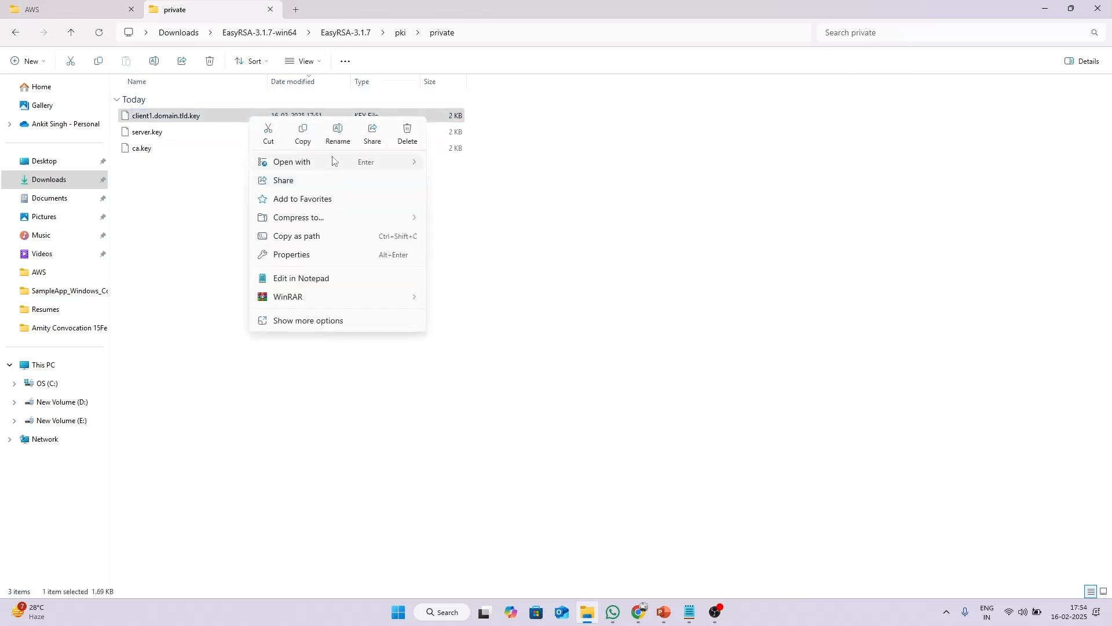
mouse_move(335, 161)
click(461, 161)
Paste the client private key into Certificate private key, trimming the trailing empty line.
key(ctrl+a)
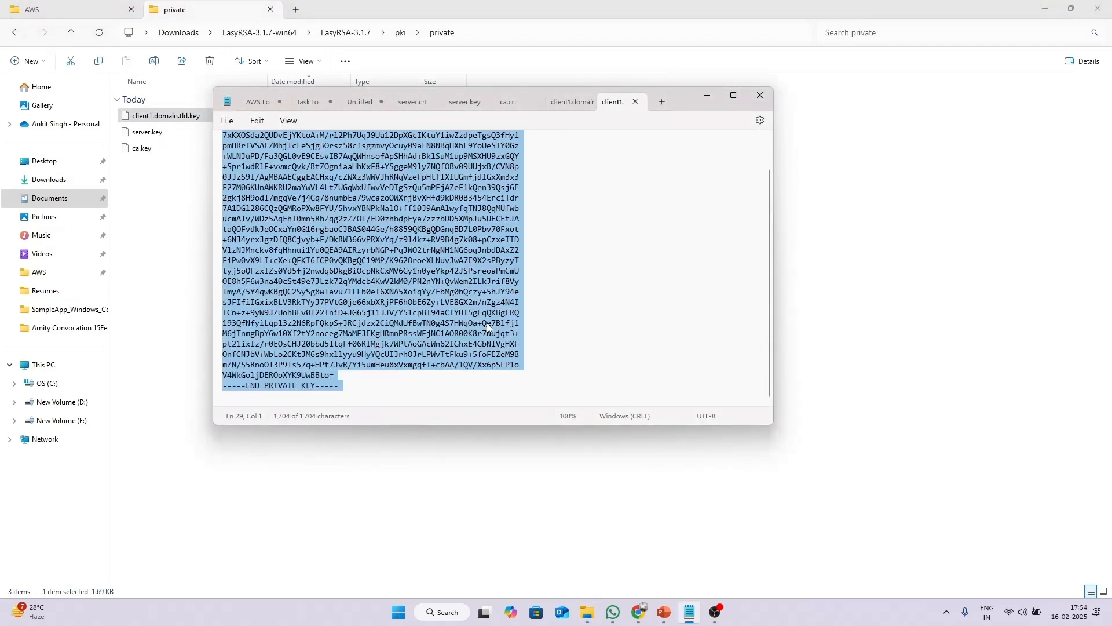
key(ctrl+c)
click(638, 611)
click(363, 311)
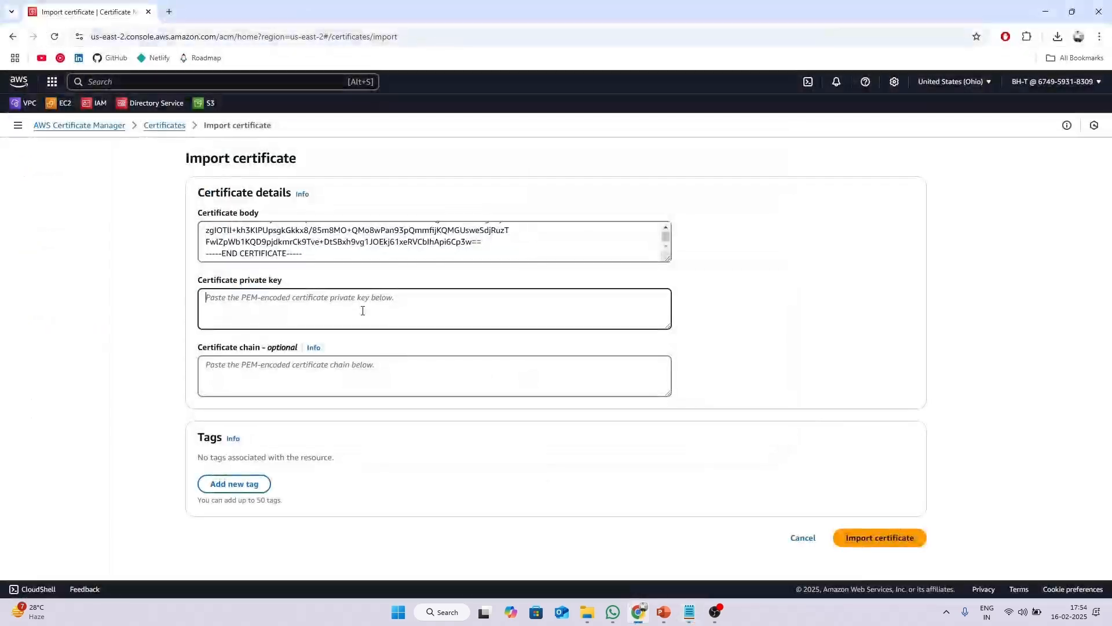
key(ctrl+v)
key(BackSpace)
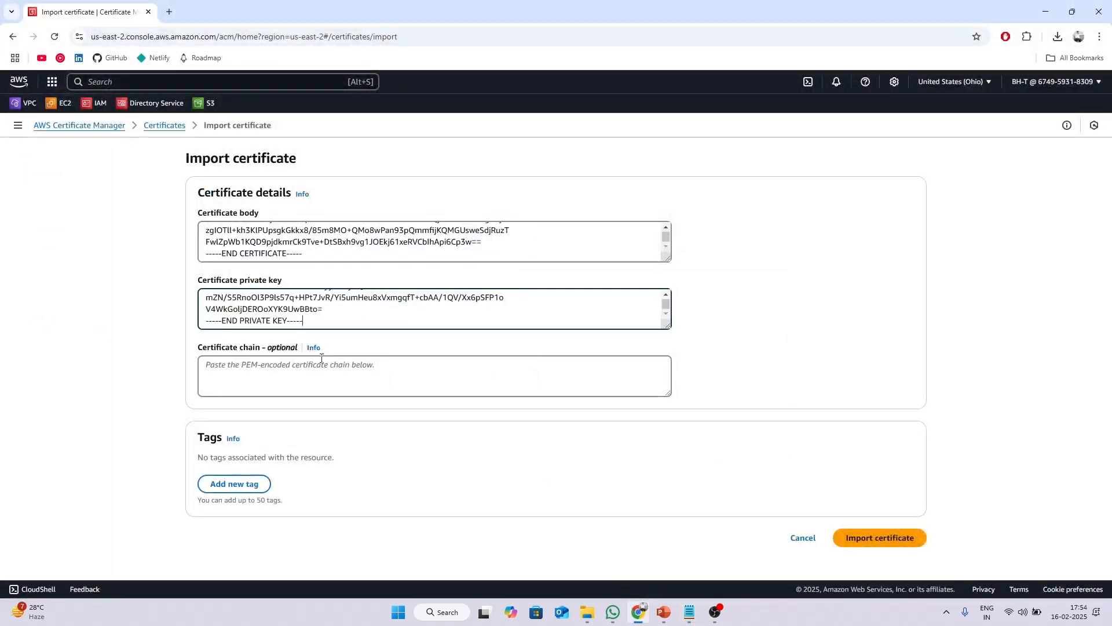
click(588, 609)
key(BackSpace)
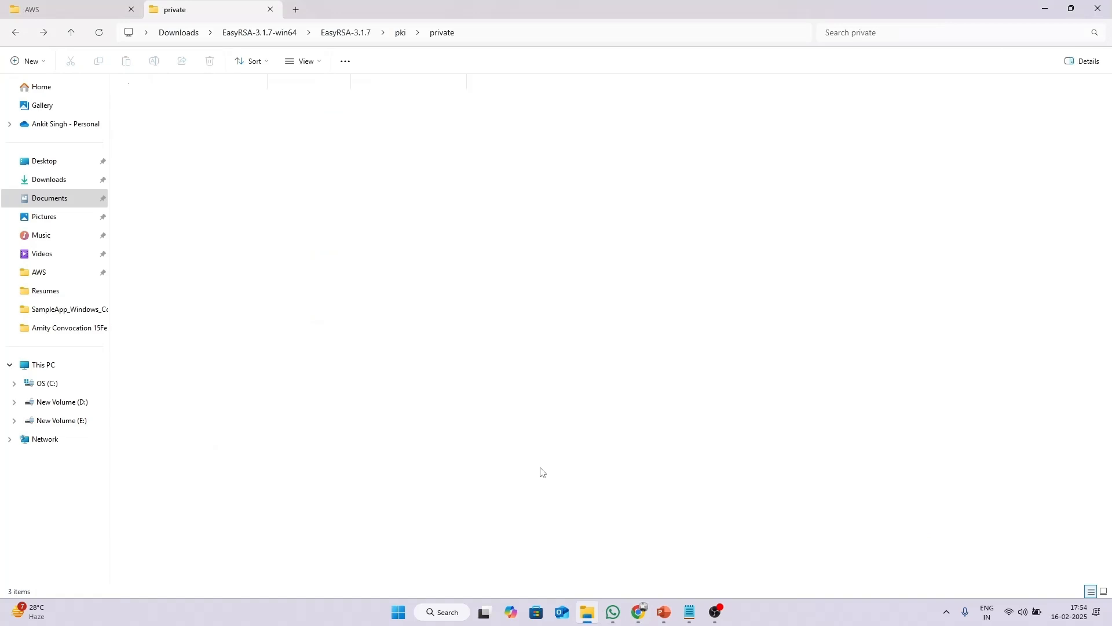
View the ca certificate's details in the pki folder, then close that window.
right_click(206, 215)
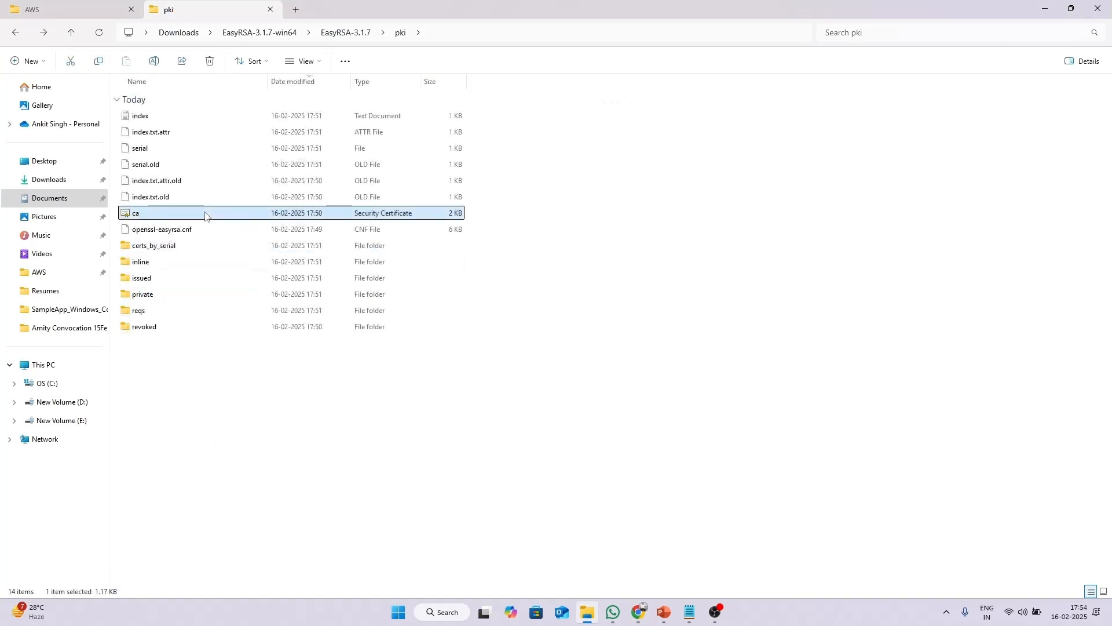
mouse_move(293, 277)
click(422, 277)
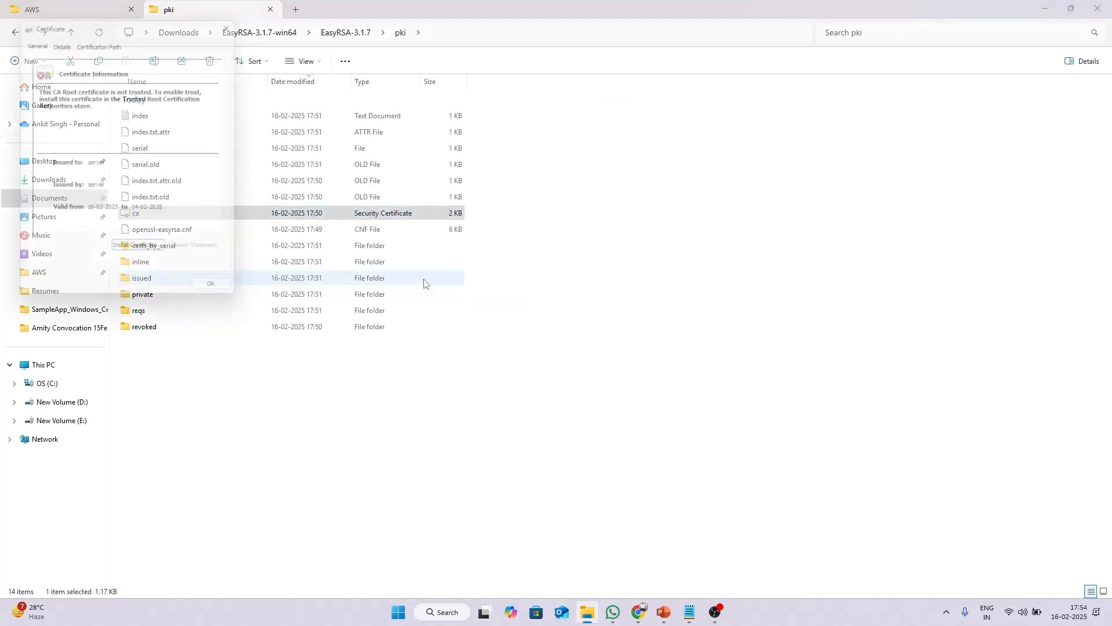
click(239, 18)
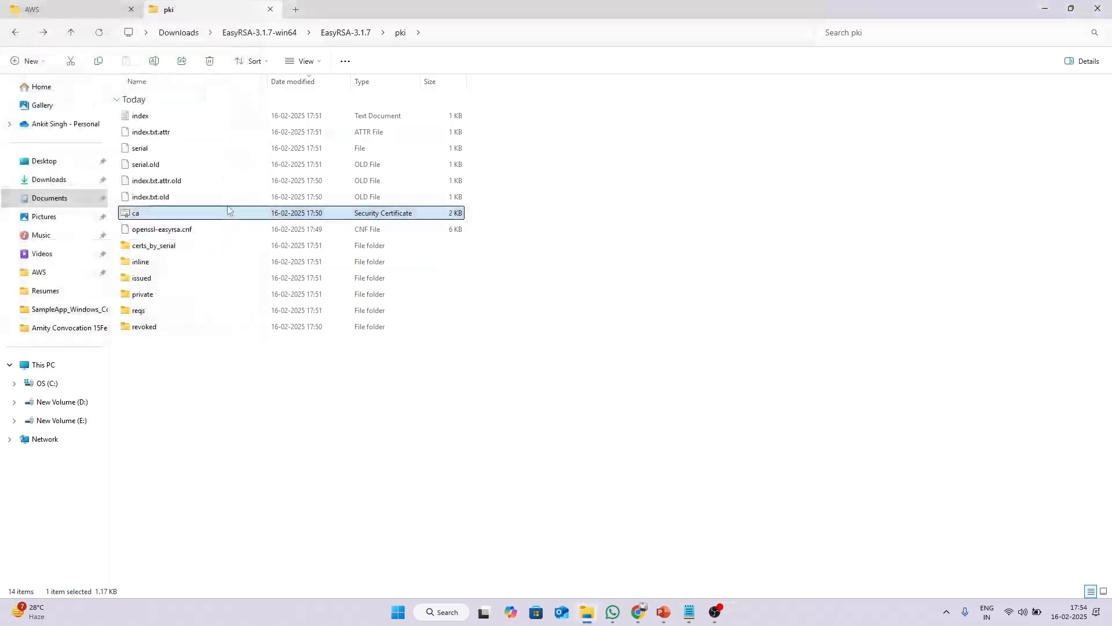
right_click(230, 213)
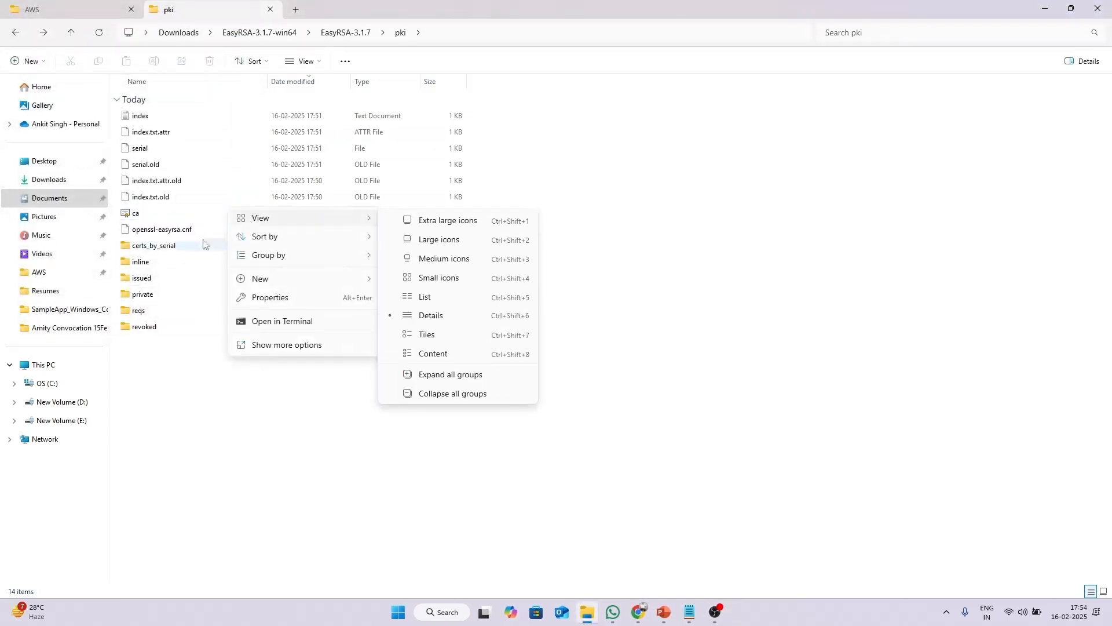
click(293, 405)
Open the ca certificate from the pki folder in Notepad.
click(218, 215)
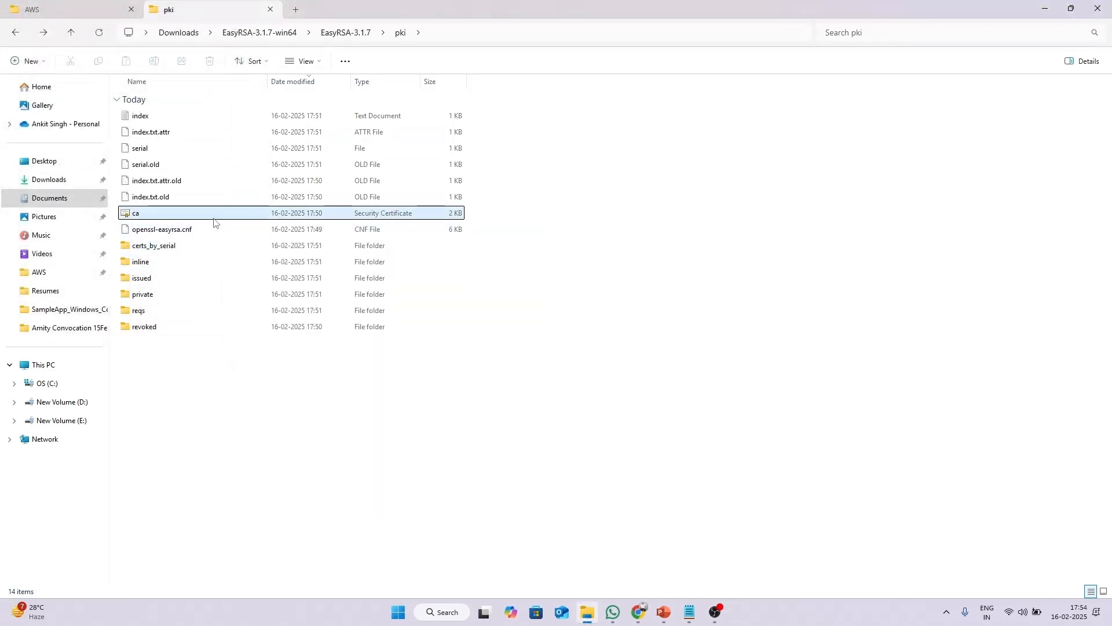
right_click(217, 214)
mouse_move(250, 223)
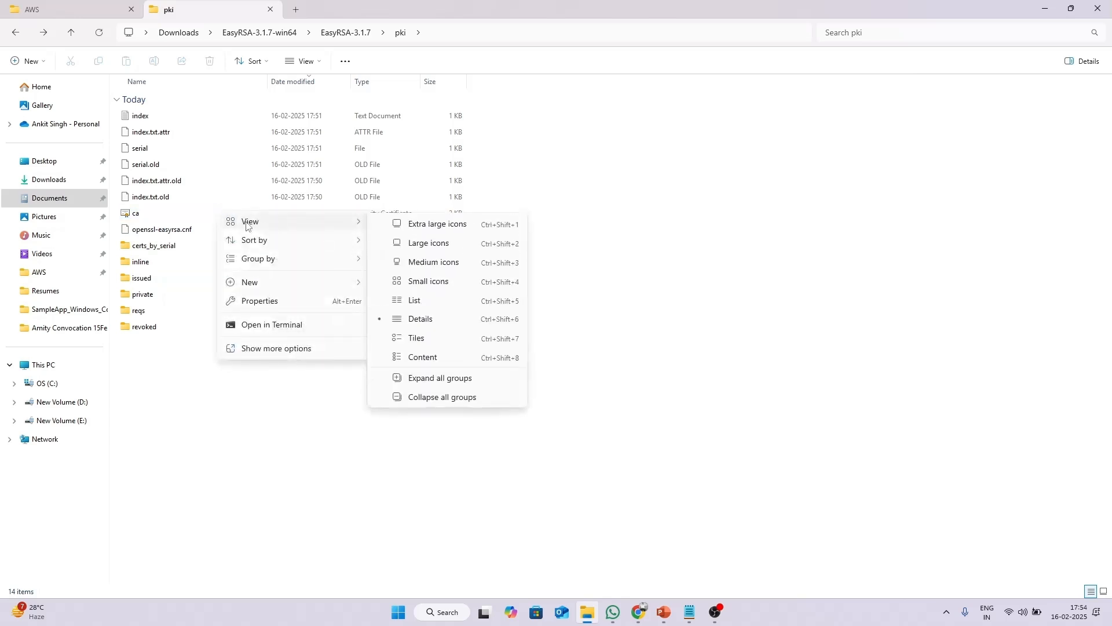
click(433, 484)
right_click(262, 214)
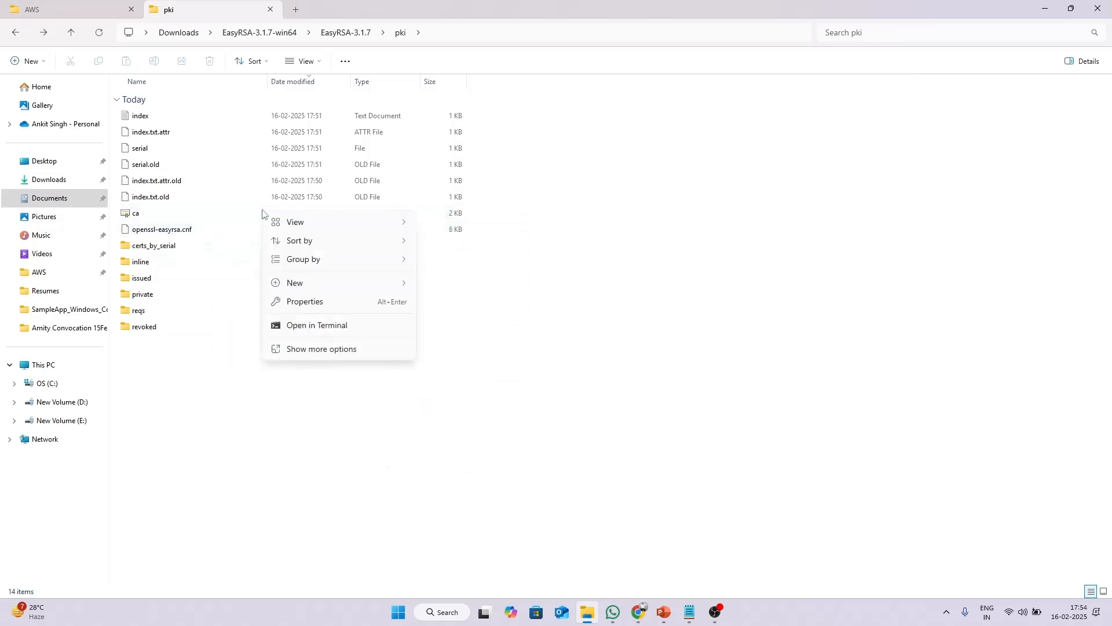
key(Escape)
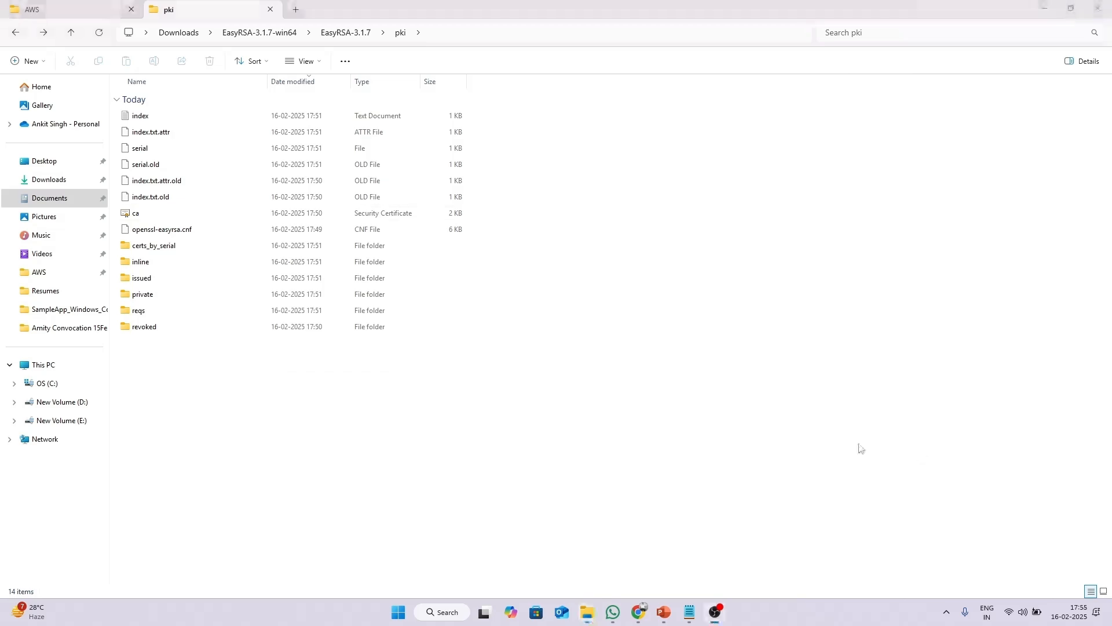
click(243, 213)
right_click(244, 213)
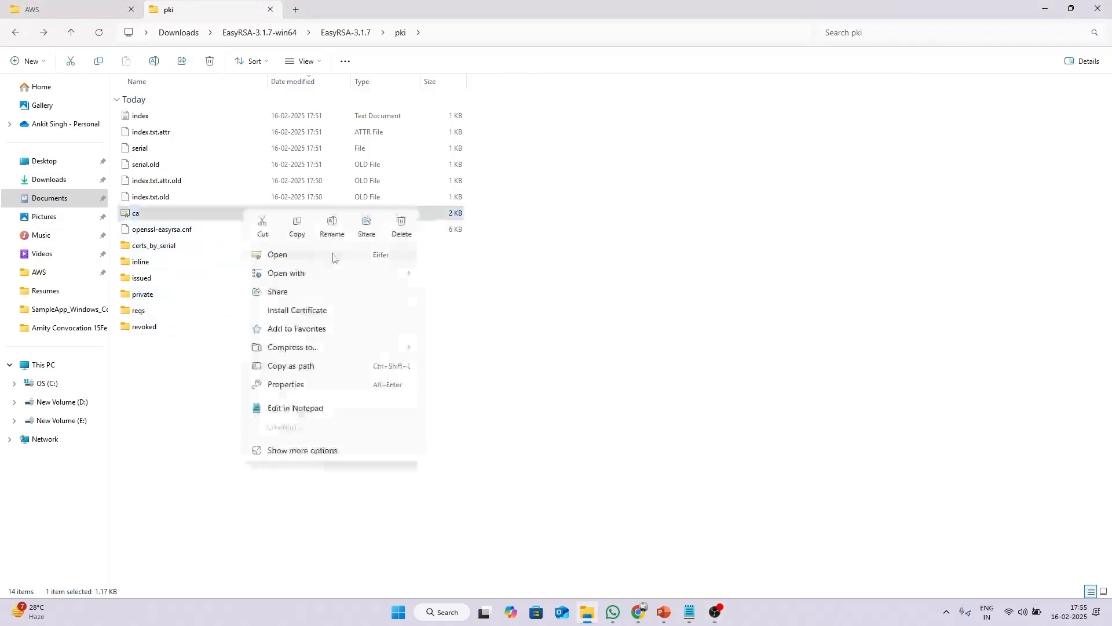
mouse_move(332, 274)
click(458, 294)
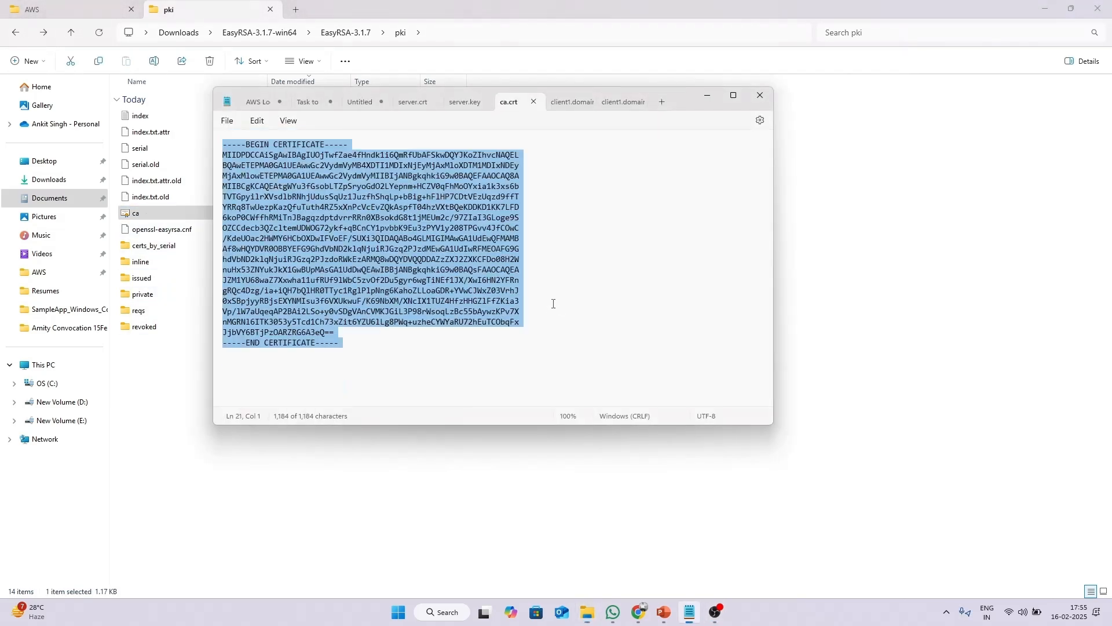
click(638, 612)
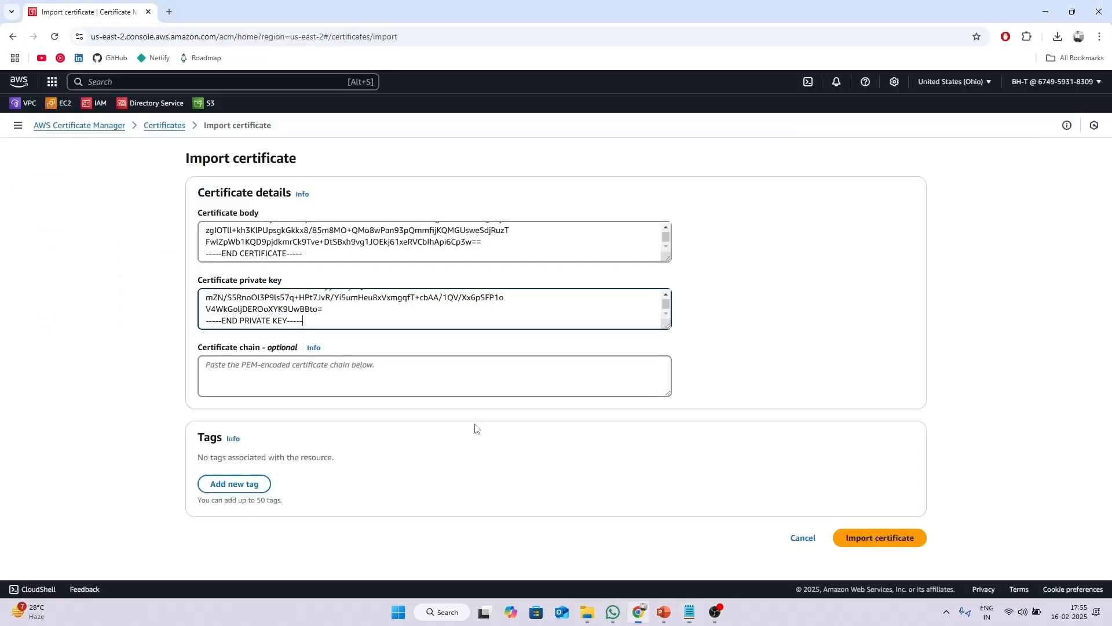
Paste the CA certificate into the Certificate chain field, trimming the trailing blank line.
click(333, 381)
key(ctrl+v)
key(BackSpace)
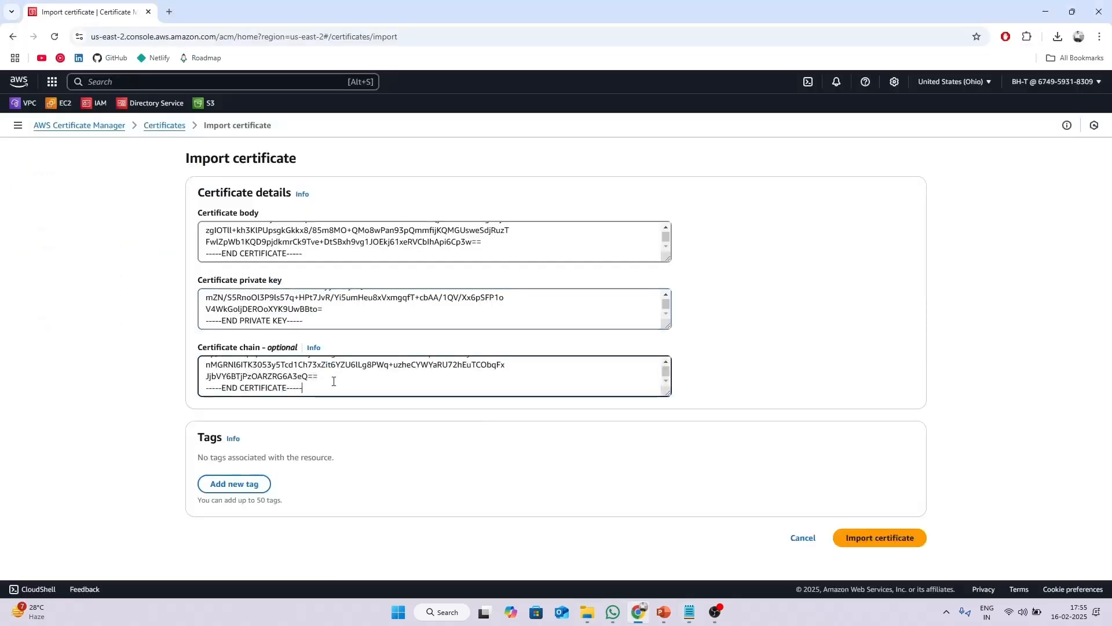
Import the client1.domain.tld certificate and confirm it appears in the certificates list.
click(830, 535)
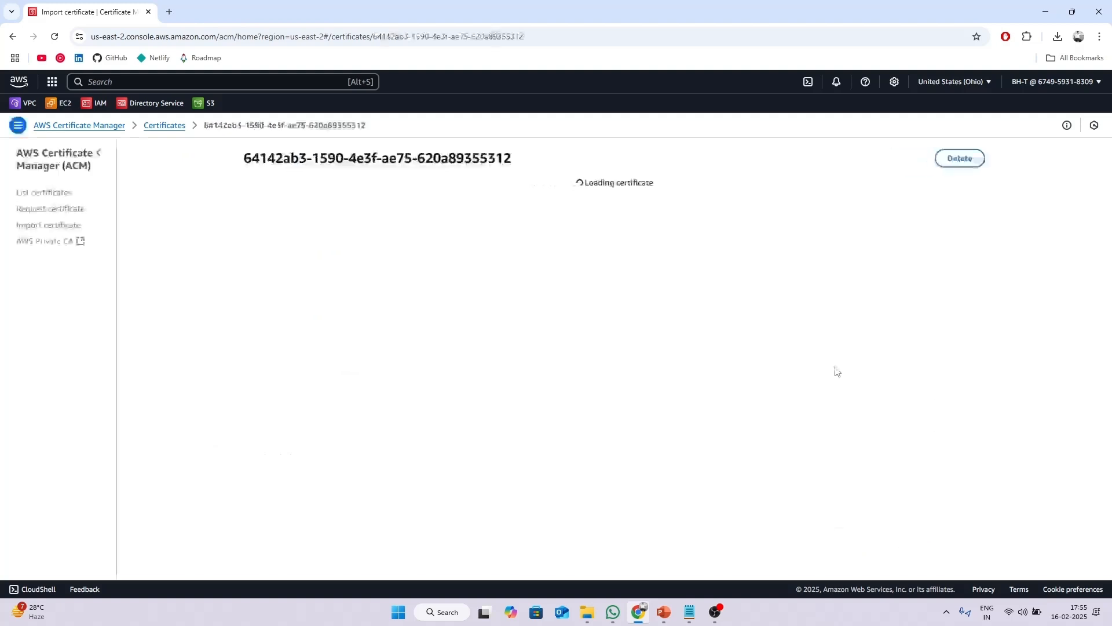
click(58, 193)
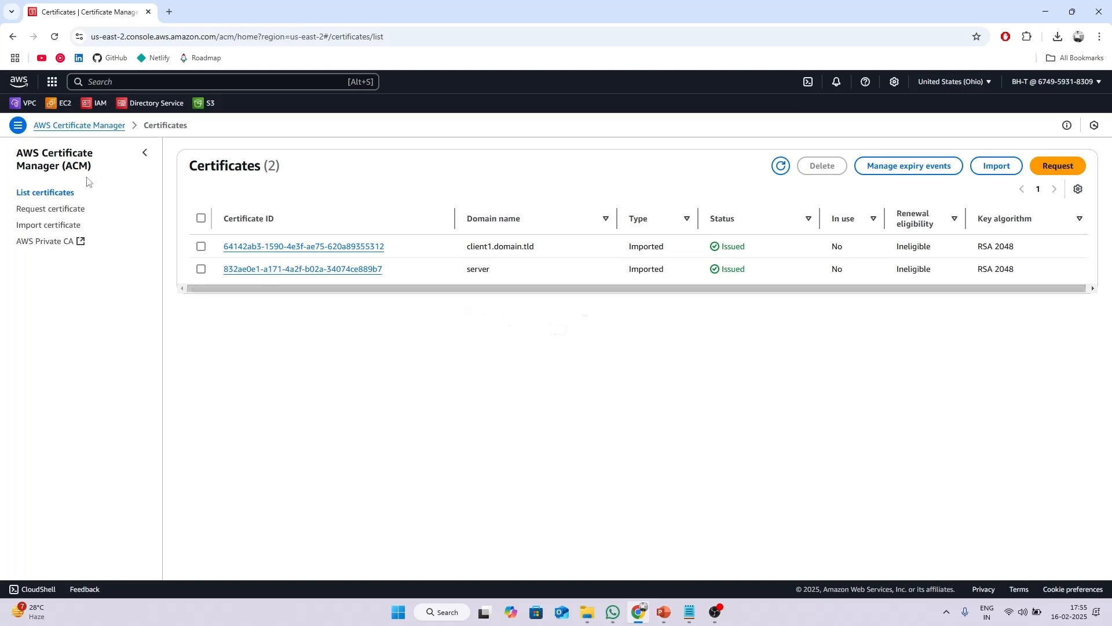
click(35, 104)
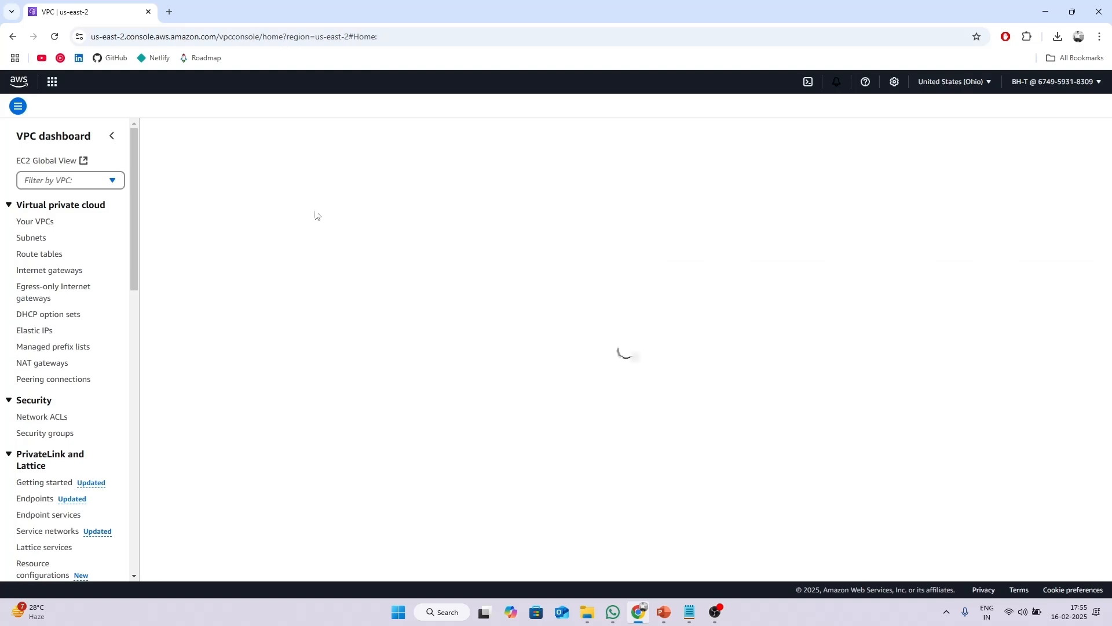
Go to Client VPN endpoints in the VPC console and start a new endpoint.
drag(137, 189, 142, 368)
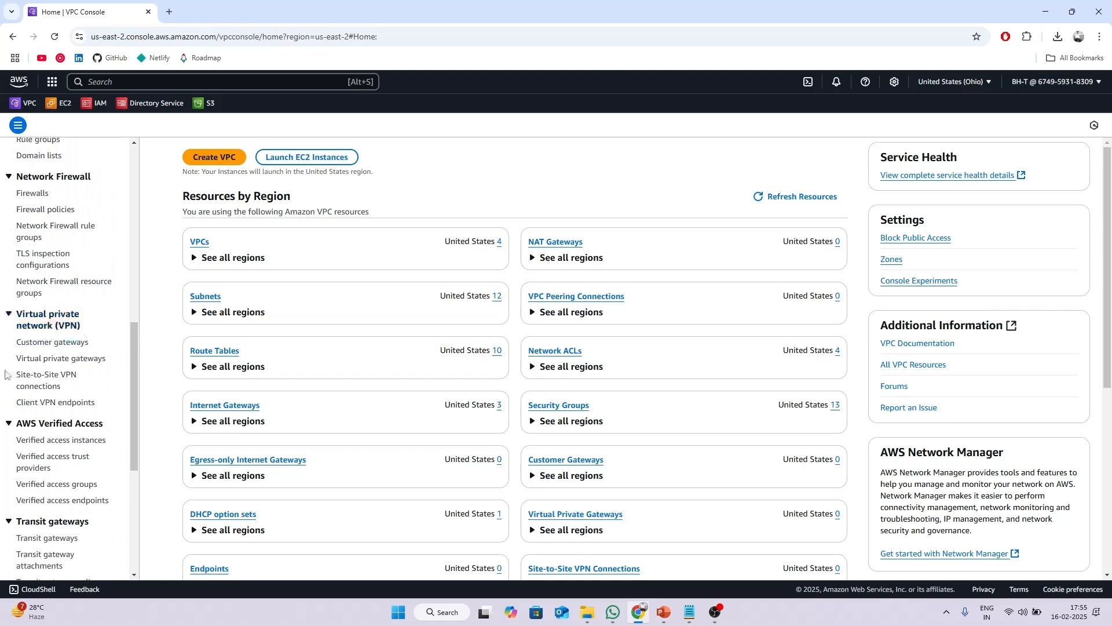
click(66, 408)
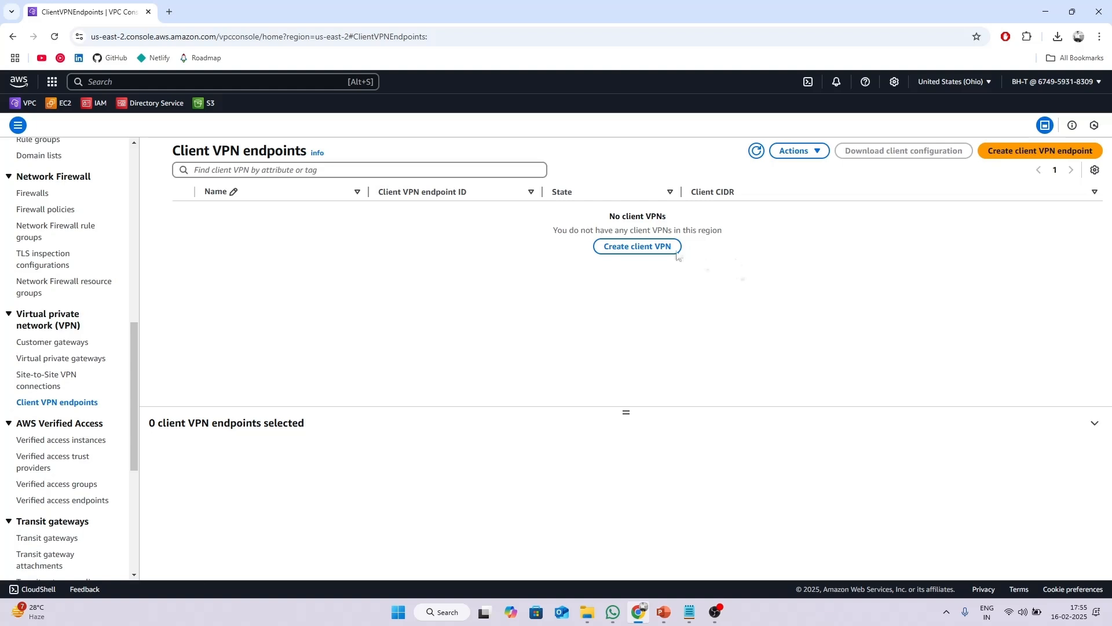
click(1019, 155)
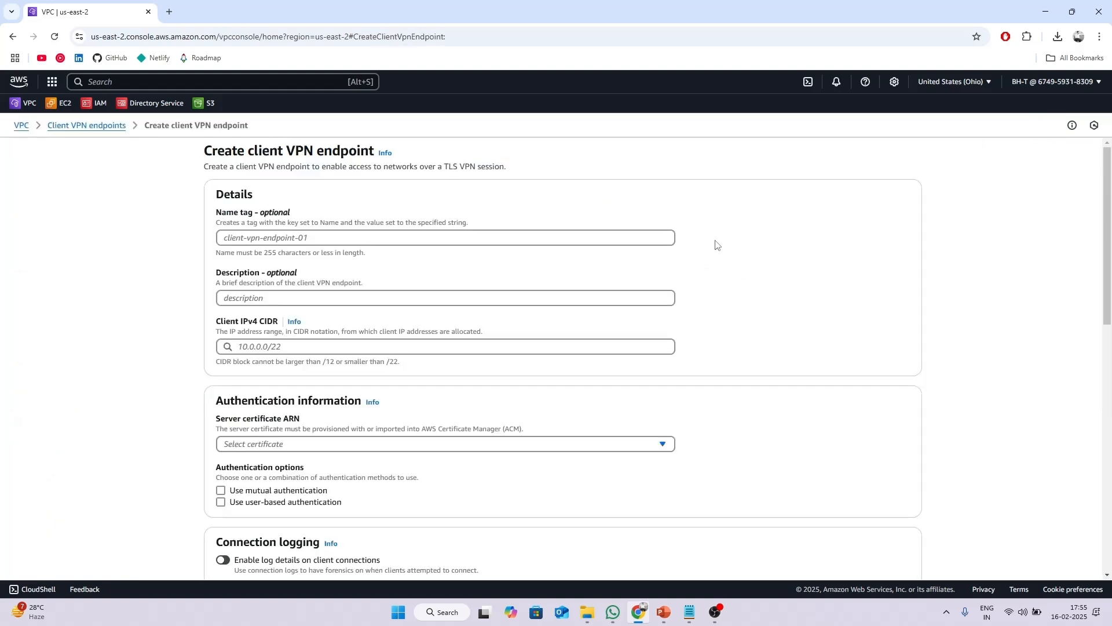
Fill in name tag test-client-vpn and description 'this is a test client vpn'.
click(552, 239)
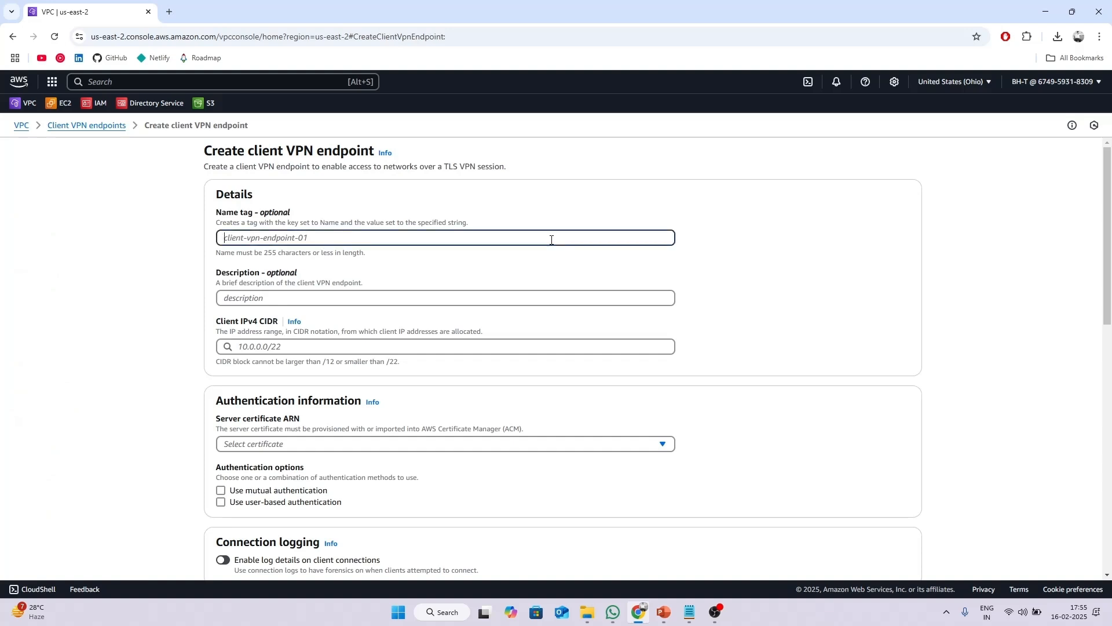
text(rest)
key(BackSpace)
key(BackSpace)
key(BackSpace)
text(tes)
click(318, 297)
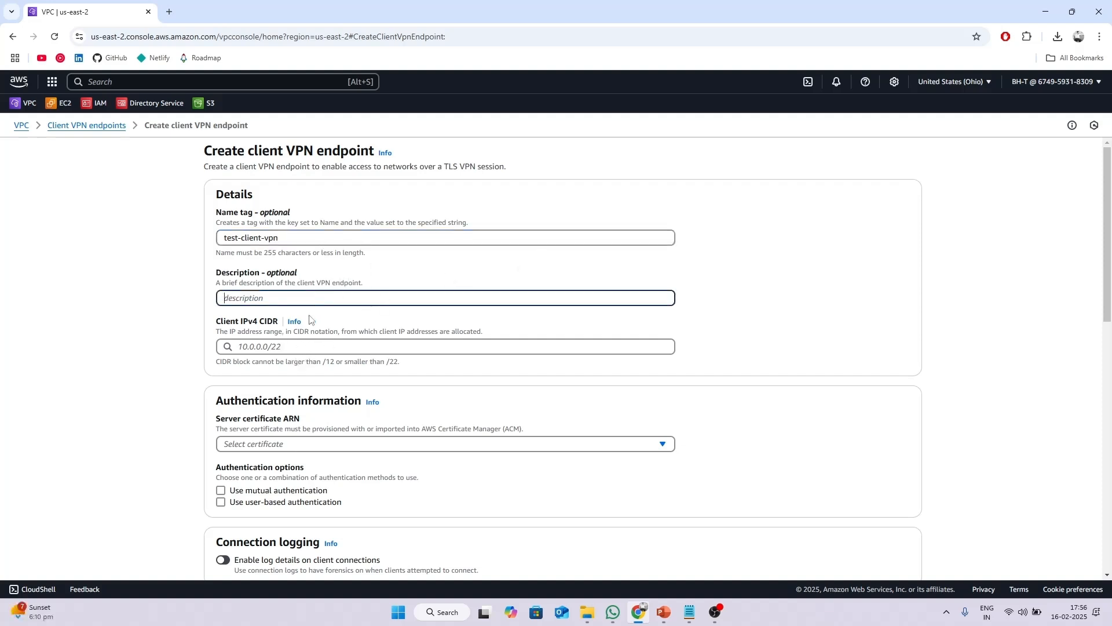
double_click(281, 273)
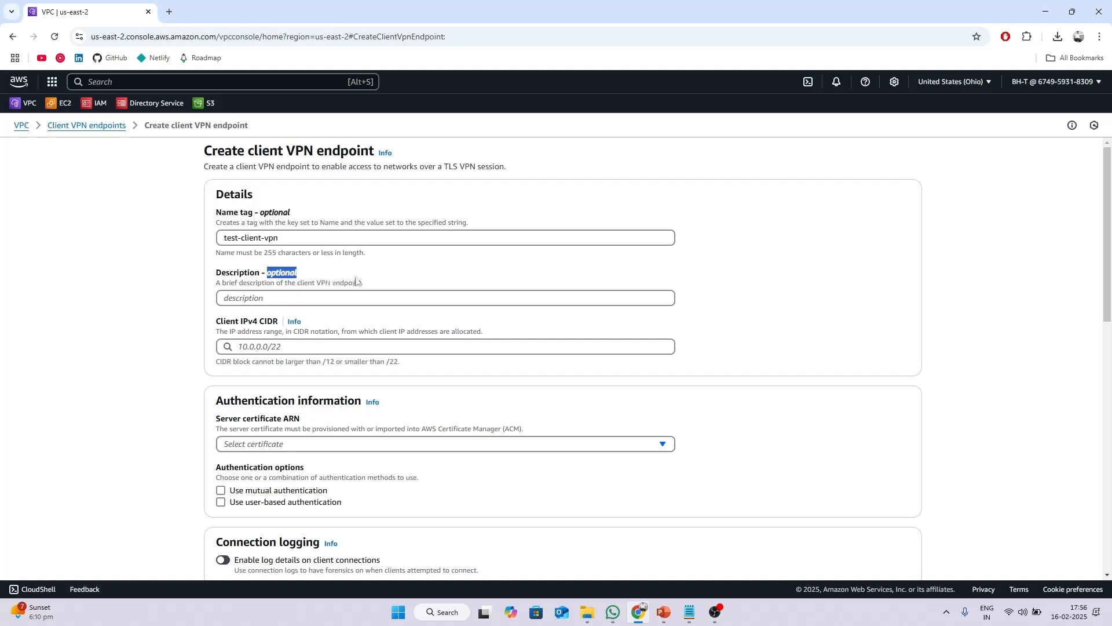
click(298, 299)
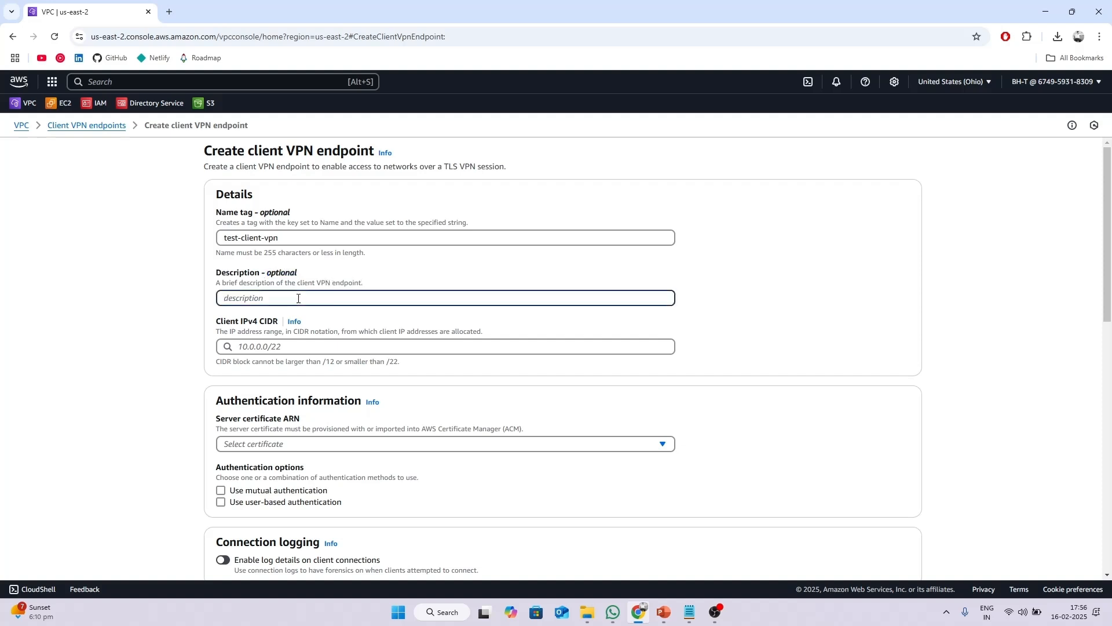
text(this is a test client vpn)
scroll(500, 275, down, 2)
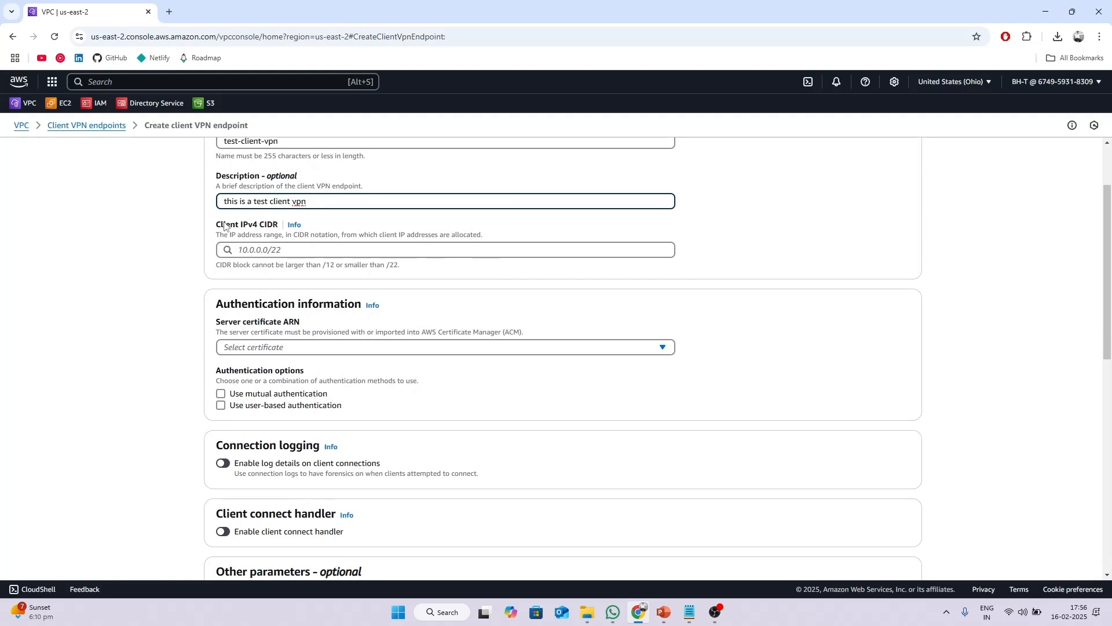
scroll(298, 341, up, 2)
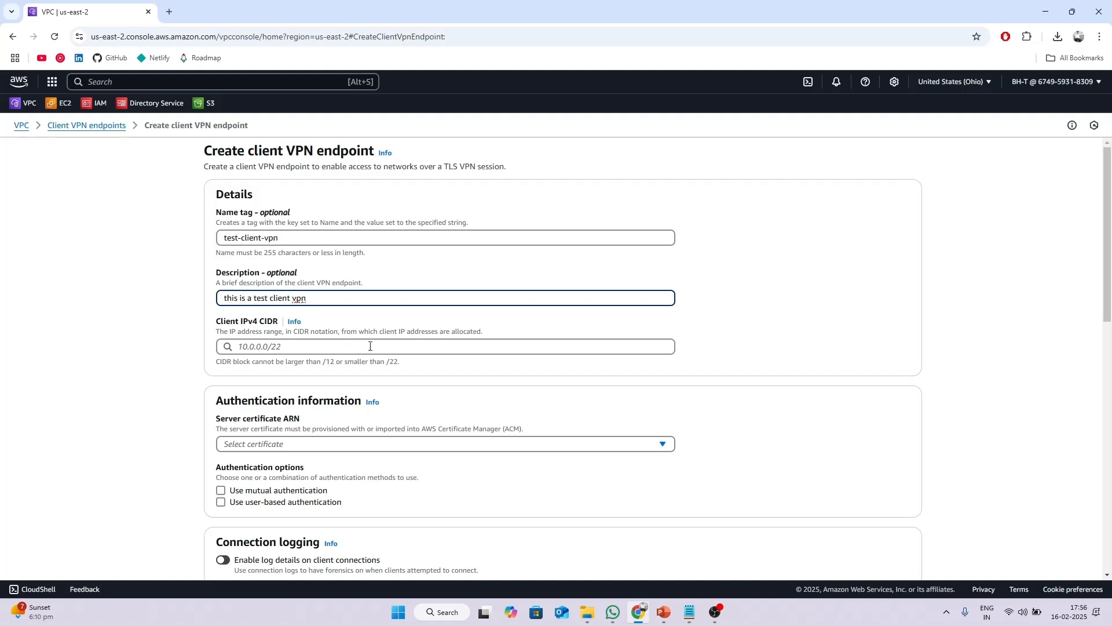
Enter 172.16.0.0/16 as the endpoint's Client IPv4 CIDR.
drag(226, 363, 414, 369)
click(350, 343)
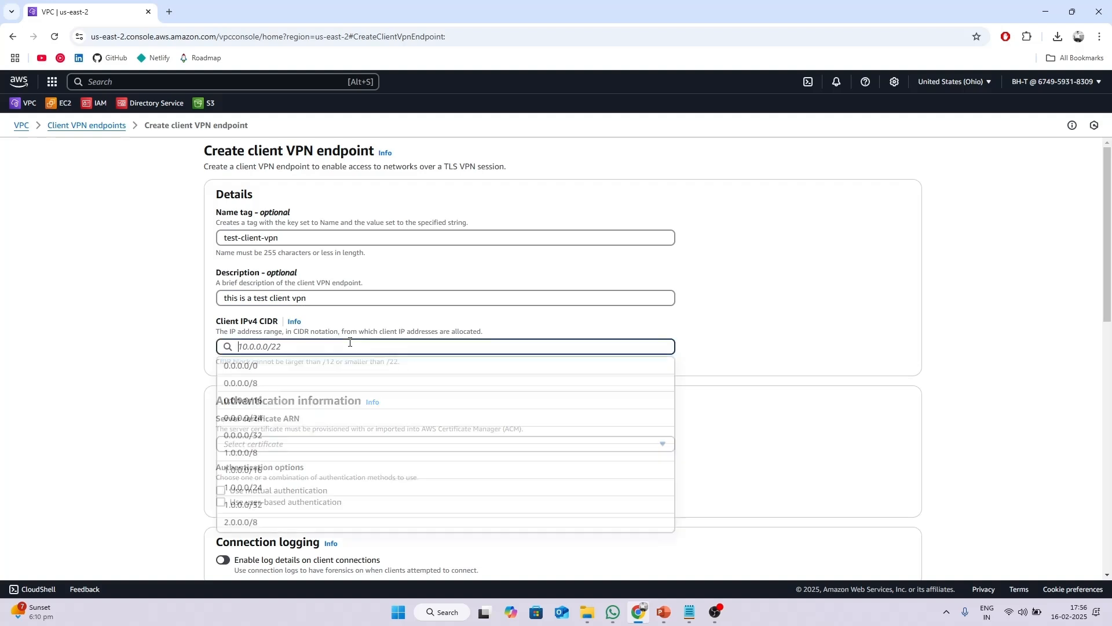
text(17)
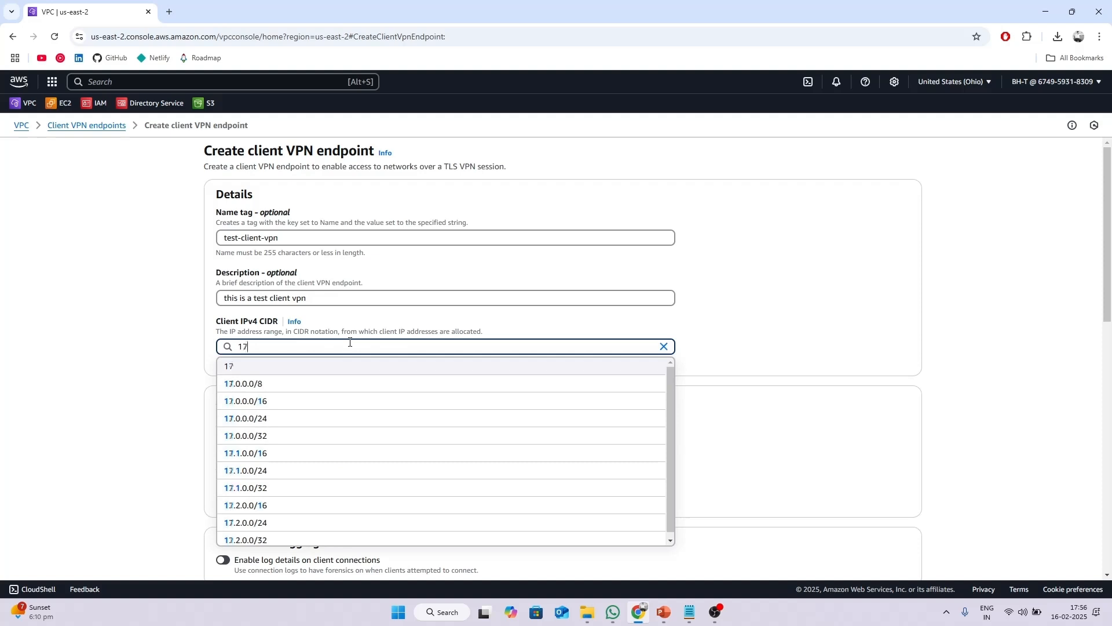
text(2.)
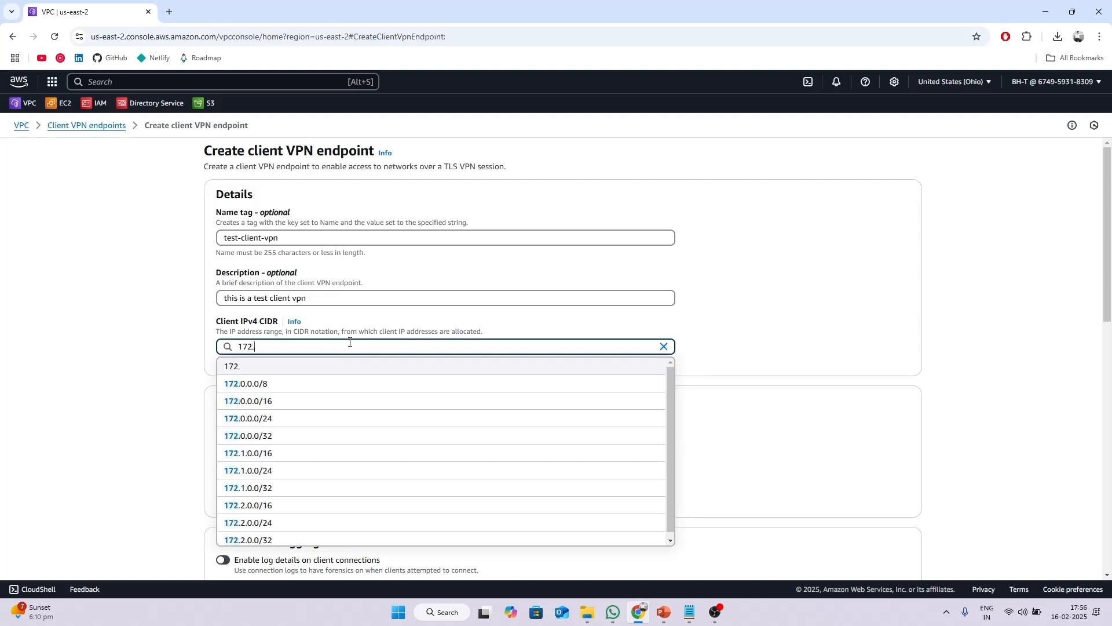
text(16.0.0/16)
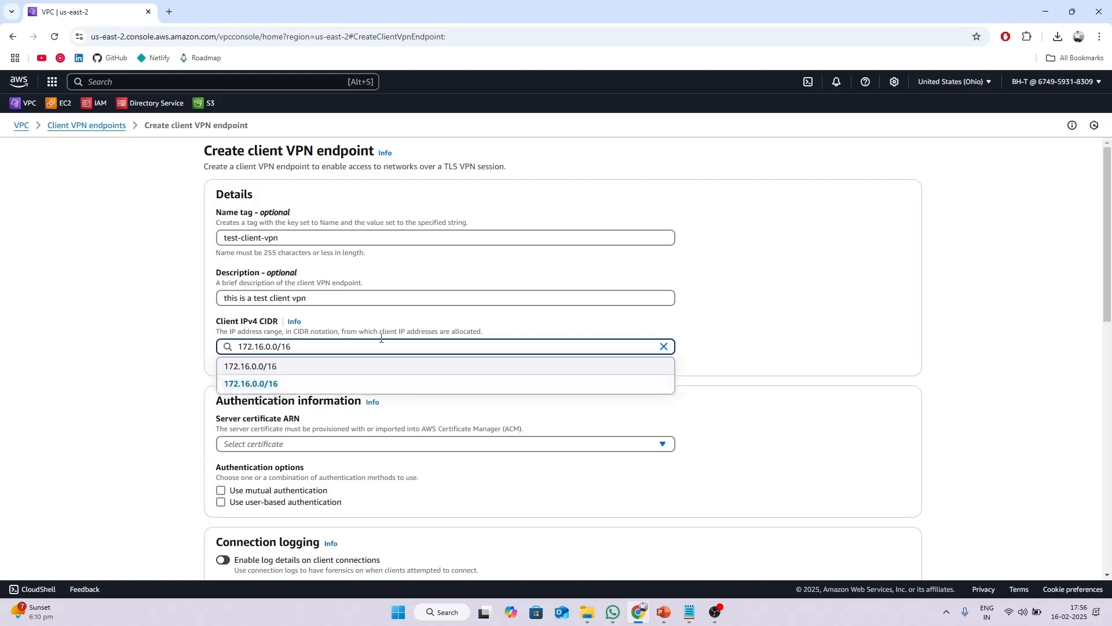
click(711, 327)
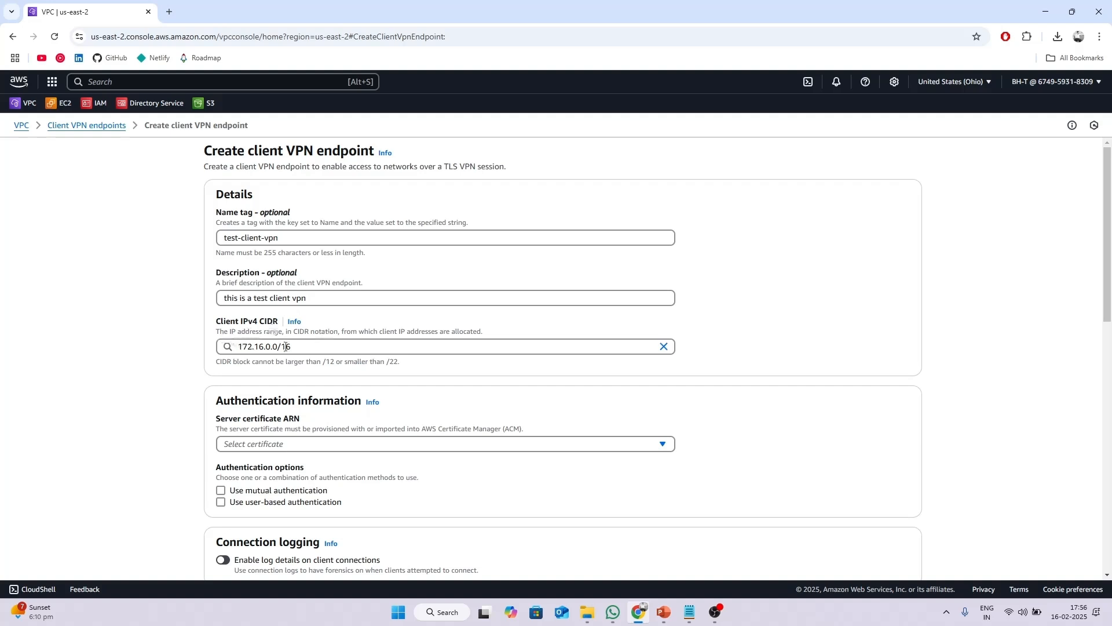
scroll(285, 346, down, 2)
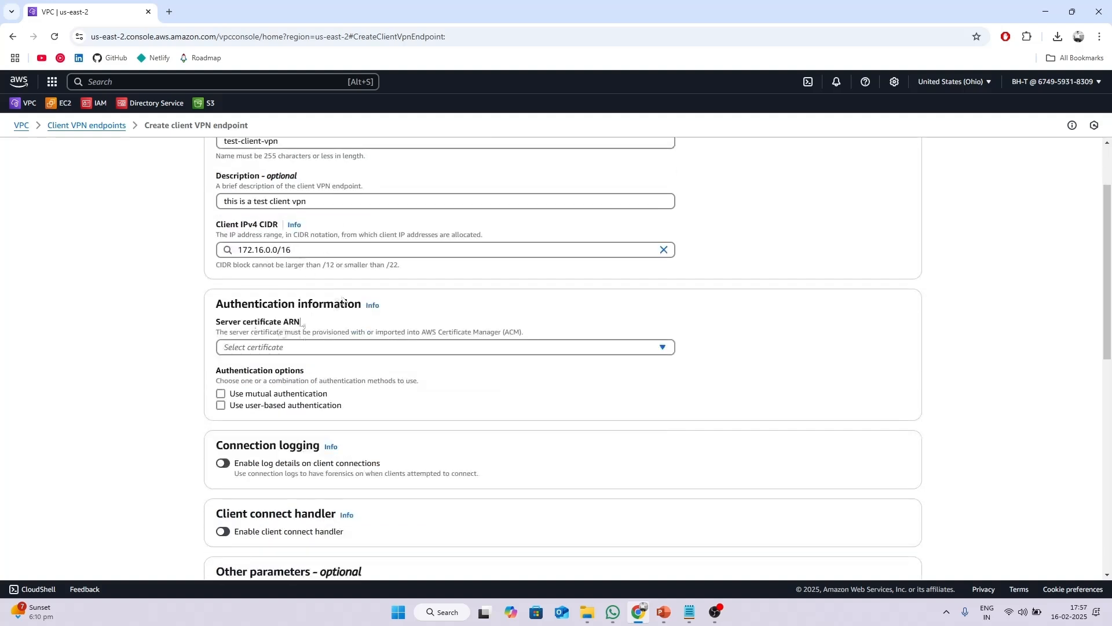
scroll(341, 300, down, 2)
drag(217, 207, 325, 210)
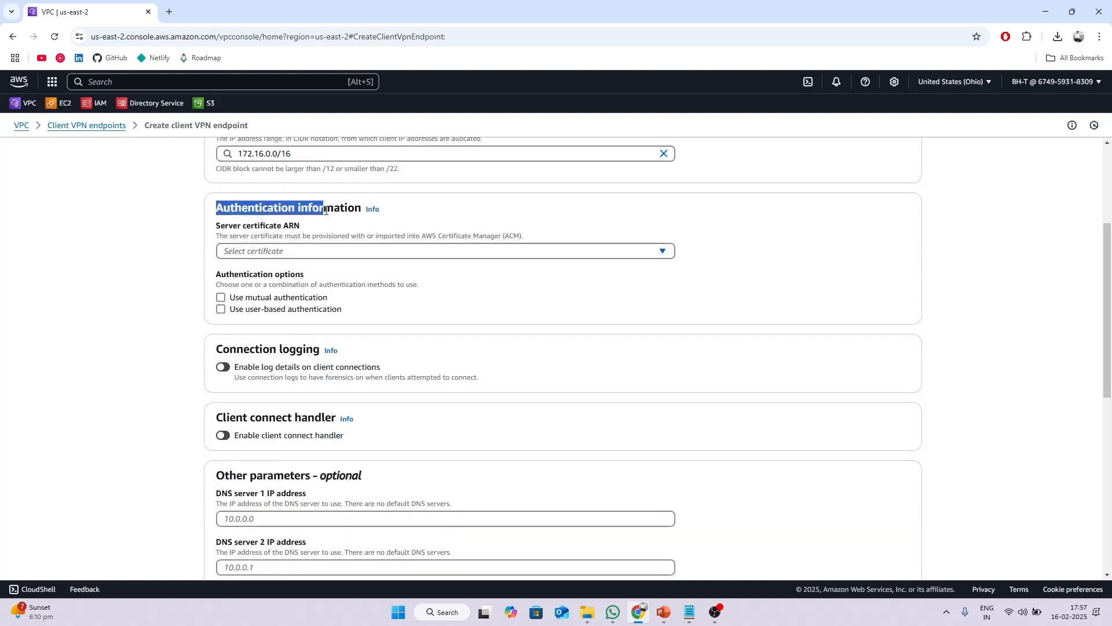
click(417, 209)
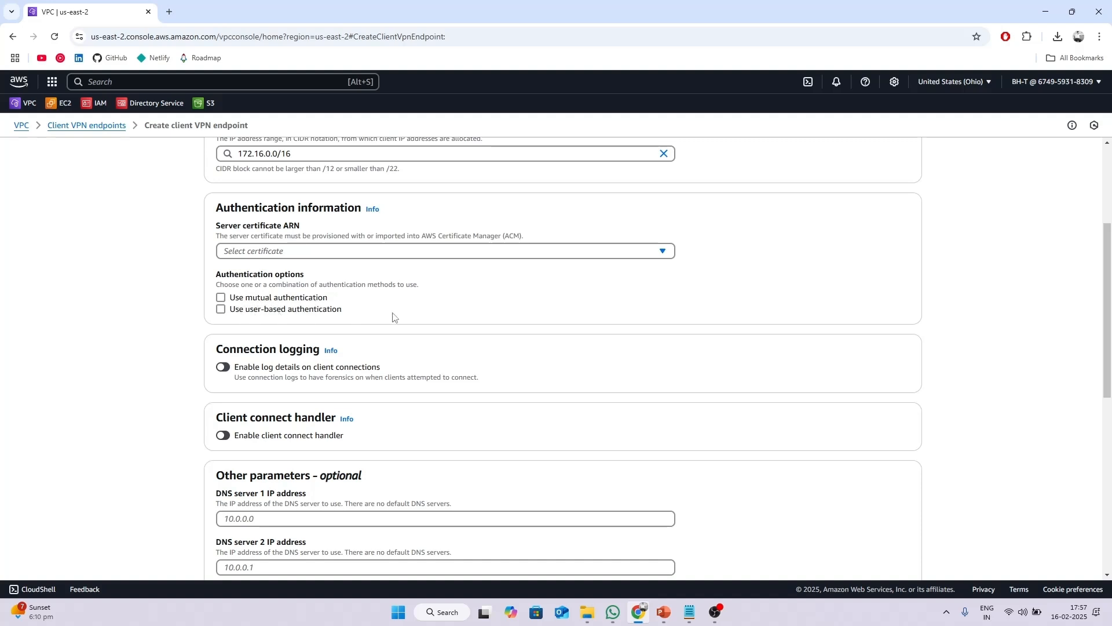
Select the server certificate ARN, enable mutual authentication, and choose the client1.domain.tld certificate ARN.
click(303, 252)
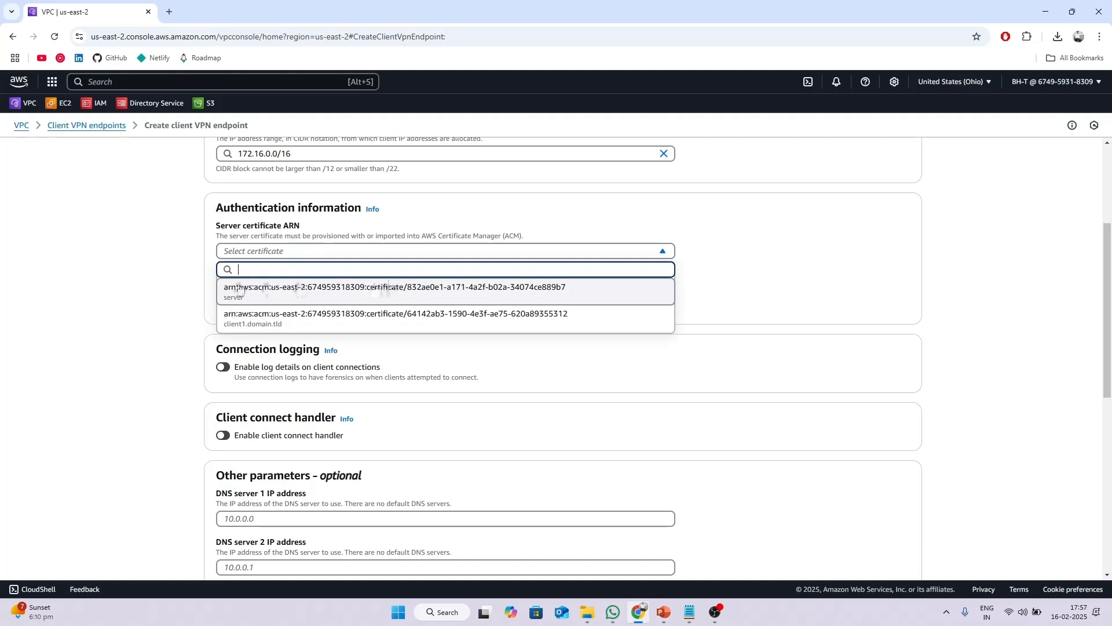
click(273, 292)
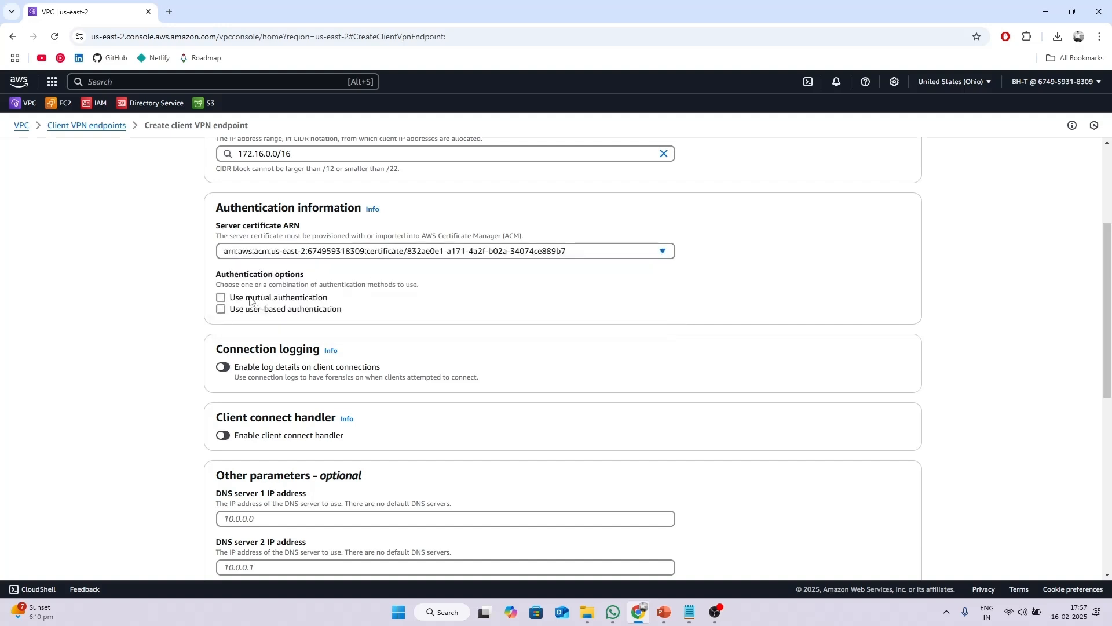
click(223, 298)
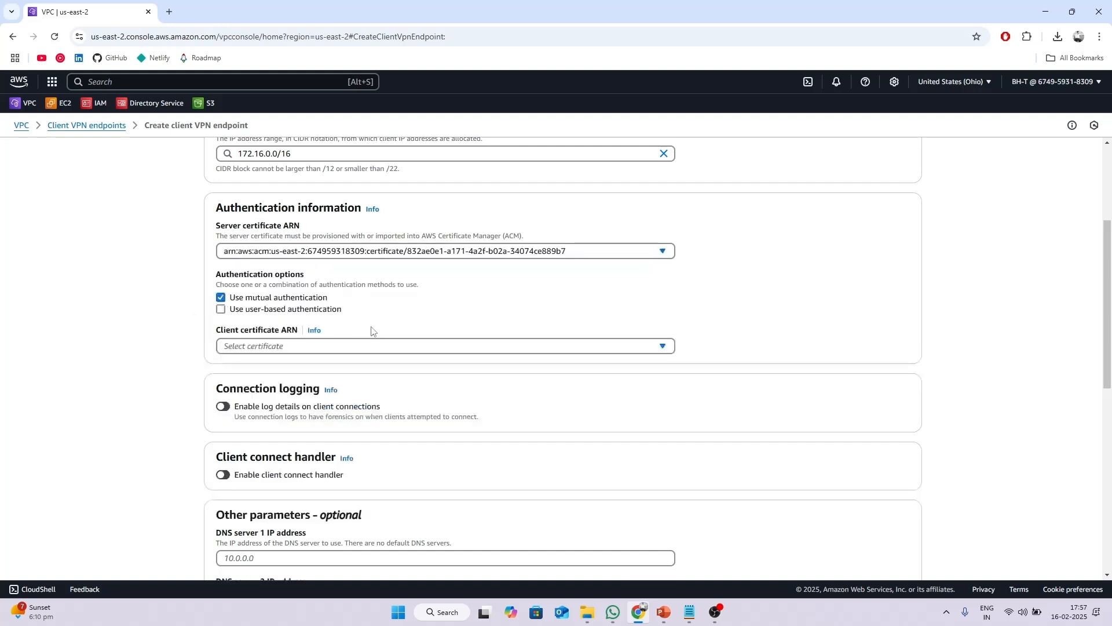
click(331, 347)
click(262, 407)
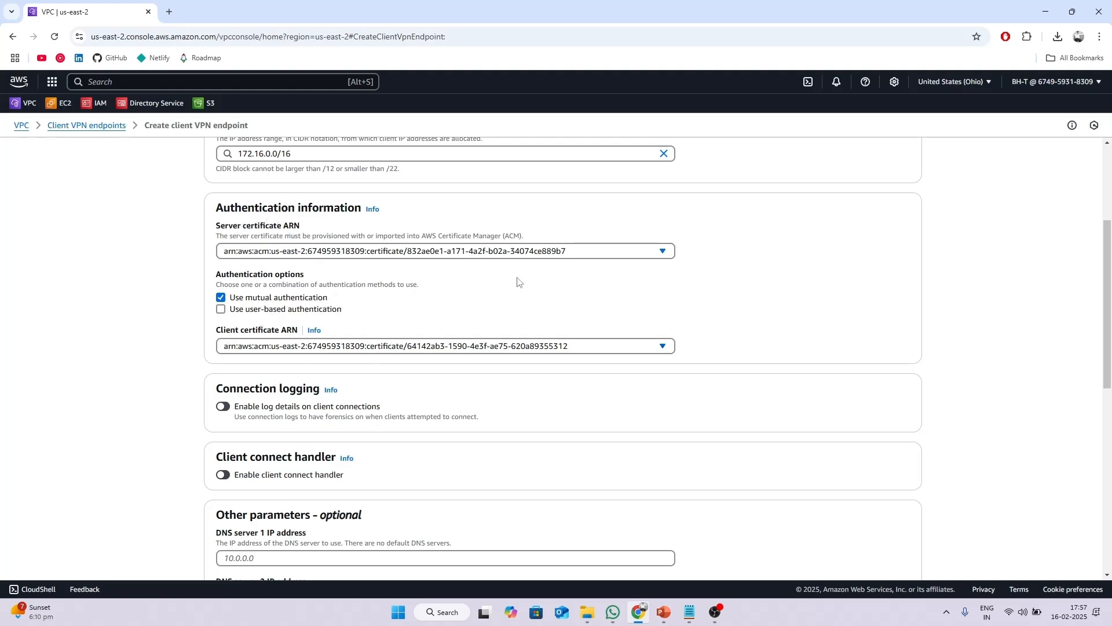
scroll(517, 281, down, 3)
scroll(513, 281, down, 3)
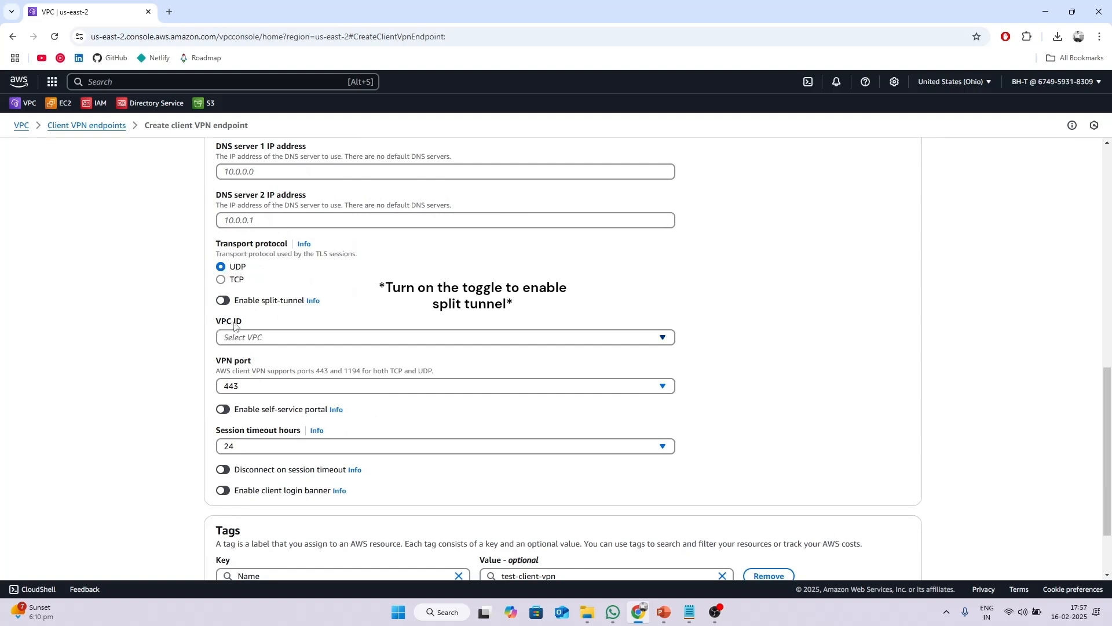
Attach the endpoint to test-vpc with the testvpn-sg security group.
click(274, 340)
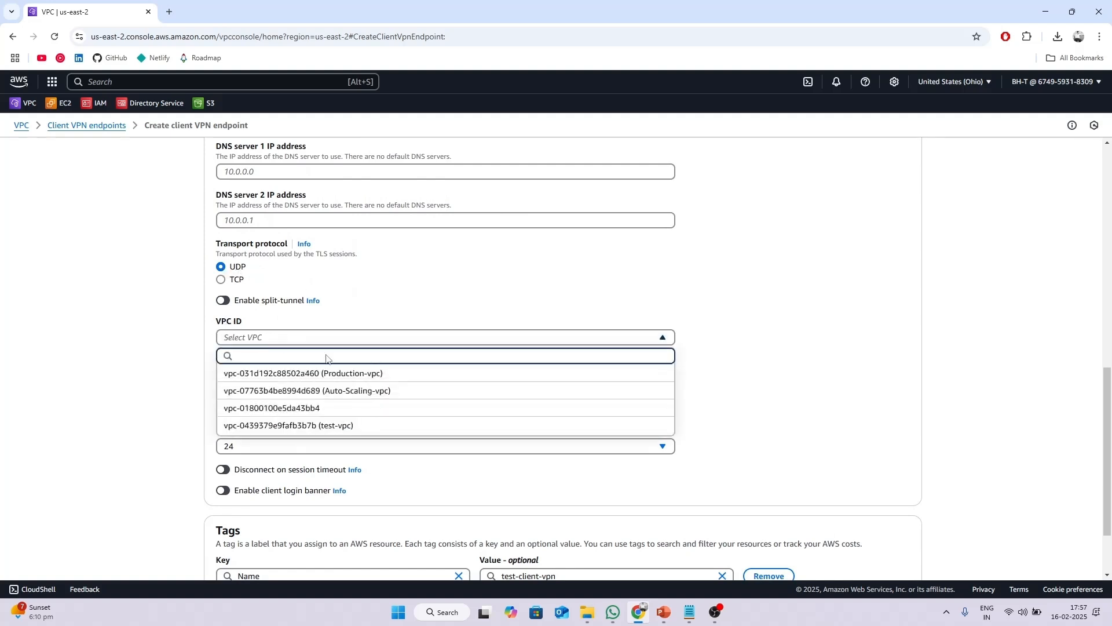
click(259, 426)
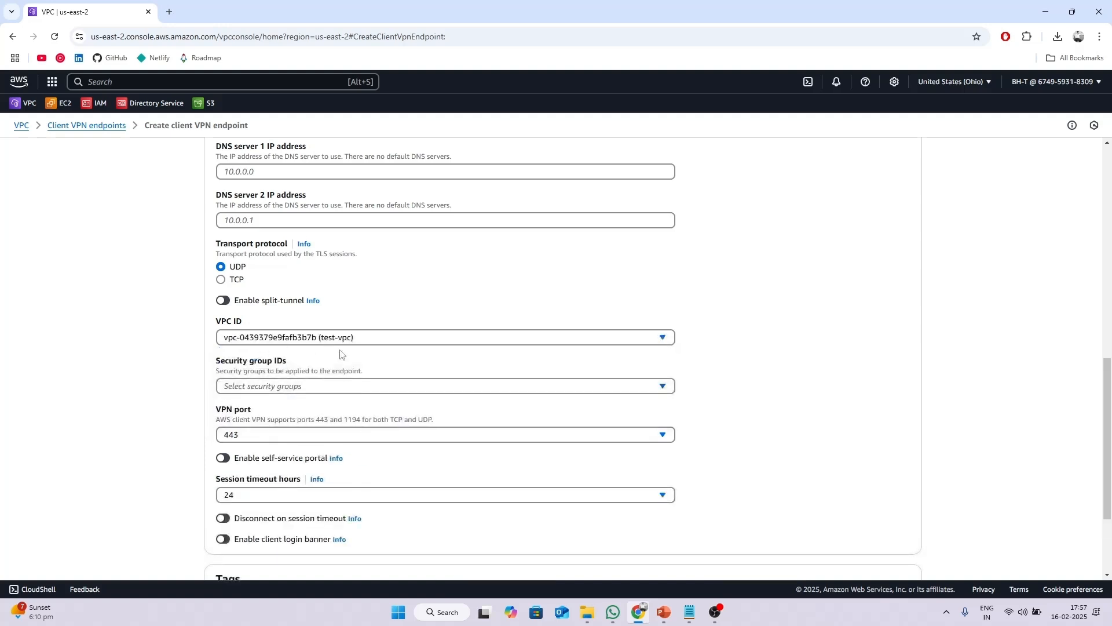
scroll(362, 351, down, 2)
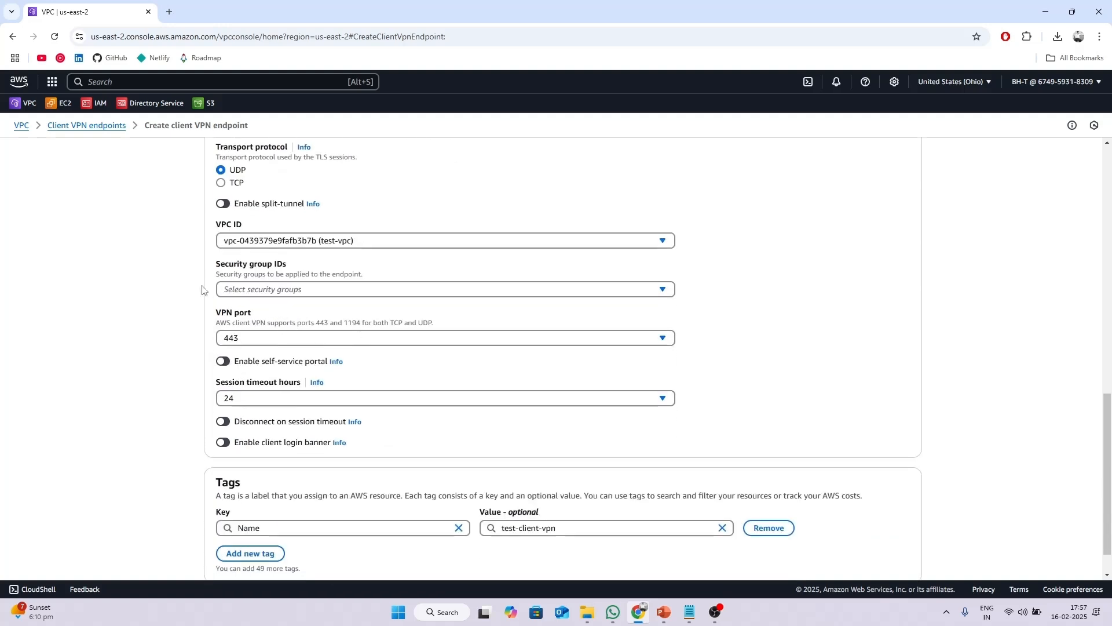
click(292, 291)
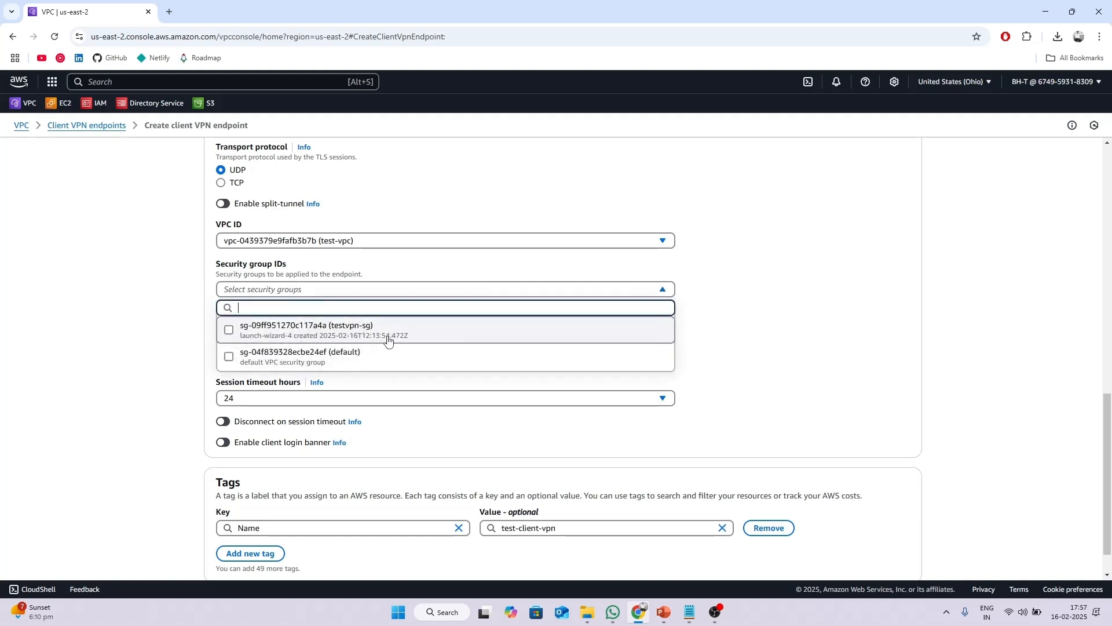
click(255, 336)
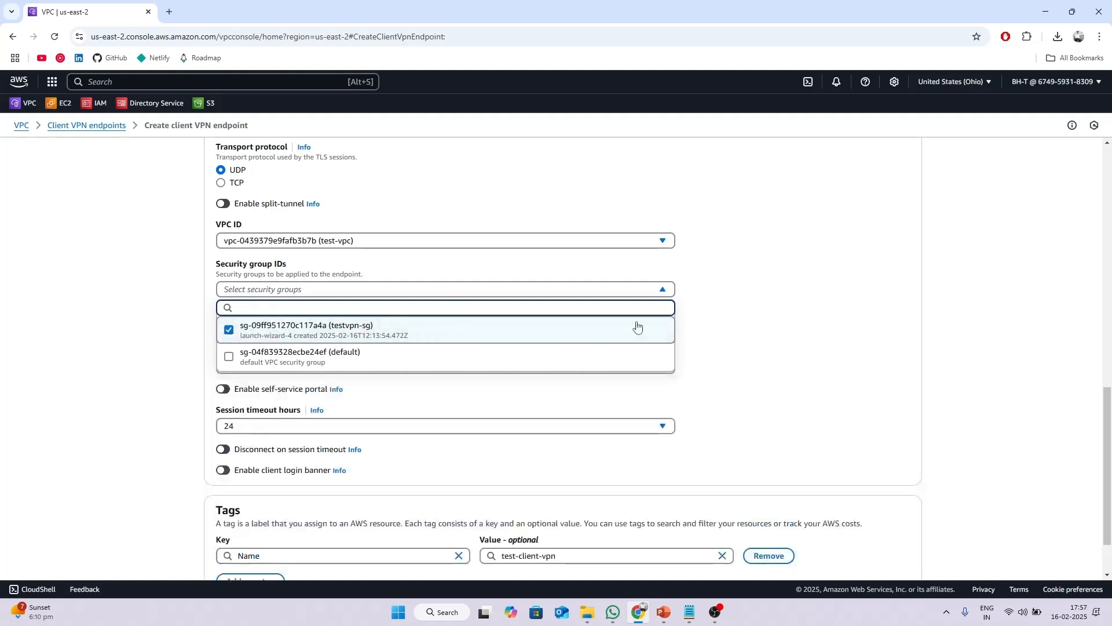
click(713, 321)
scroll(340, 295, down, 2)
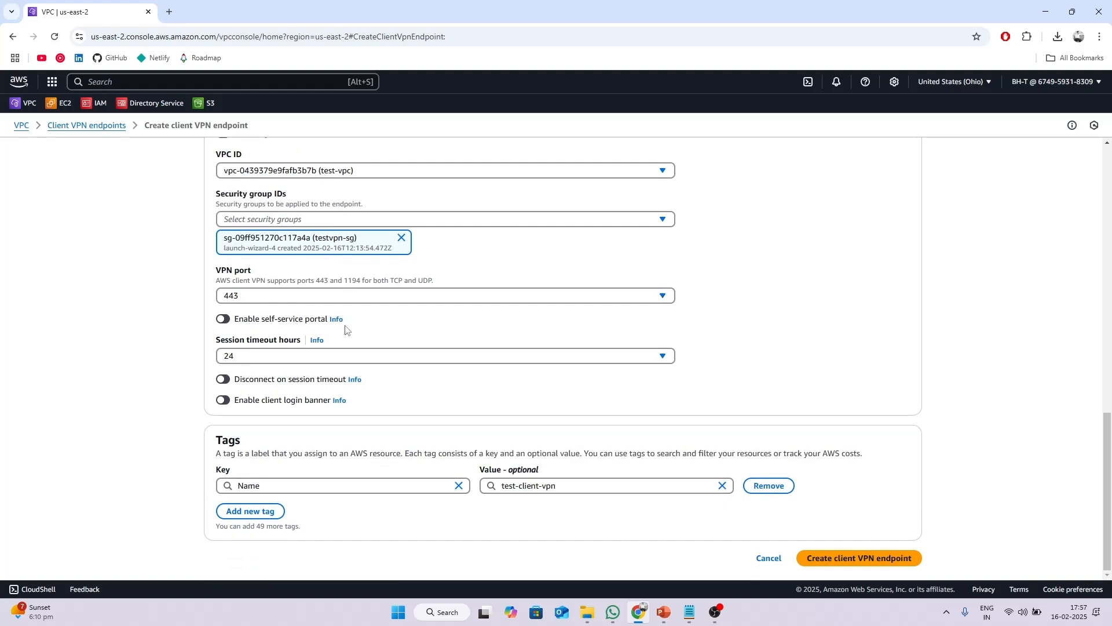
scroll(346, 329, up, 10)
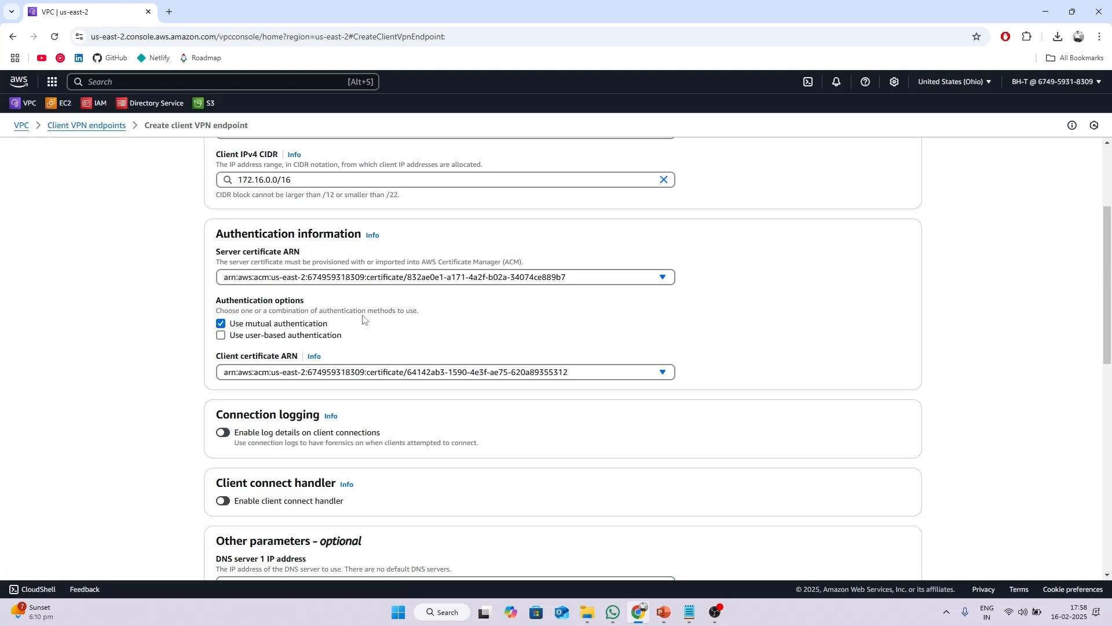
Set the session timeout to 8 hours and enable disconnect on session timeout.
scroll(371, 325, down, 9)
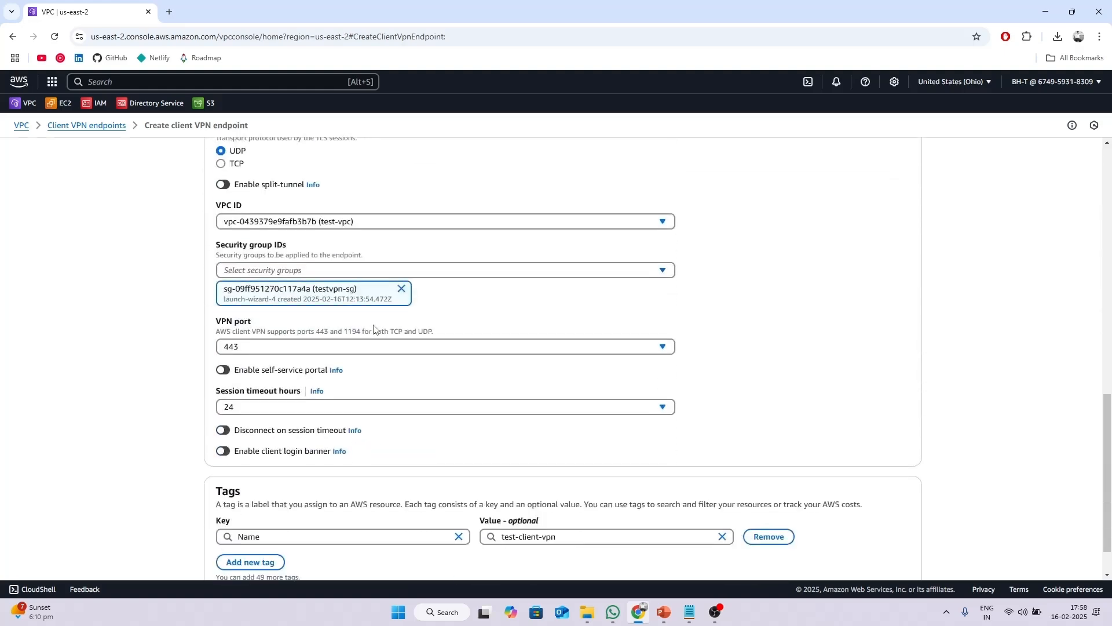
scroll(382, 329, down, 1)
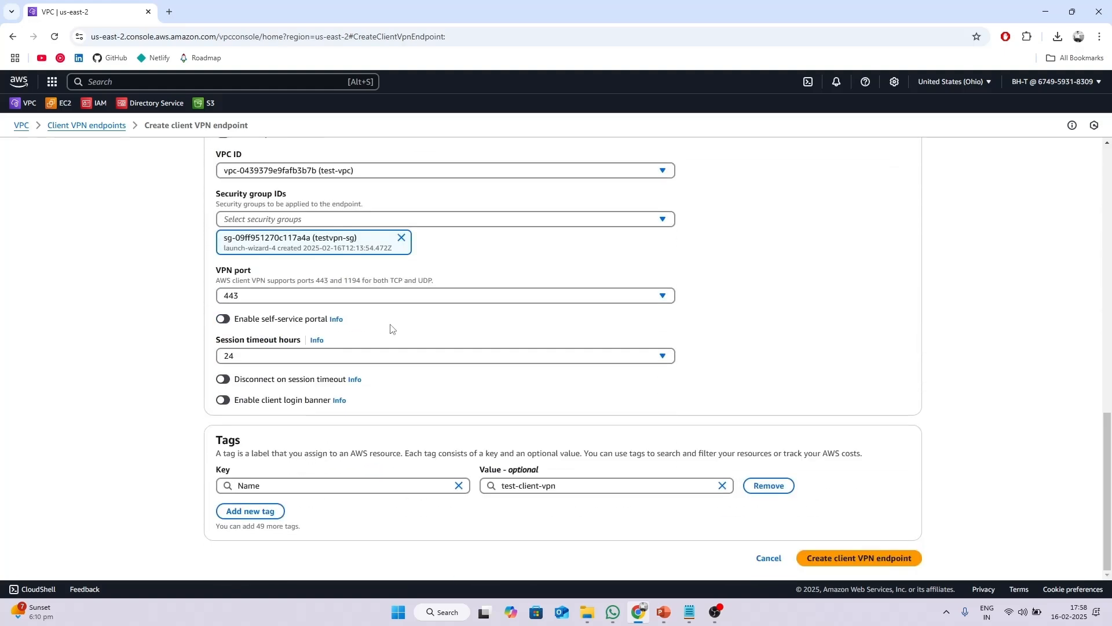
click(287, 356)
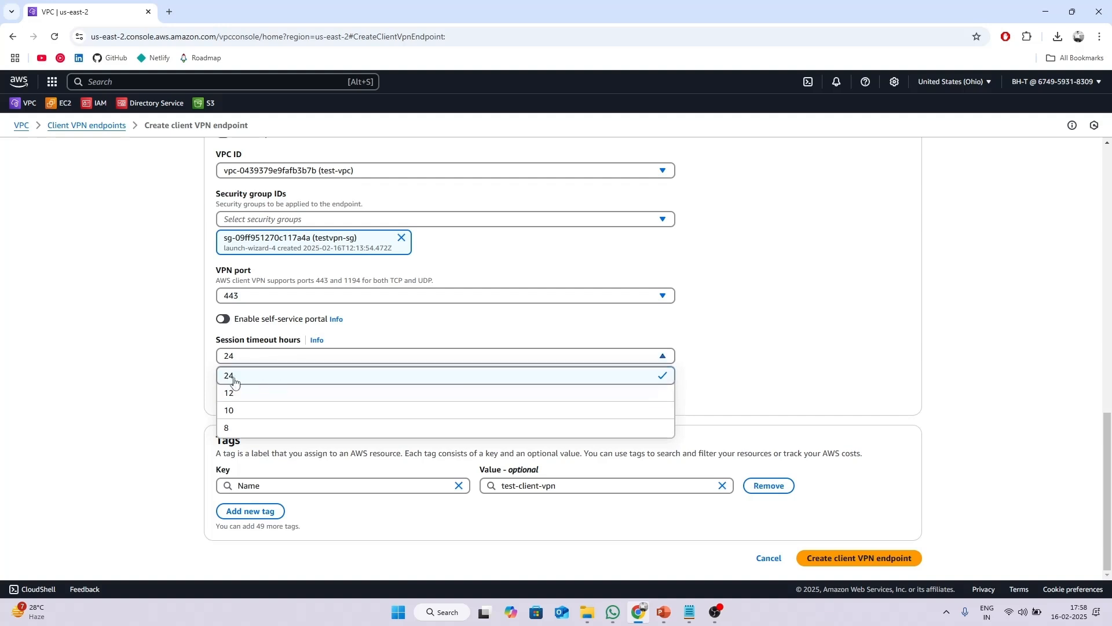
click(250, 428)
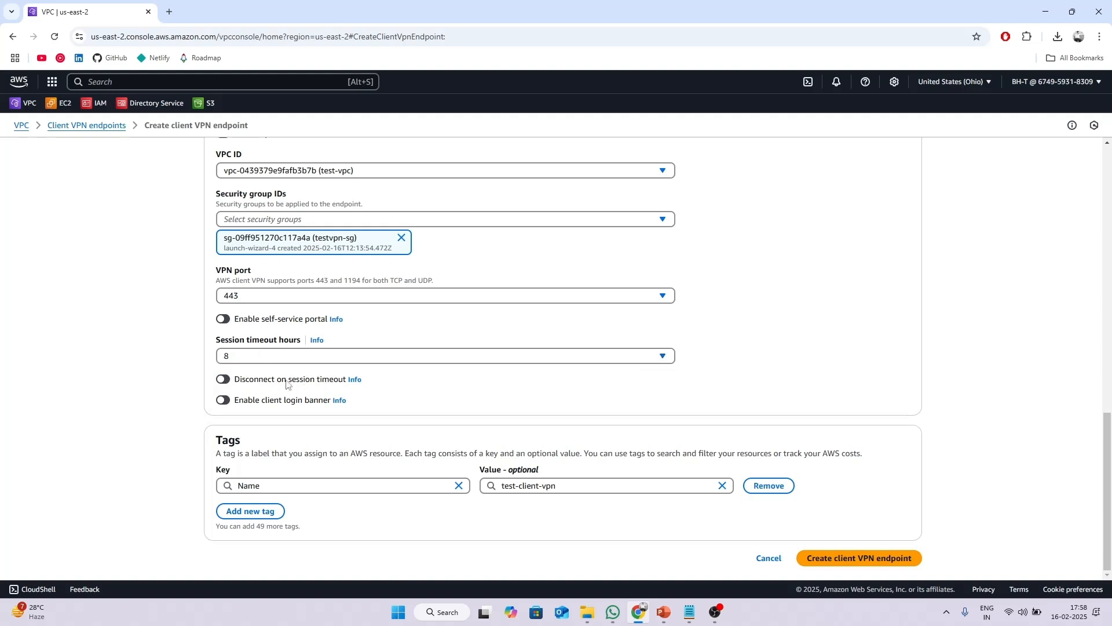
click(242, 383)
Enable the client login banner reading 'Welcome, you have successfully connected with the AWS Client VPN'.
click(224, 400)
click(267, 445)
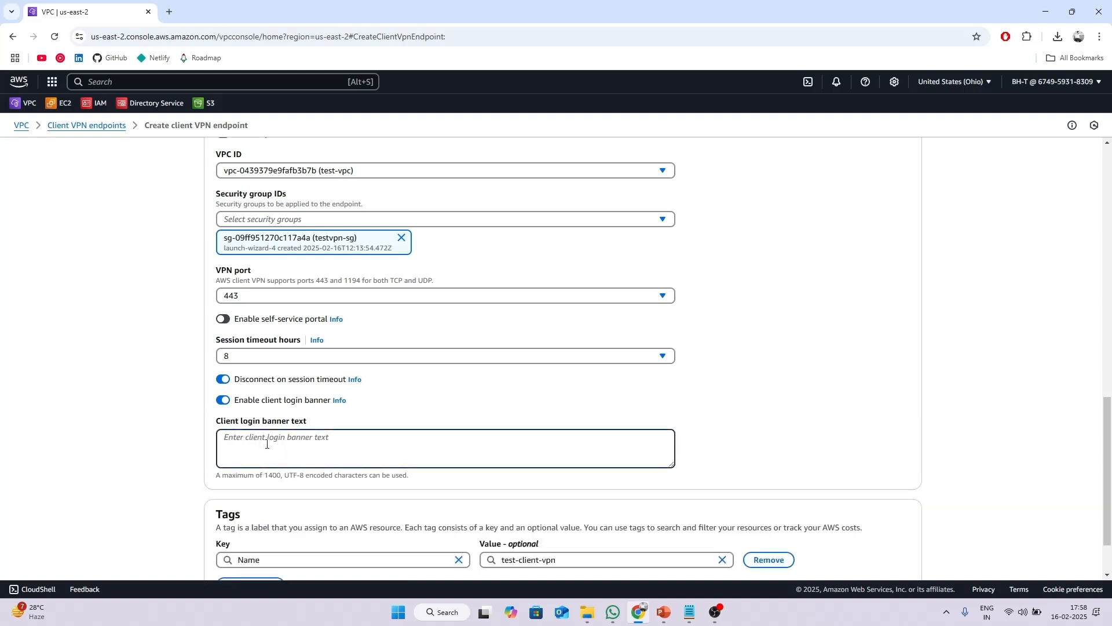
text(Welcome, you have scu)
text(cessfully connected with th)
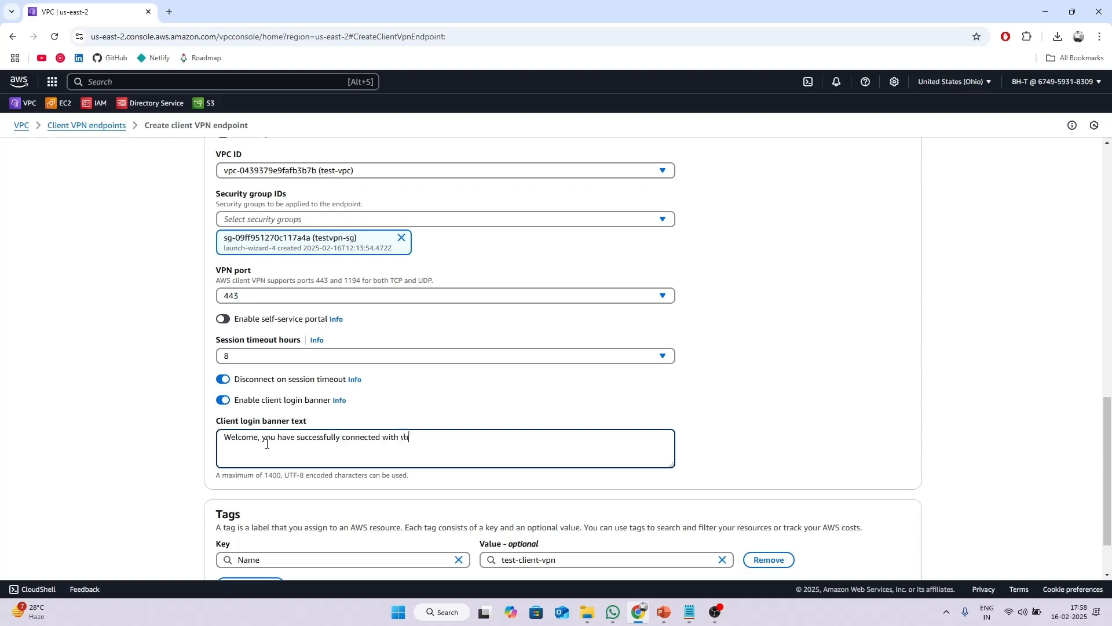
text(e AWS Client VPN)
click(838, 413)
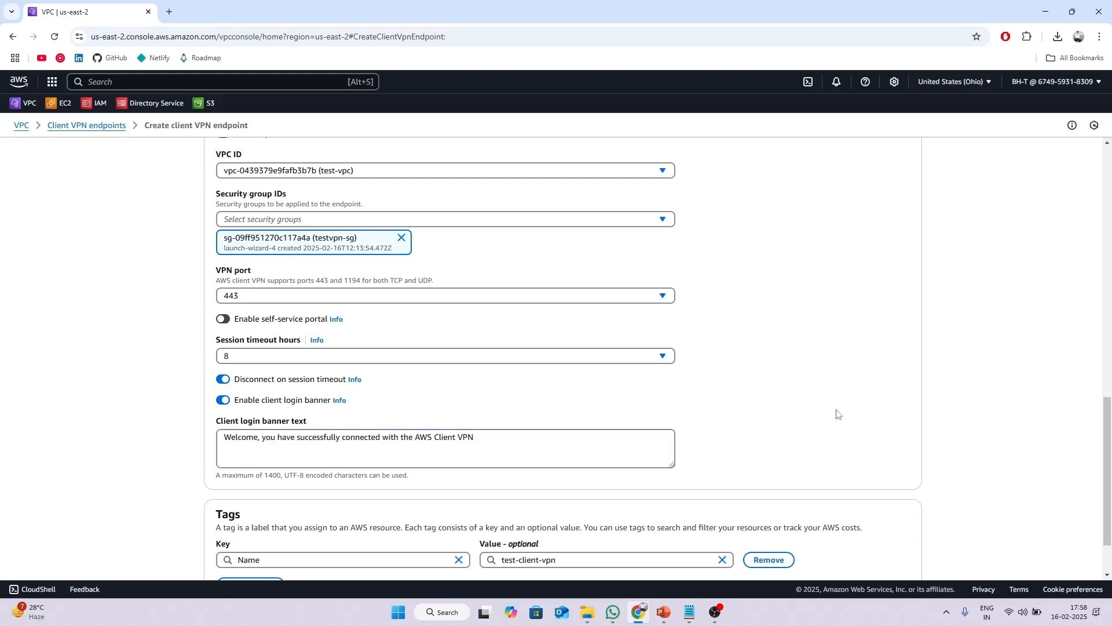
scroll(626, 400, down, 2)
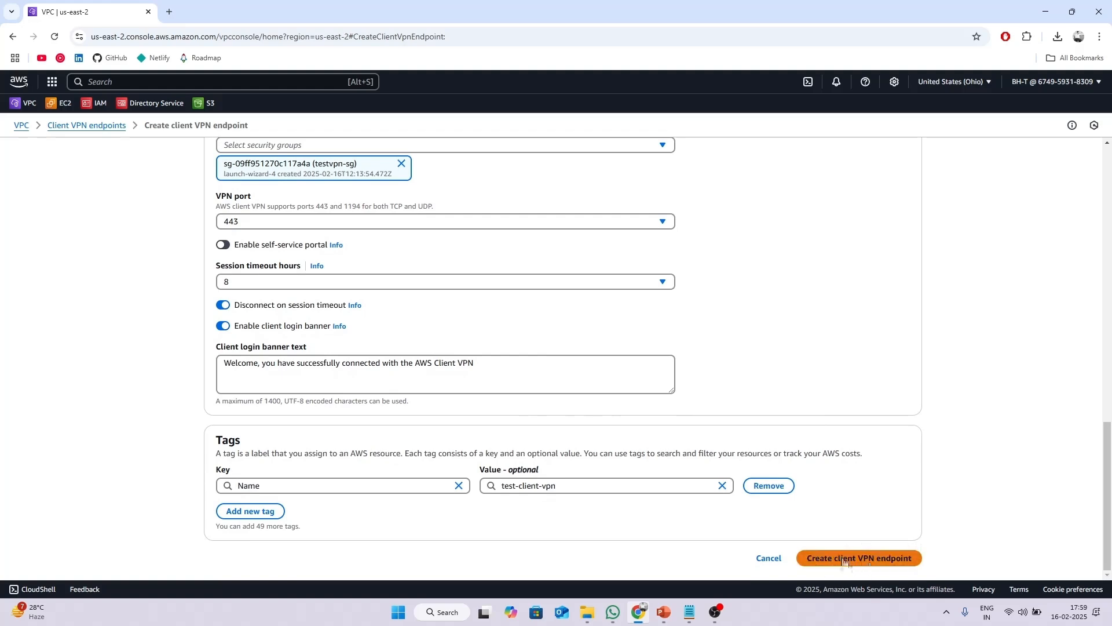
Review the endpoint form settings, including the Client IPv4 CIDR value.
scroll(708, 404, up, 15)
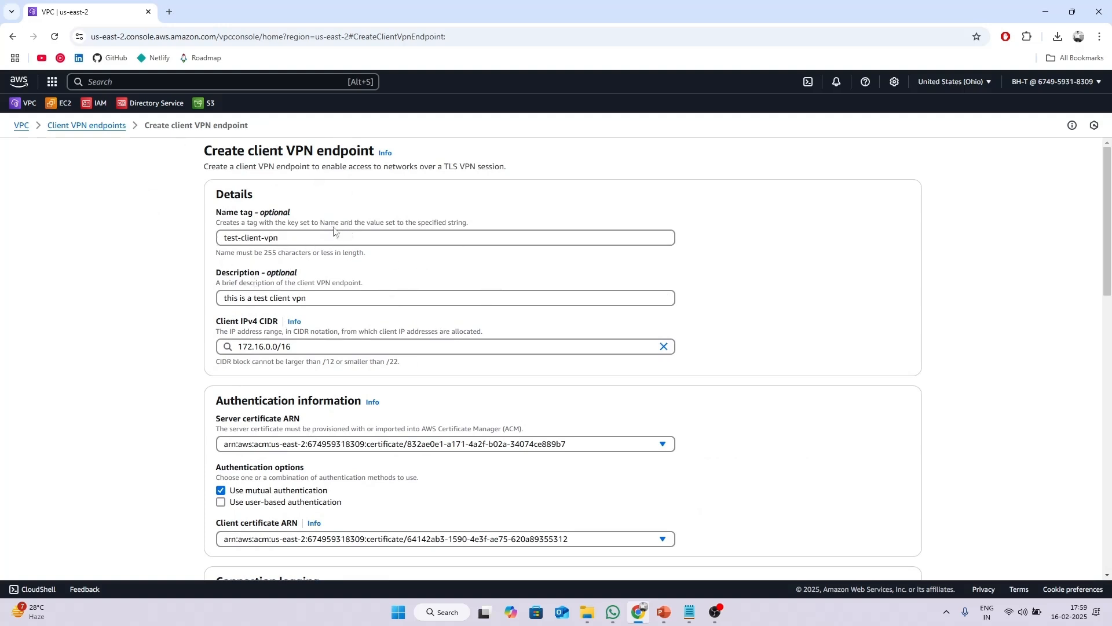
scroll(223, 229, down, 2)
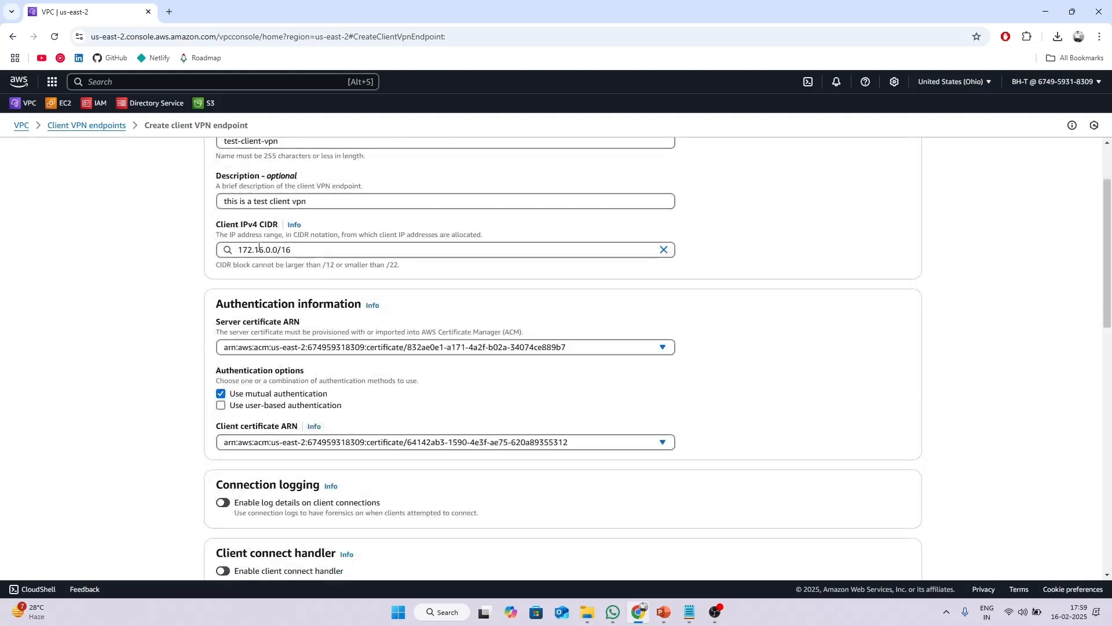
click(251, 251)
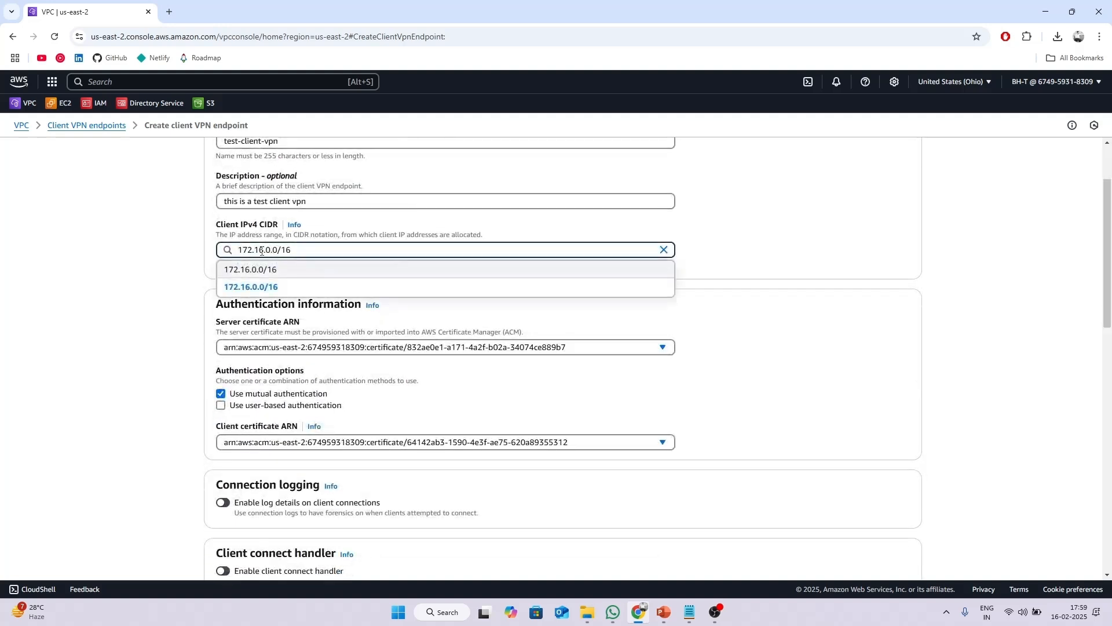
click(156, 267)
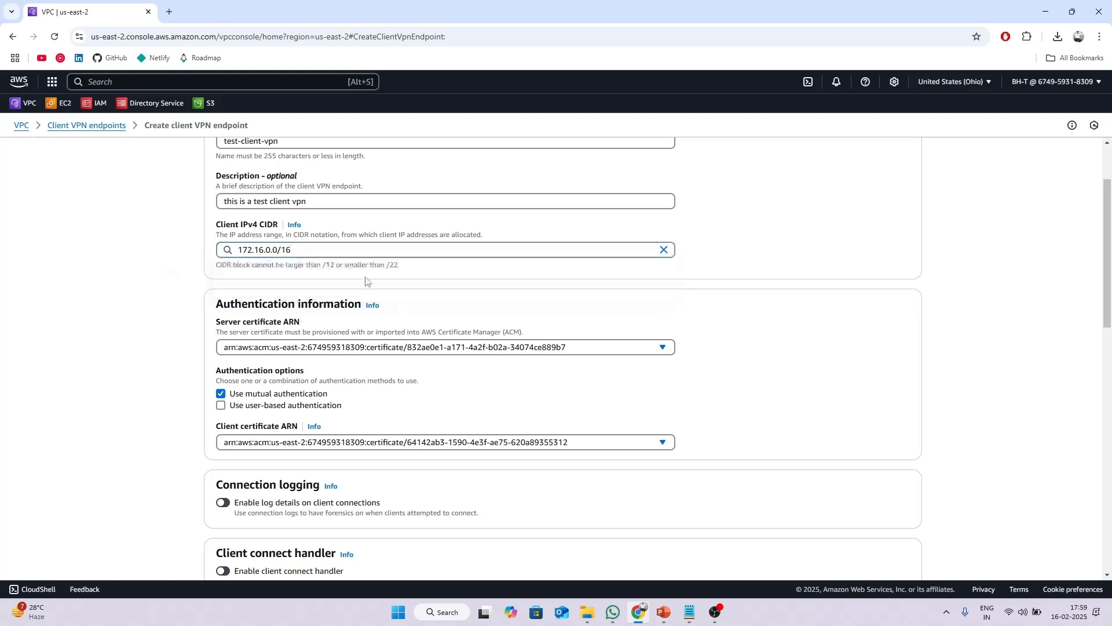
scroll(368, 277, down, 2)
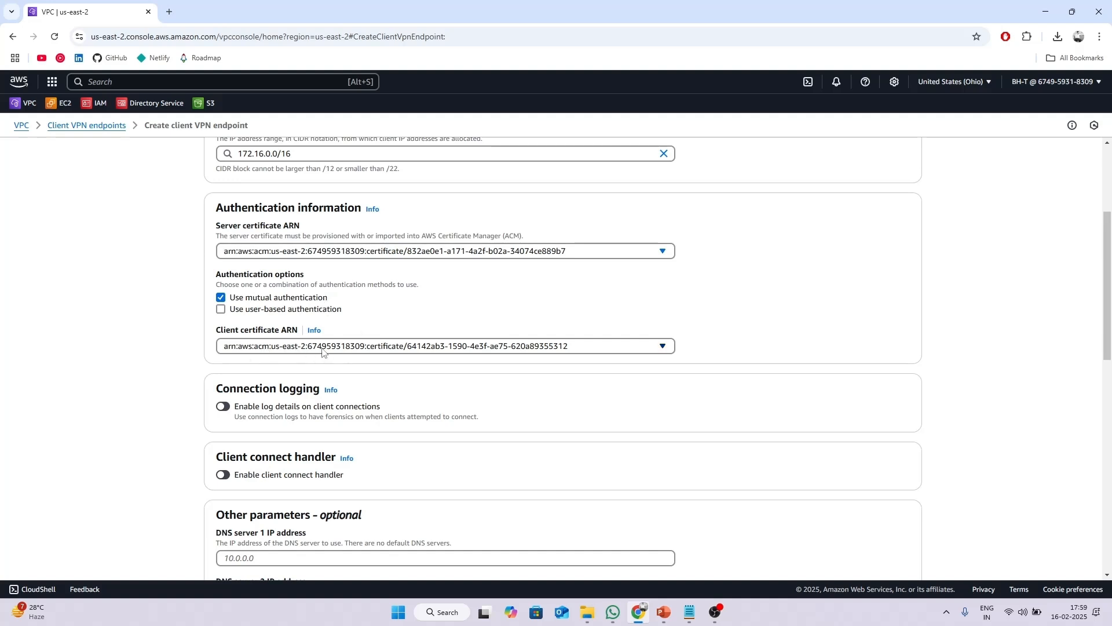
scroll(337, 321, down, 3)
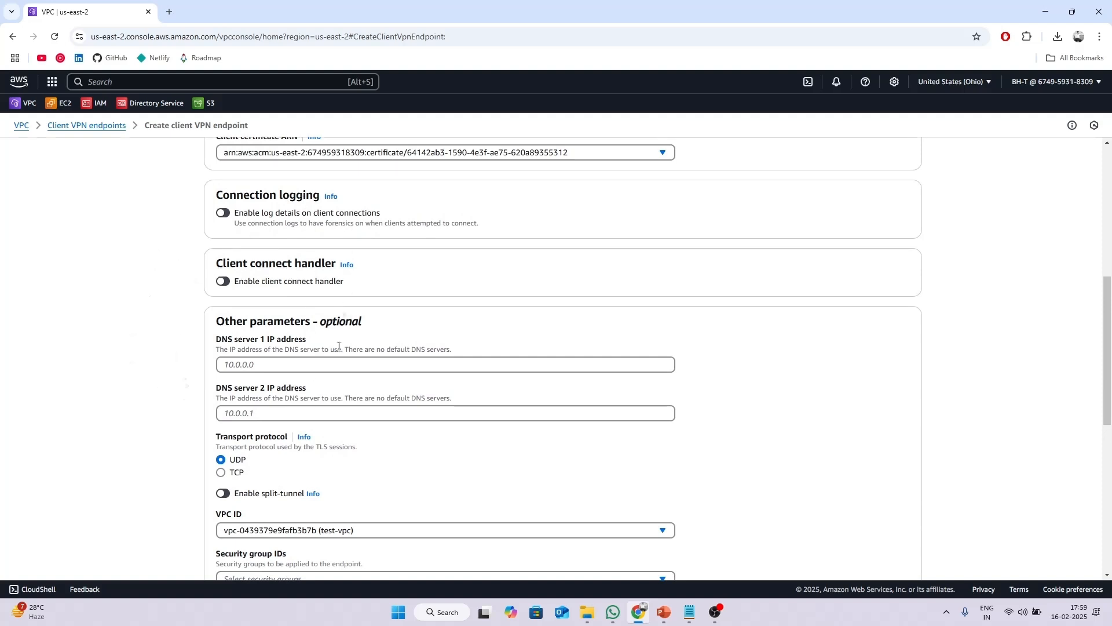
scroll(343, 317, down, 3)
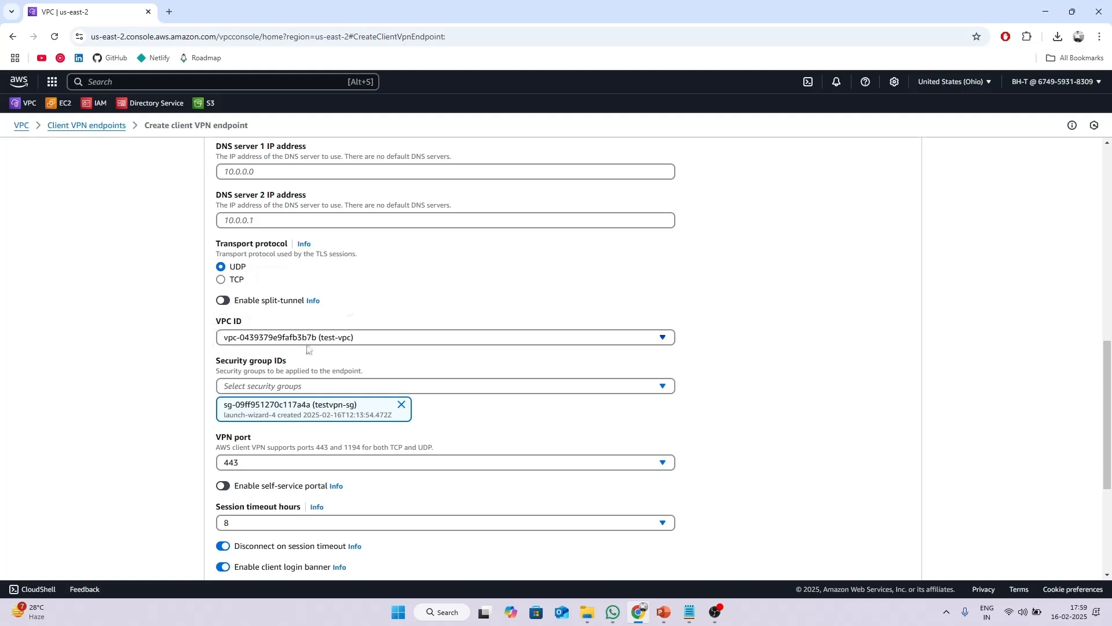
scroll(307, 348, down, 2)
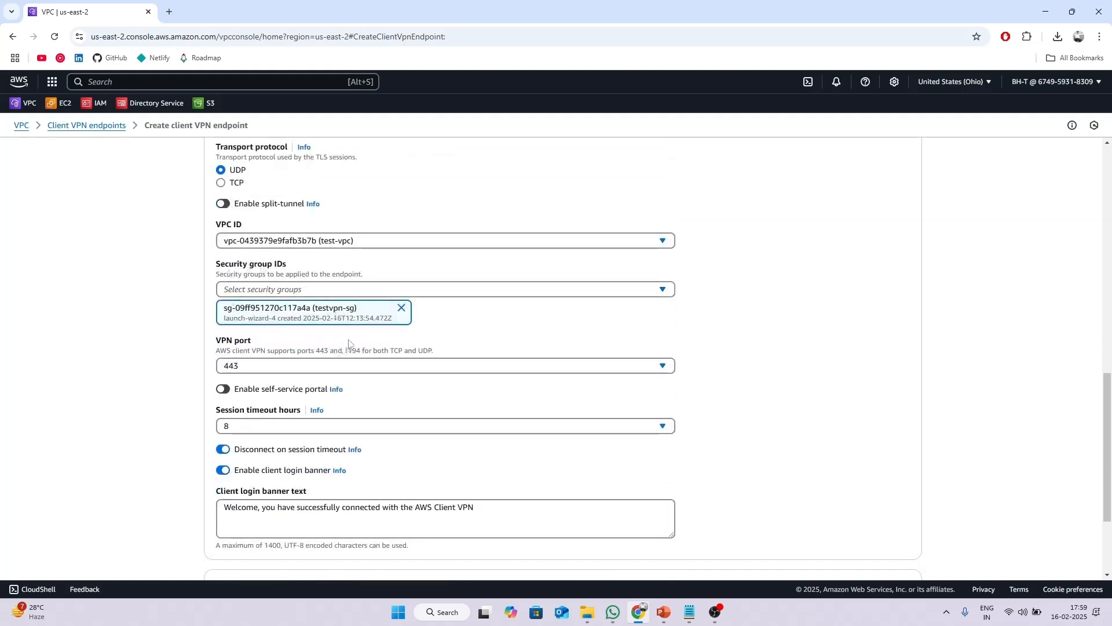
scroll(347, 344, down, 2)
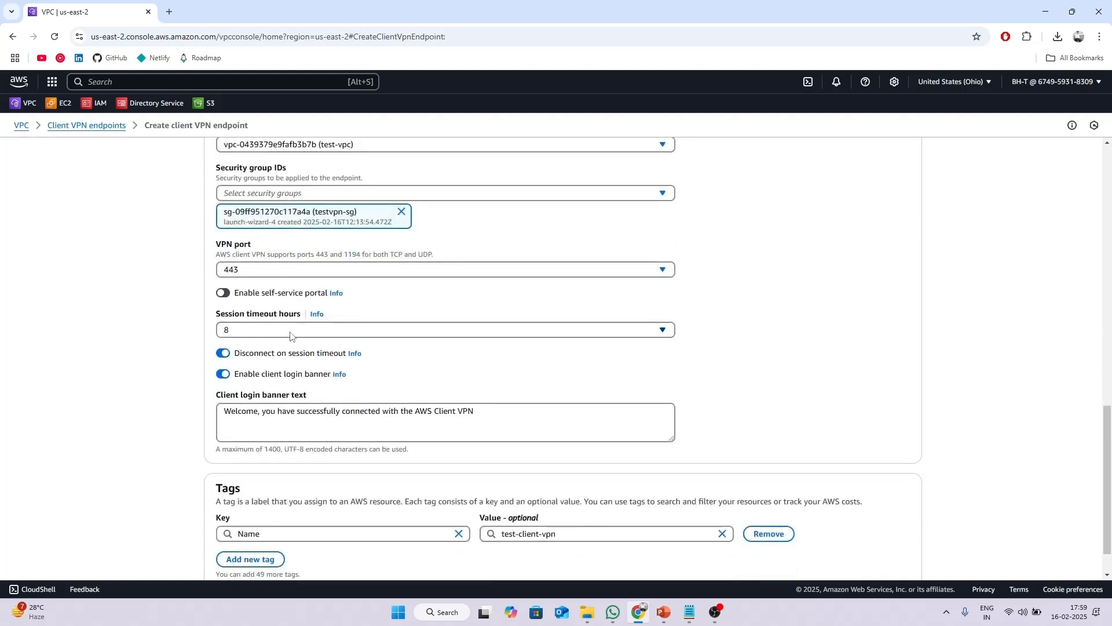
Re-select 8 hours for session timeout and create the client VPN endpoint.
click(259, 335)
click(296, 352)
click(278, 330)
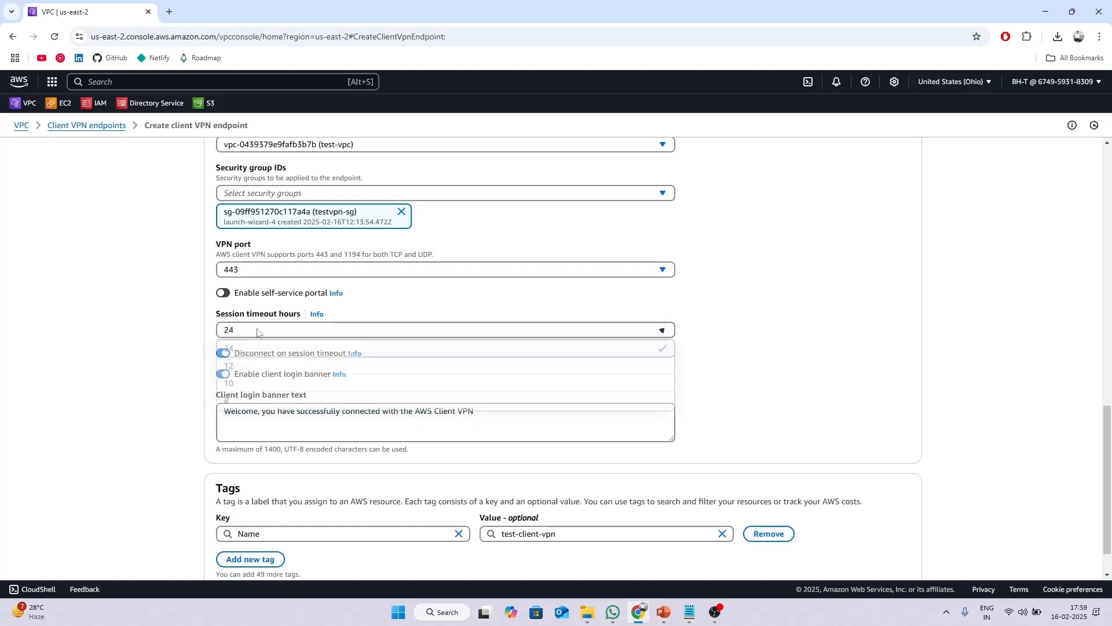
click(243, 403)
scroll(271, 354, down, 1)
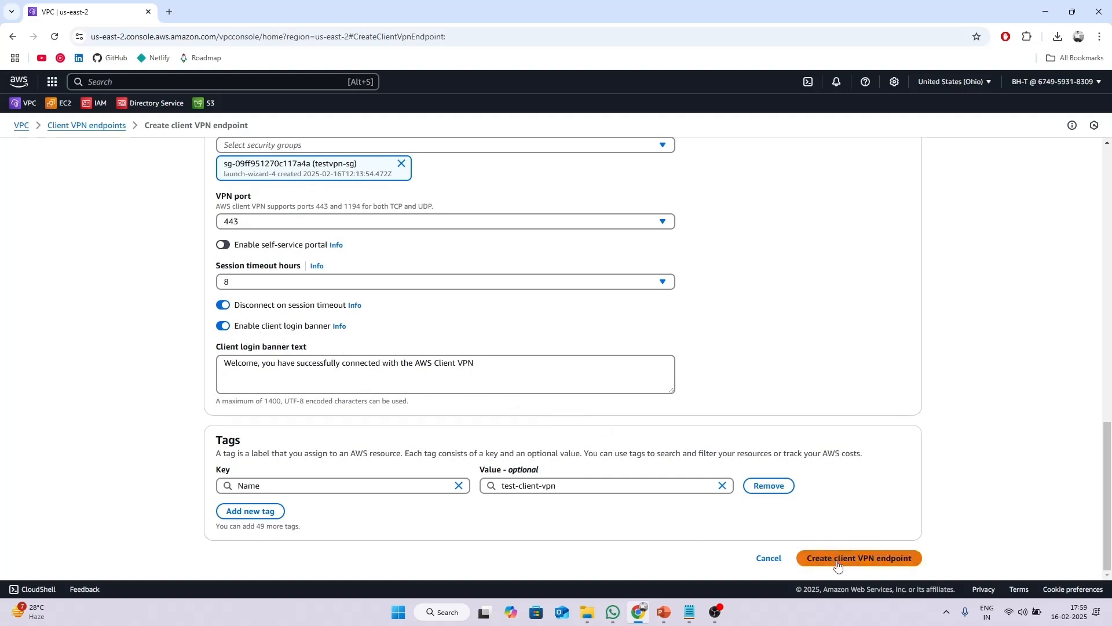
click(872, 559)
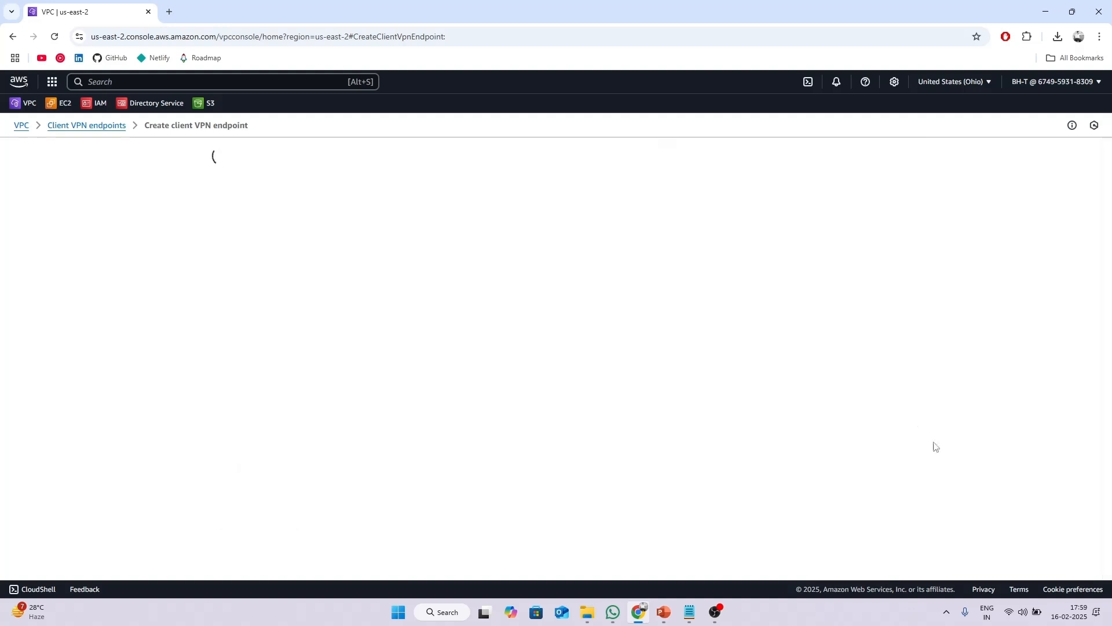
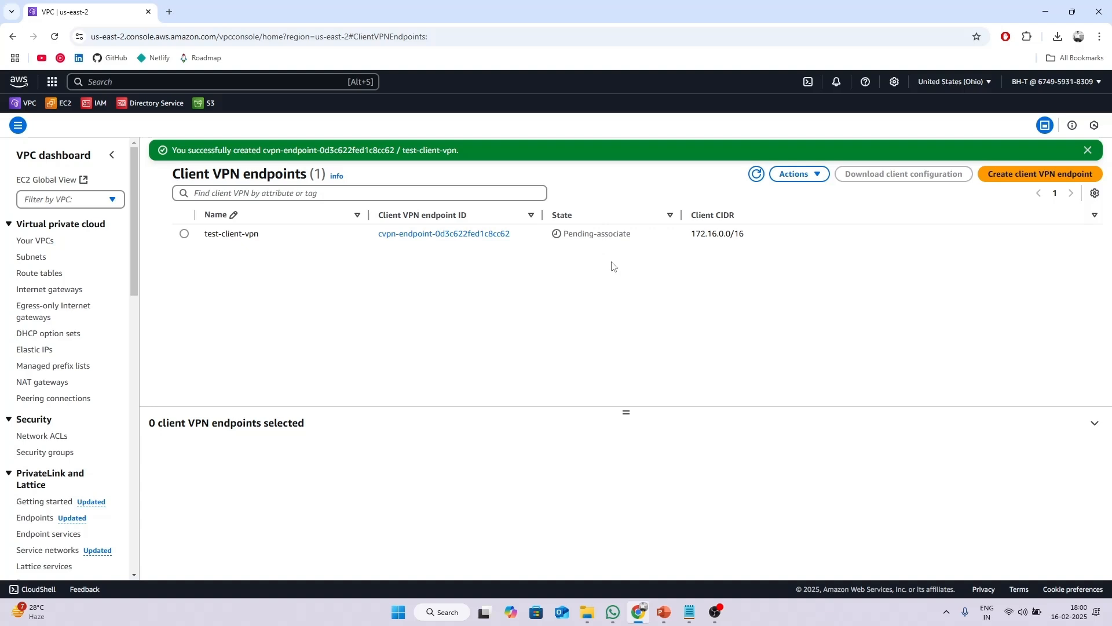
Associate test-subnet-1 from test-vpc as the target network for the test-client-vpn endpoint.
click(184, 235)
drag(627, 412, 639, 284)
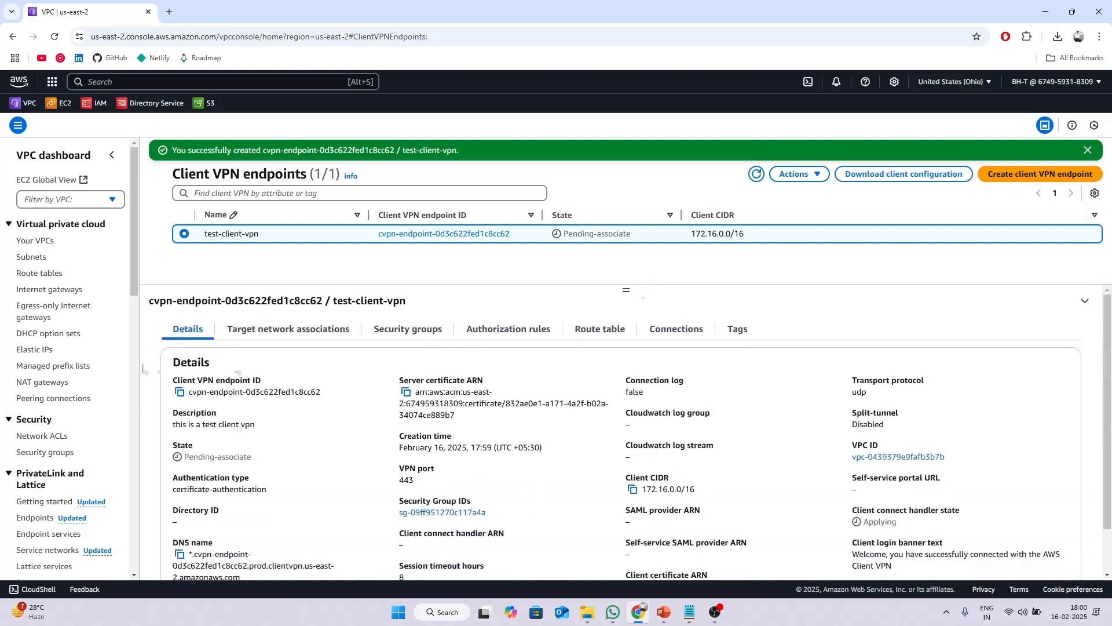
click(276, 335)
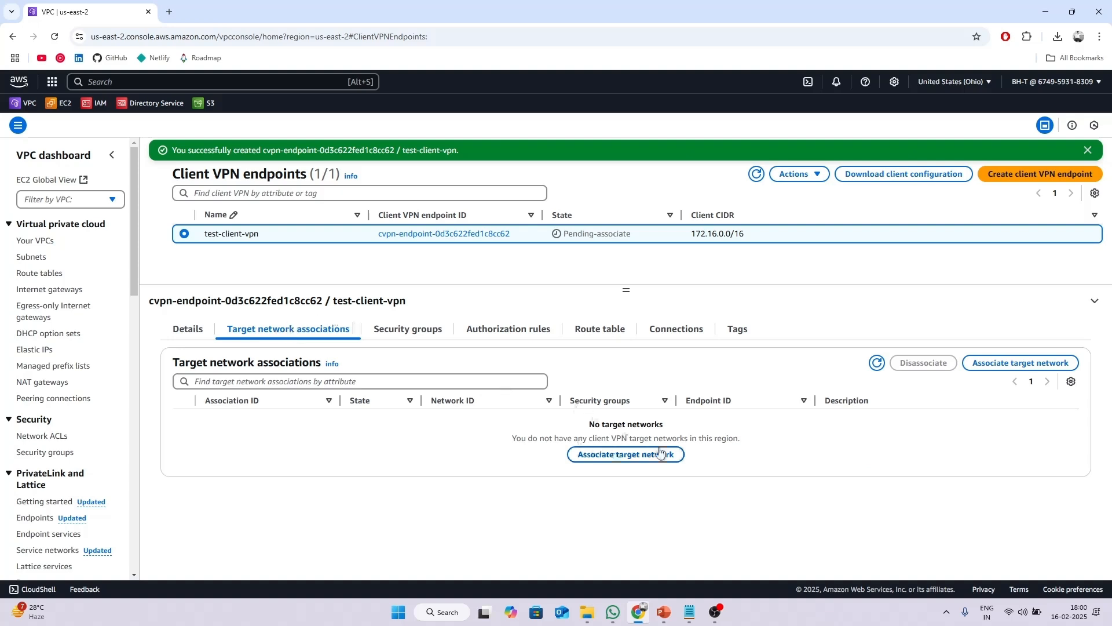
click(614, 453)
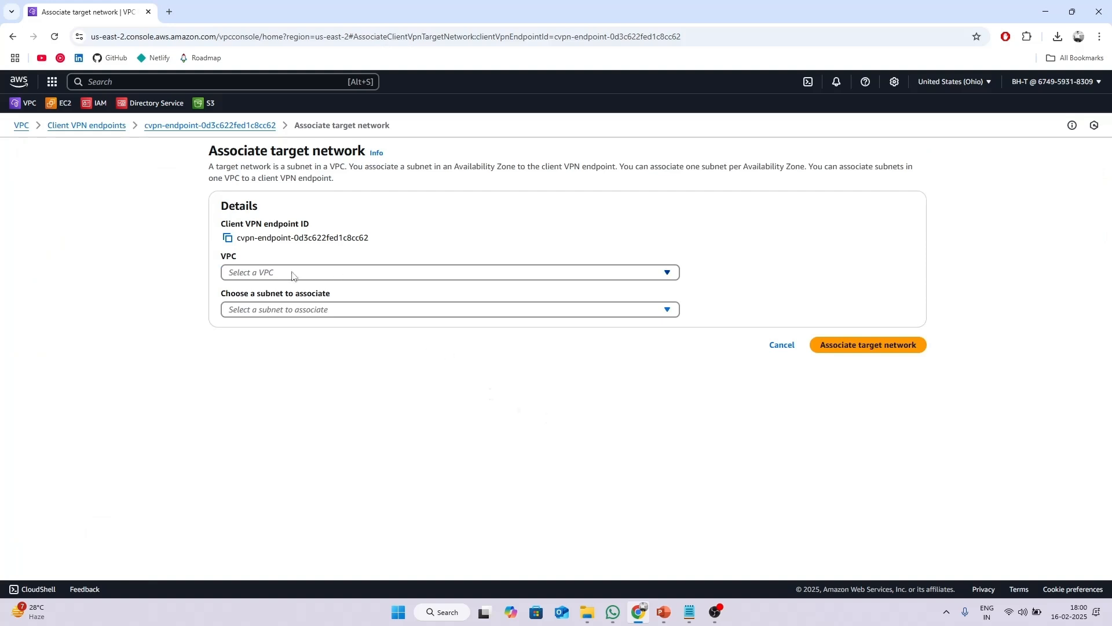
click(292, 276)
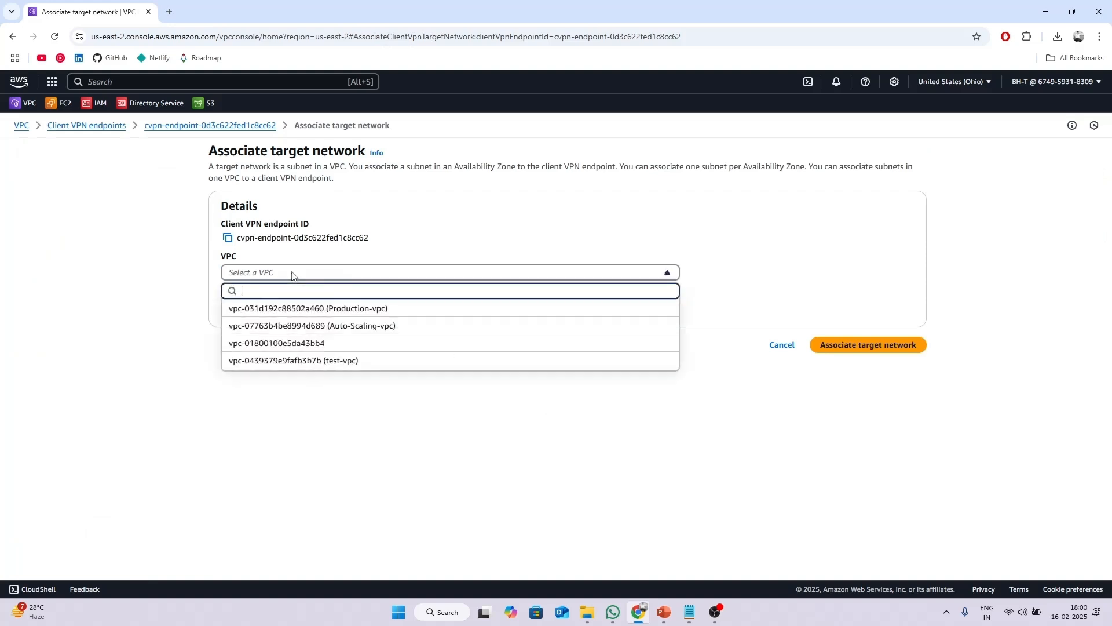
click(362, 365)
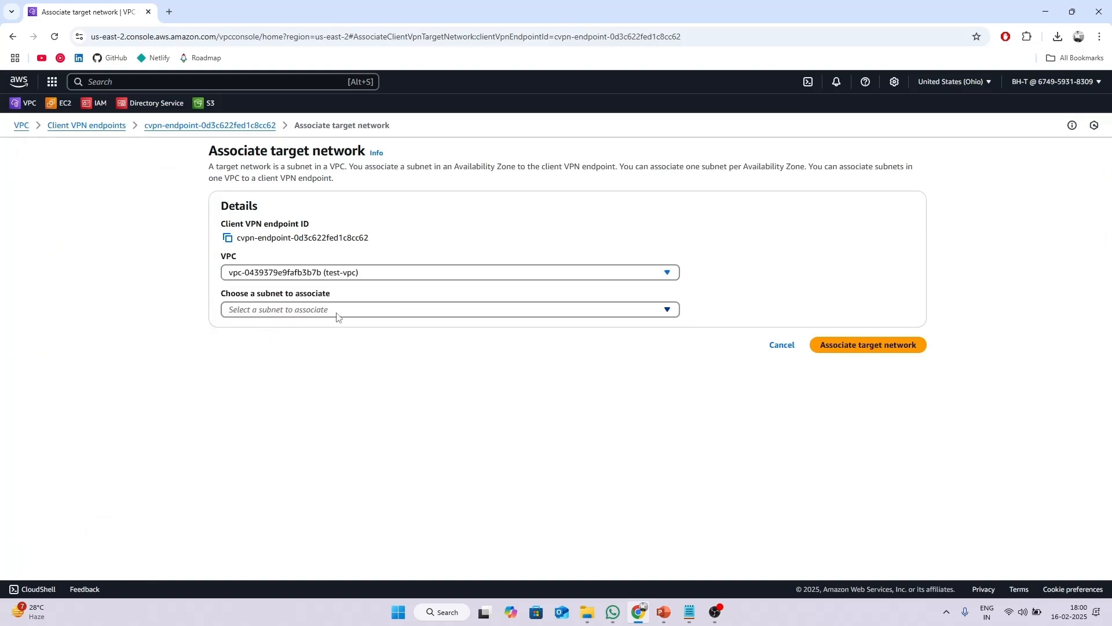
click(307, 310)
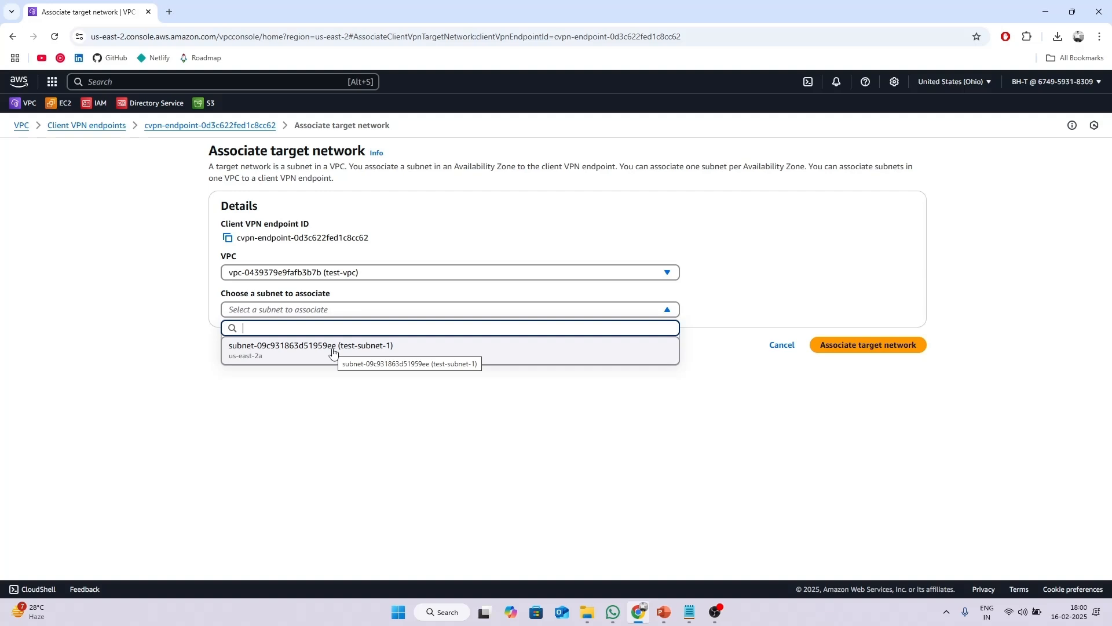
click(333, 351)
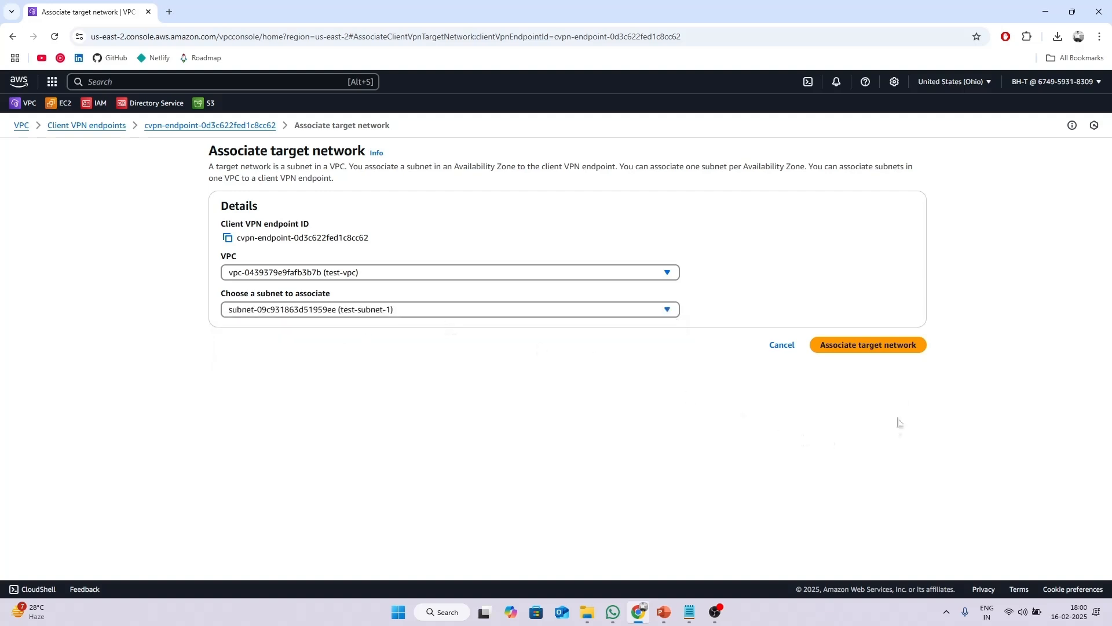
click(868, 346)
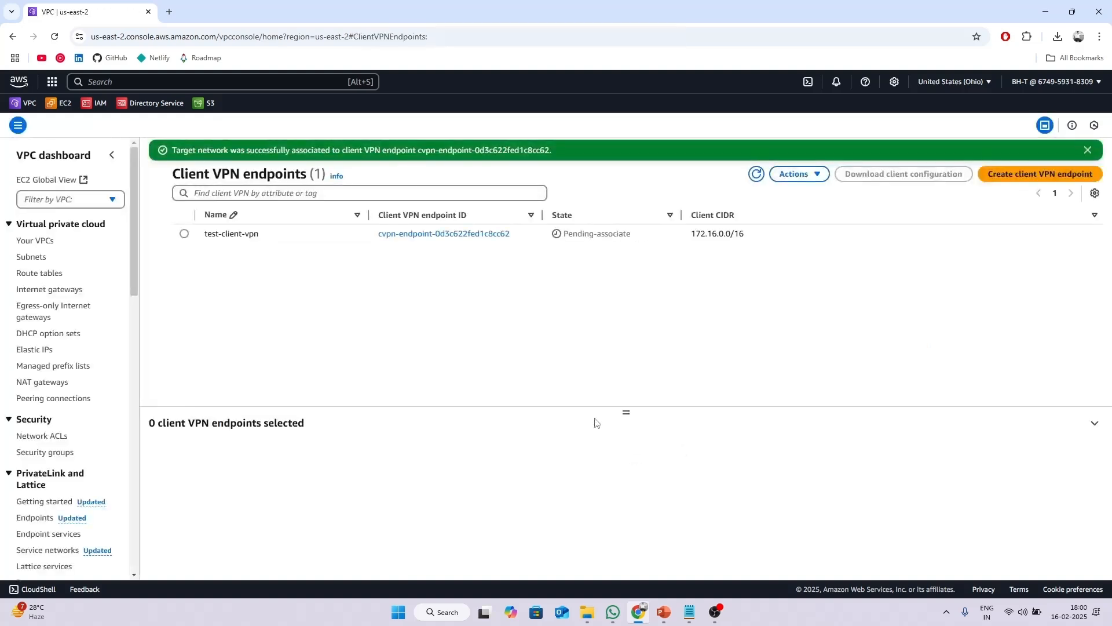
Confirm test-subnet-1's association shows Associating, then start a new authorization rule for test-client-vpn.
click(184, 234)
drag(625, 412, 643, 288)
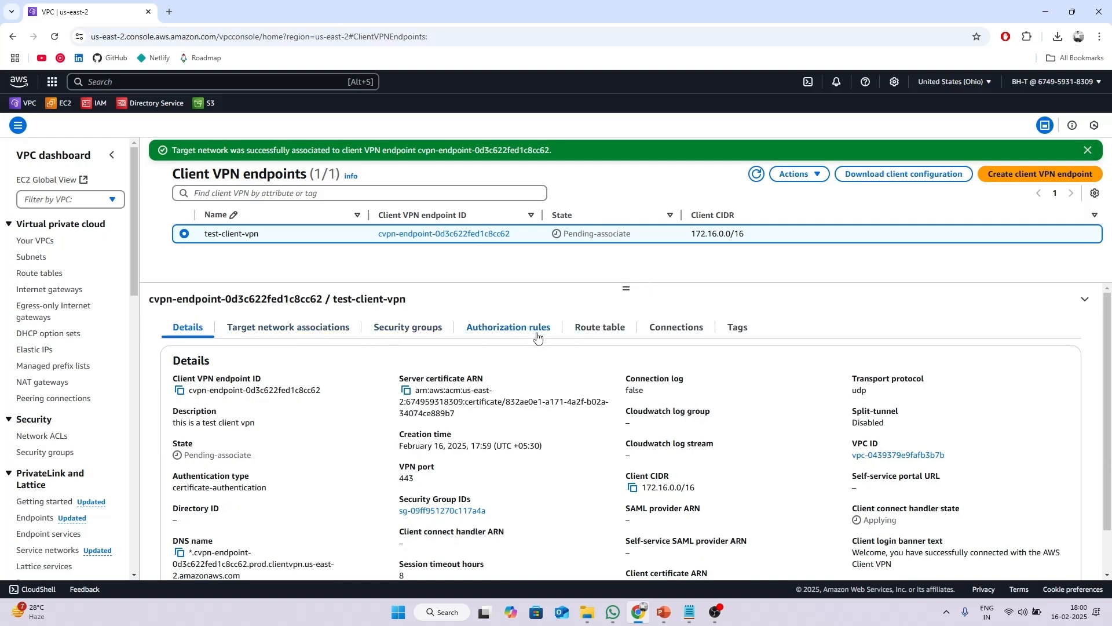
click(272, 329)
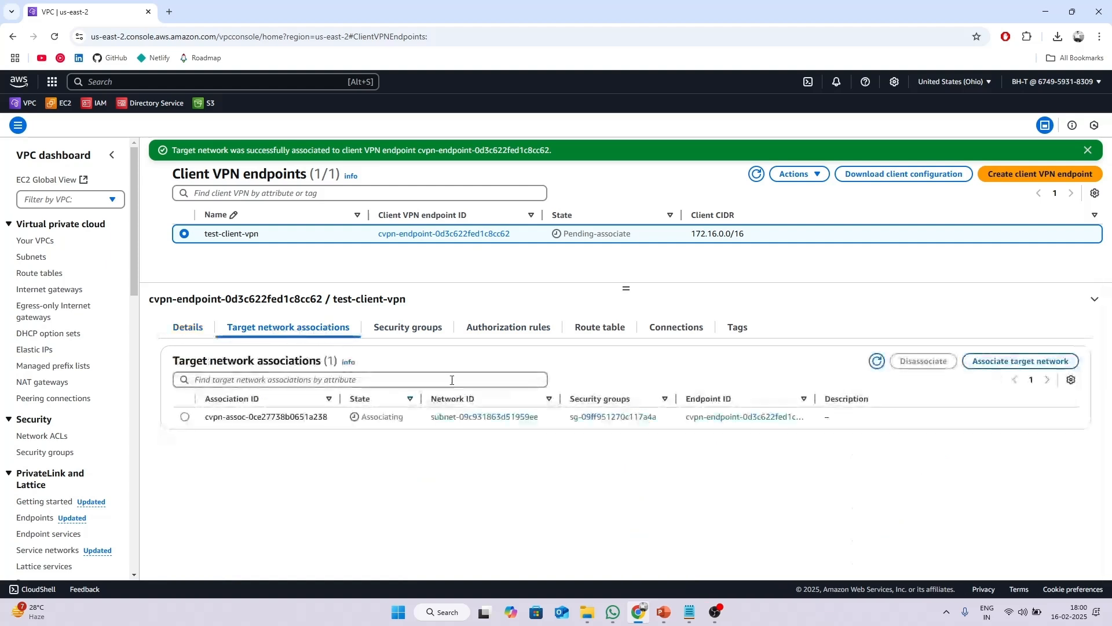
drag(358, 422, 410, 425)
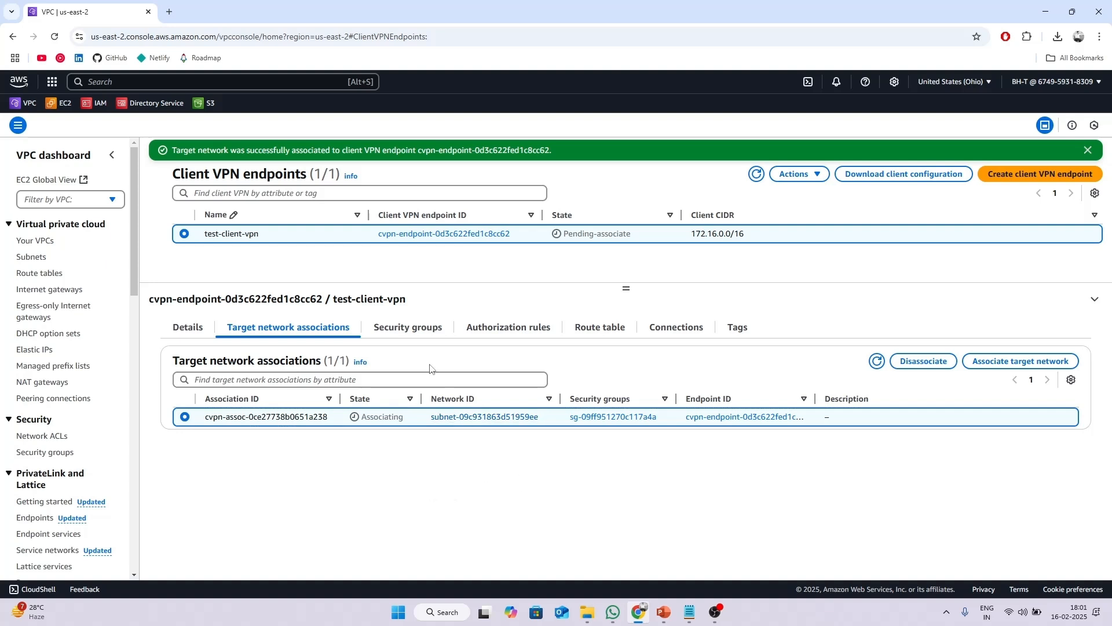
click(515, 331)
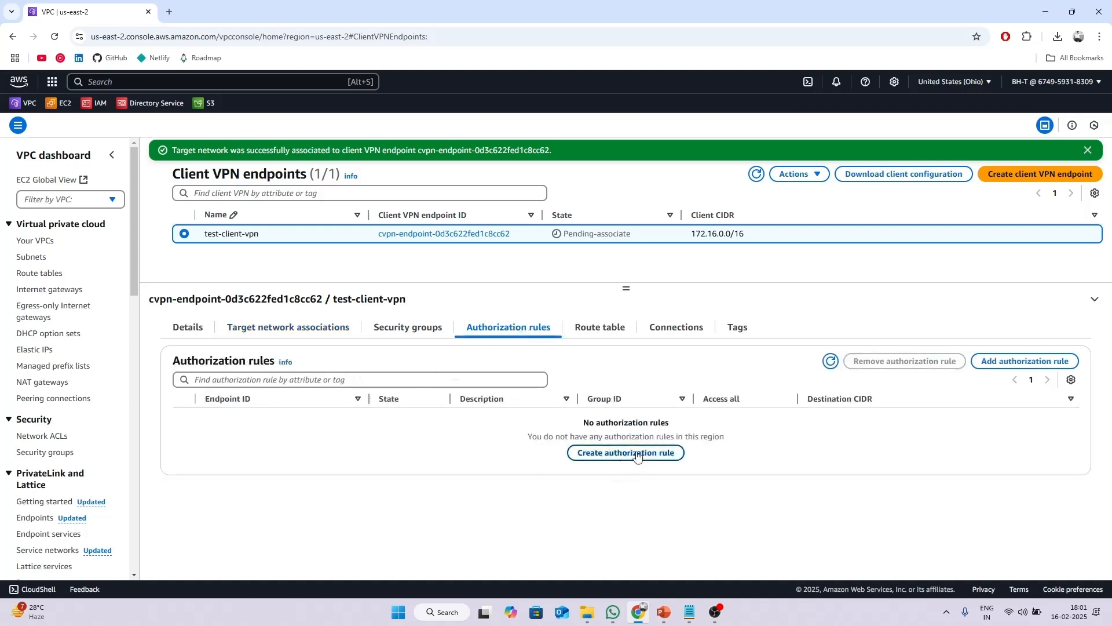
click(607, 455)
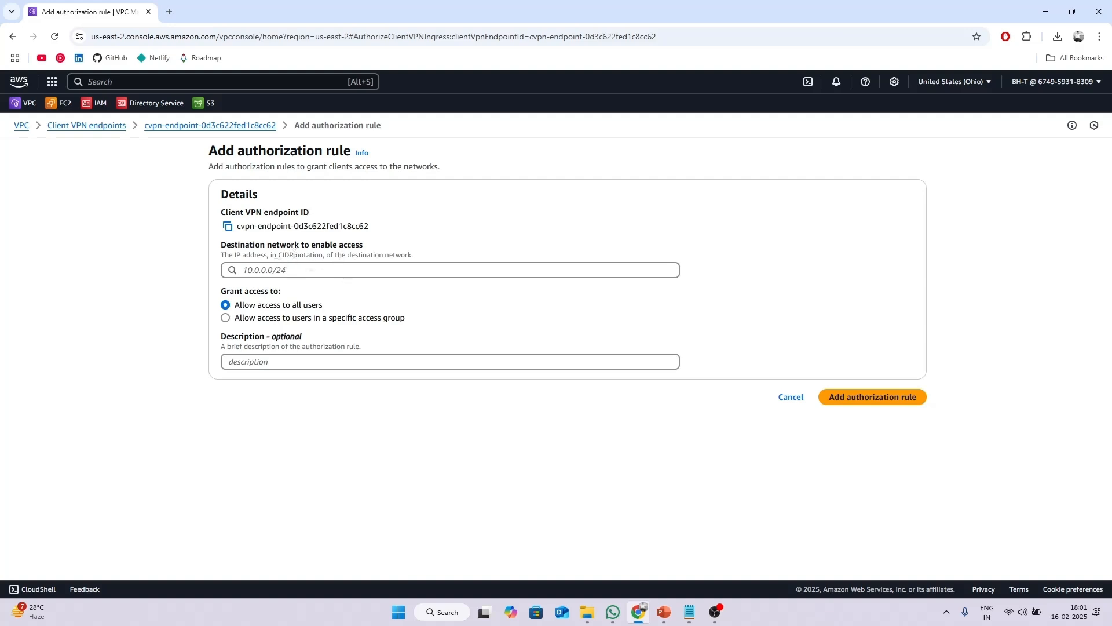
Open the VPC console in a second browser tab.
drag(269, 248, 375, 250)
click(413, 250)
right_click(29, 102)
click(86, 116)
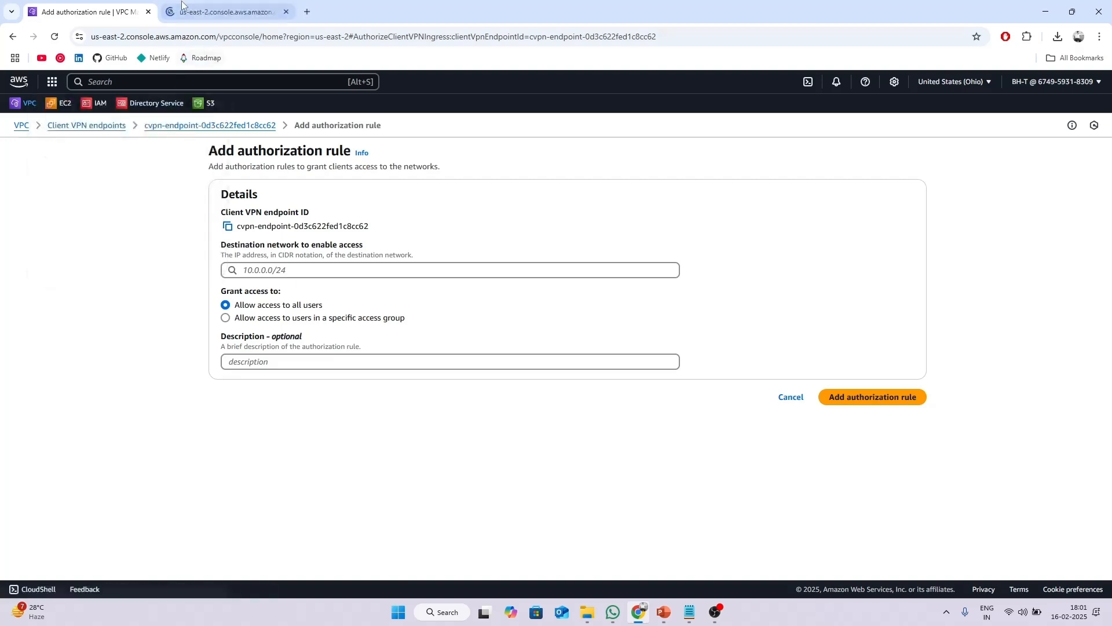
click(194, 11)
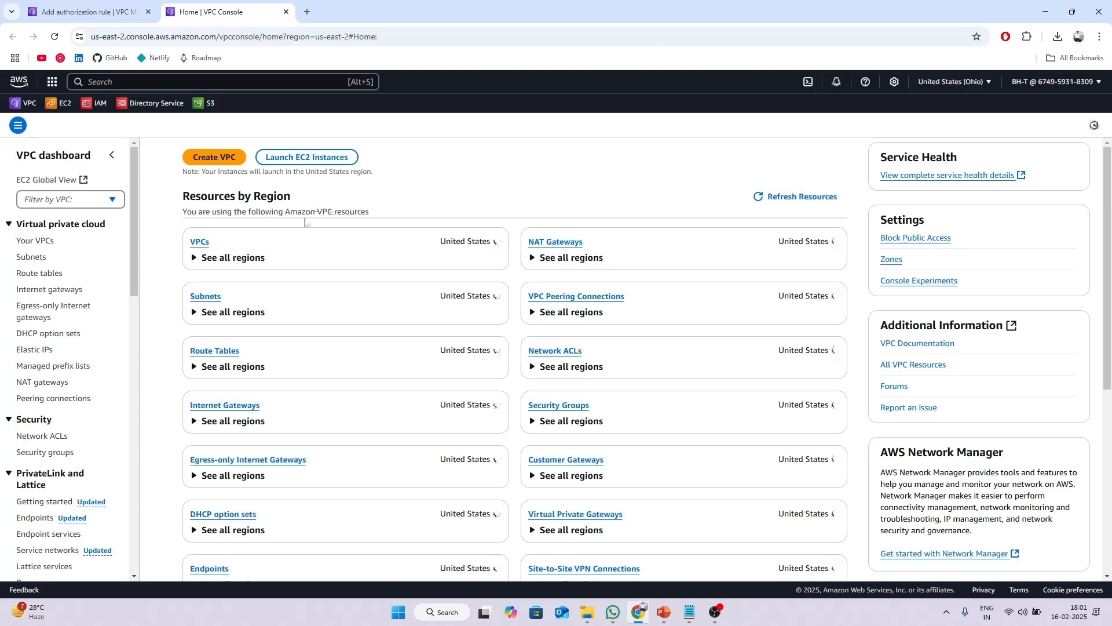
Copy test-vpc's IPv4 CIDR 192.168.0.0/24 and return to the Add authorization rule form.
click(36, 240)
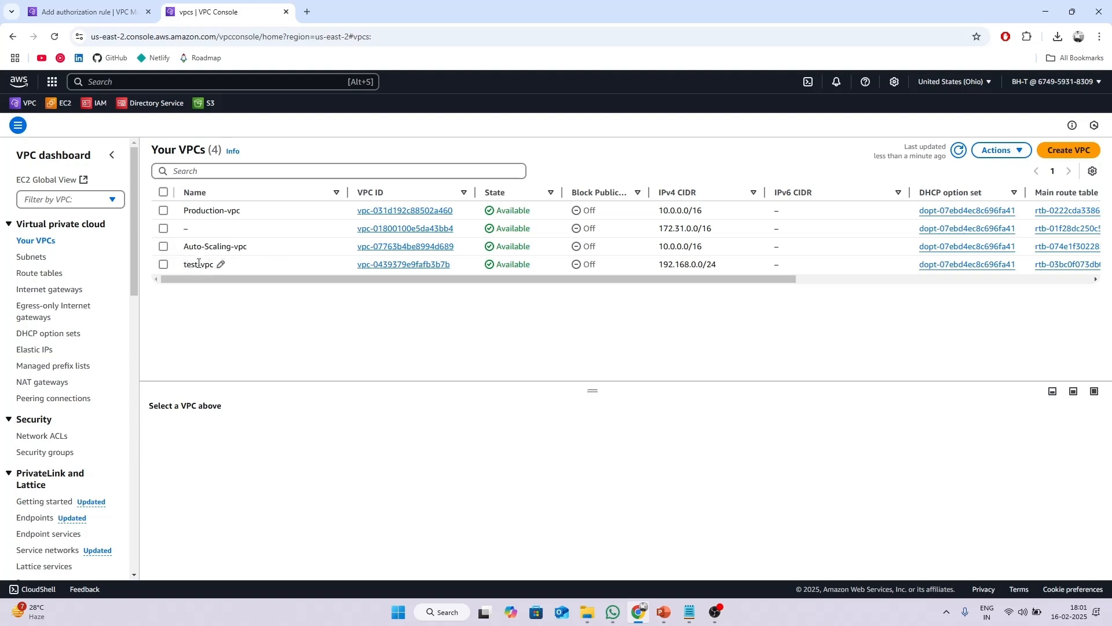
click(164, 264)
drag(593, 390, 620, 299)
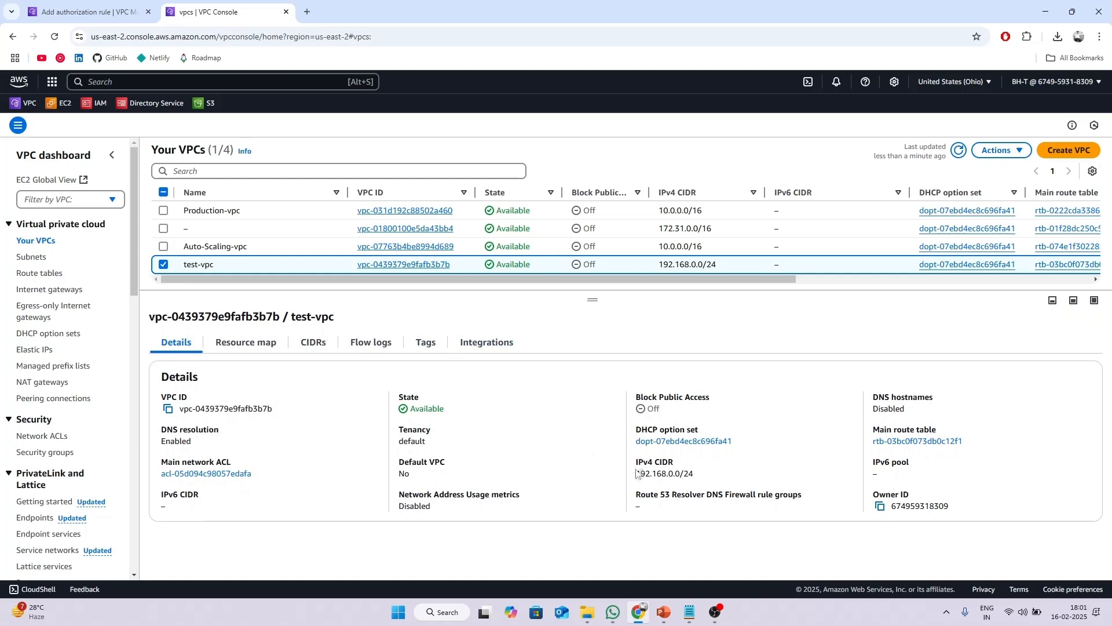
drag(636, 474, 697, 482)
key(ctrl+c)
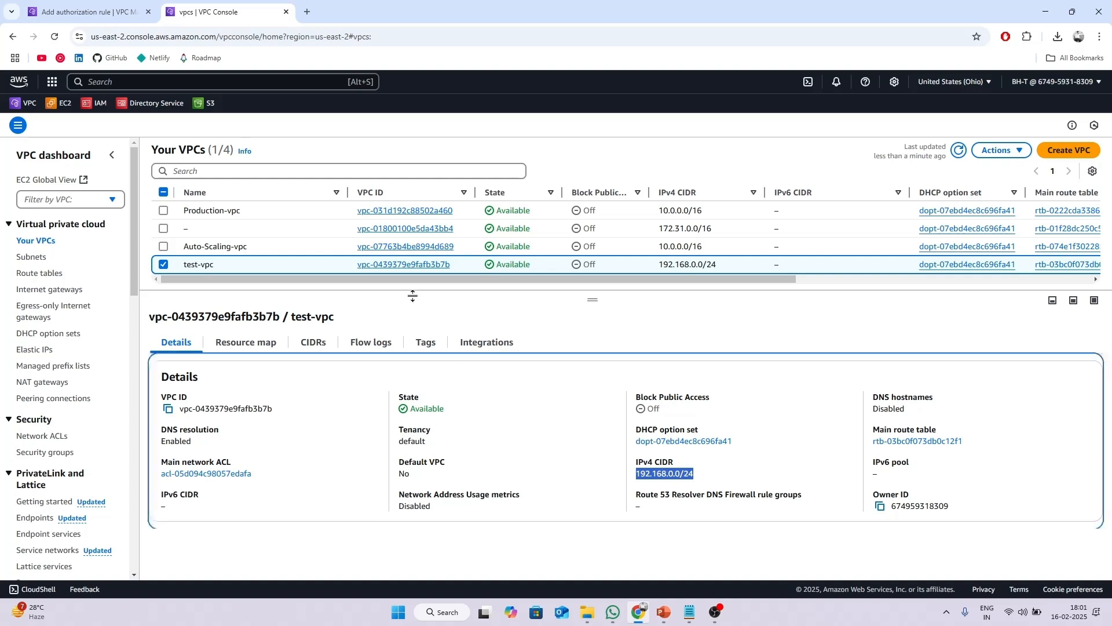
click(87, 12)
click(326, 269)
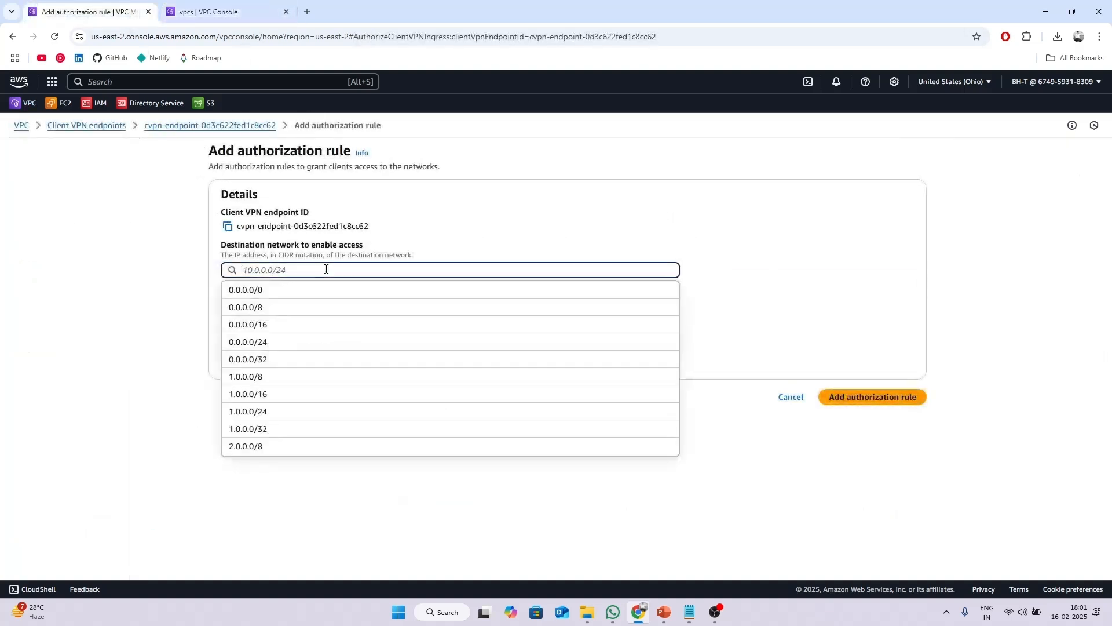
Paste 192.168.0.0/24 as the destination network and add the rule allowing all users.
text(v)
key(BackSpace)
key(ctrl+v)
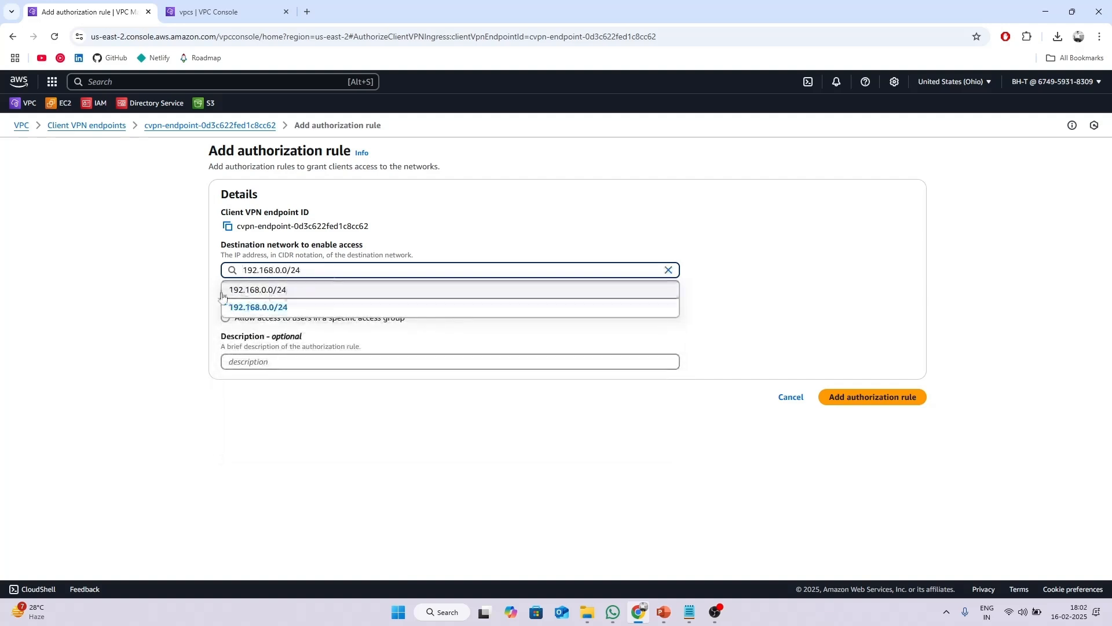
click(187, 295)
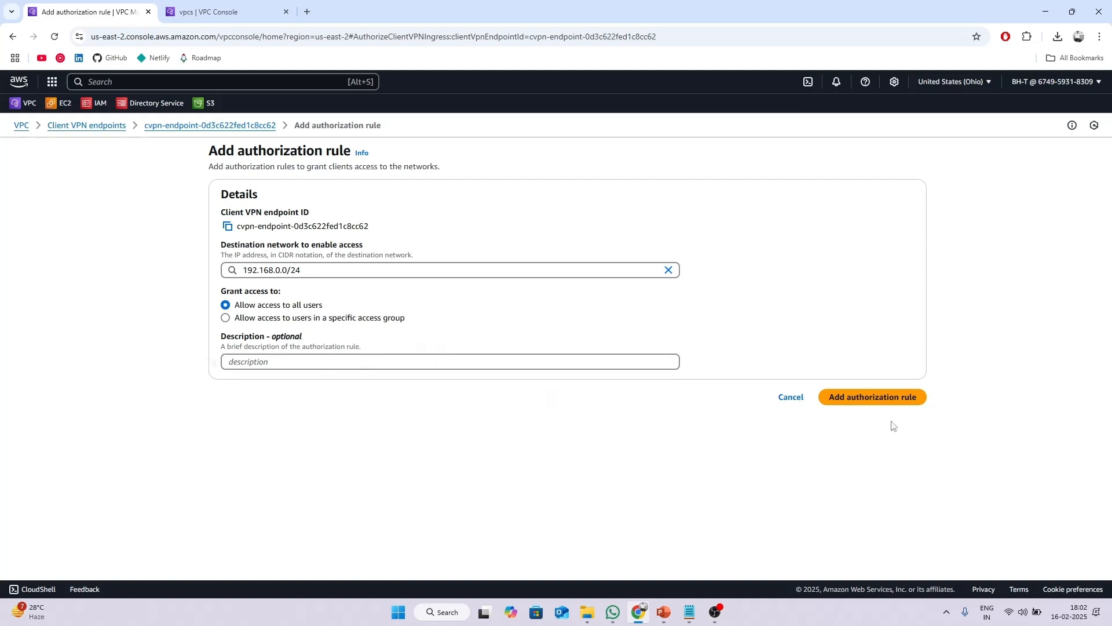
click(881, 402)
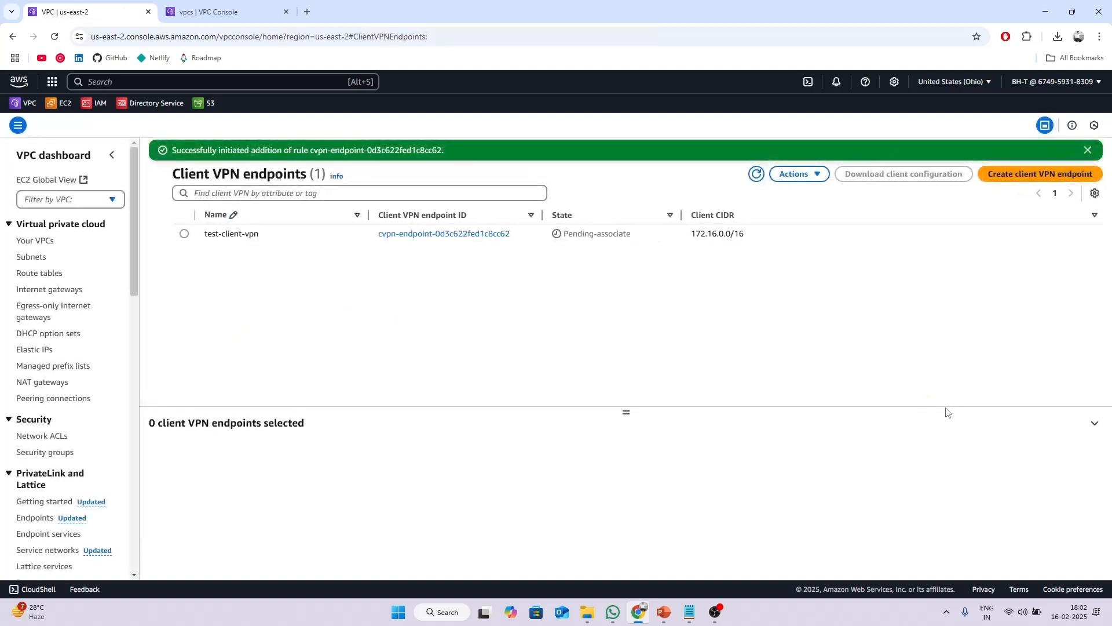
Check test-client-vpn's target network association, authorization rule and route table, refreshing their status.
click(184, 234)
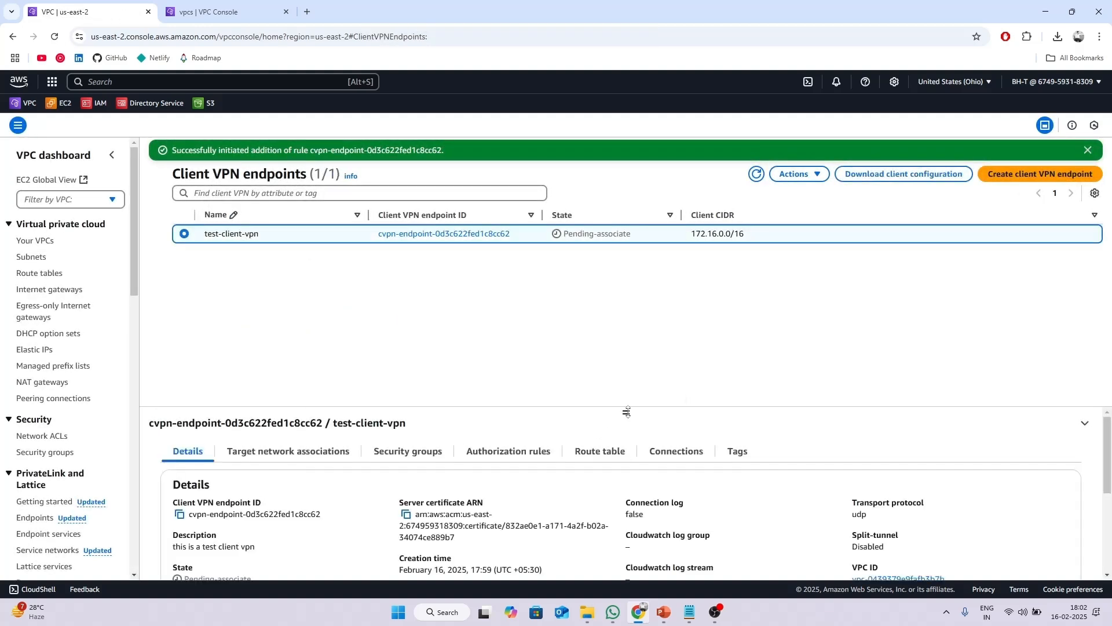
drag(627, 411, 629, 316)
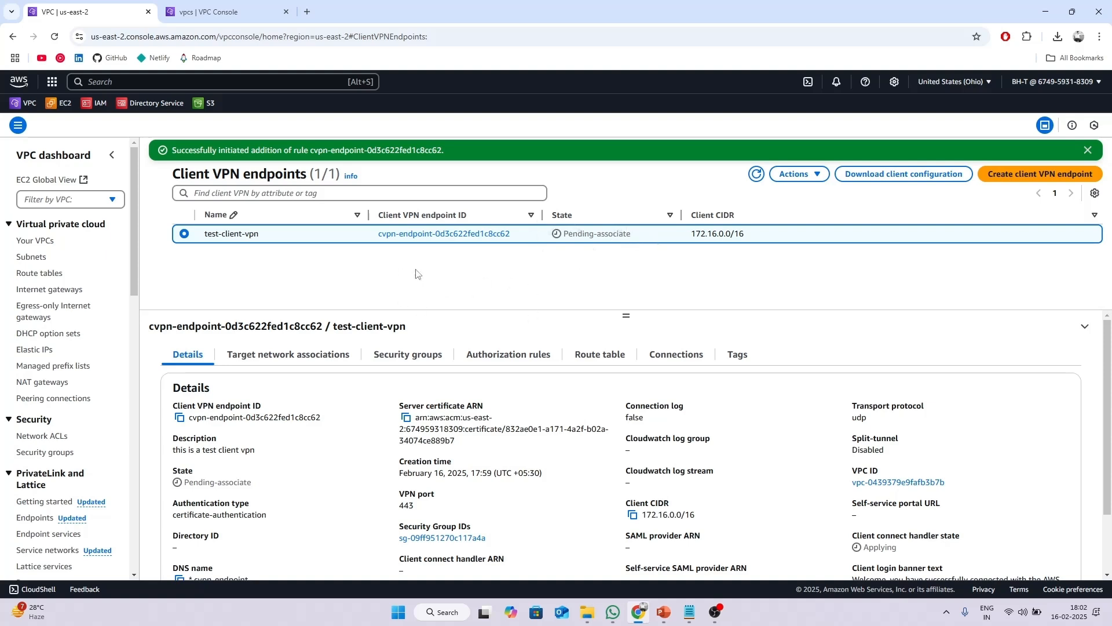
click(328, 360)
drag(626, 316, 627, 287)
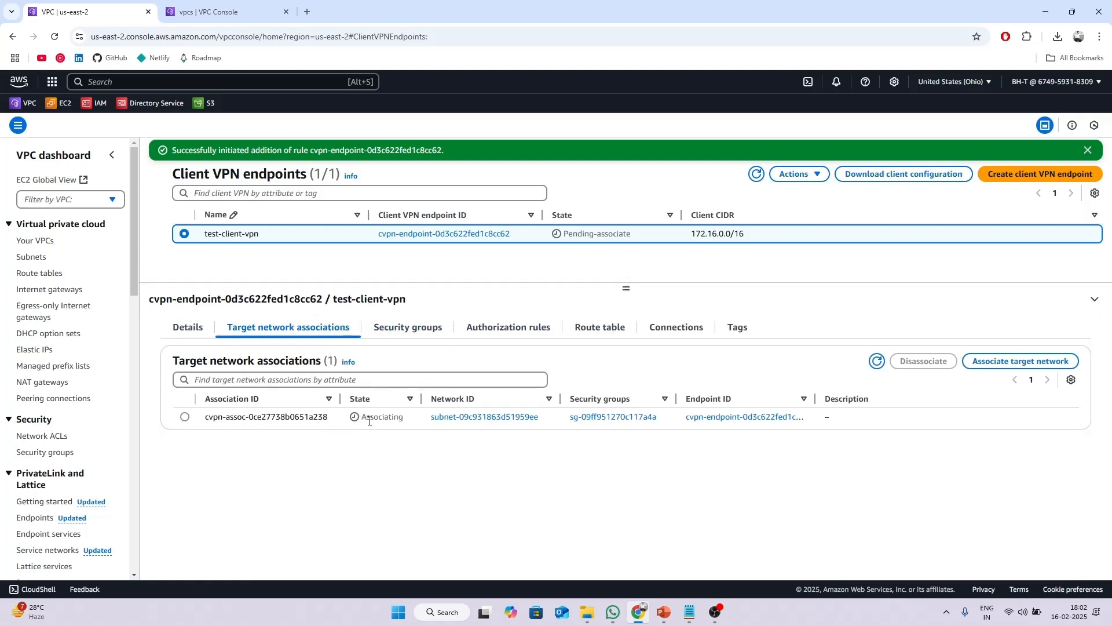
click(501, 329)
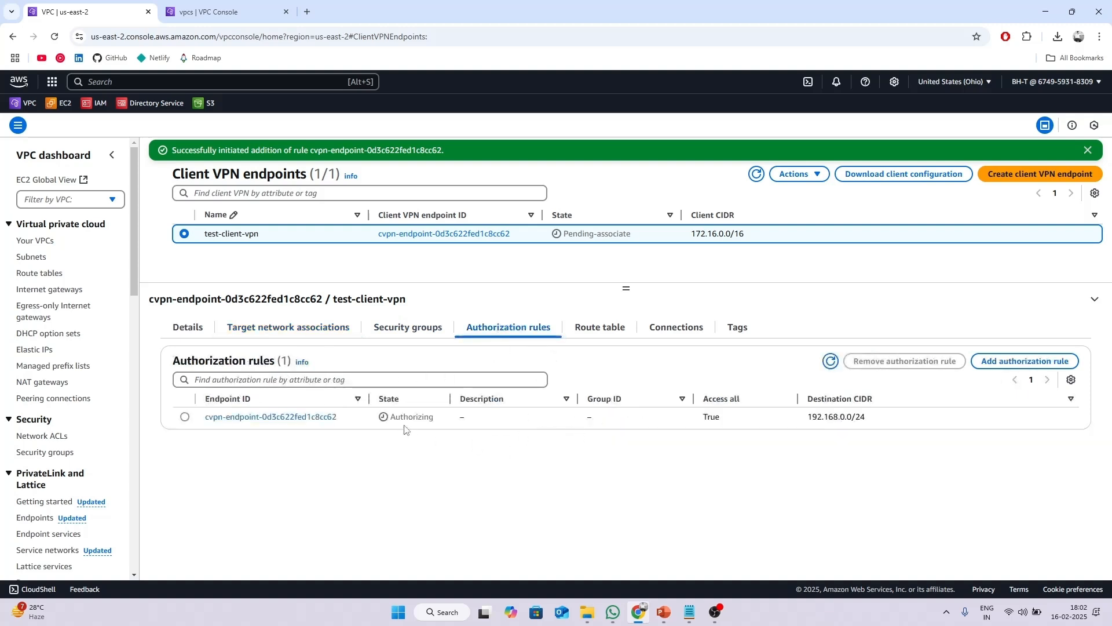
click(600, 328)
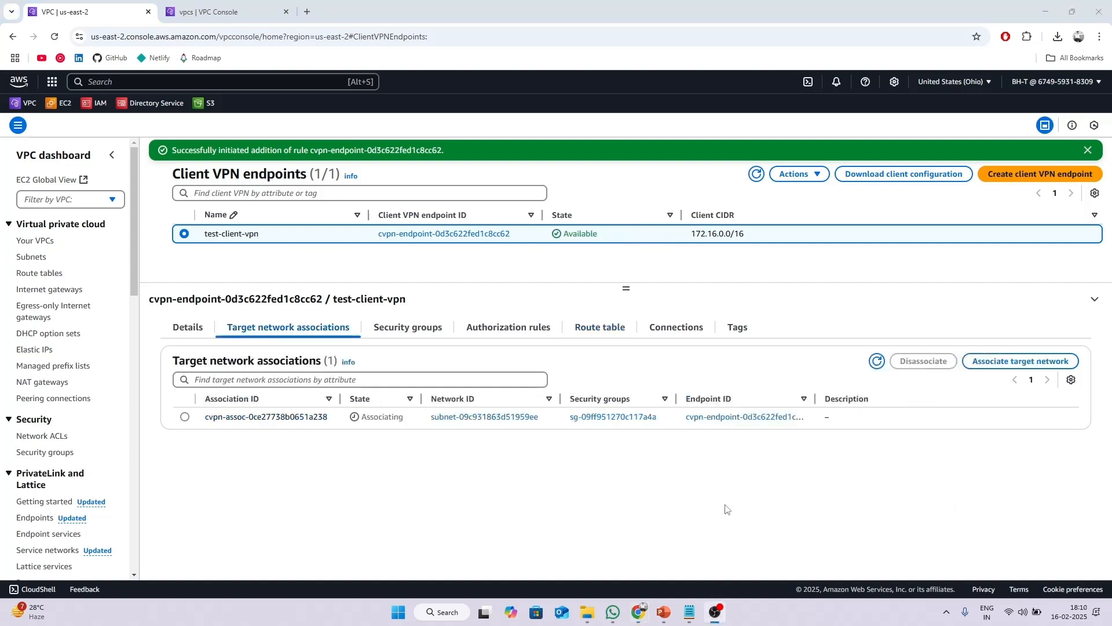
click(757, 174)
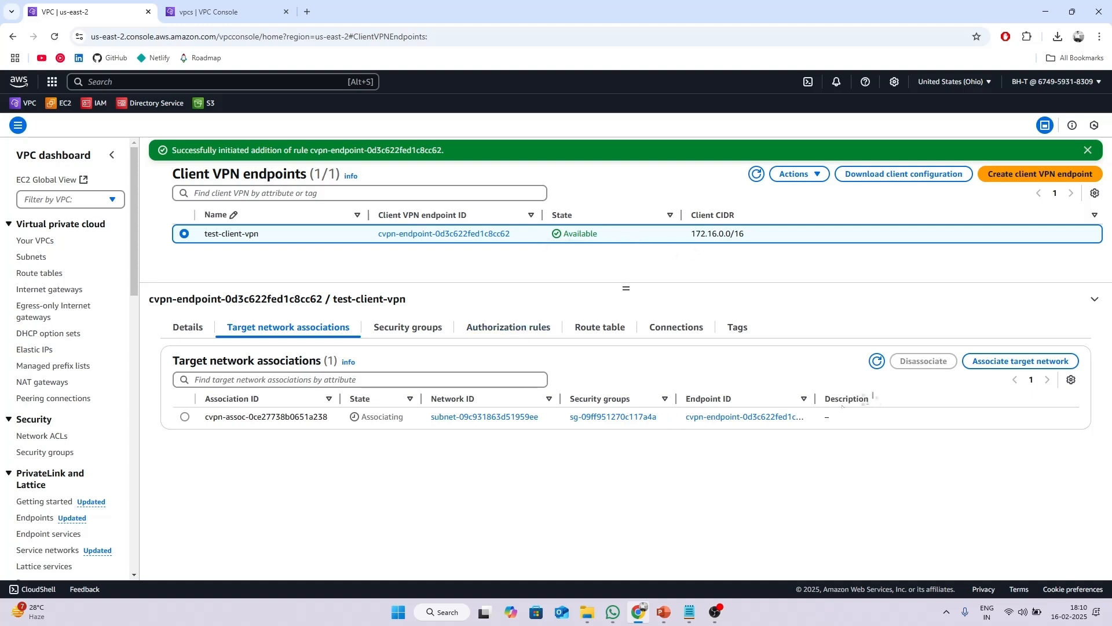
click(876, 361)
click(523, 328)
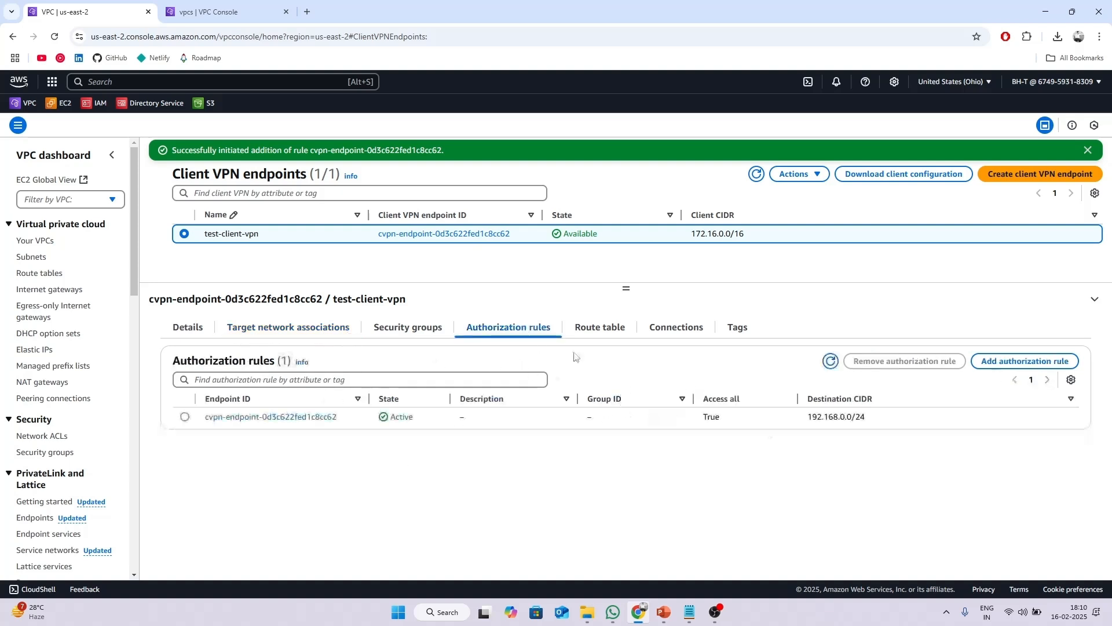
click(603, 327)
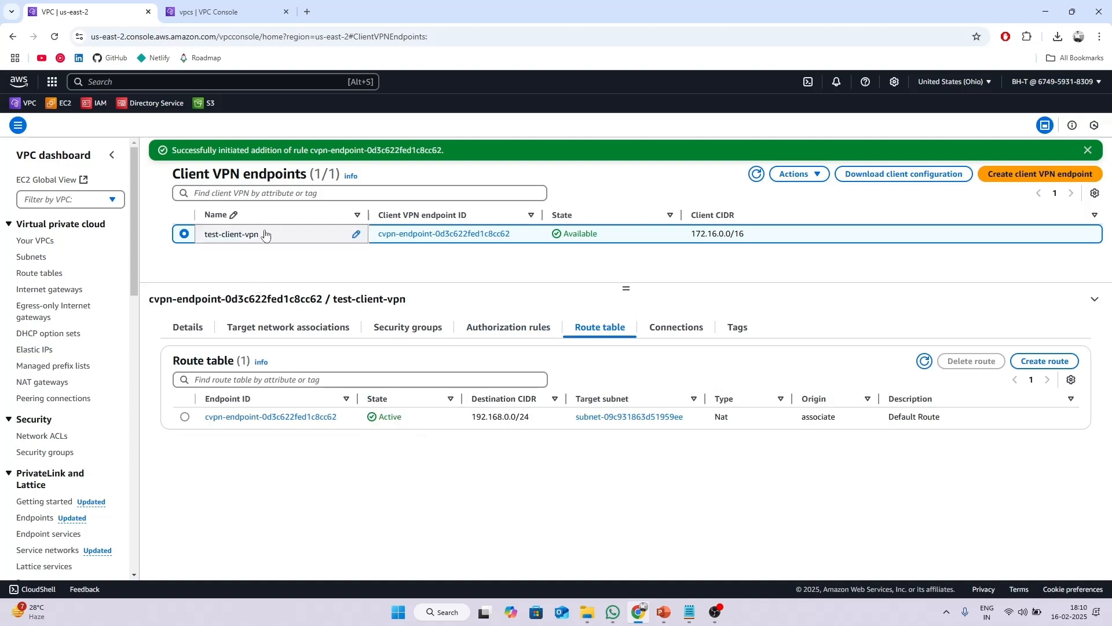
Download the client configuration file downloaded-client-config.ovpn.
click(907, 178)
click(776, 397)
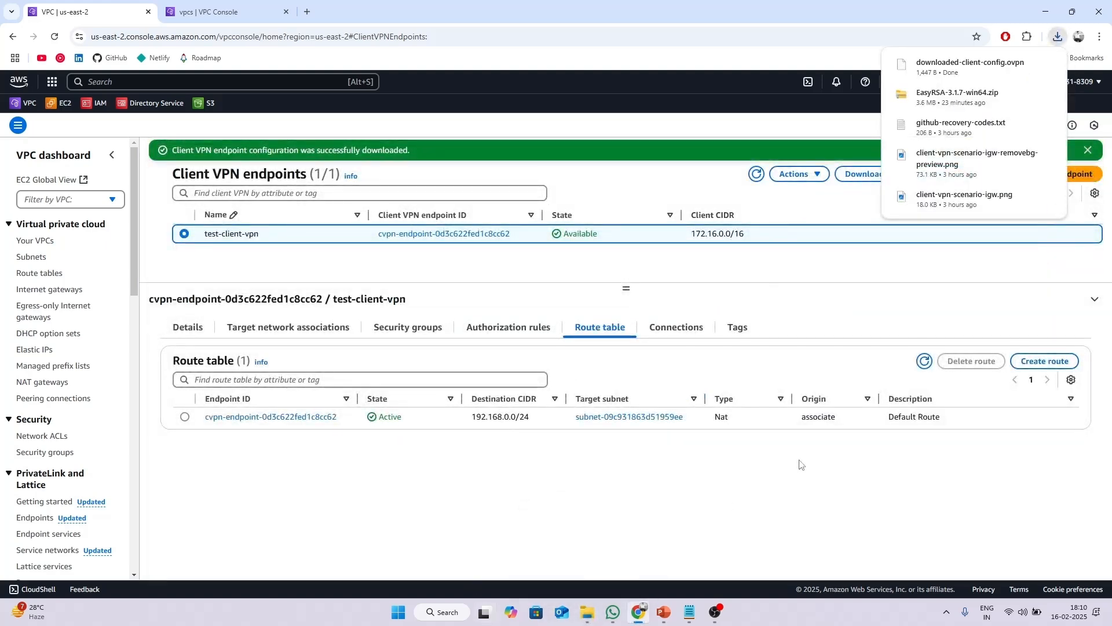
click(587, 612)
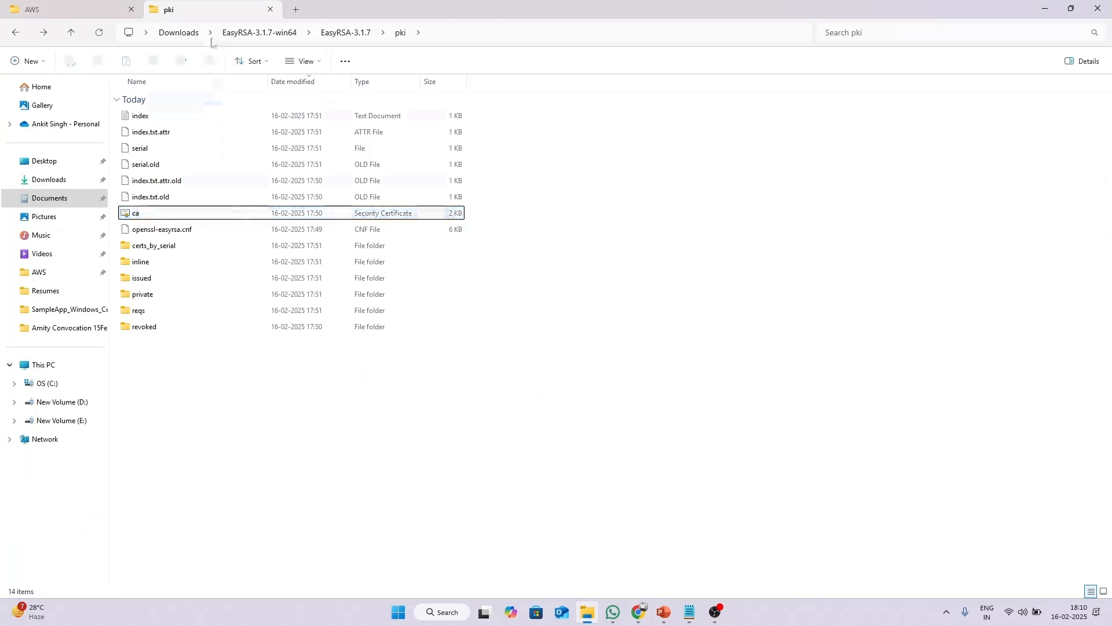
Open downloaded-client-config.ovpn from the Downloads folder in Notepad.
click(189, 33)
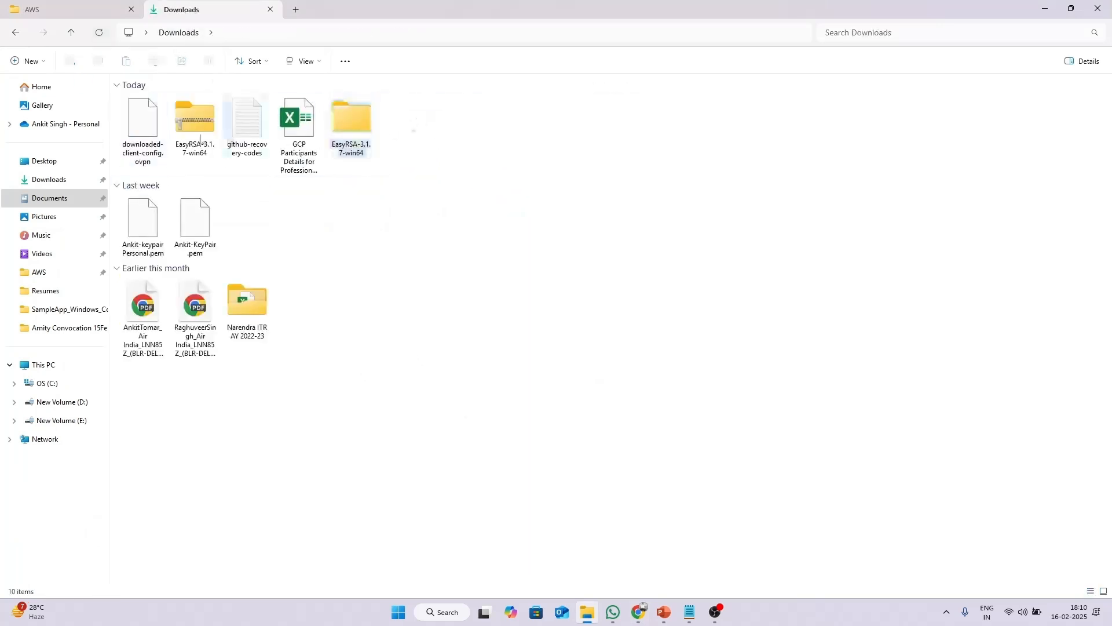
click(60, 217)
click(58, 198)
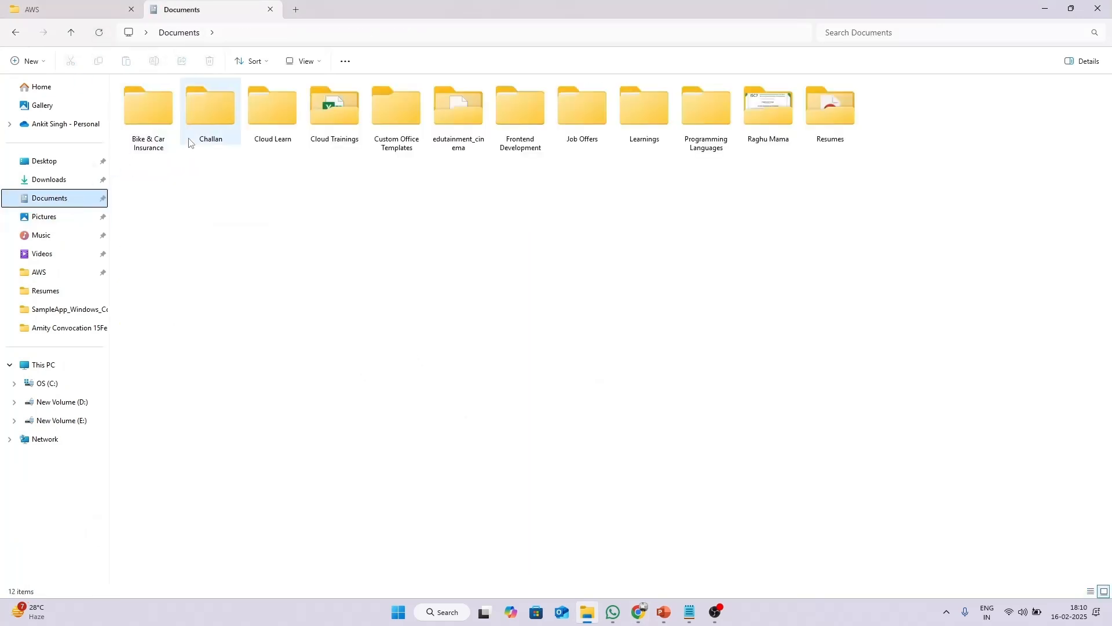
click(48, 179)
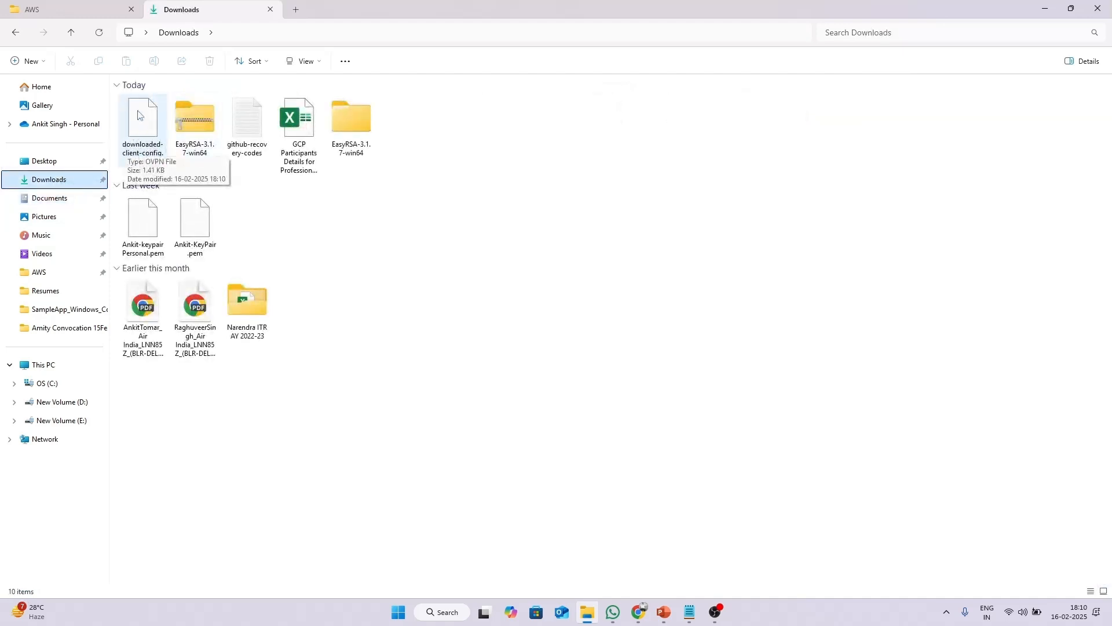
click(140, 149)
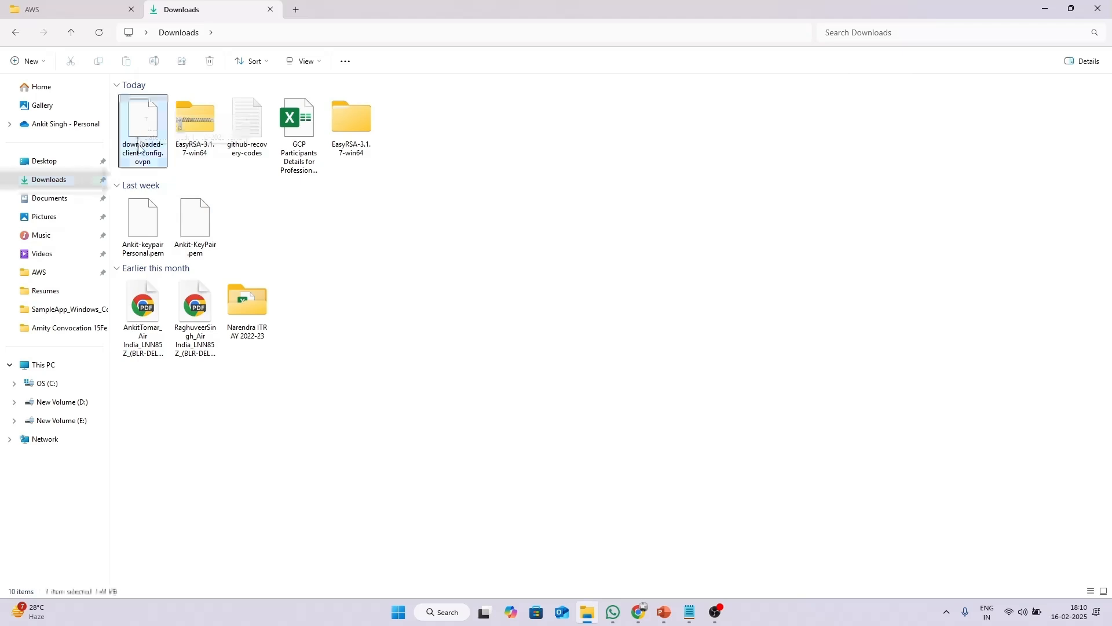
right_click(141, 146)
mouse_move(194, 183)
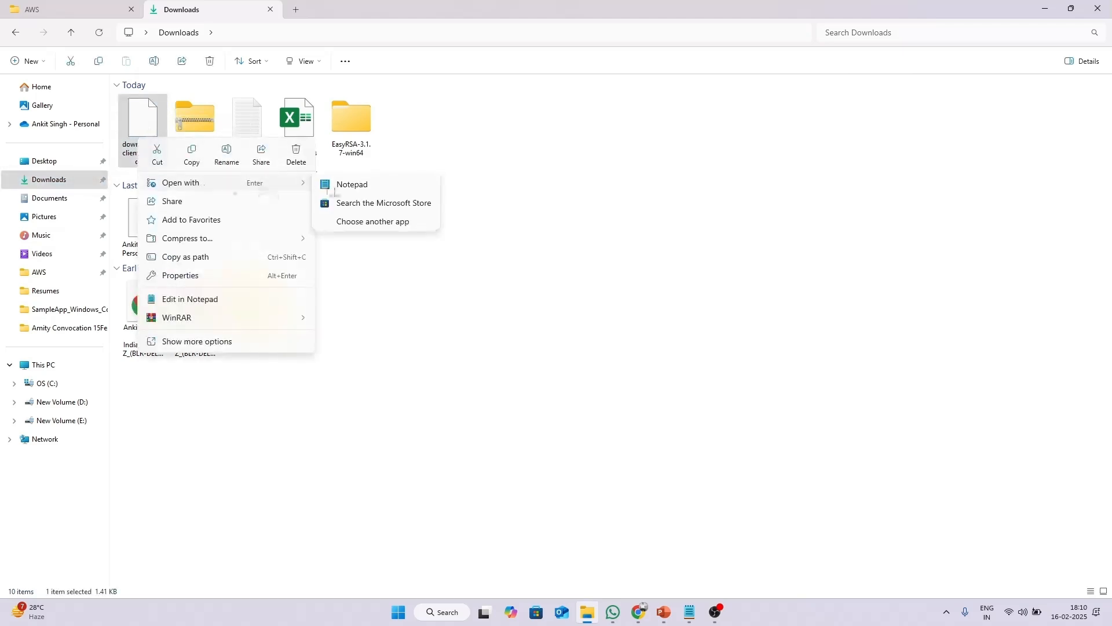
click(337, 185)
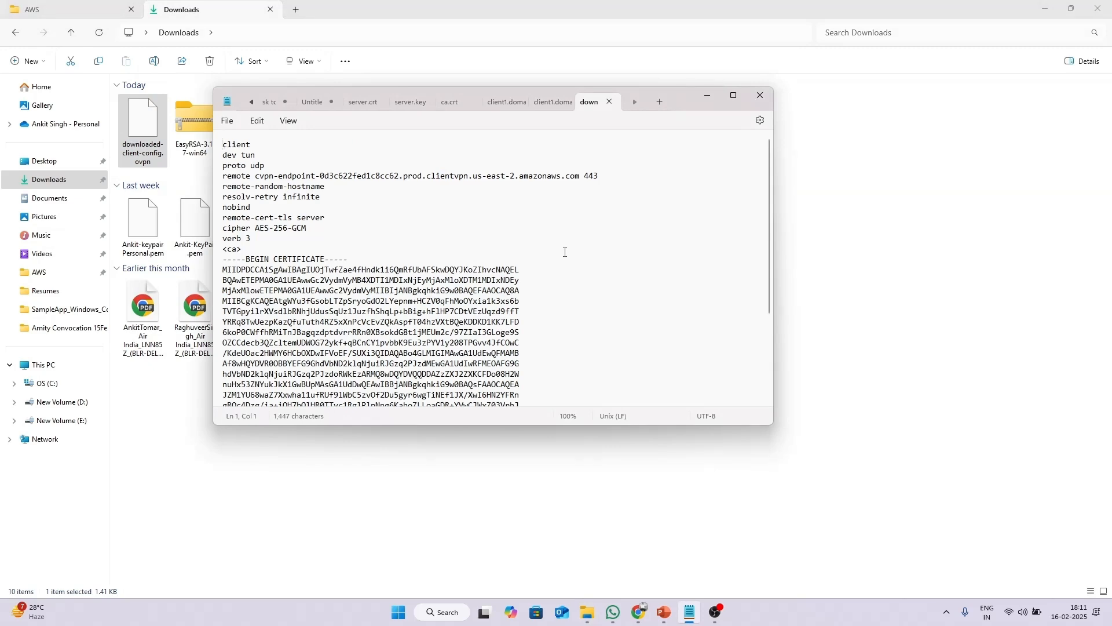
scroll(554, 246, down, 4)
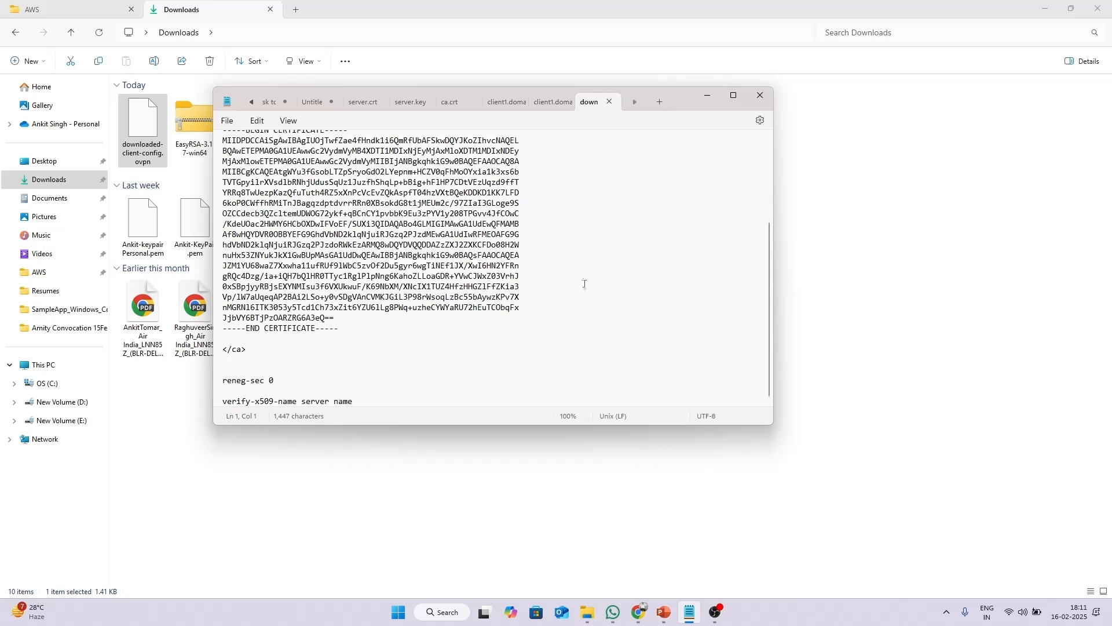
Type <cert></cert> and <key></key> tags below the verify-x509-name line.
click(382, 400)
key(Return)
key(Return)
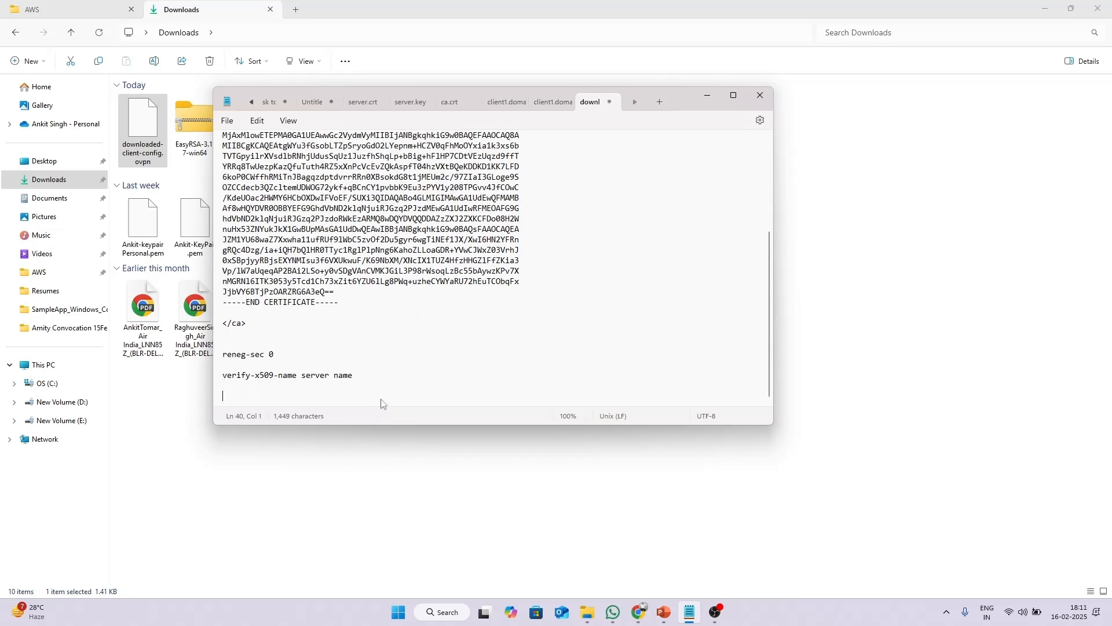
text(<cert></cert>)
key(End)
key(Return)
text(<)
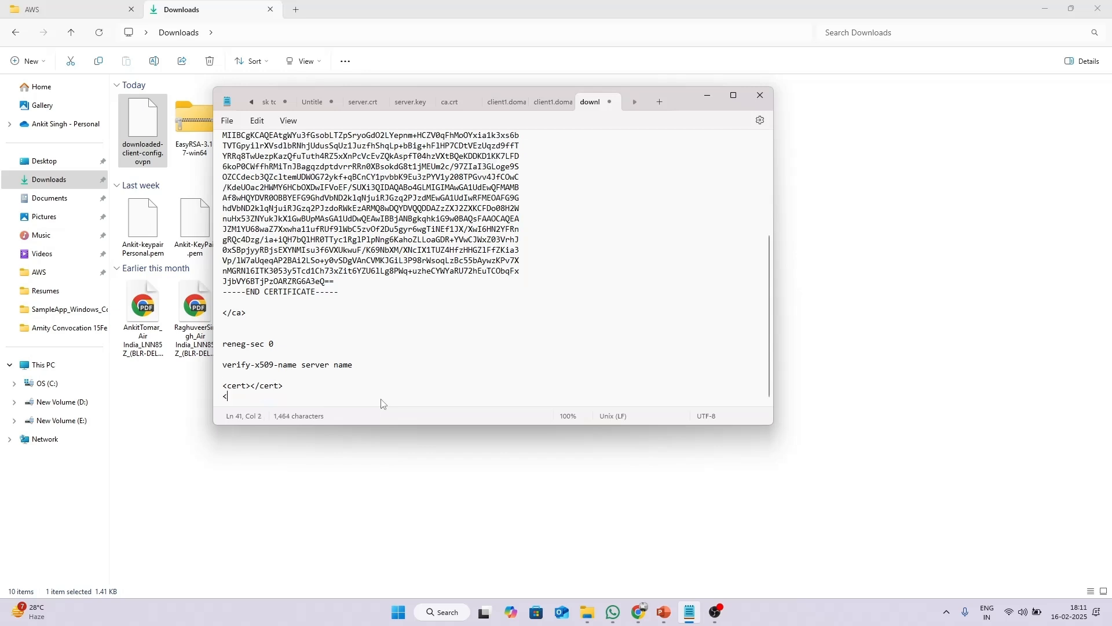
text(key)
text(><)
text(><)
text(/key>)
key(Up)
Put the <cert> and </cert> tags on separate lines with a blank line between.
scroll(319, 381, up, 1)
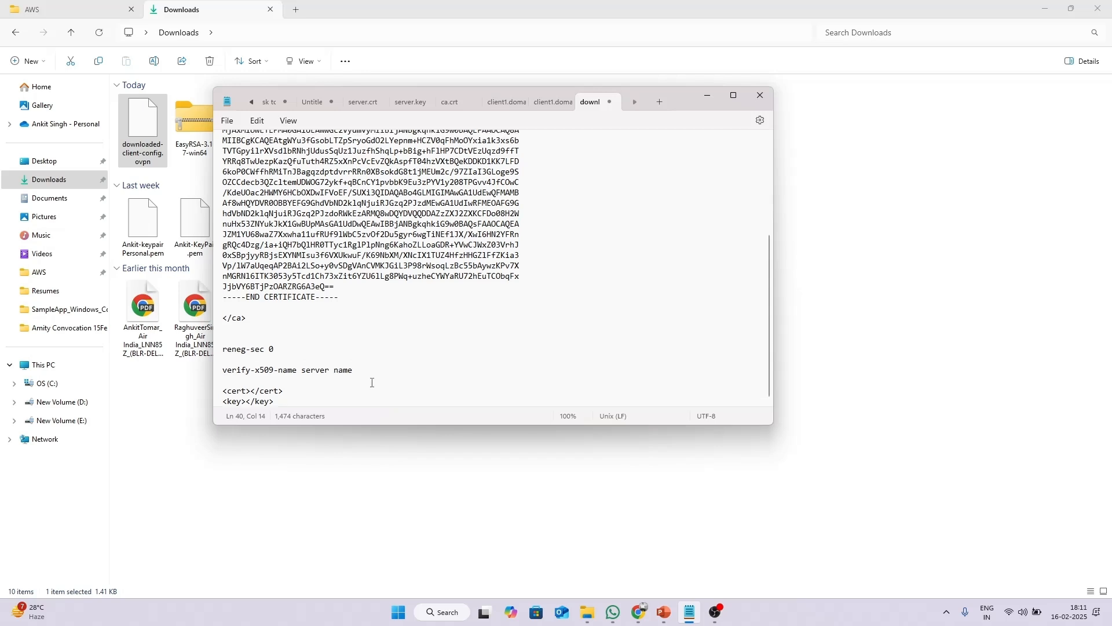
click(253, 391)
click(224, 399)
key(Return)
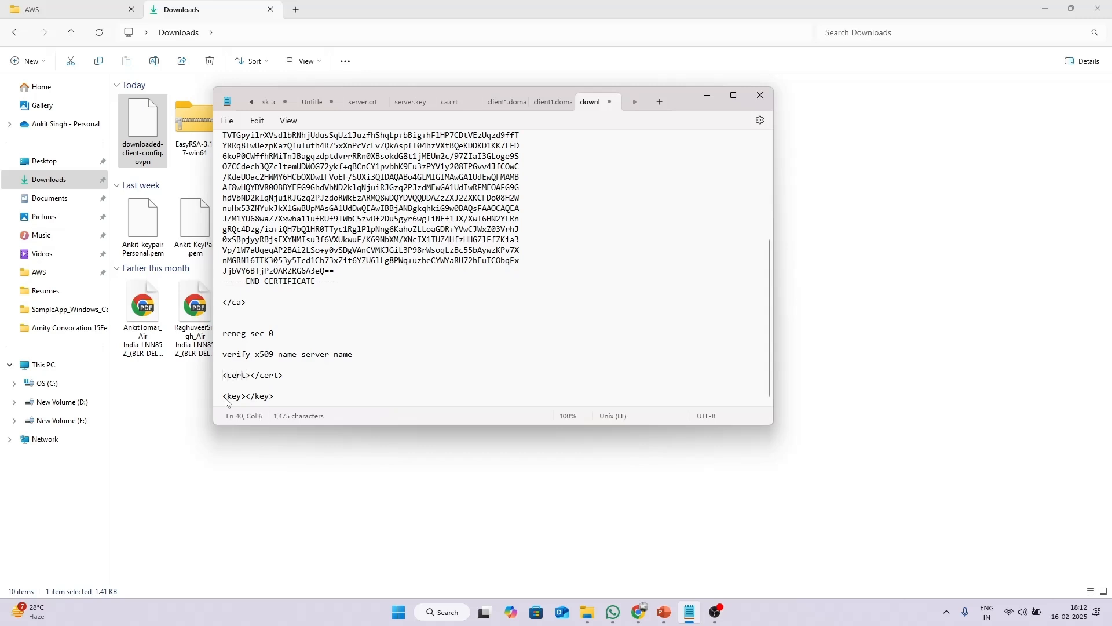
key(Return)
key(Return)
click(707, 96)
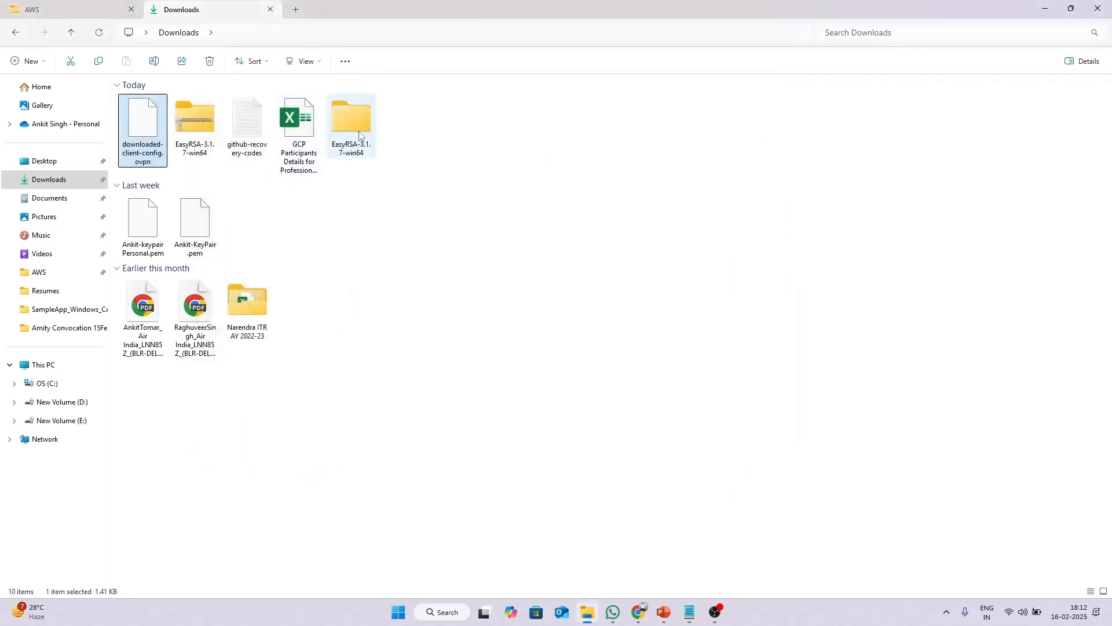
Open the client1.domain.tld certificate from EasyRSA's pki\issued folder in Notepad.
double_click(359, 135)
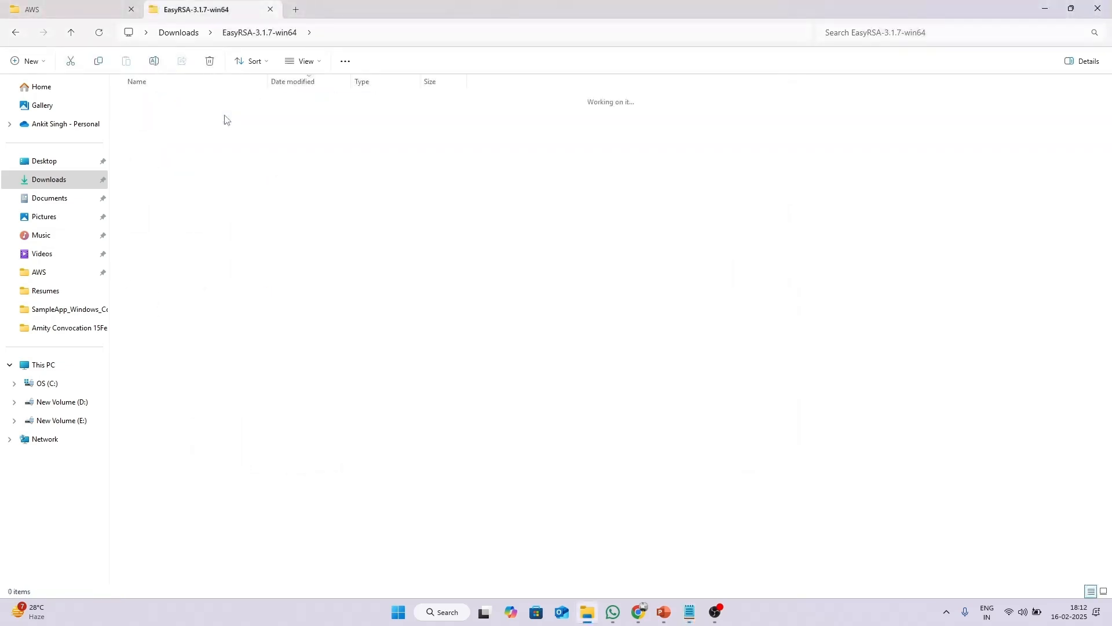
double_click(226, 117)
click(207, 331)
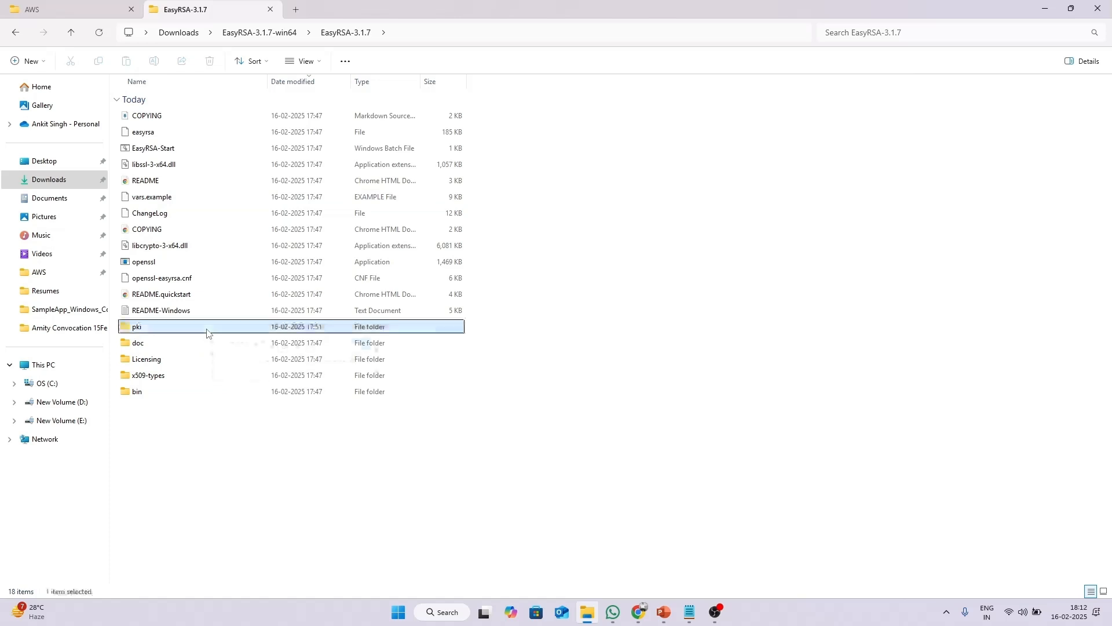
double_click(207, 331)
double_click(166, 281)
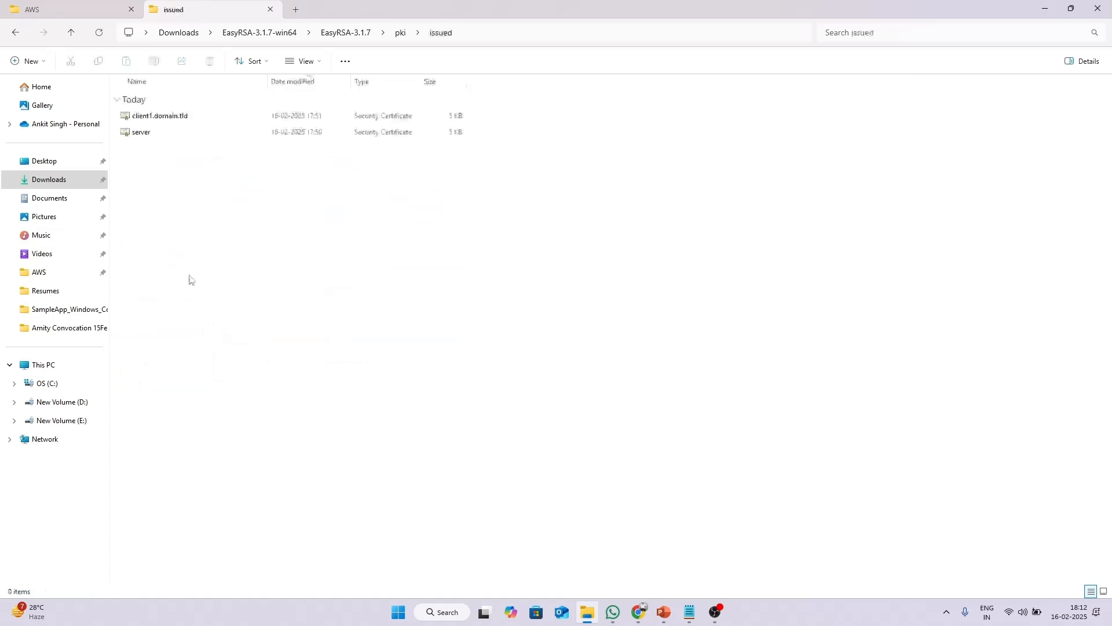
click(176, 117)
right_click(180, 119)
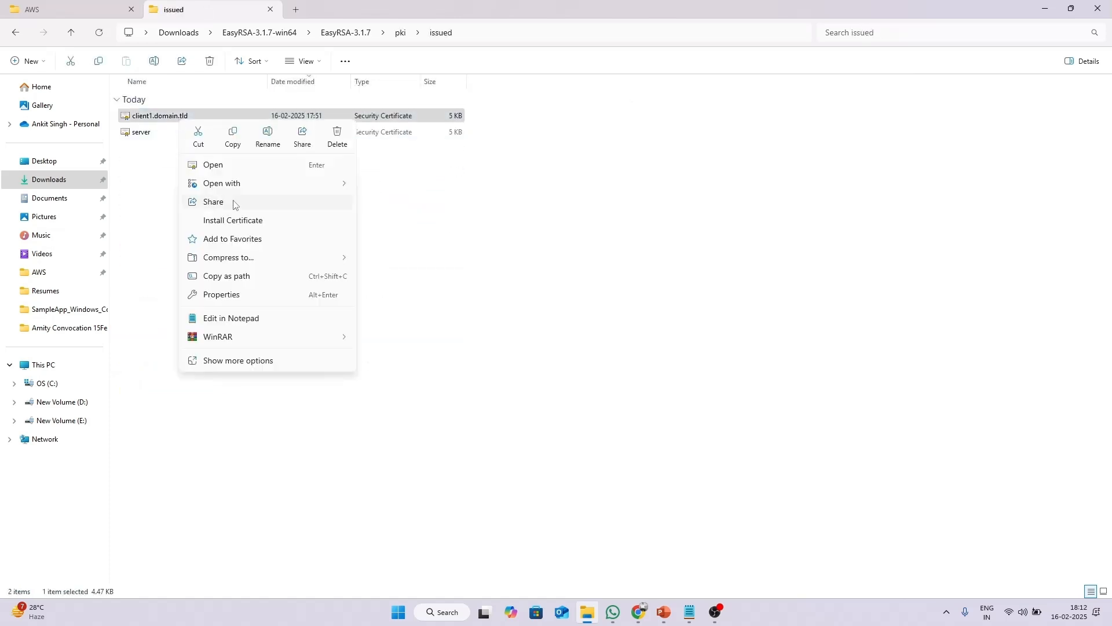
mouse_move(272, 184)
click(399, 204)
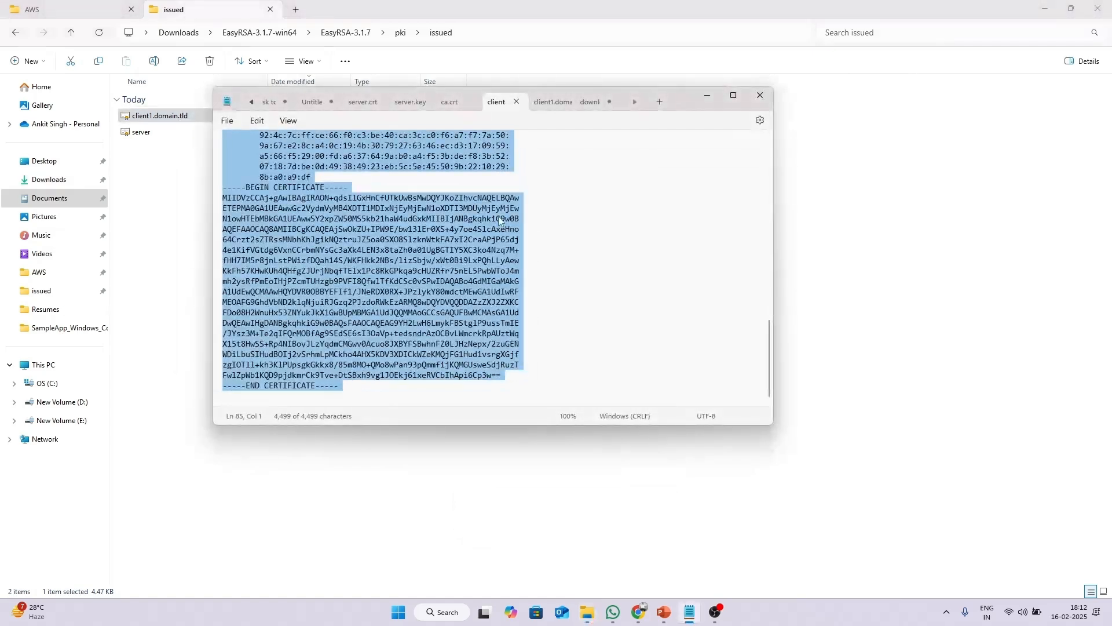
Paste the certificate into the .ovpn <cert> block and split the <key> tags onto separate lines.
click(590, 103)
key(ctrl+v)
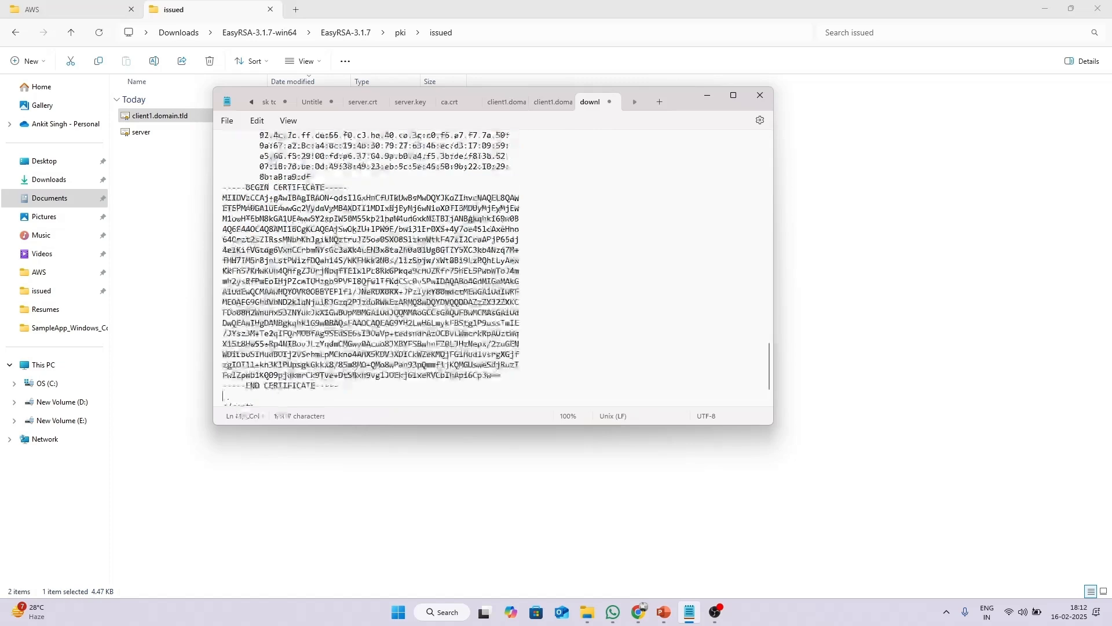
key(BackSpace)
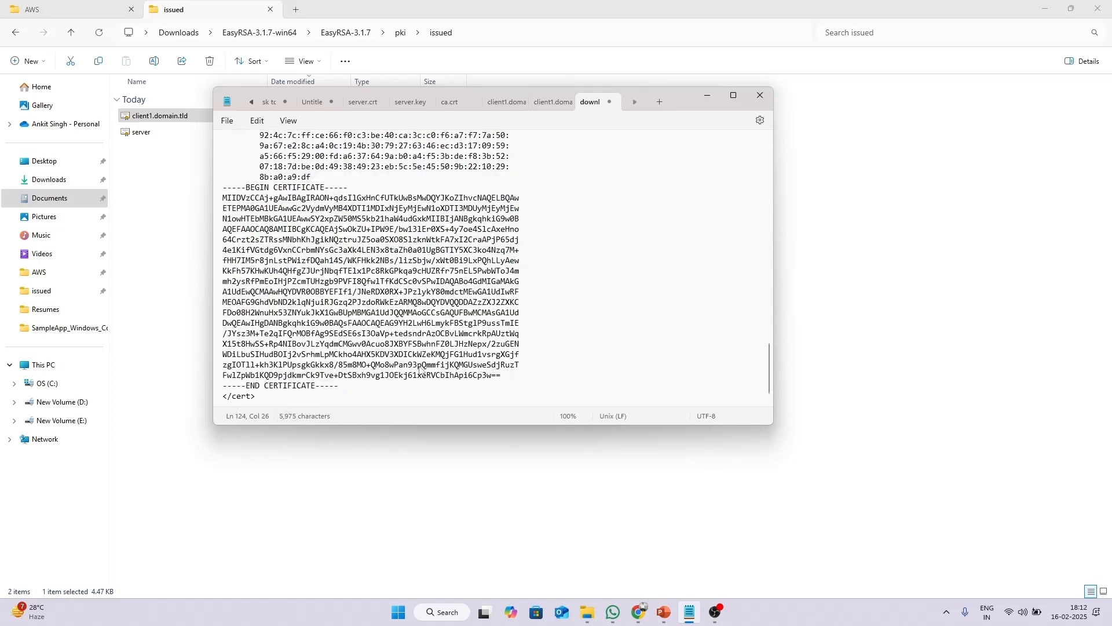
scroll(422, 371, down, 1)
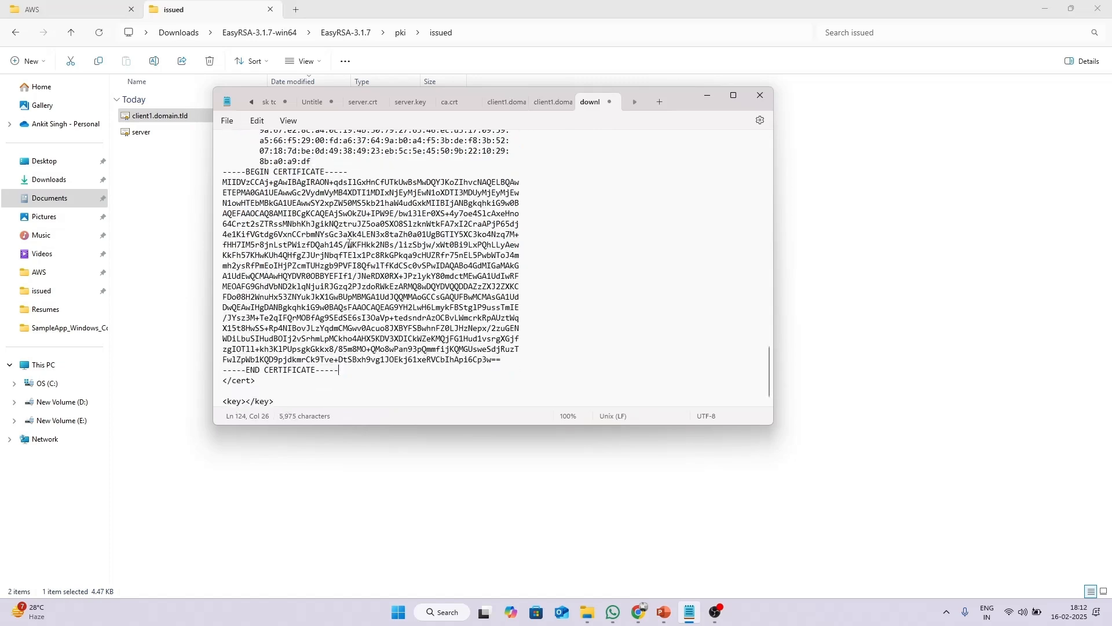
click(246, 401)
key(Return)
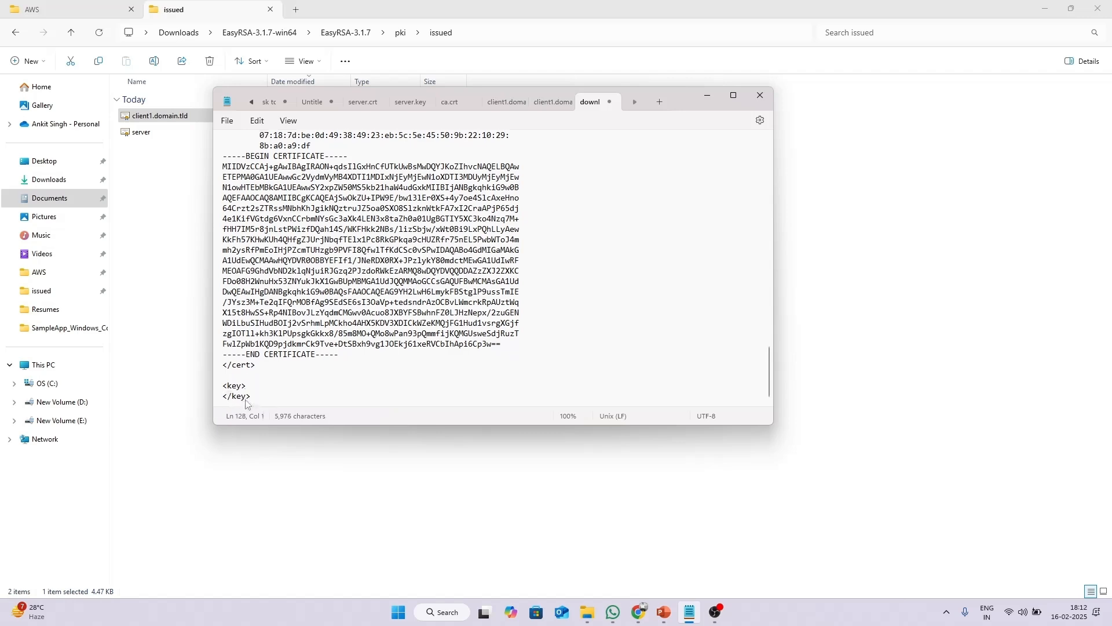
key(Return)
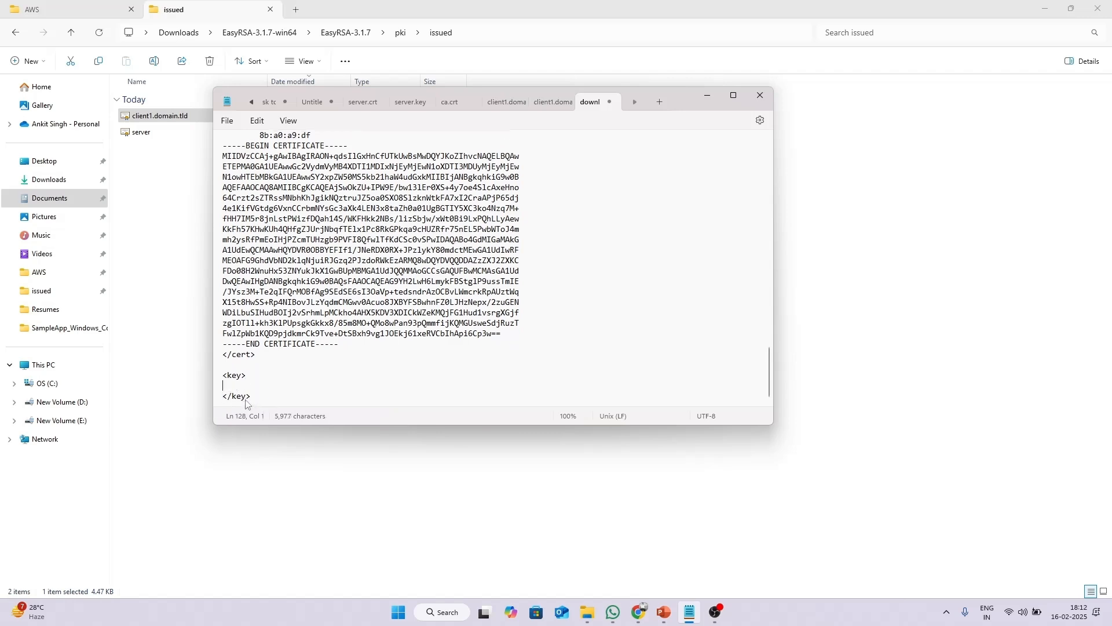
click(707, 95)
click(515, 239)
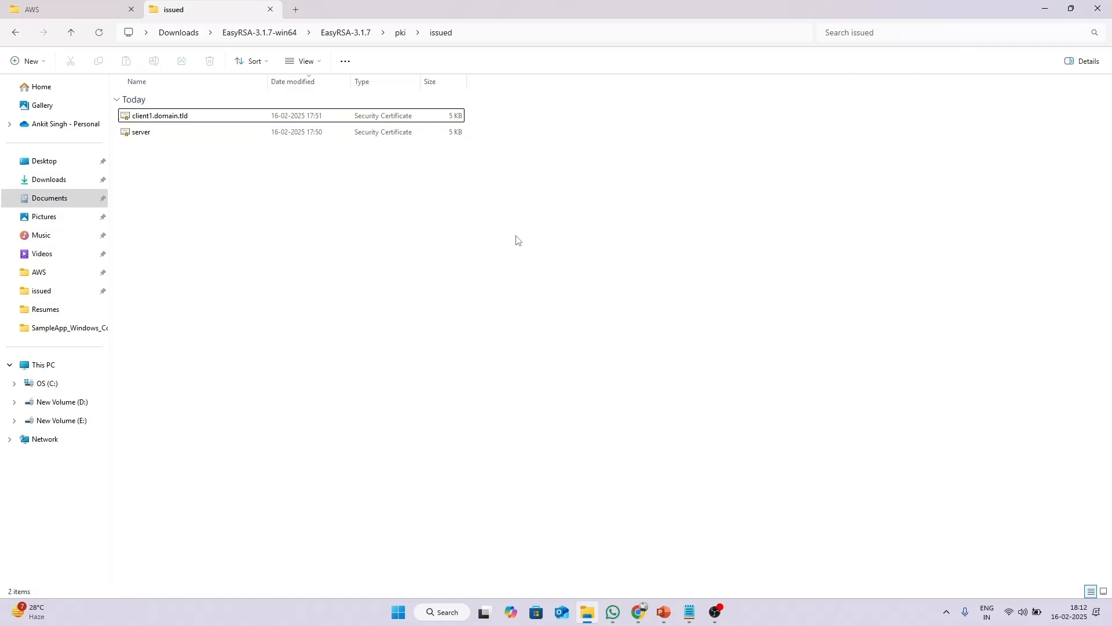
Open client1.domain.tld.key from the pki\private folder in Notepad.
key(alt+Up)
key(Up)
key(Down)
key(Down)
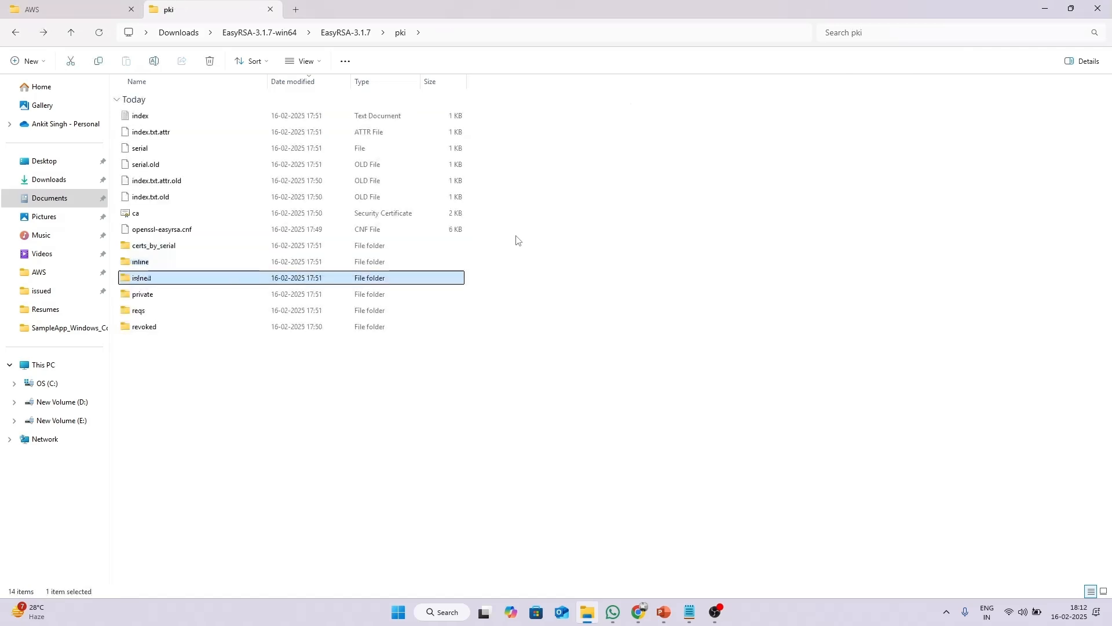
key(Return)
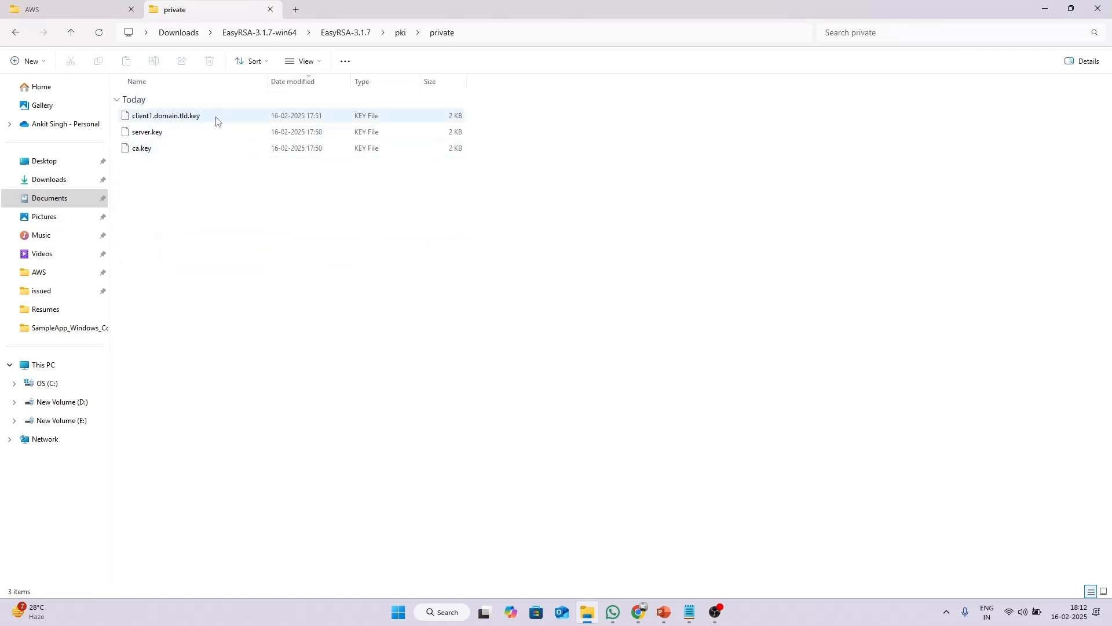
click(214, 117)
right_click(215, 118)
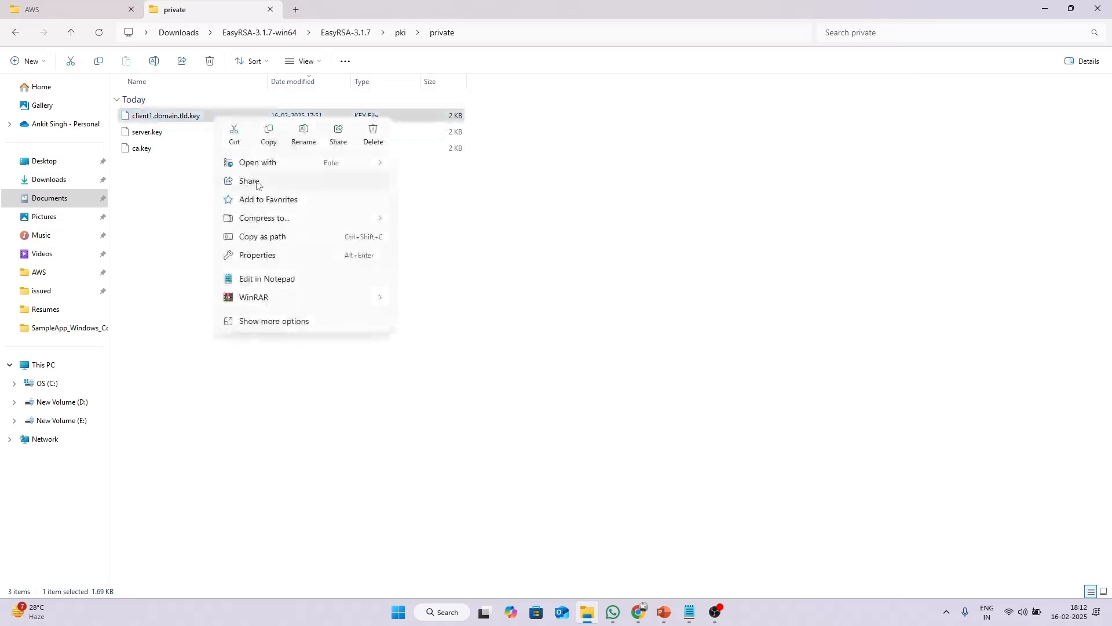
mouse_move(373, 168)
click(435, 164)
Copy the whole private key into the .ovpn's <key> block.
key(ctrl+a)
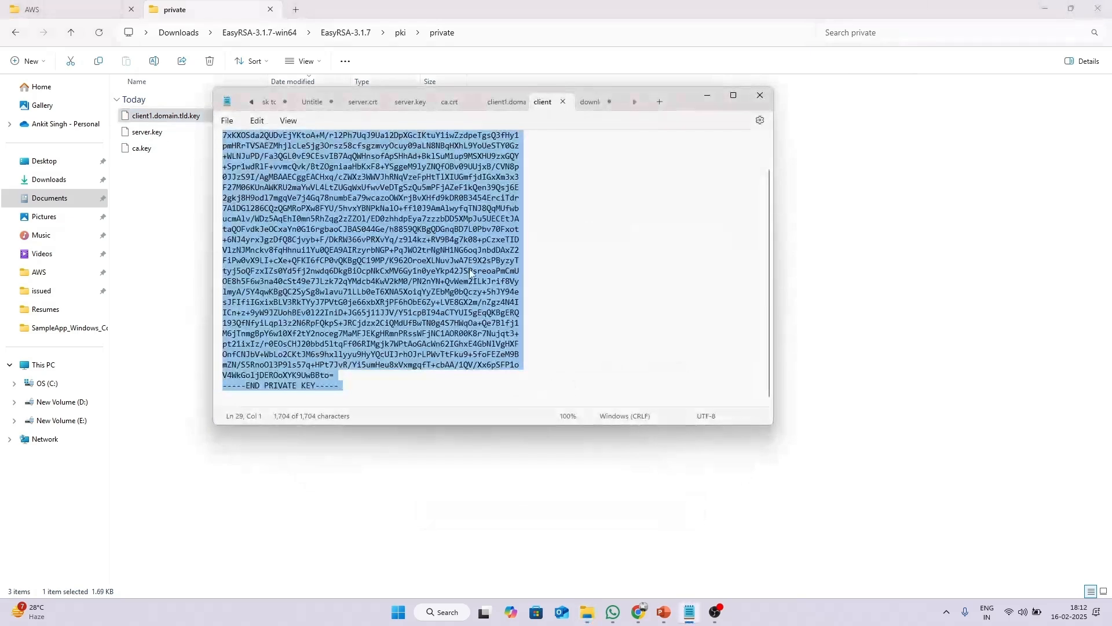
click(590, 103)
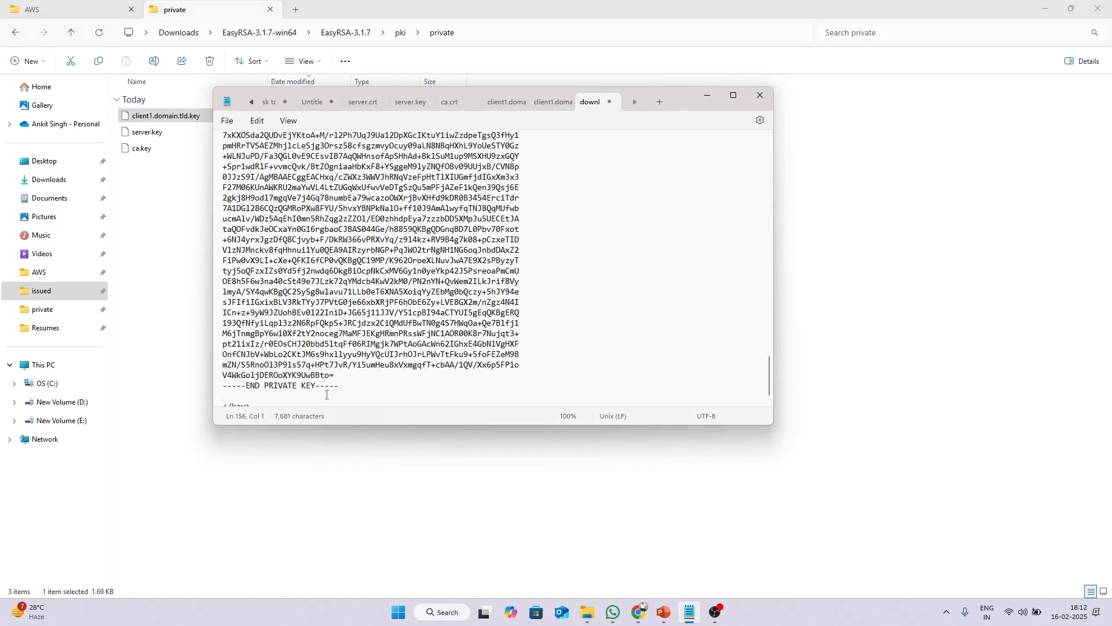
key(BackSpace)
click(709, 95)
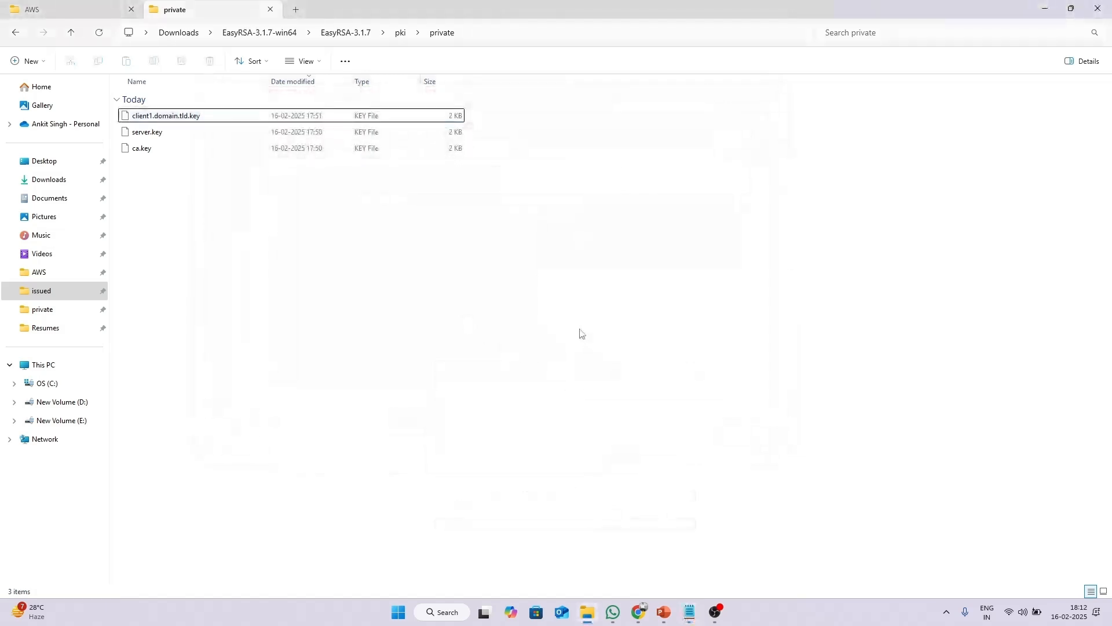
Search Google for 'aws client vpn download' in a new Chrome tab.
click(639, 612)
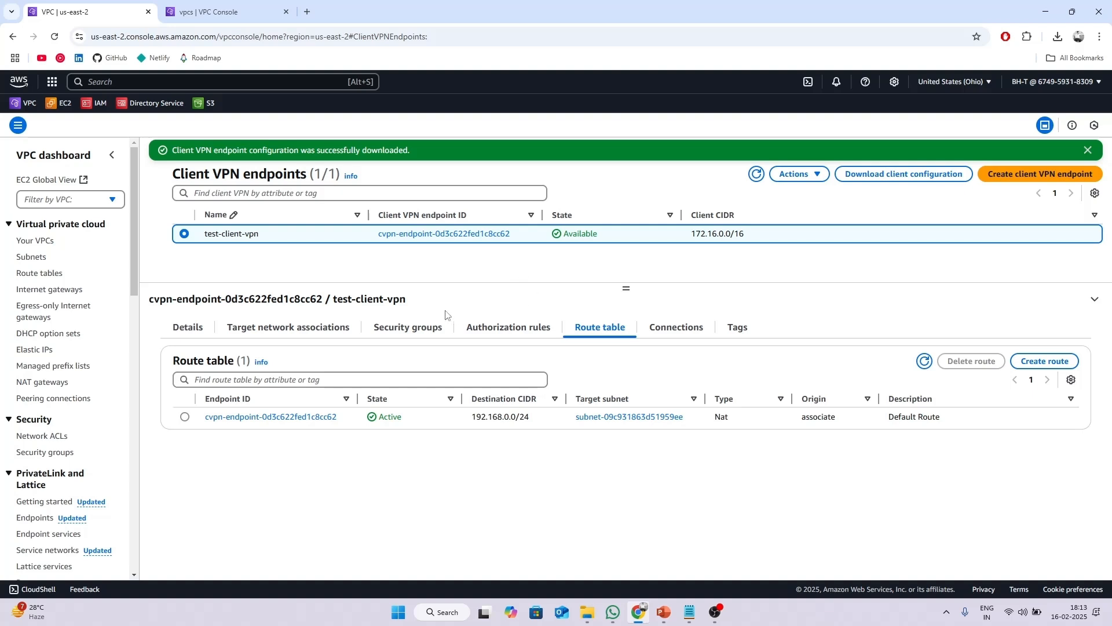
click(307, 12)
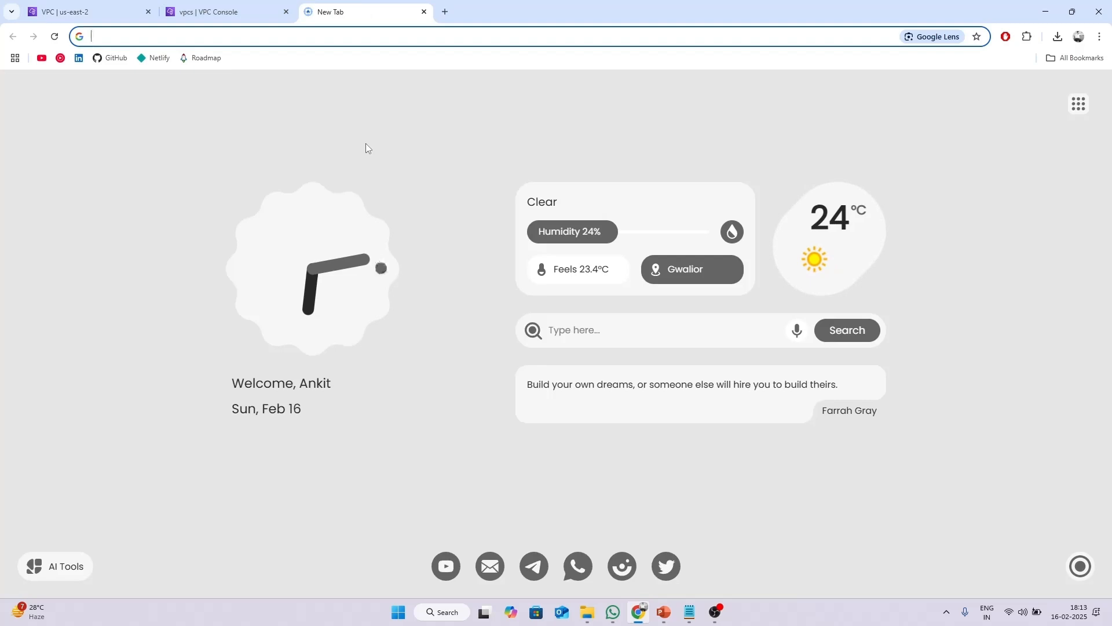
text(aws client vpnd)
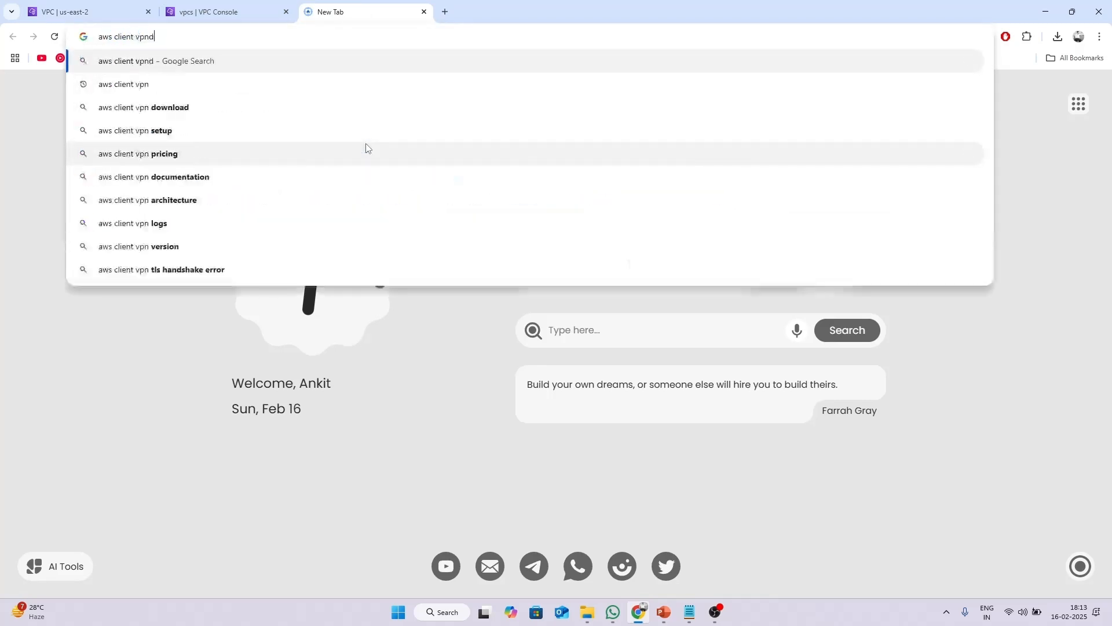
key(BackSpace)
text(download)
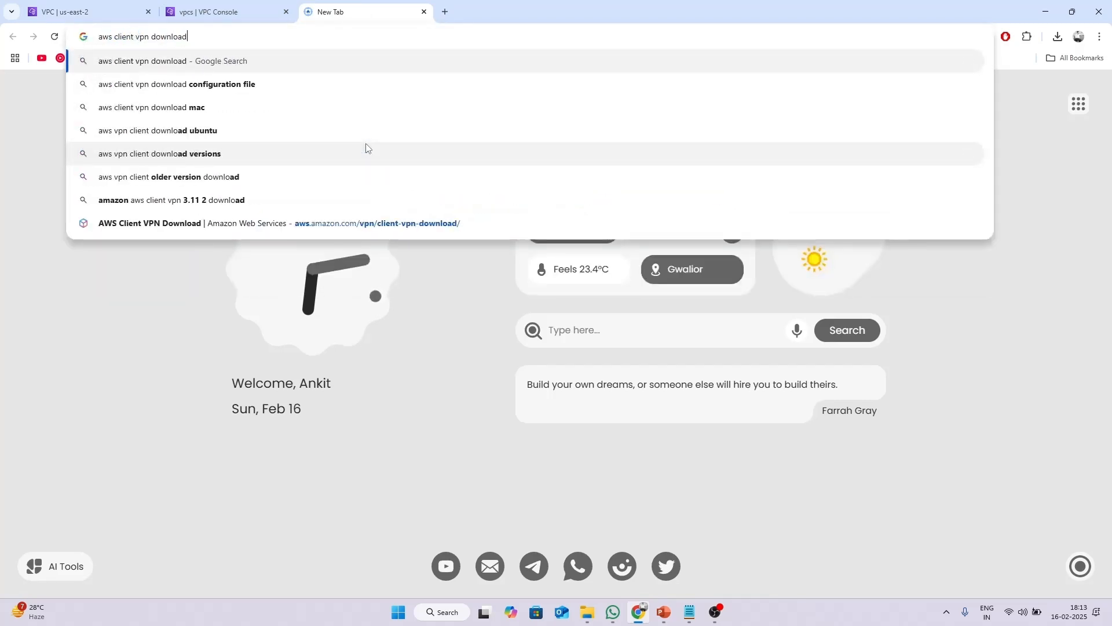
key(Return)
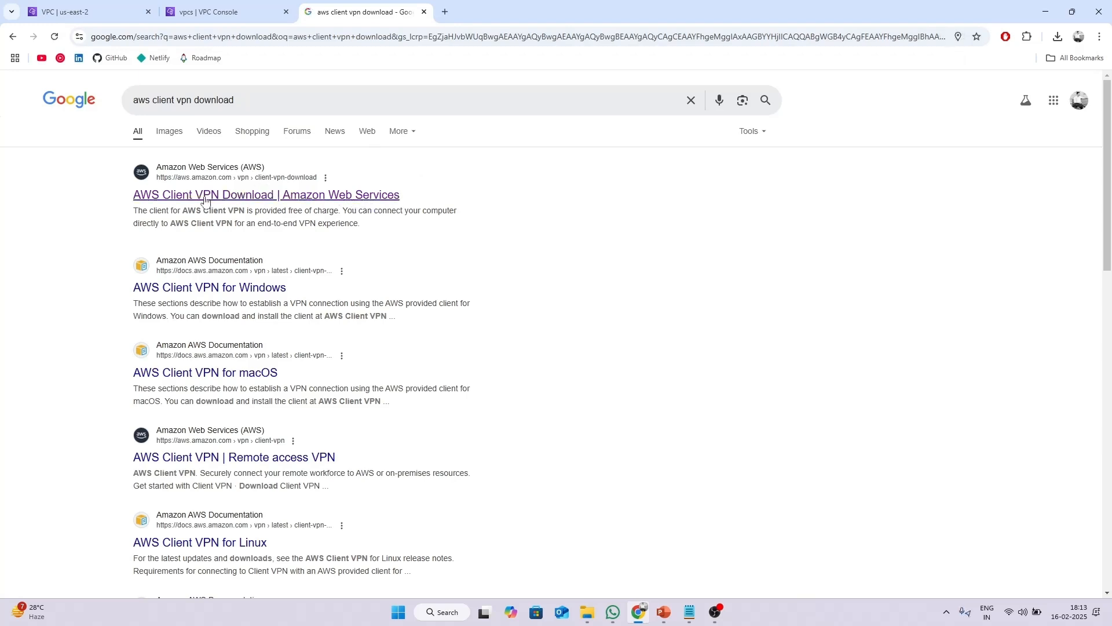
Download the Windows 64-bit AWS_VPN_Client.msi installer from the AWS Client VPN download page.
click(204, 200)
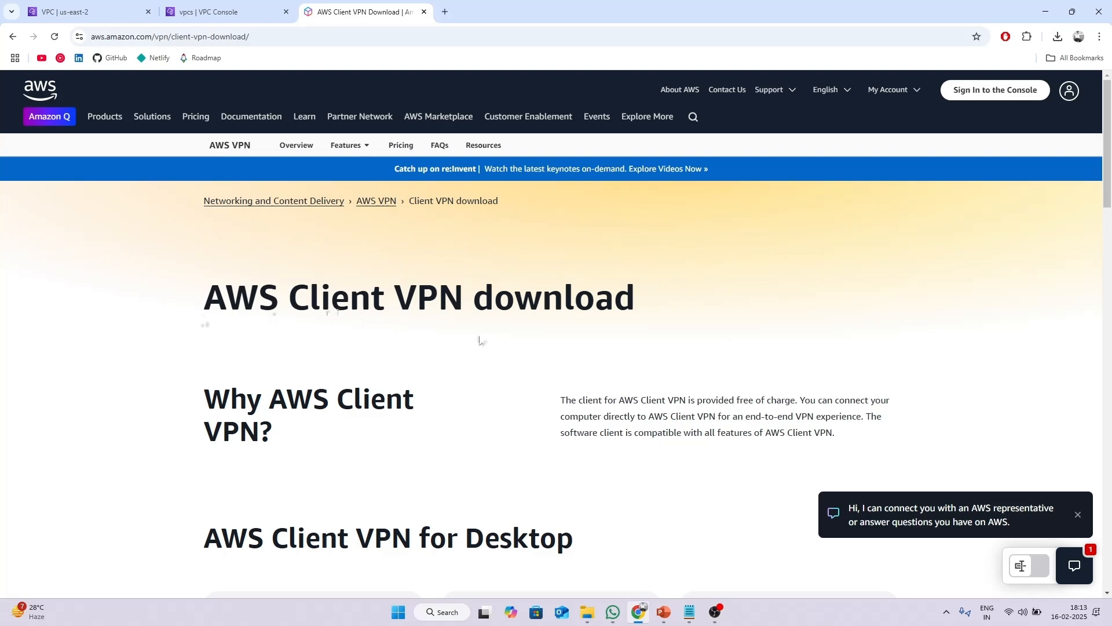
scroll(480, 333, down, 5)
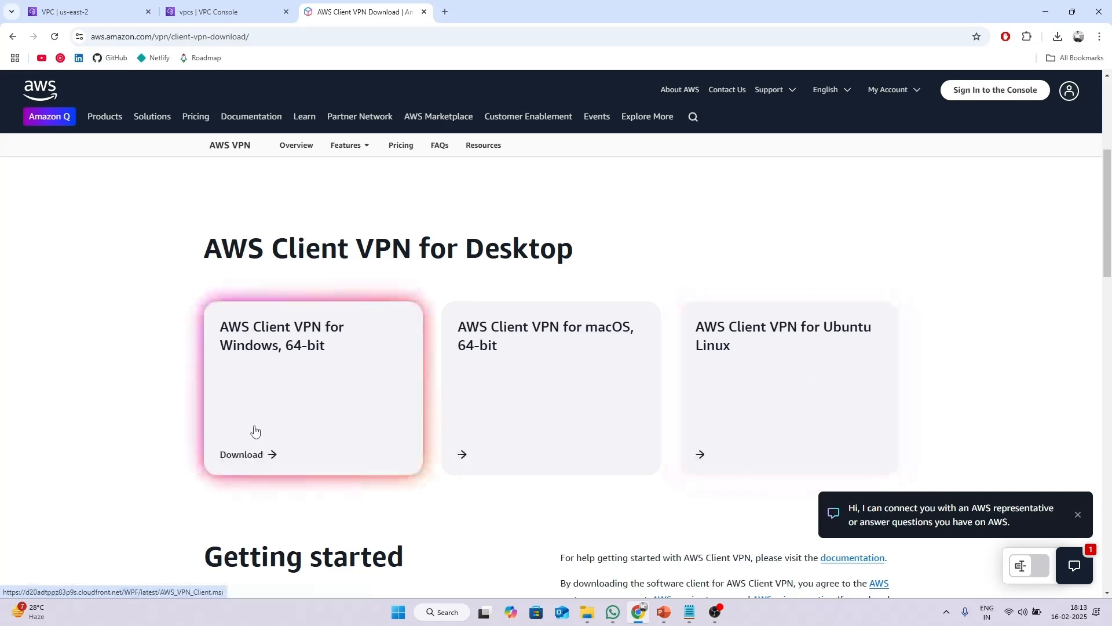
click(261, 375)
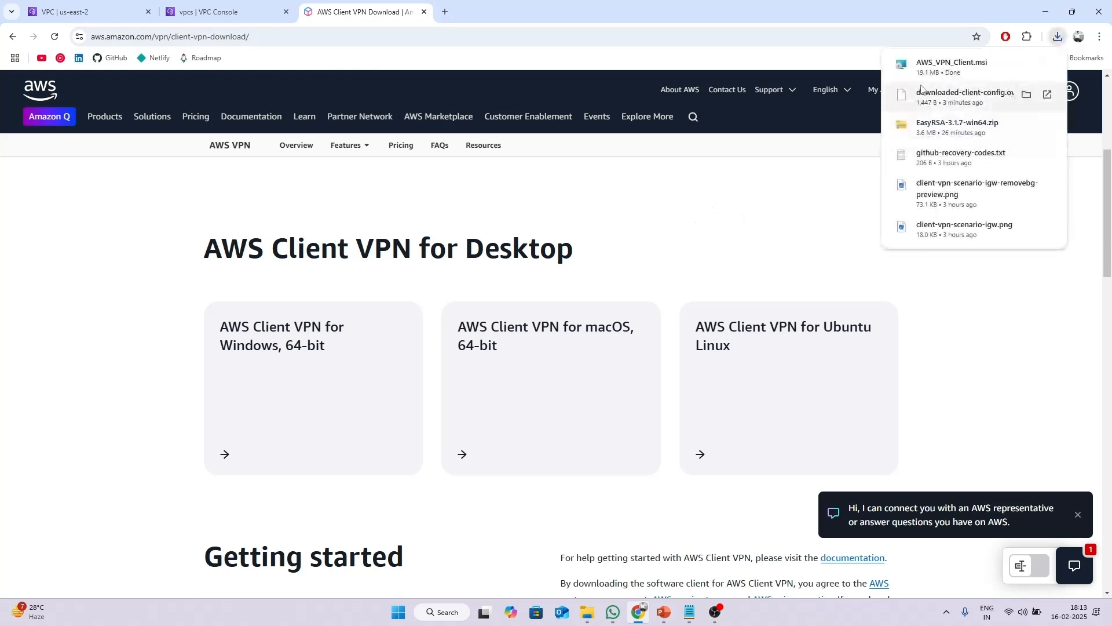
Install AWS VPN Client 5.0.1 from AWS_VPN_Client.msi, accepting the license and finishing setup.
click(946, 68)
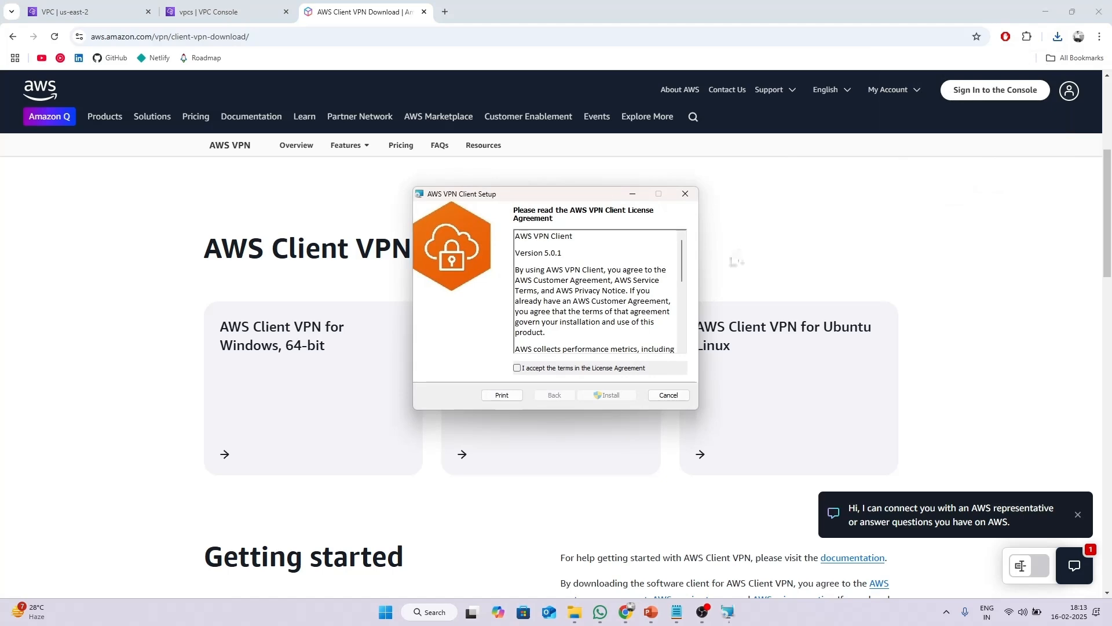
click(517, 368)
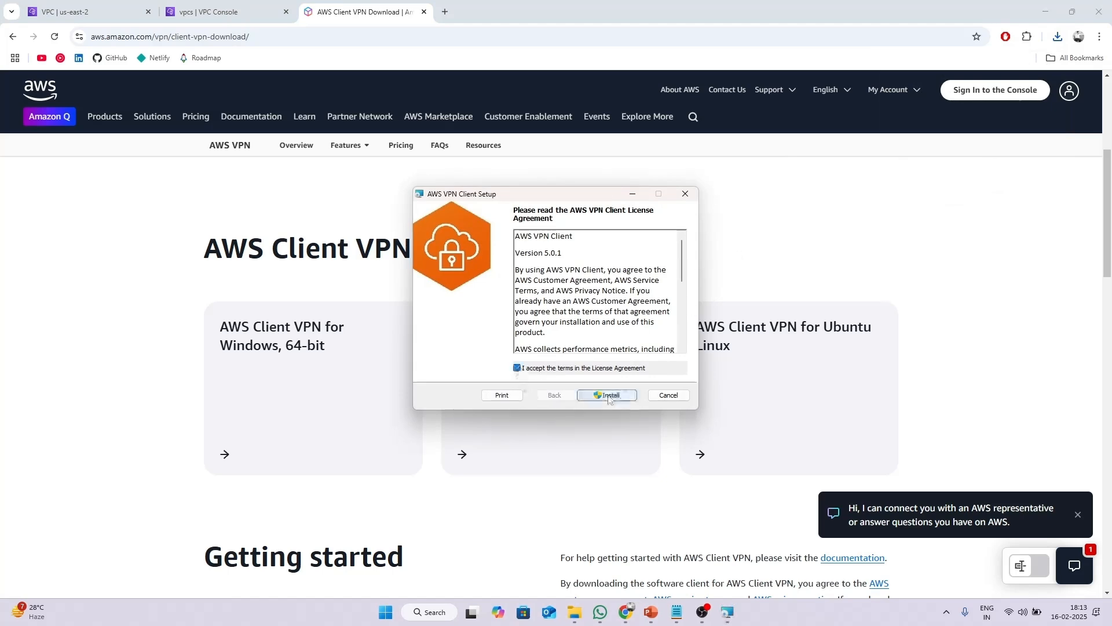
click(614, 396)
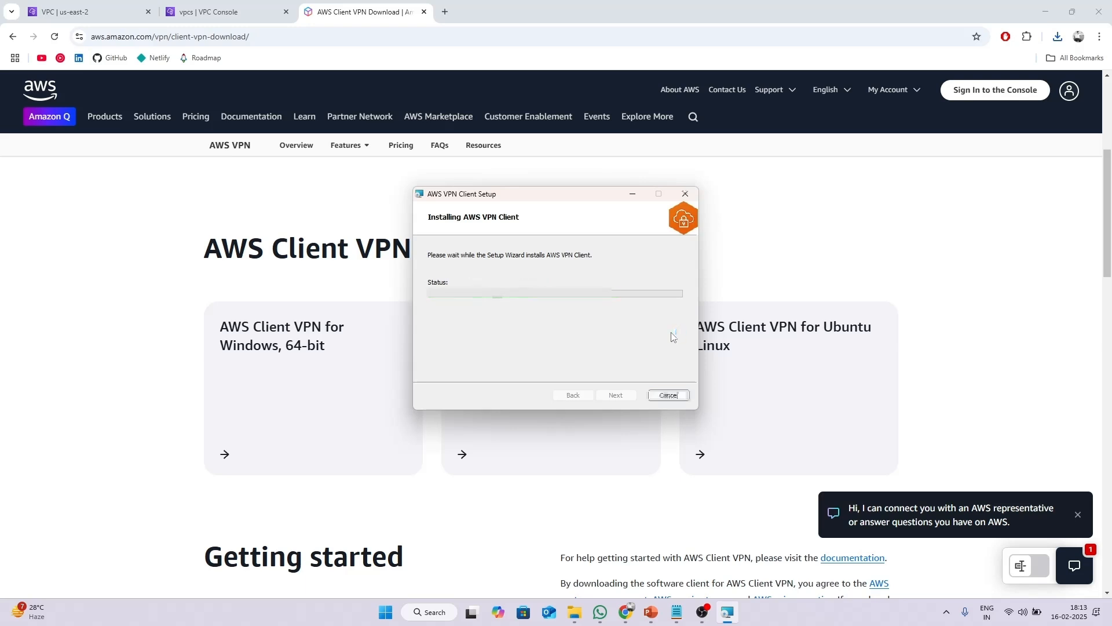
click(634, 397)
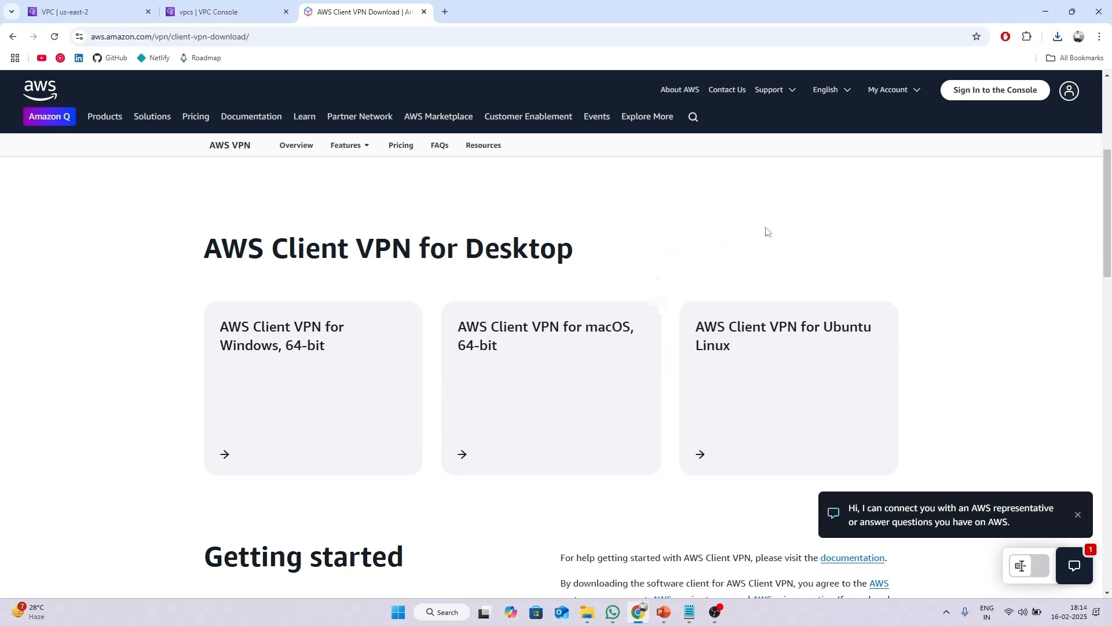
Search the Start menu for 'aws cli' and launch AWS VPN Client from the results.
key(super)
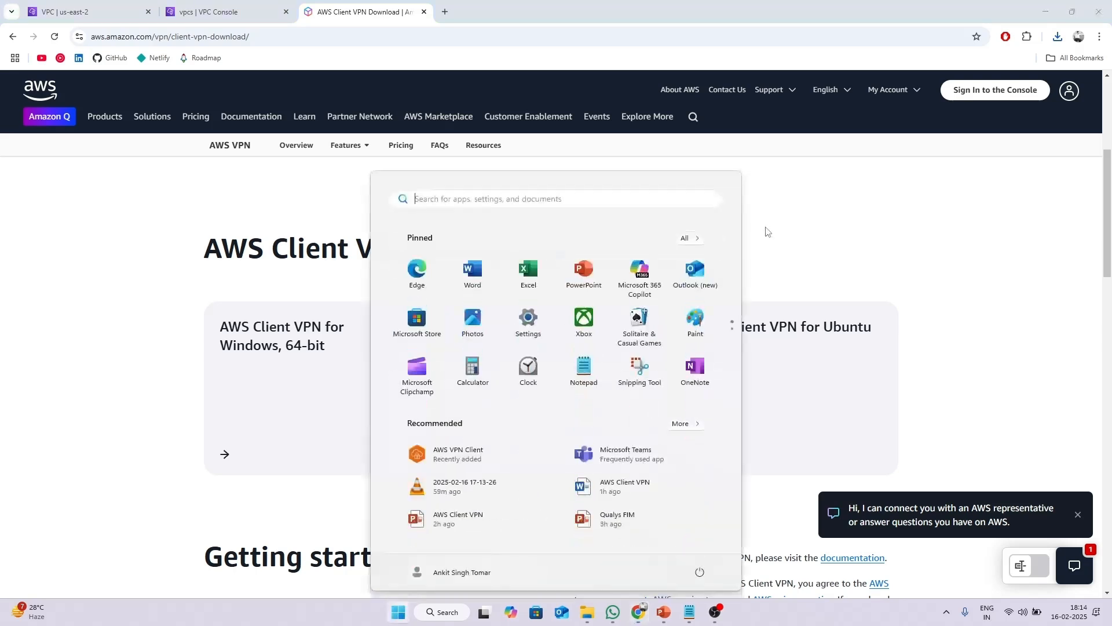
text(client)
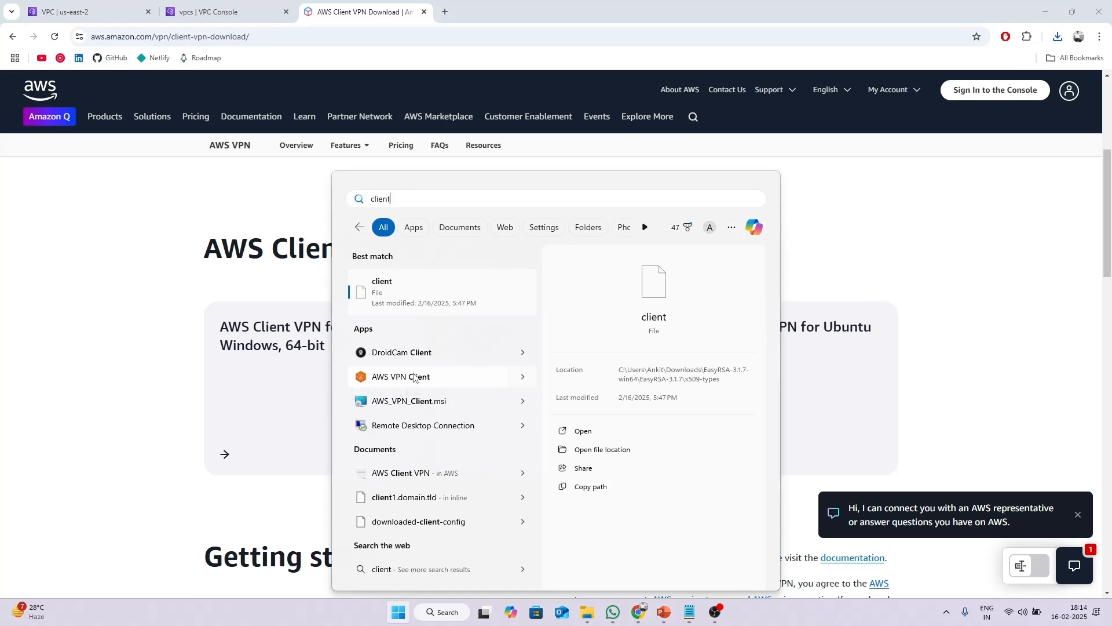
key(BackSpace)
key(BackSpace)
key(BackSpace)
key(BackSpace)
key(BackSpace)
key(BackSpace)
text(aws)
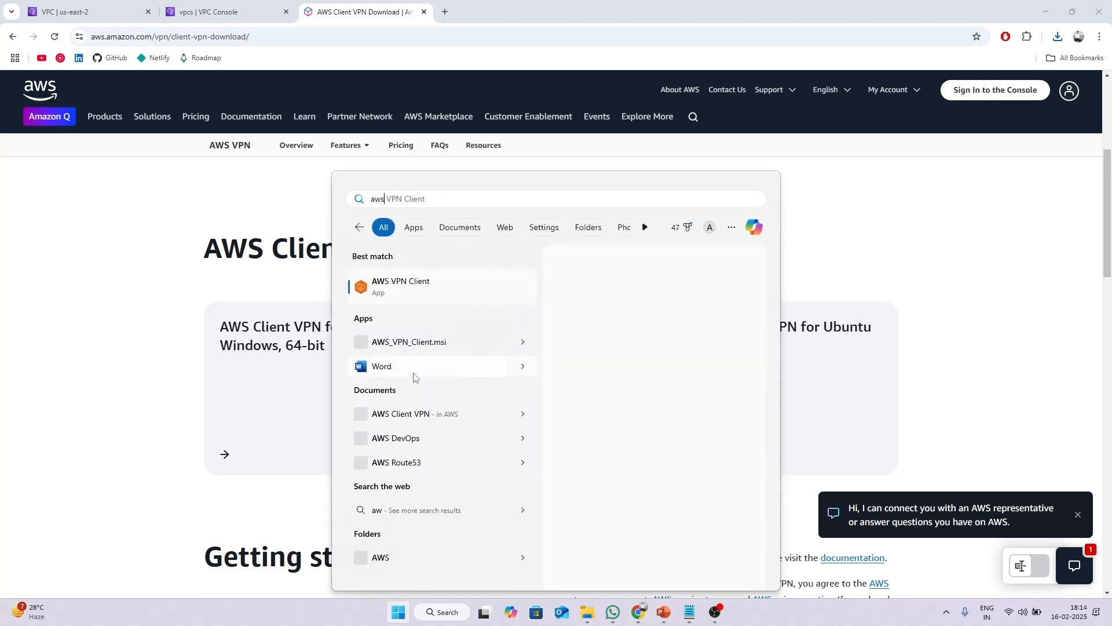
text( cli)
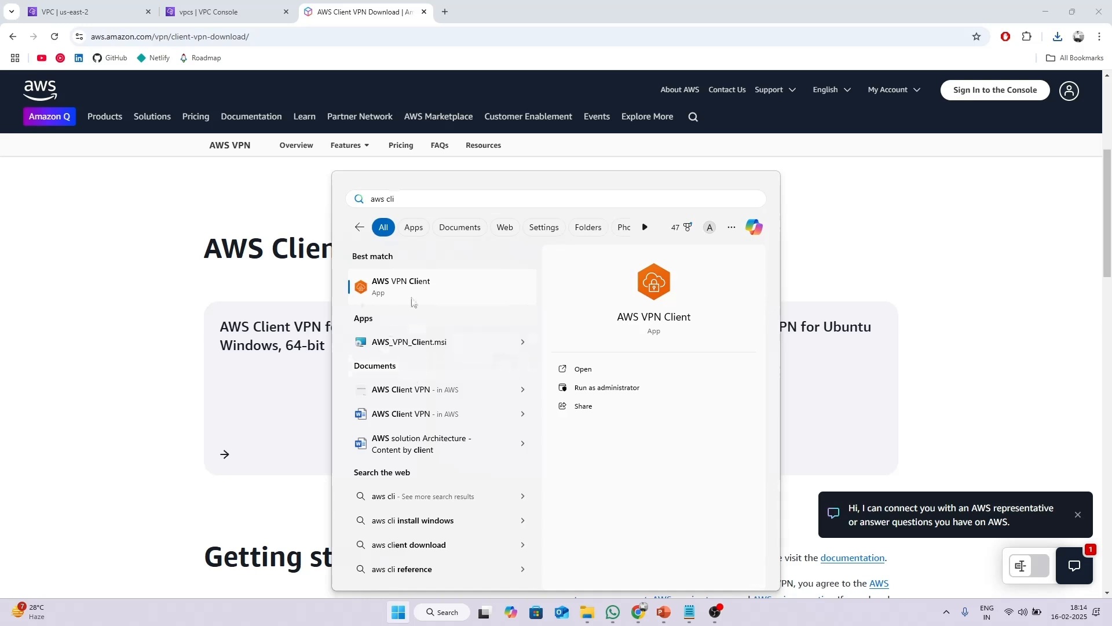
click(409, 286)
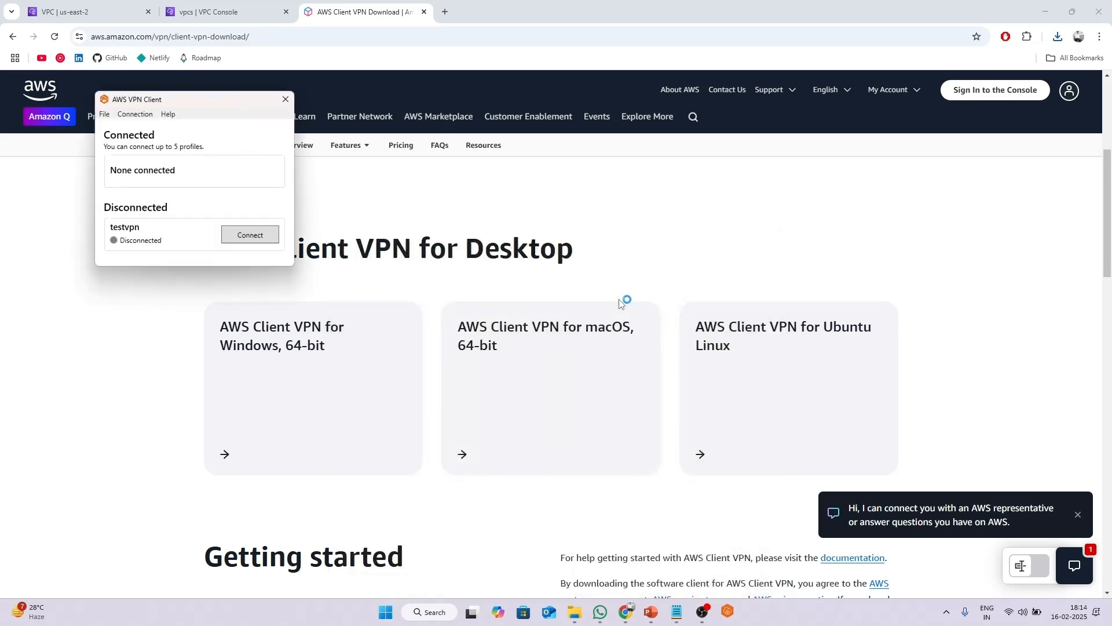
Reposition the AWS VPN Client window and look through its File and Connection menus.
drag(197, 101, 577, 183)
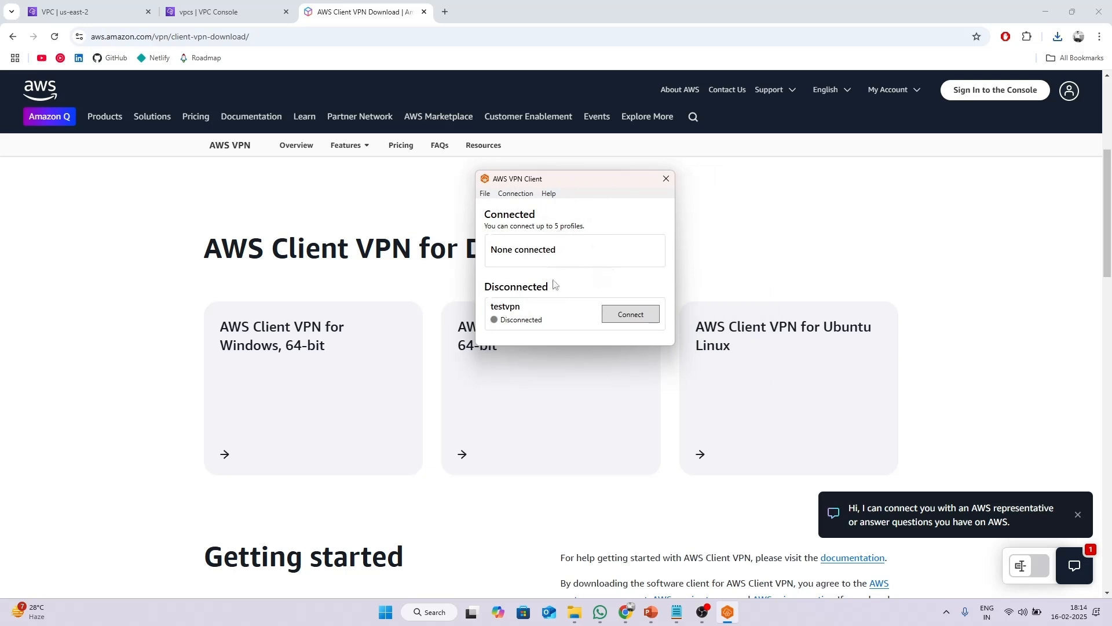
click(485, 195)
mouse_move(516, 194)
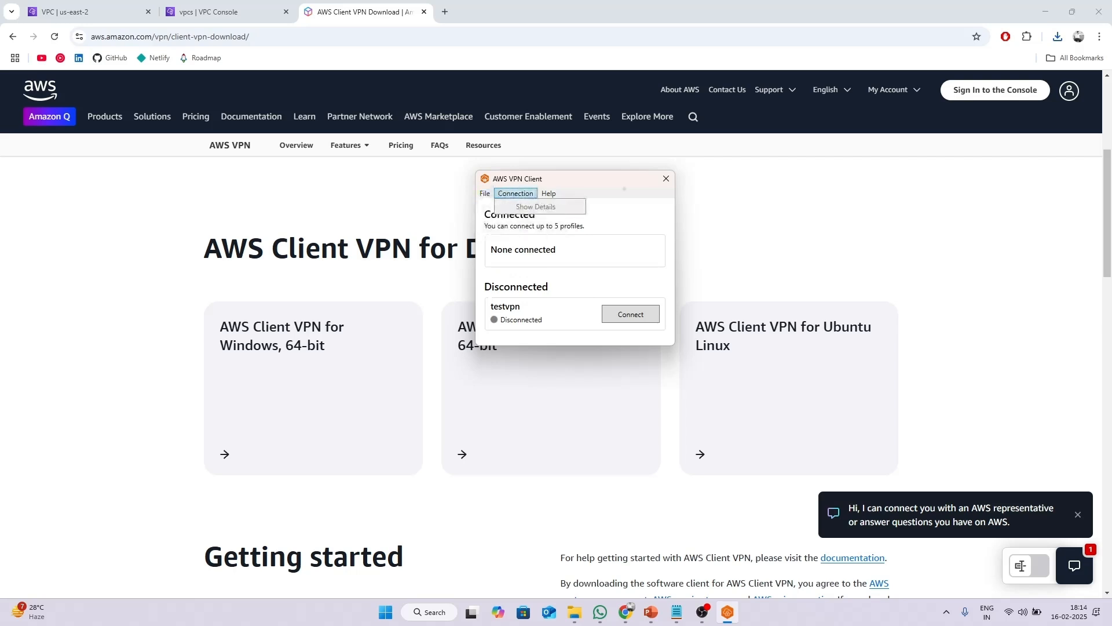
click(642, 220)
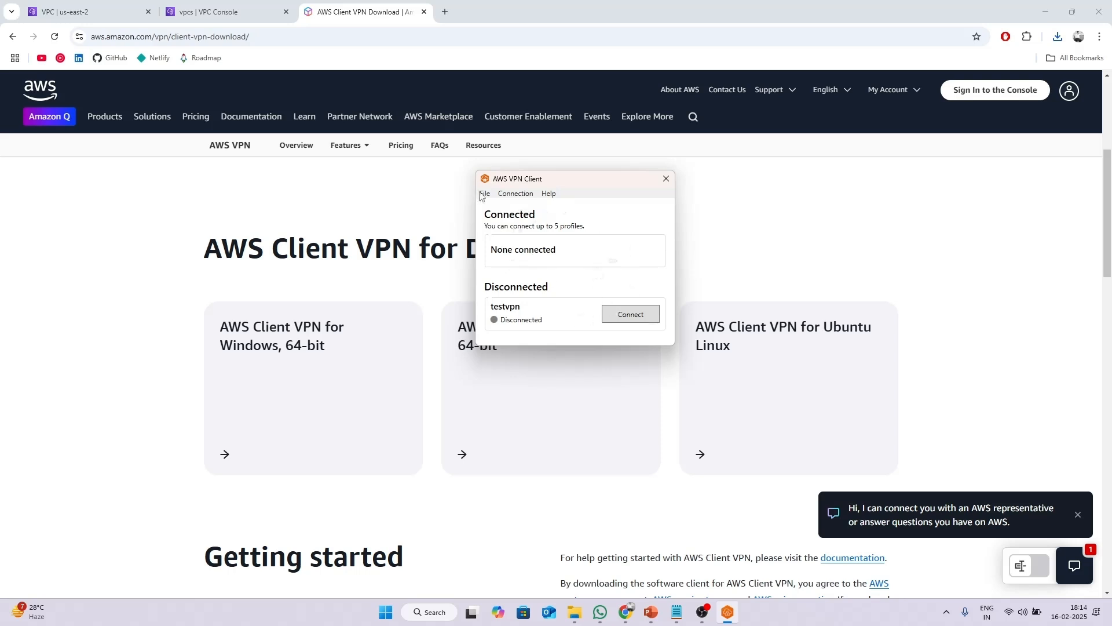
drag(482, 195, 432, 186)
click(432, 185)
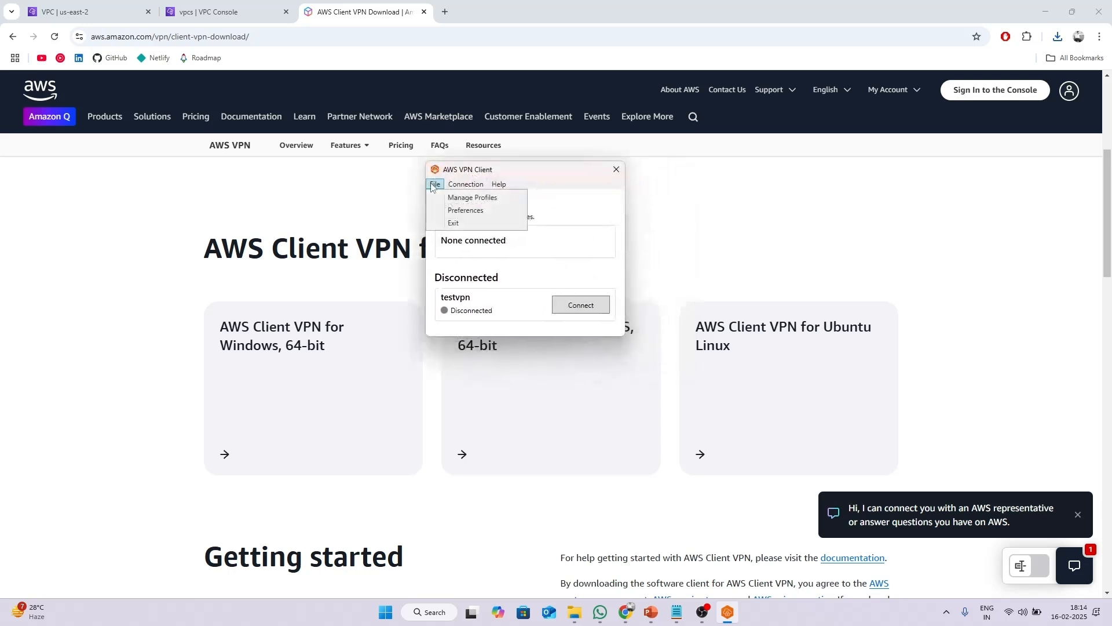
Delete the old testvpn profile in Manage Profiles.
click(474, 198)
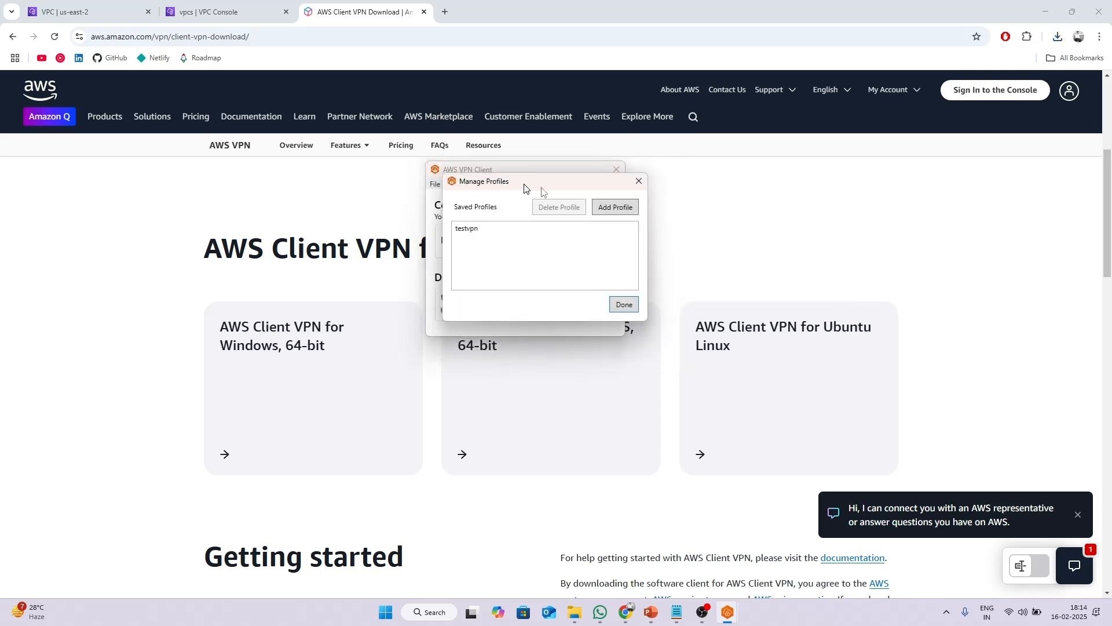
drag(524, 183, 632, 180)
click(568, 225)
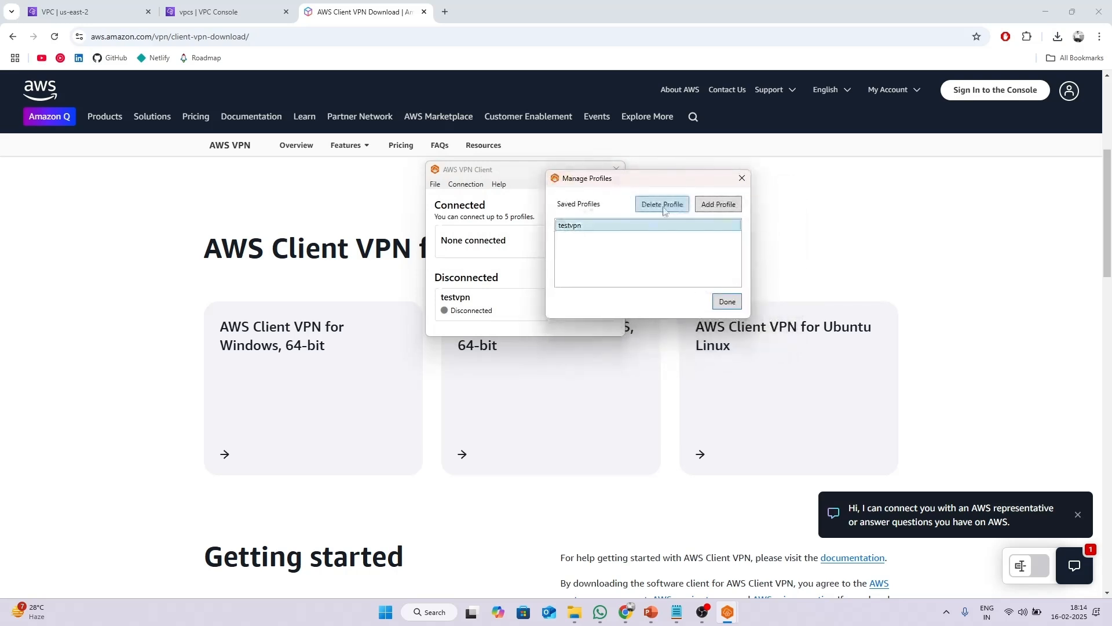
click(664, 206)
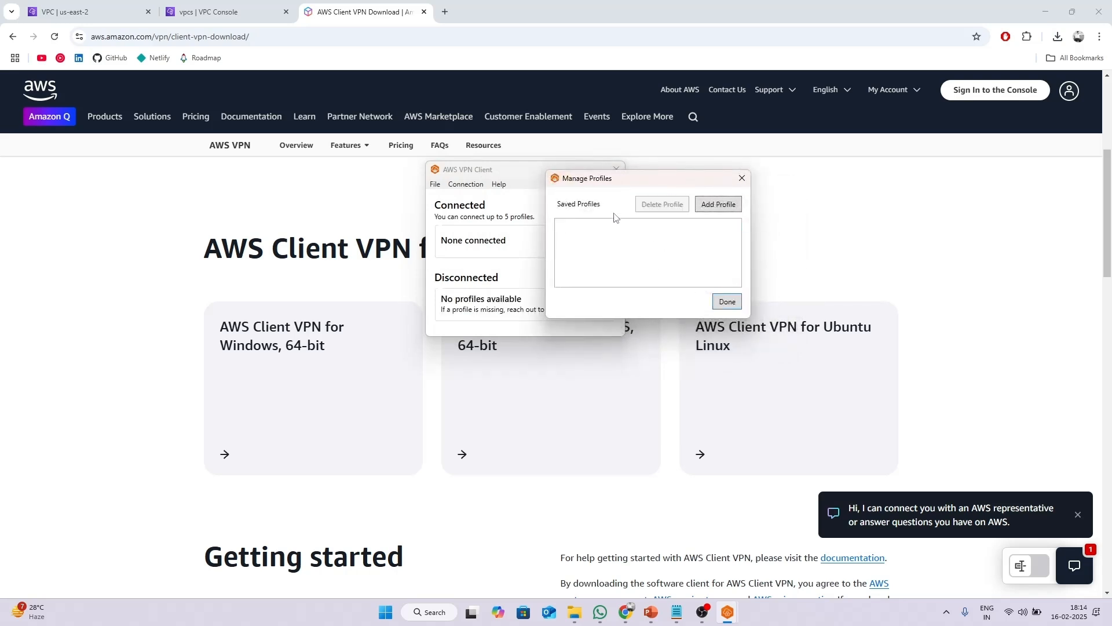
drag(619, 180, 695, 201)
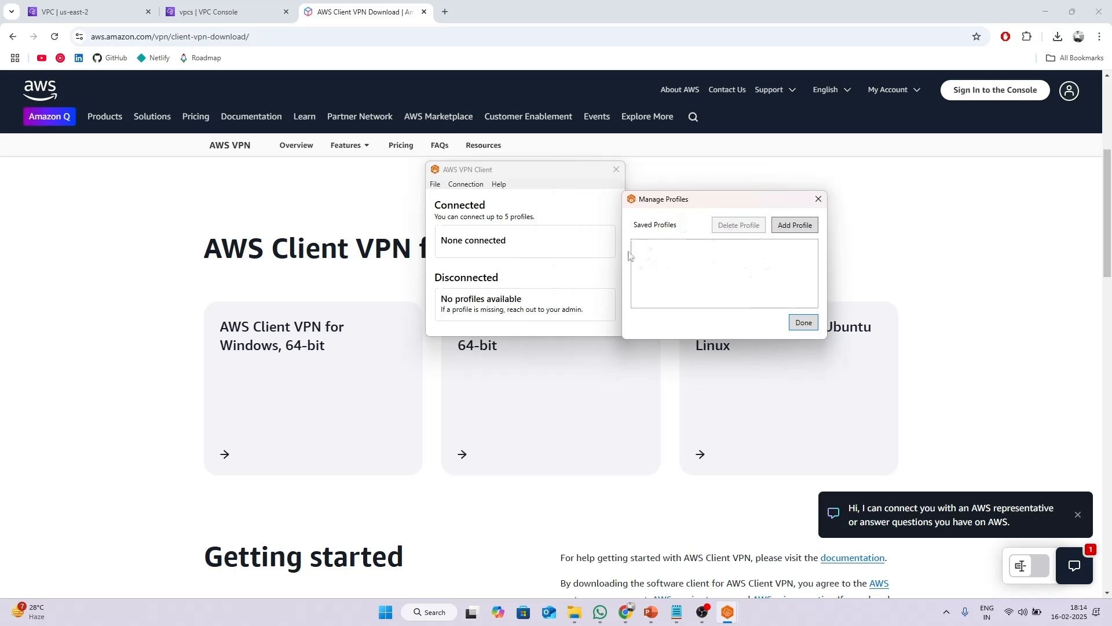
Add a profile named test-vpn using Downloads\downloaded-client-config.ovpn.
click(801, 230)
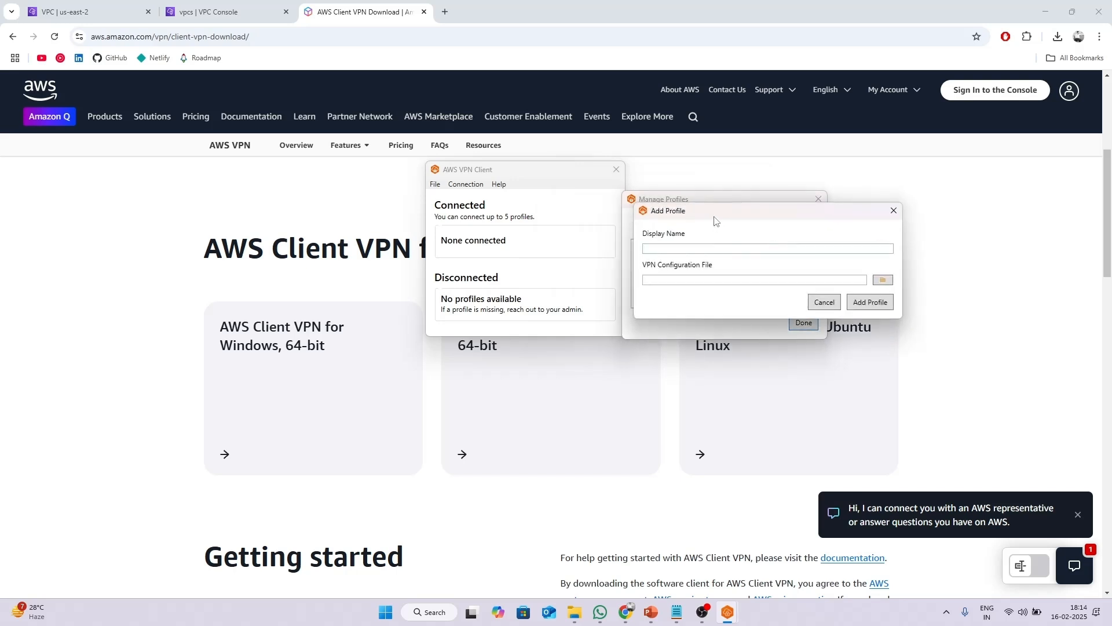
drag(715, 218, 646, 195)
click(644, 225)
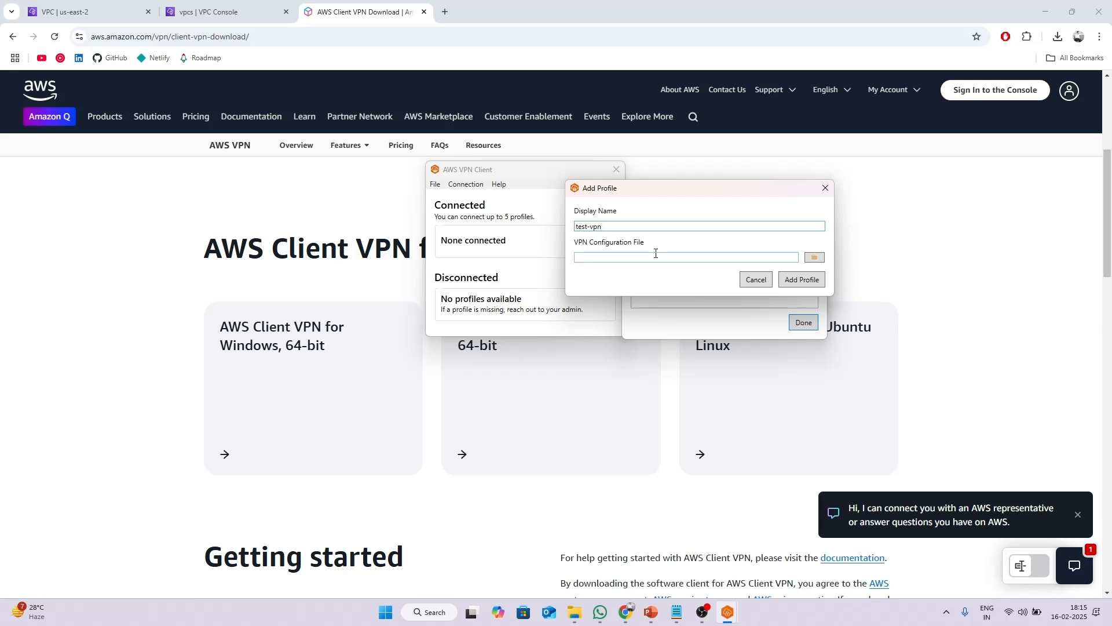
click(815, 256)
drag(700, 199, 446, 130)
click(366, 250)
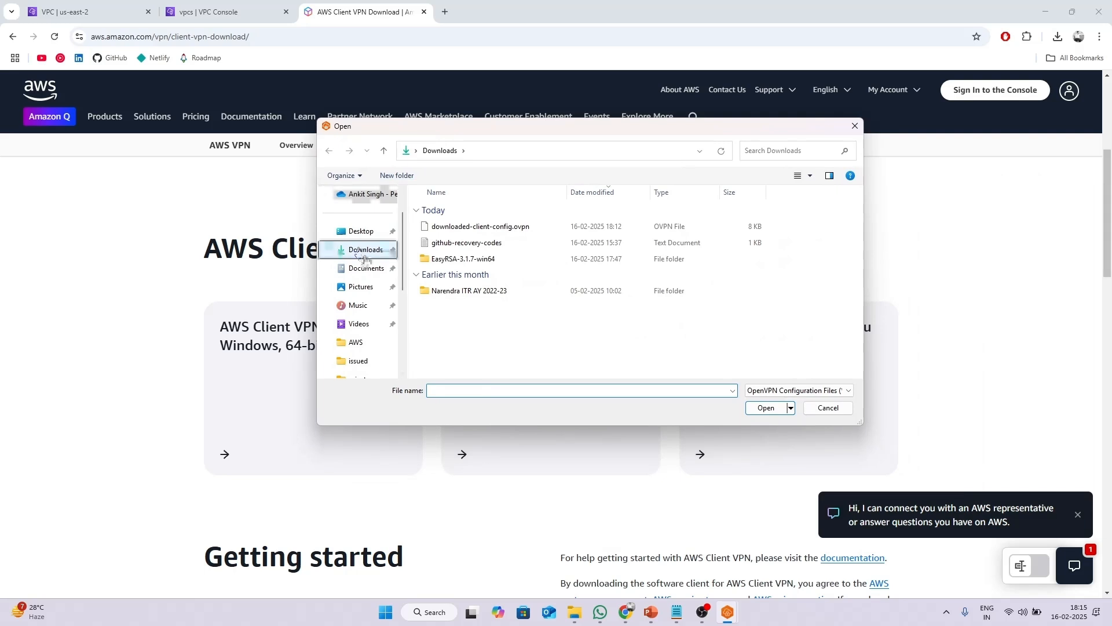
click(504, 227)
click(766, 407)
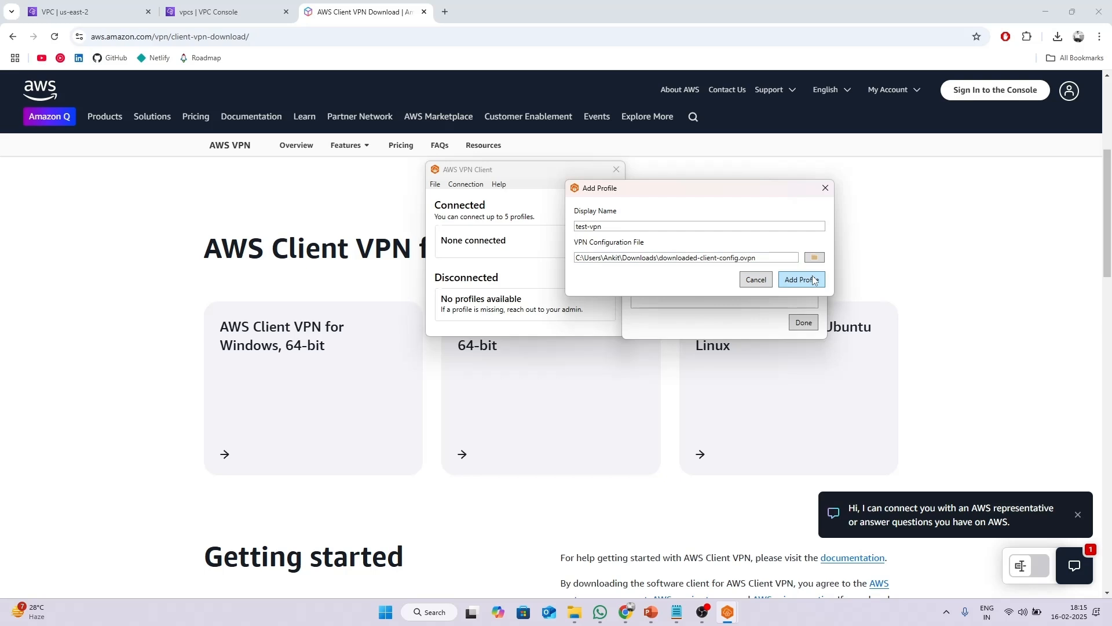
click(804, 280)
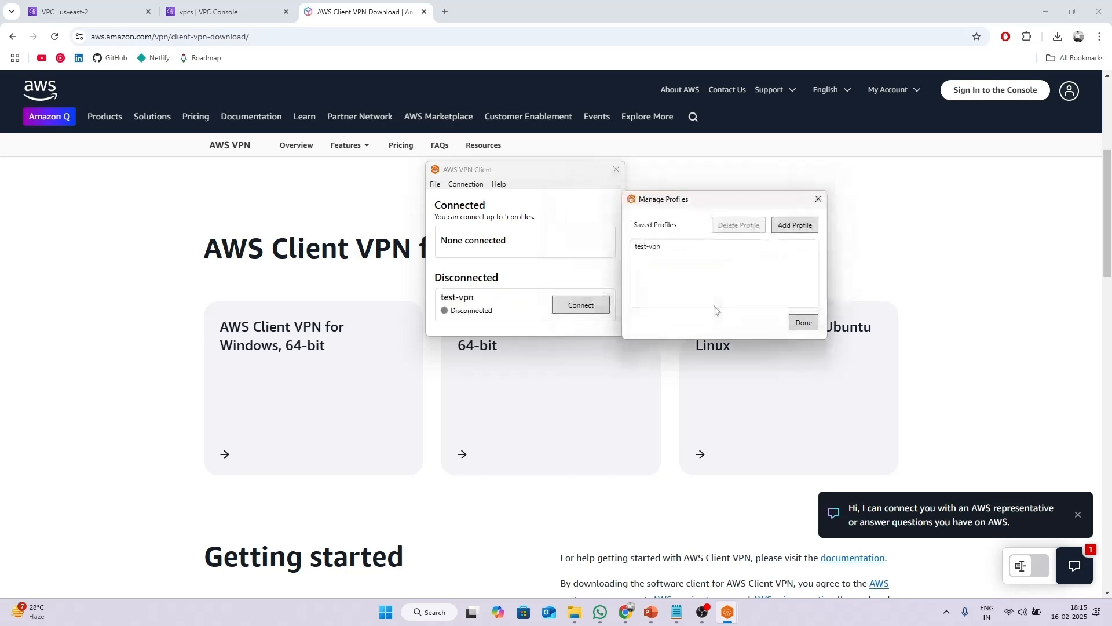
Close profile management and connect to the VPN with the test-vpn profile.
click(811, 326)
drag(541, 174, 658, 192)
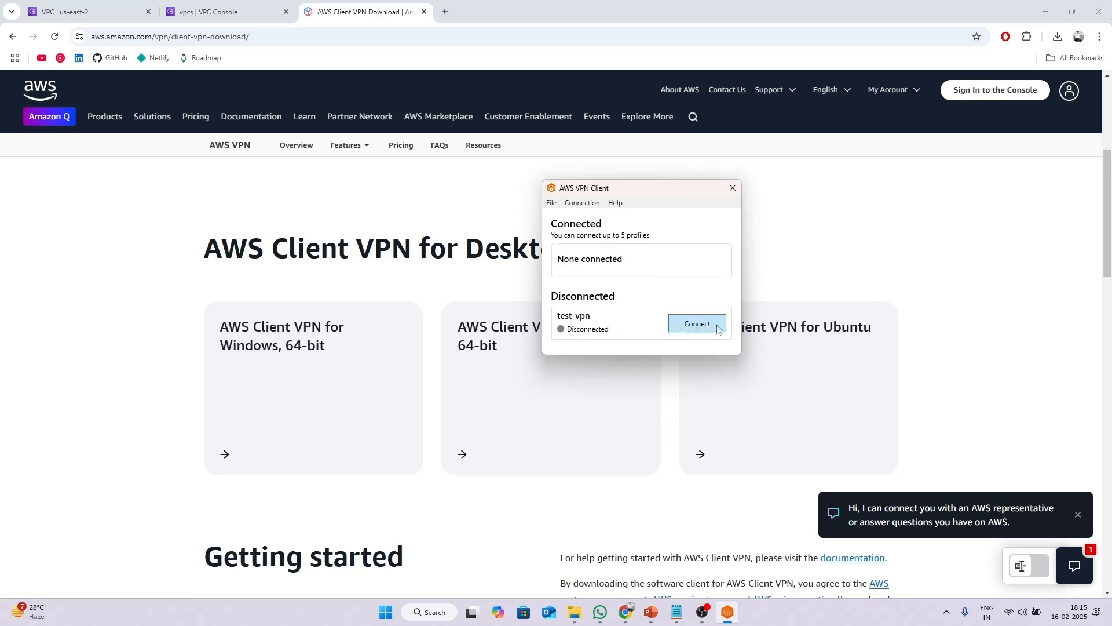
click(691, 326)
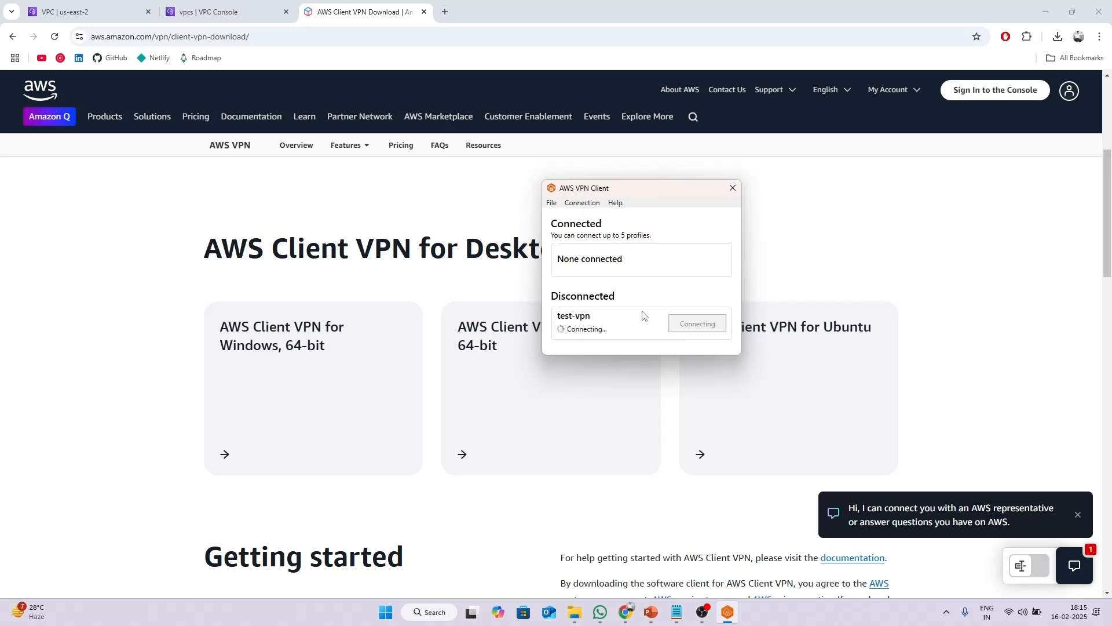
Show the connection details for test-vpn and dismiss the successful-connection welcome message.
click(583, 202)
click(598, 218)
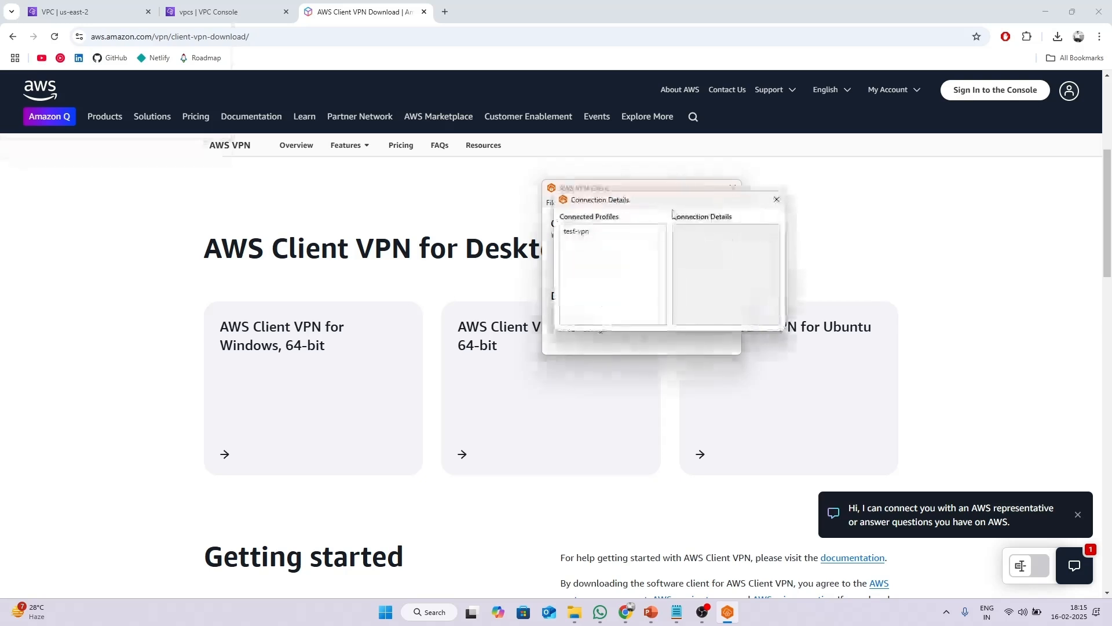
drag(643, 199, 868, 197)
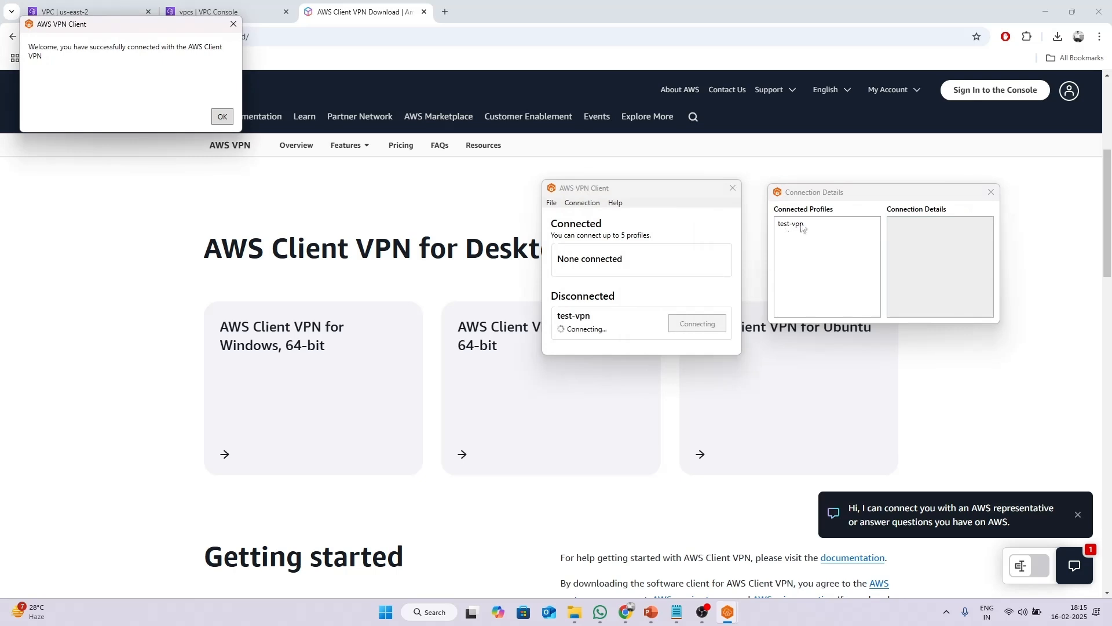
drag(113, 27, 397, 219)
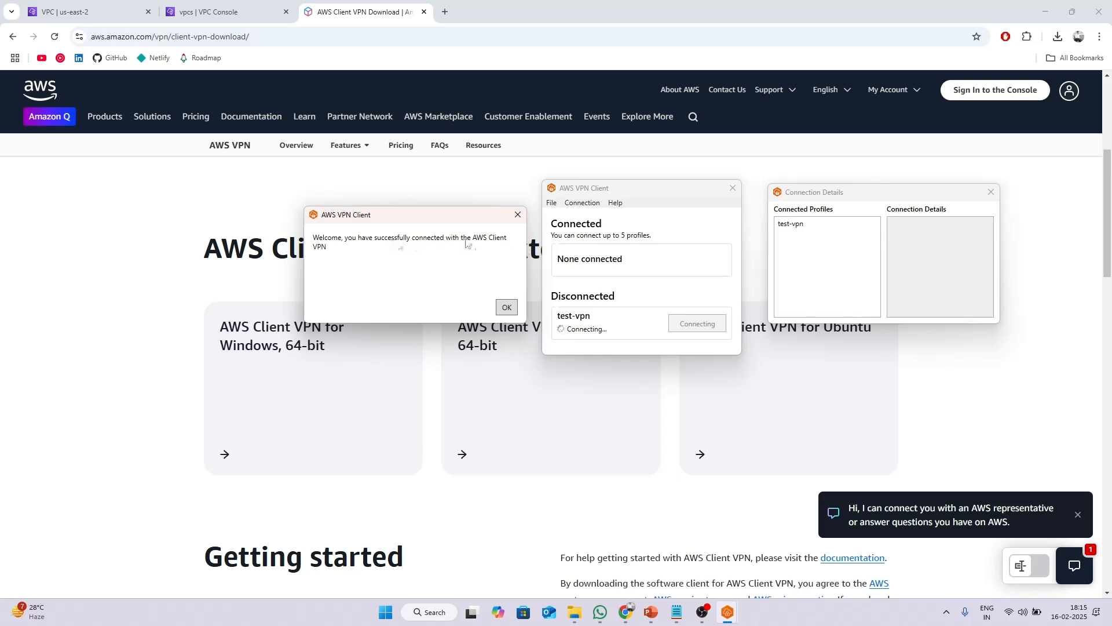
click(507, 308)
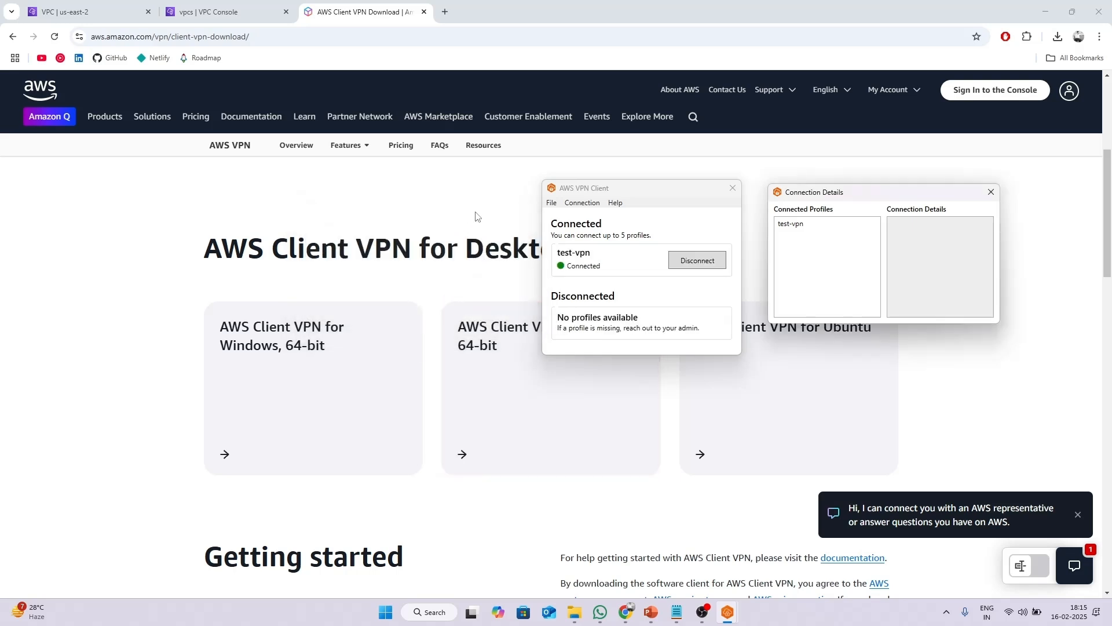
Navigate the console tabs to the EC2 Instances list, retrying the EC2 page load.
click(104, 14)
click(213, 14)
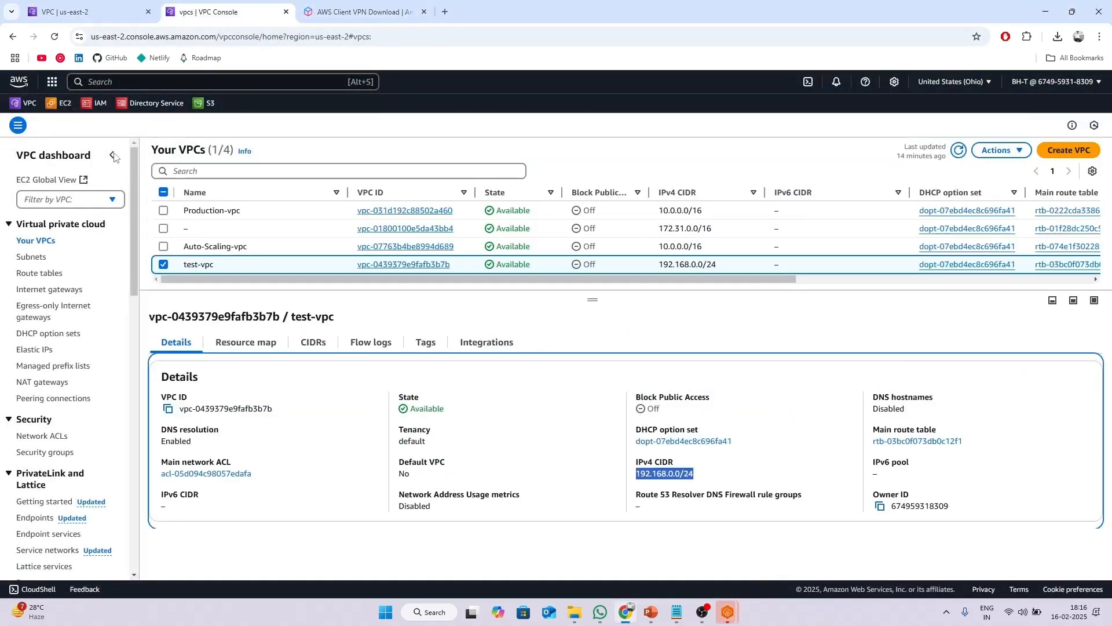
click(63, 104)
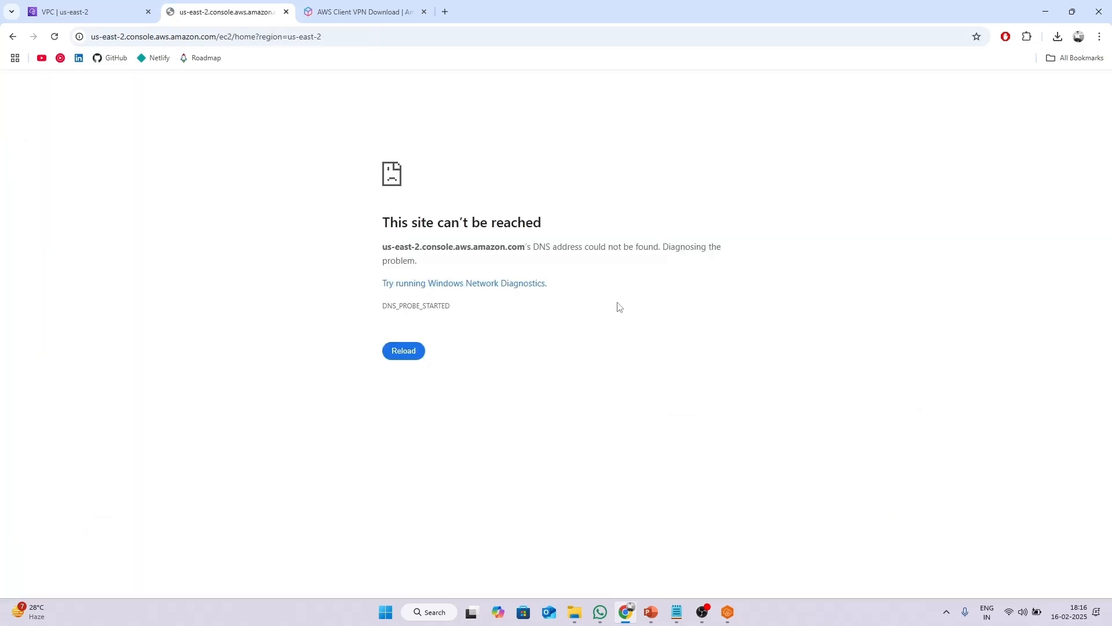
click(404, 352)
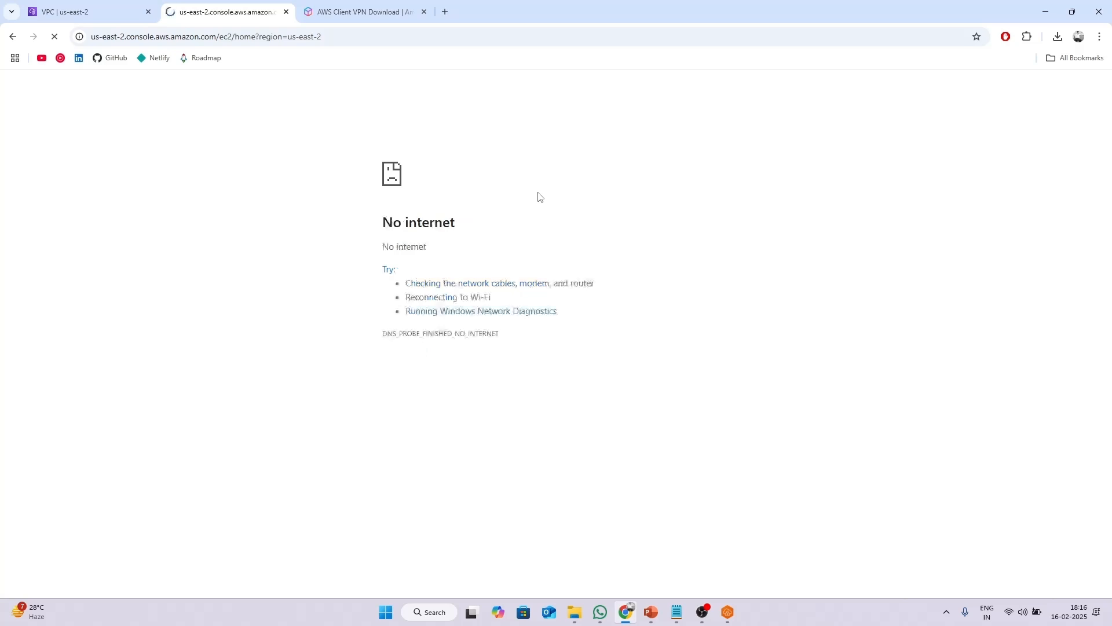
click(71, 9)
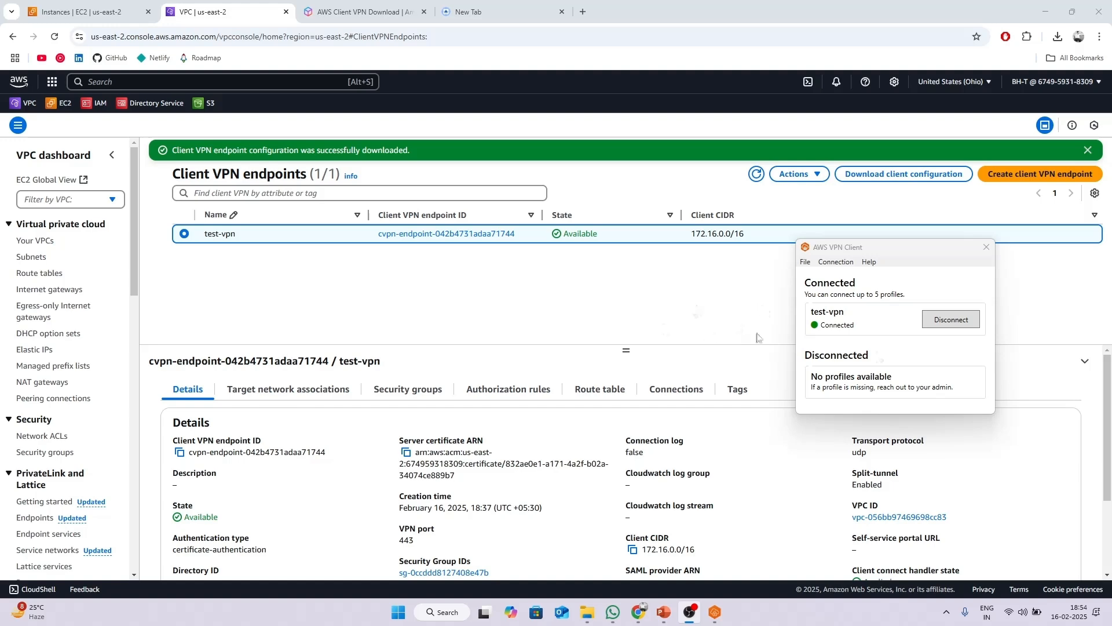
click(67, 7)
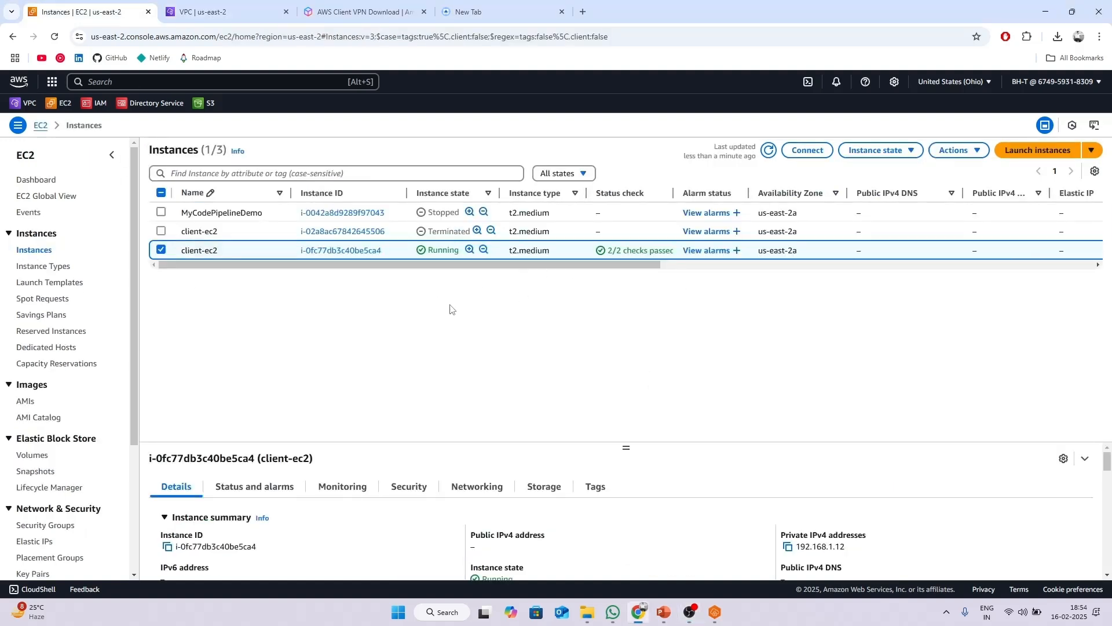
Copy client-ec2's private IPv4 address 192.168.1.12 from the enlarged details pane.
drag(627, 447, 651, 289)
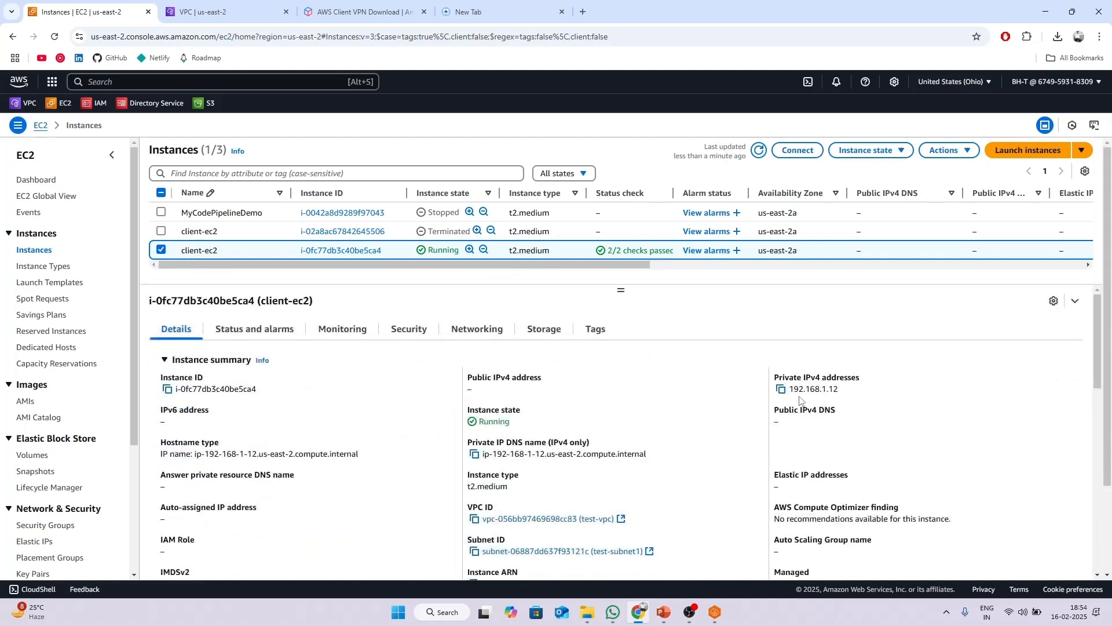
drag(798, 384, 860, 394)
click(861, 394)
click(781, 390)
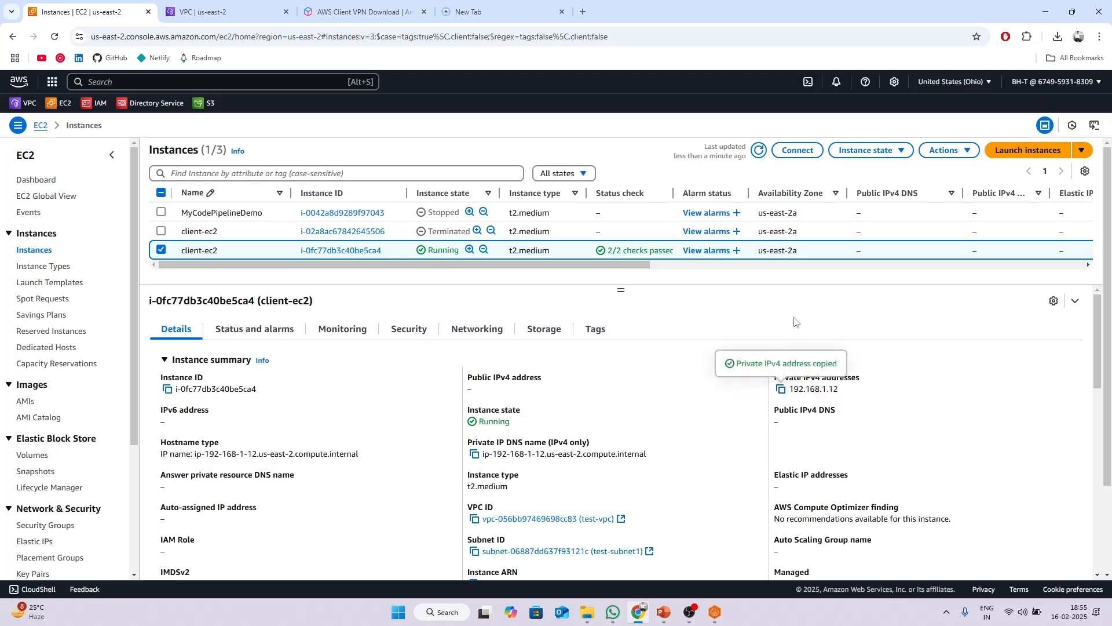
key(super)
Launch Remote Desktop Connection via 'rdp' and connect to the pasted address 192.168.1.12.
text(rdp)
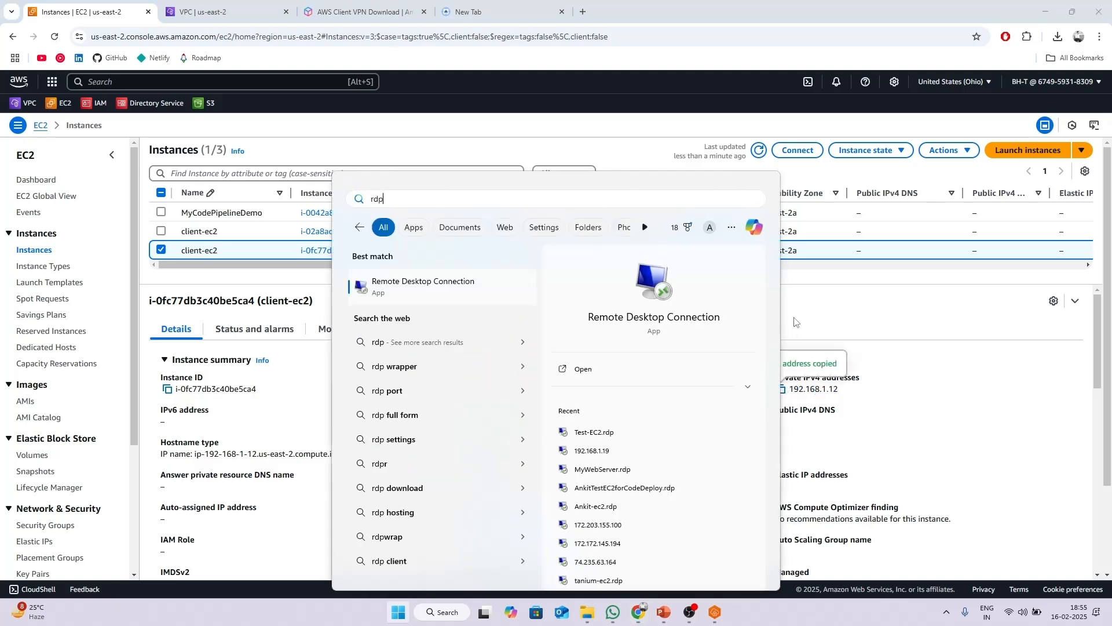
key(Return)
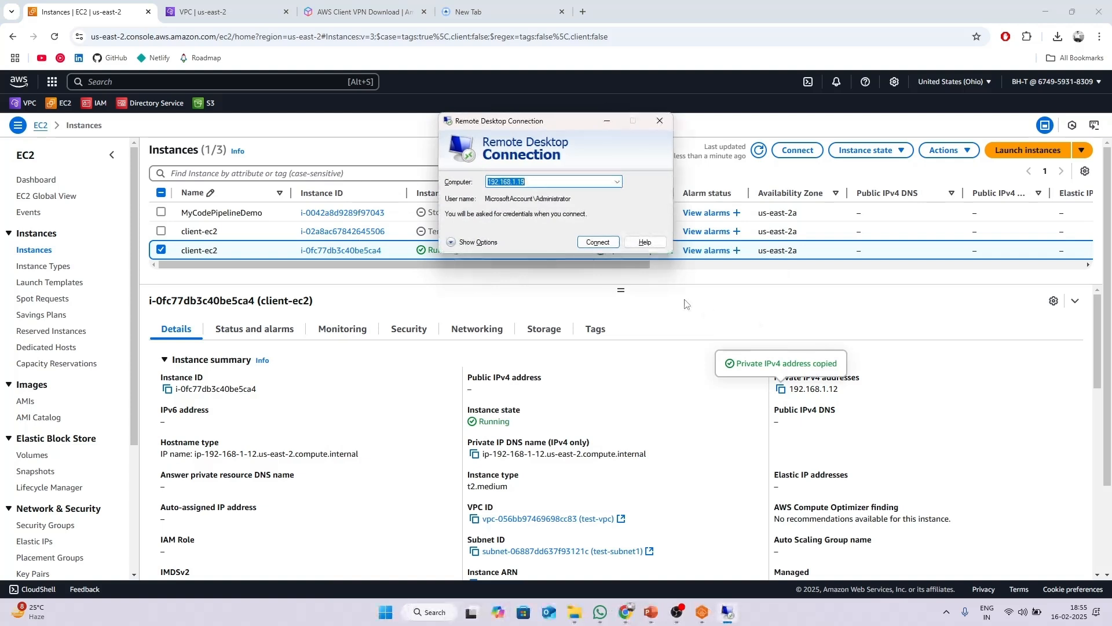
key(ctrl+v)
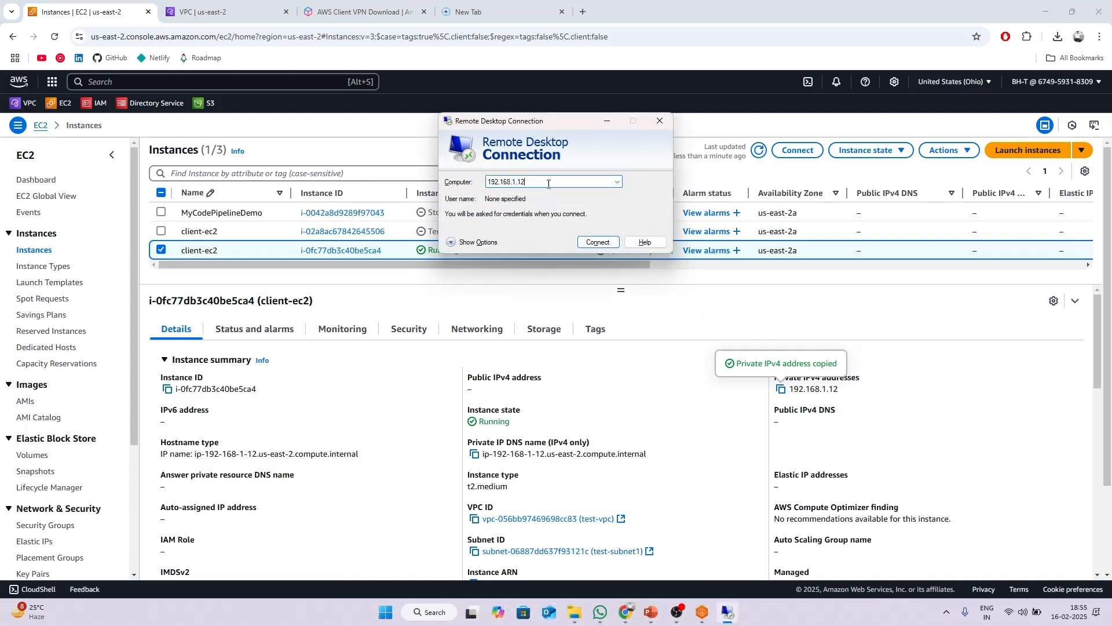
click(592, 242)
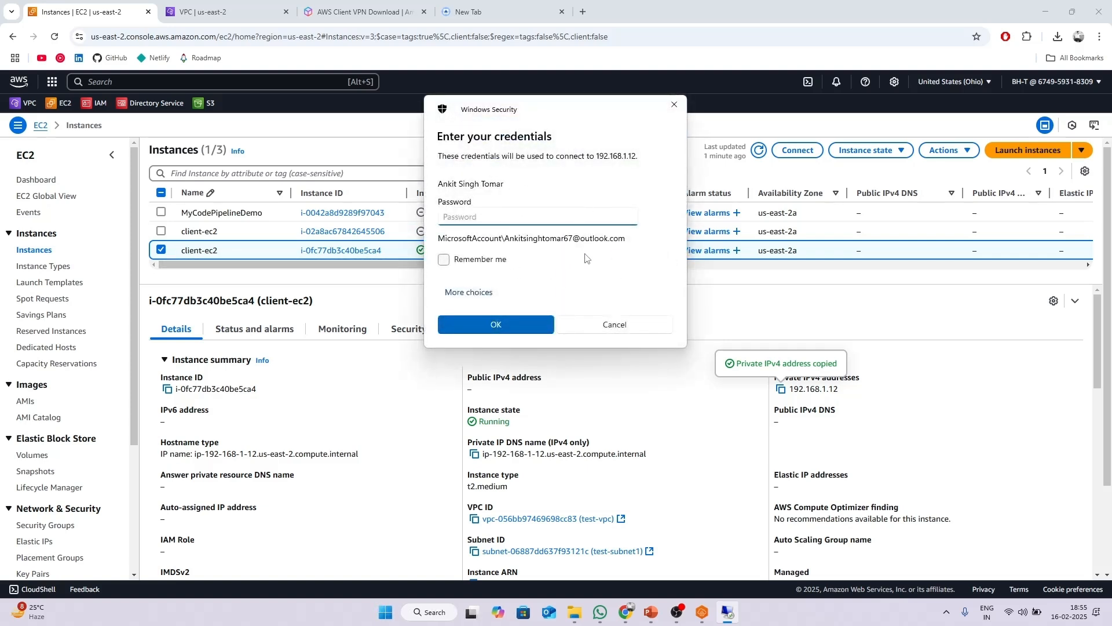
Cancel the credentials prompt, close Remote Desktop, and open the client-ec2 instance details.
click(676, 105)
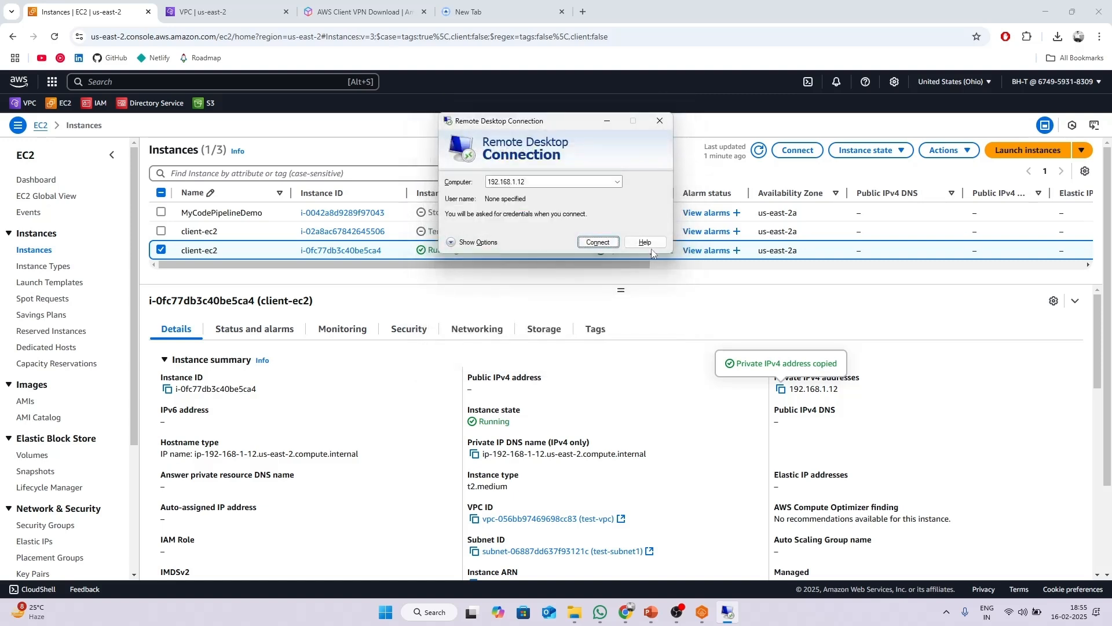
click(659, 121)
click(341, 250)
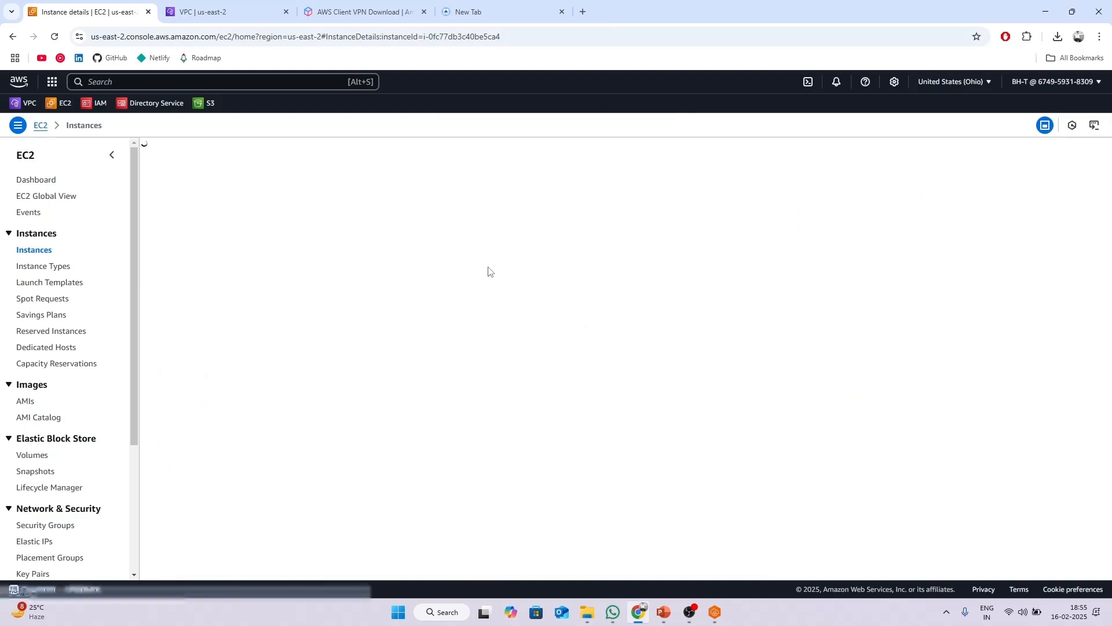
Download client-ec2's remote desktop file from the RDP client connect options.
click(893, 166)
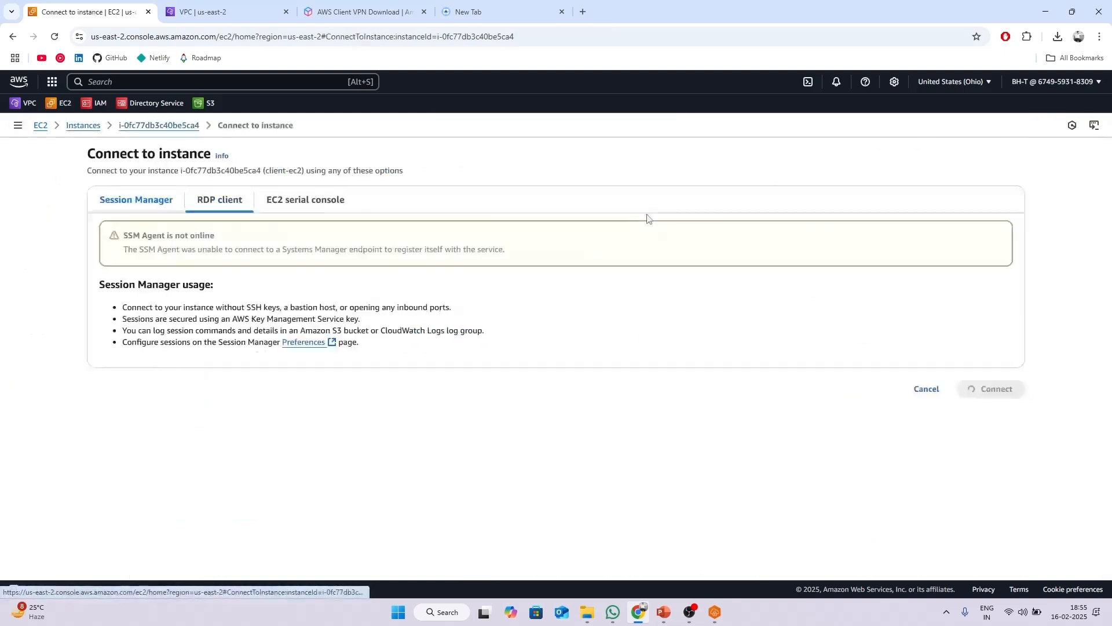
click(220, 201)
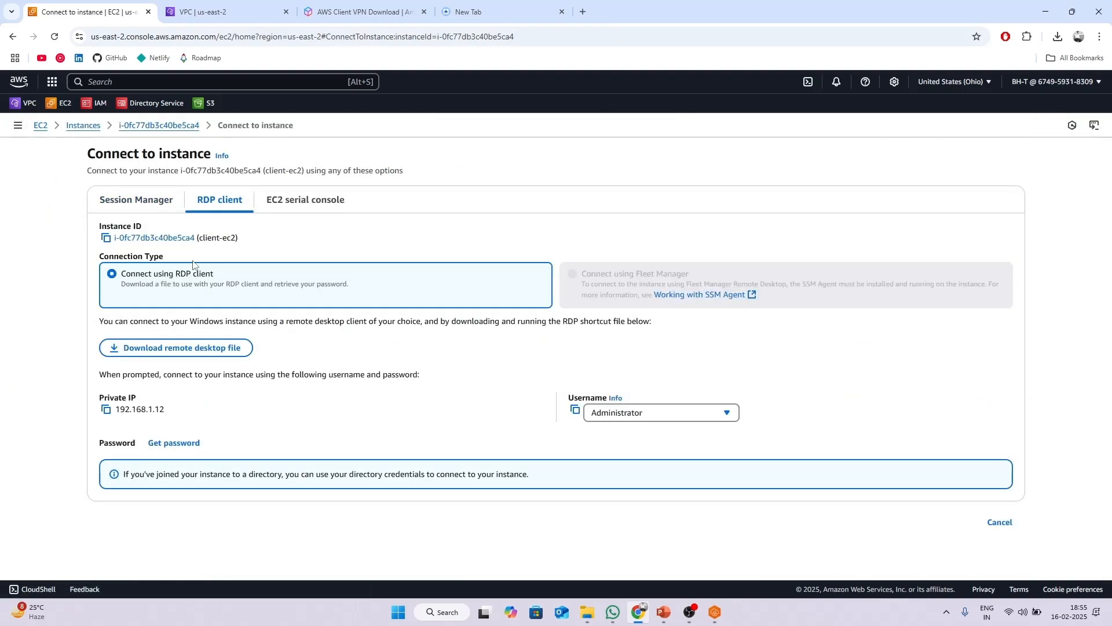
click(166, 348)
Decrypt the Administrator password with the key pair .pem file and copy it.
click(174, 443)
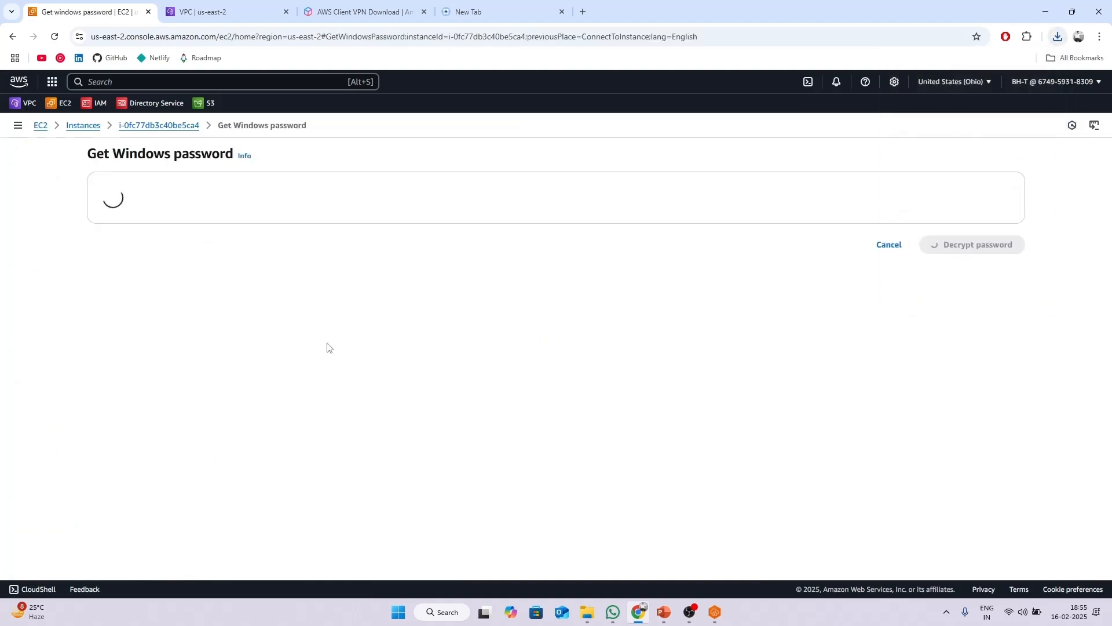
click(185, 296)
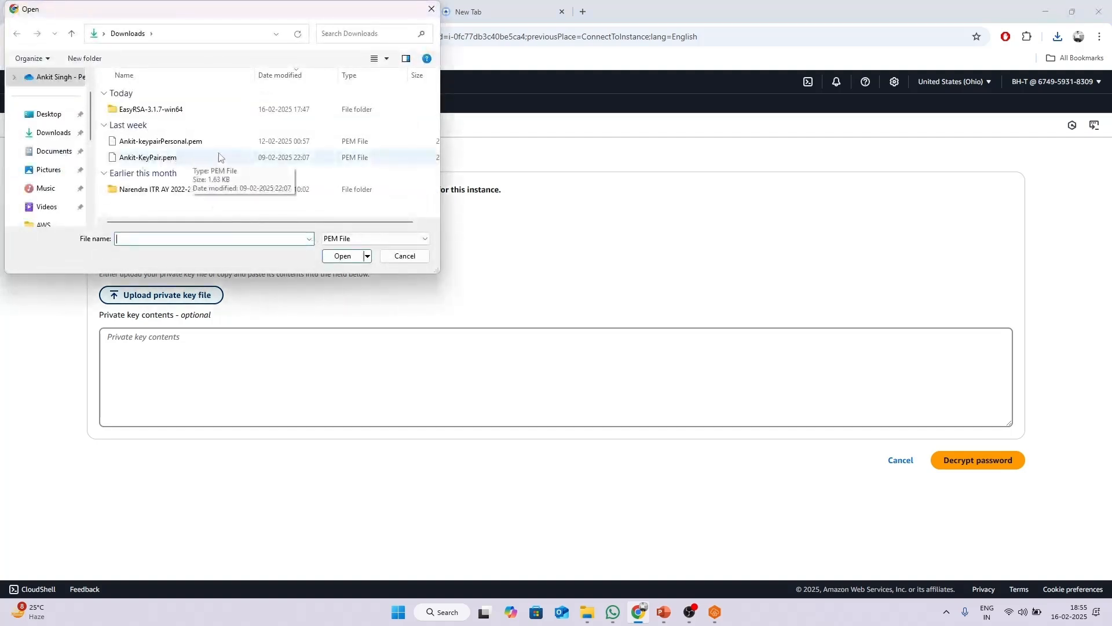
click(175, 161)
click(350, 257)
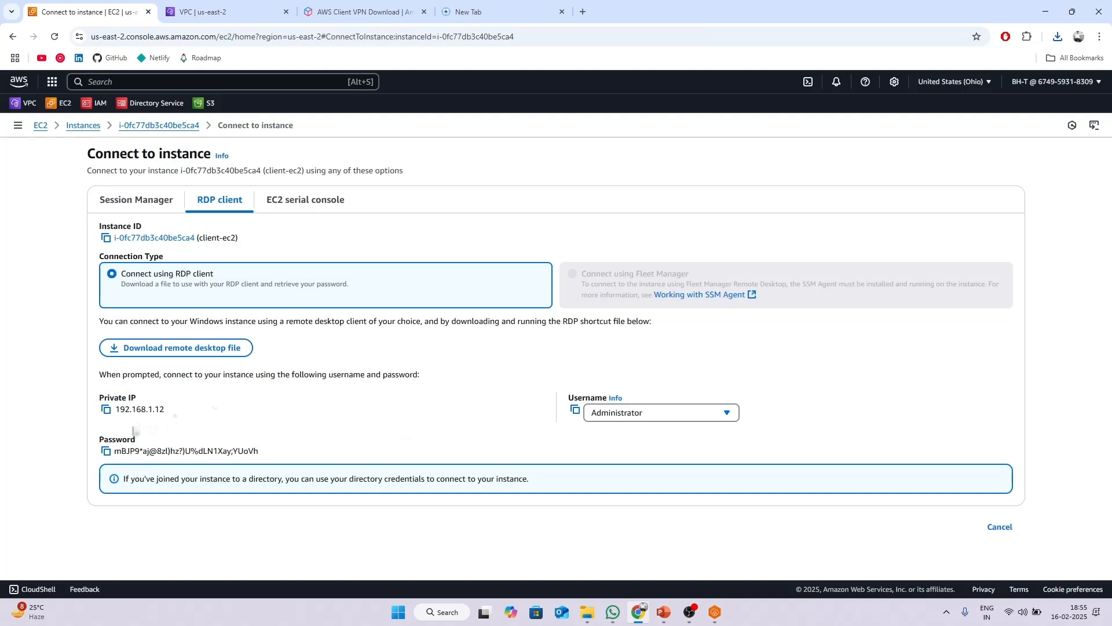
click(106, 451)
Open the downloaded client-ec2.rdp file and accept the connection security warning.
click(1058, 37)
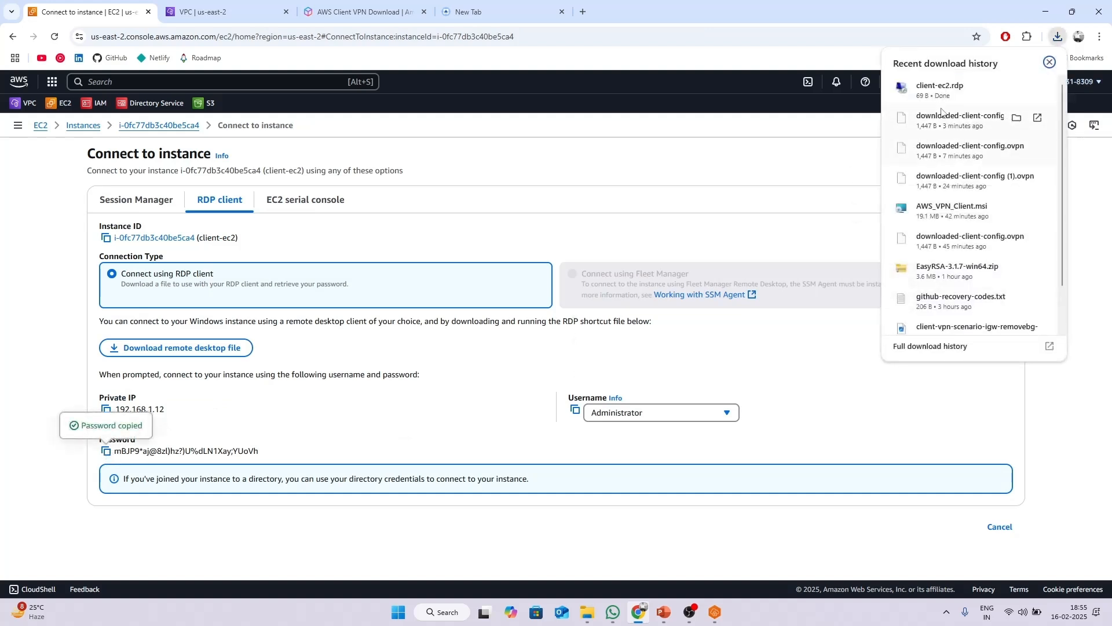
click(985, 90)
click(637, 367)
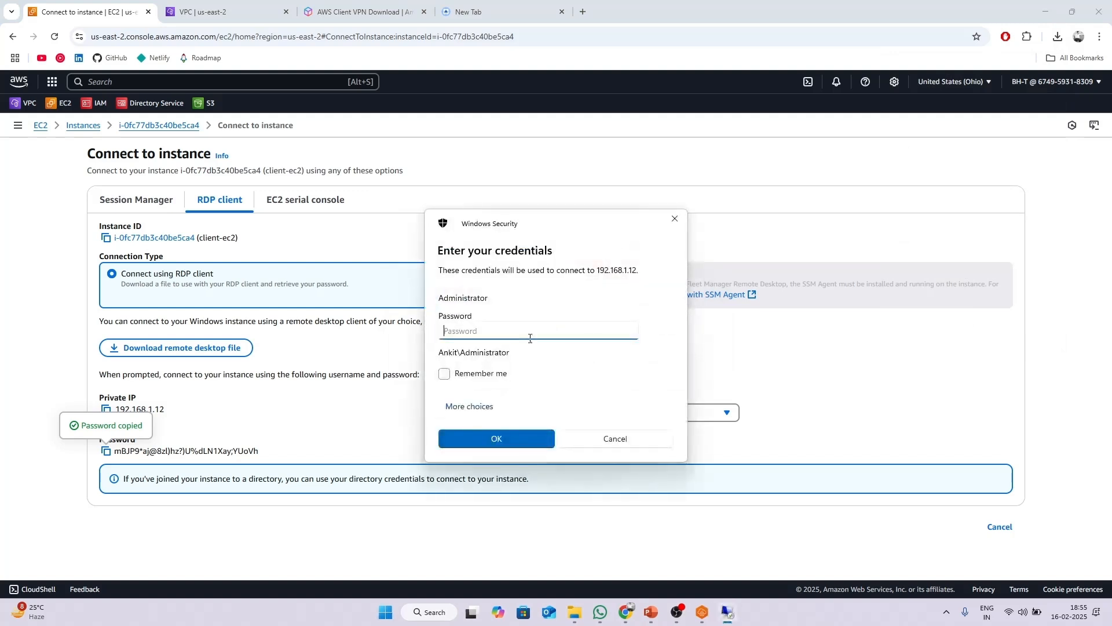
Sign in to 192.168.1.12 with the pasted Administrator password, trusting the certificate.
key(ctrl+v)
click(484, 436)
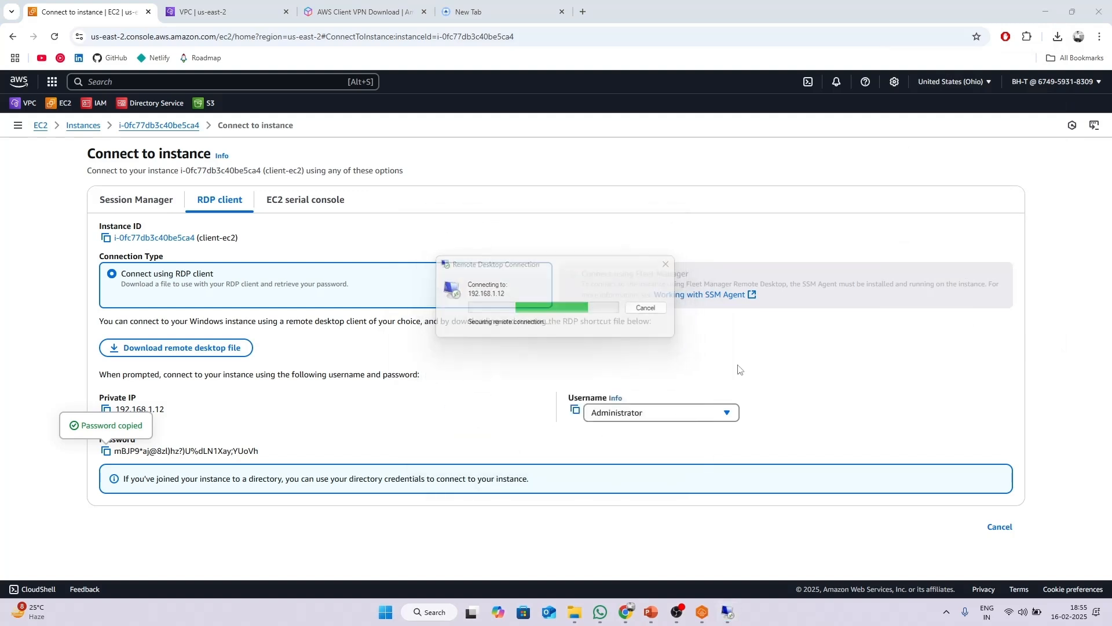
key(Left)
key(Return)
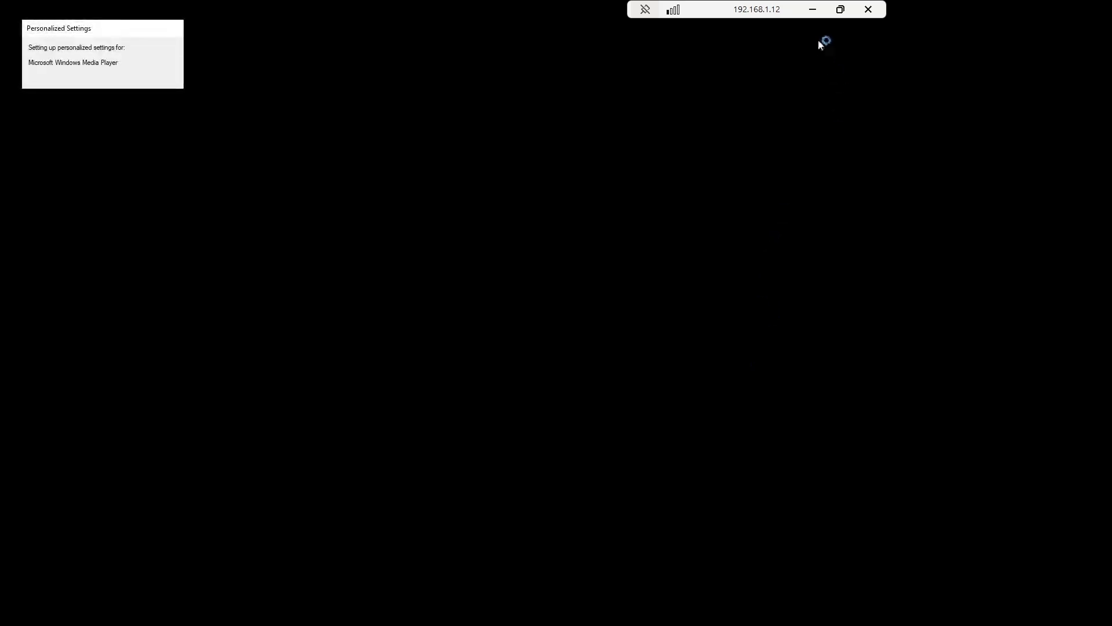
Turn the full-screen remote session into a centred window.
click(840, 10)
drag(343, 18, 666, 104)
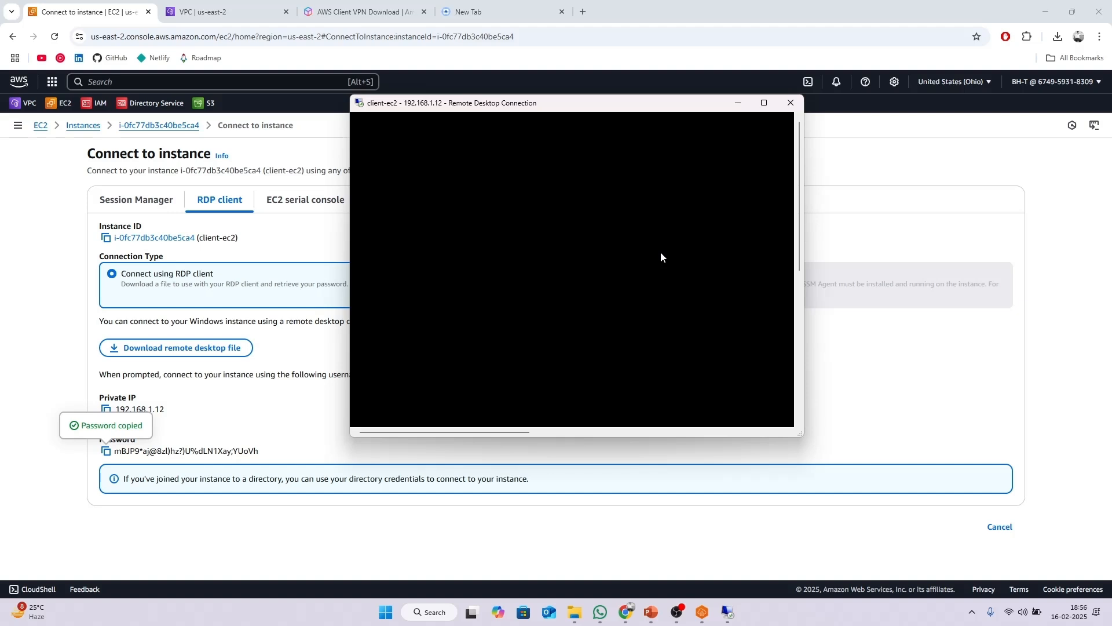
drag(538, 105, 612, 110)
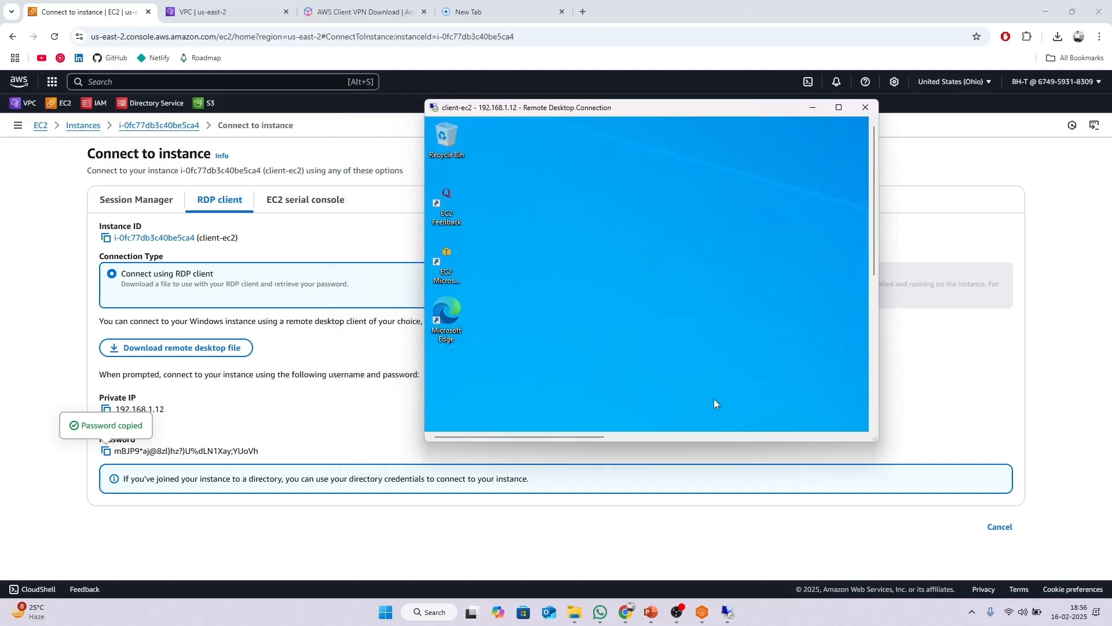
Open Command Prompt with 'cmd' and start typing a ping command.
key(super)
text(cmd)
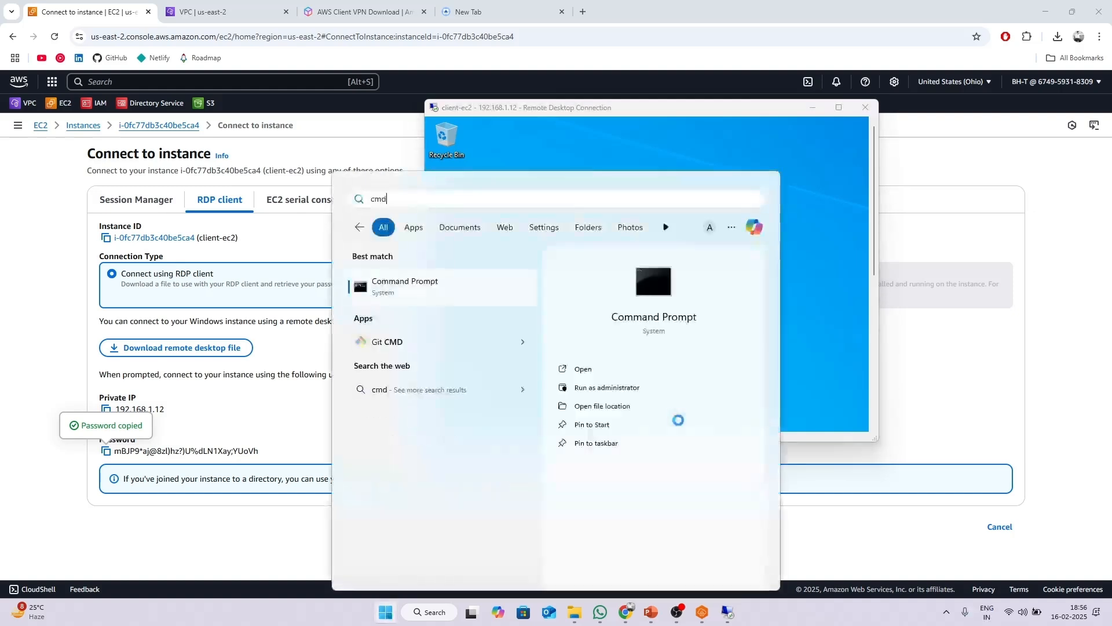
key(Return)
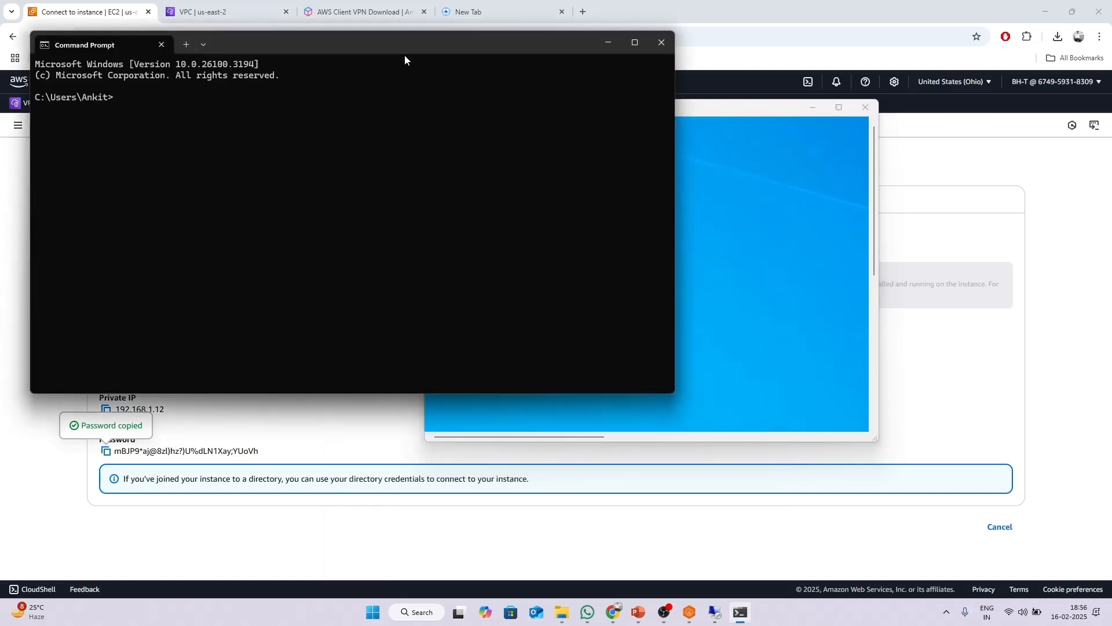
drag(404, 55, 586, 120)
text(ping)
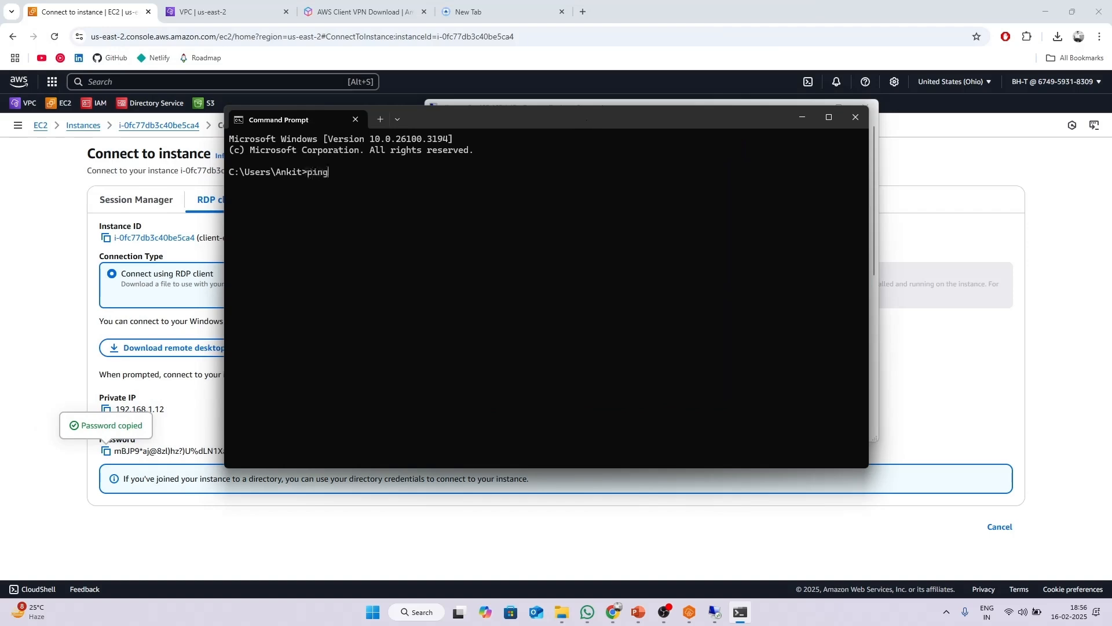
Copy the instance's private IPv4 from its summary page and run ping 192.168.1.12.
click(226, 11)
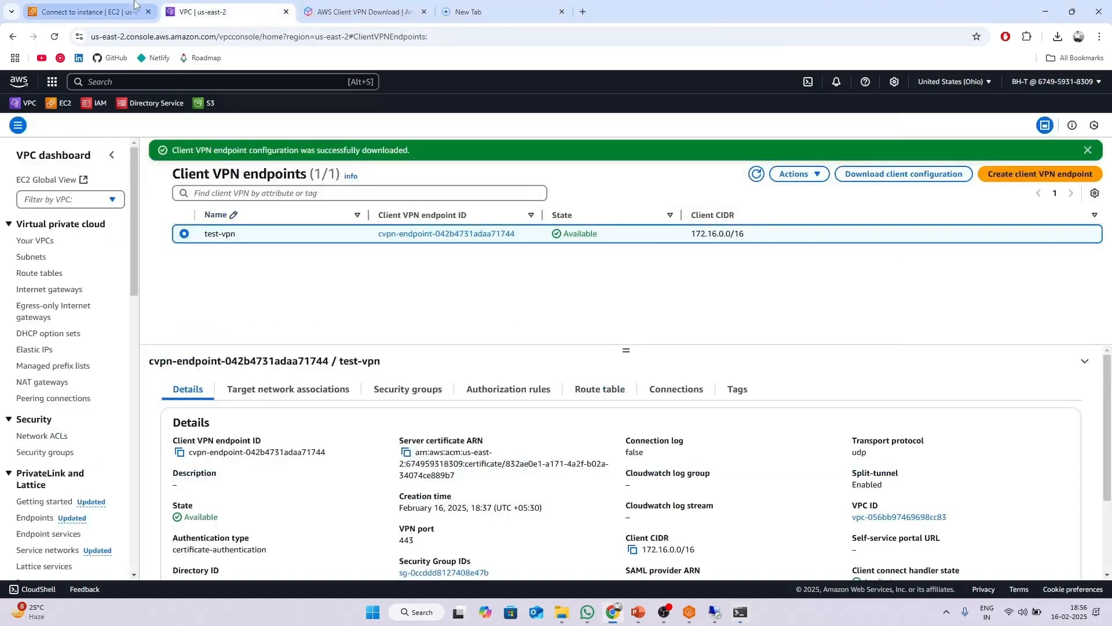
click(86, 12)
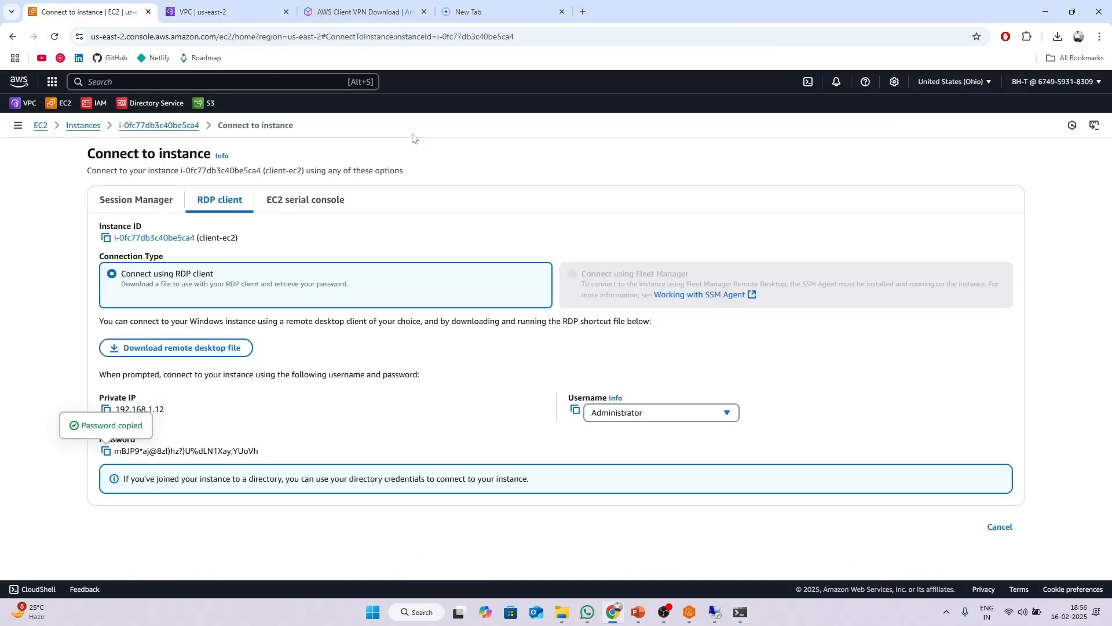
click(134, 125)
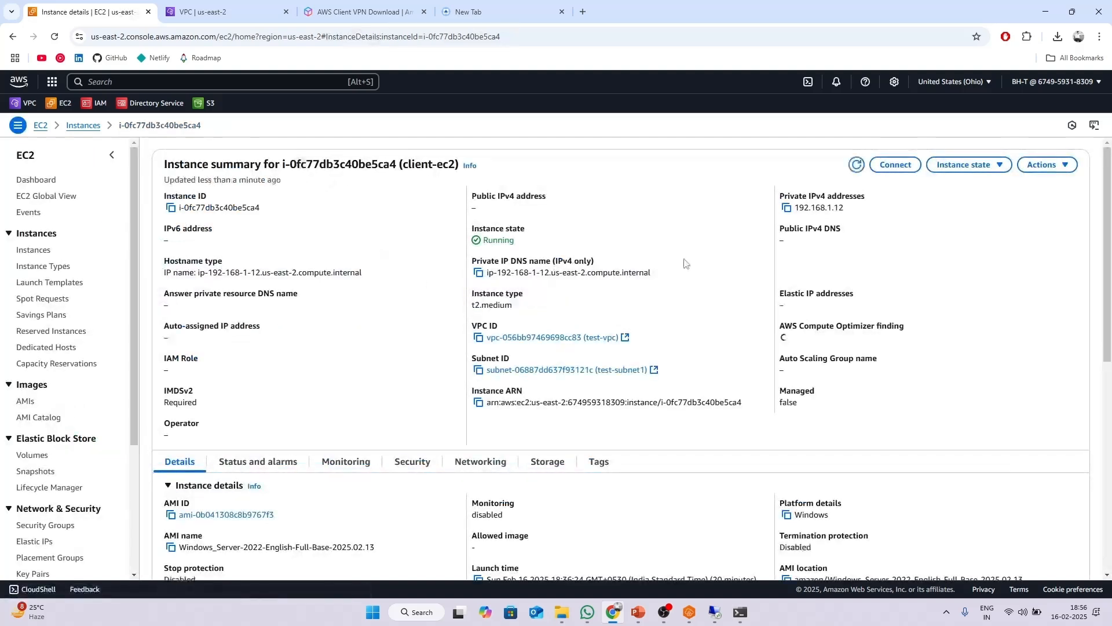
click(787, 207)
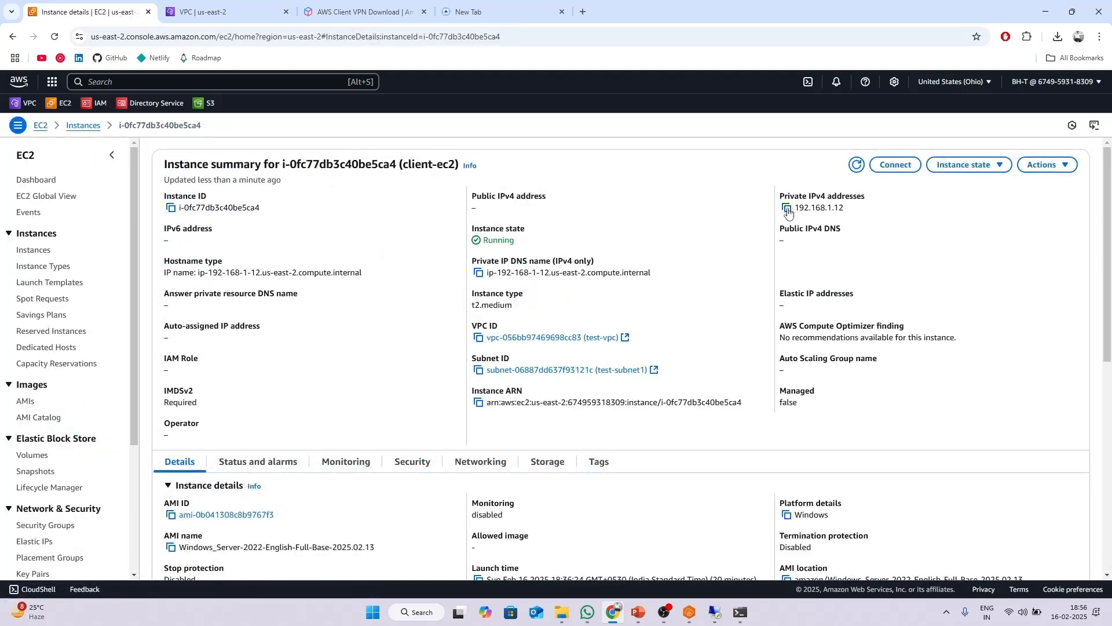
click(740, 612)
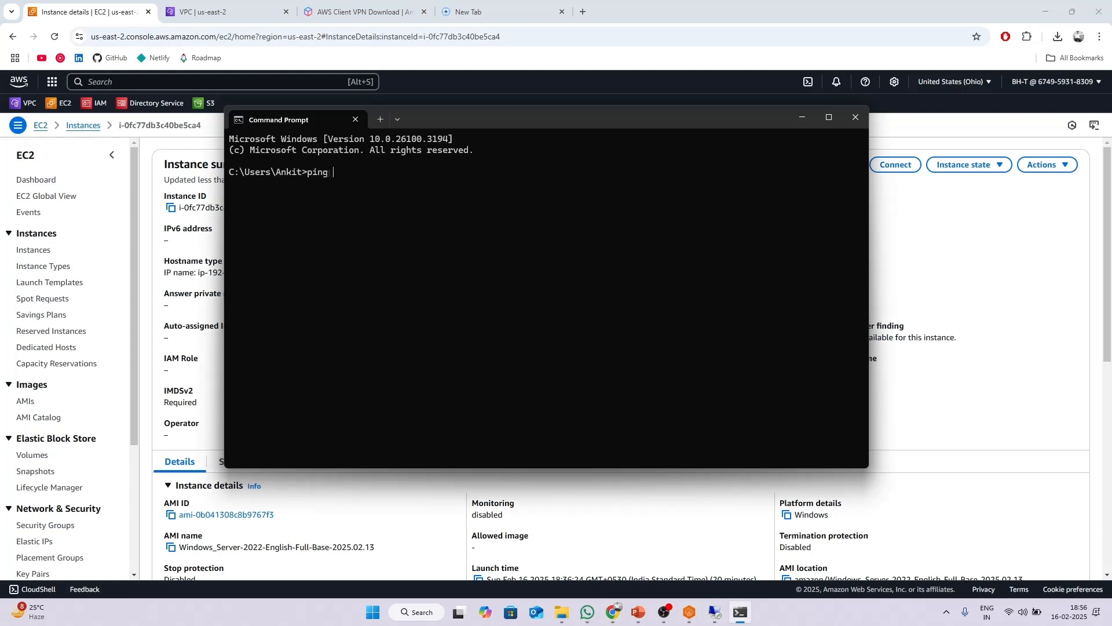
key(ctrl+v)
key(Return)
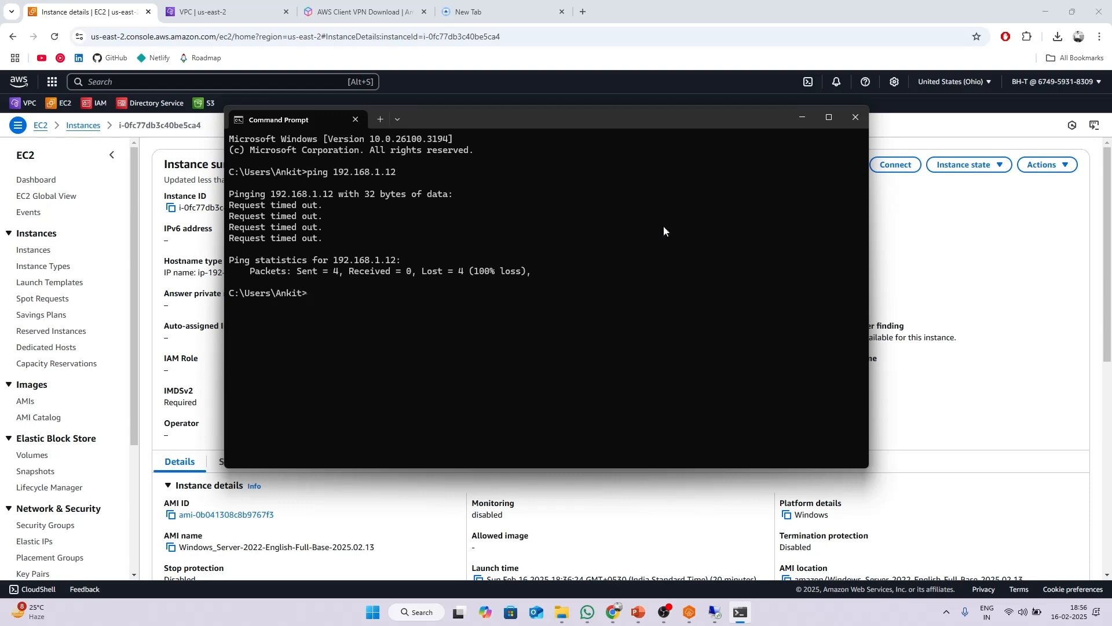
Bring the remote desktop session back full-screen and decline network discovery on the server.
click(802, 117)
click(714, 617)
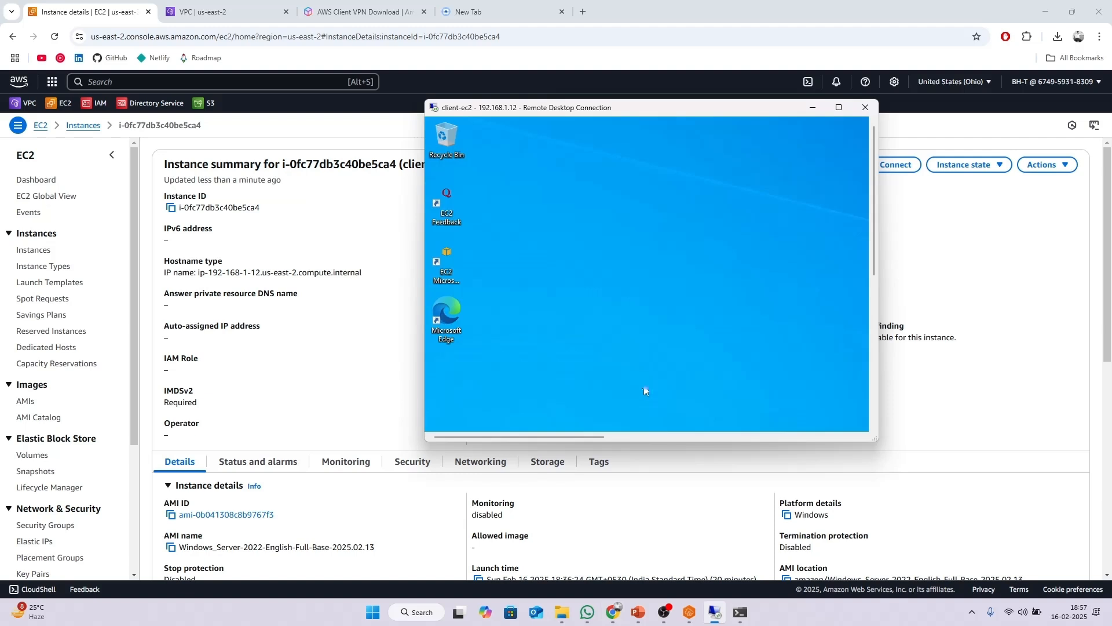
click(838, 107)
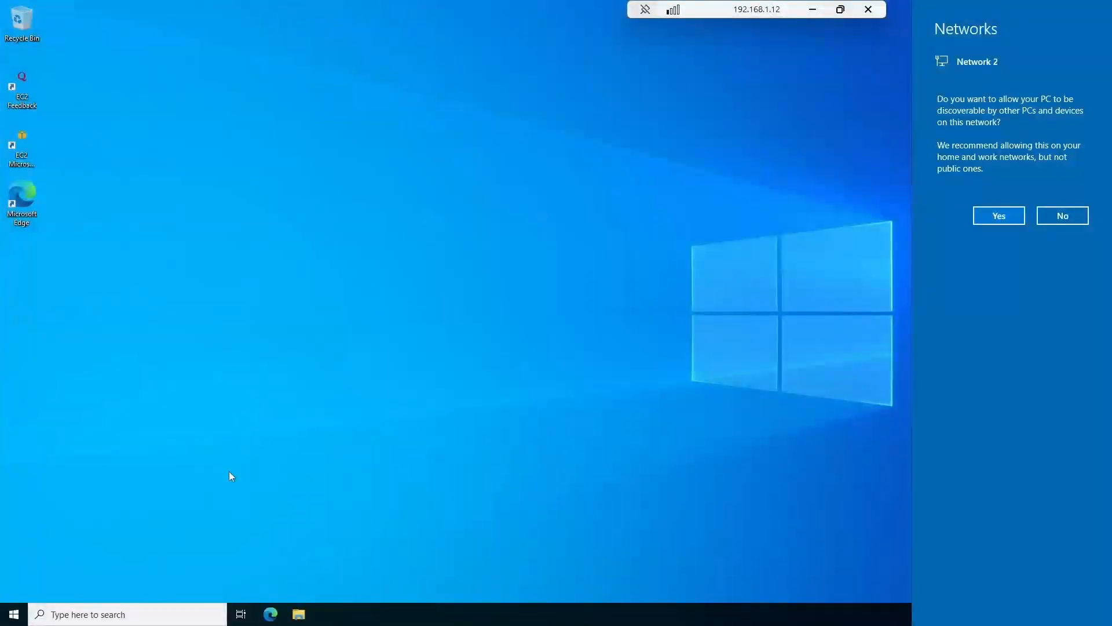
click(1068, 215)
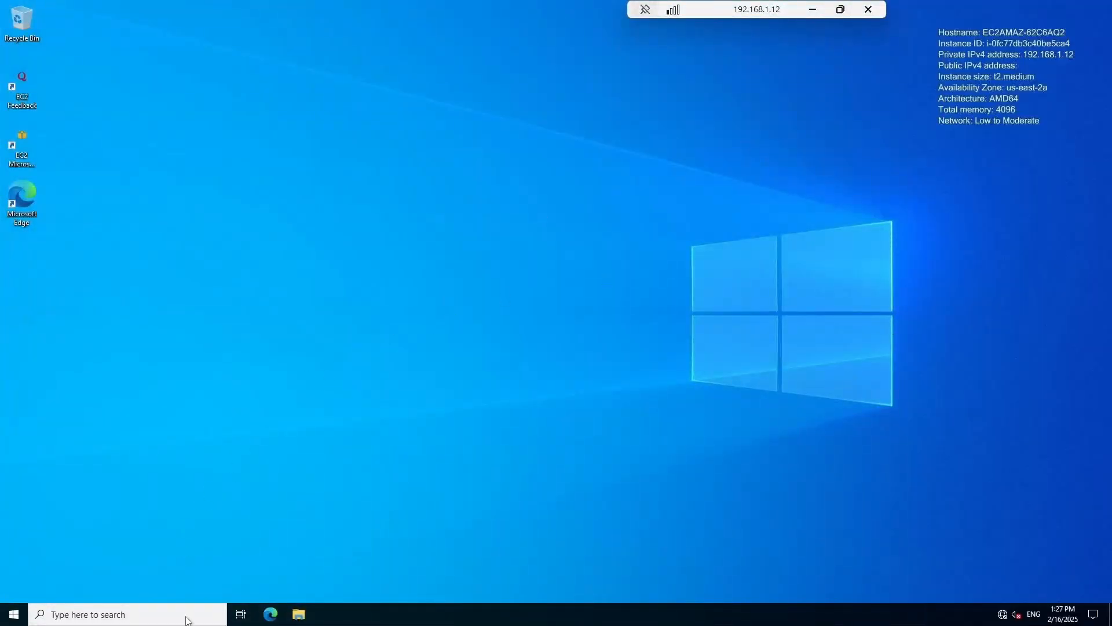
Search 'windows firewall' on the remote server and open its list of allowed apps.
click(186, 620)
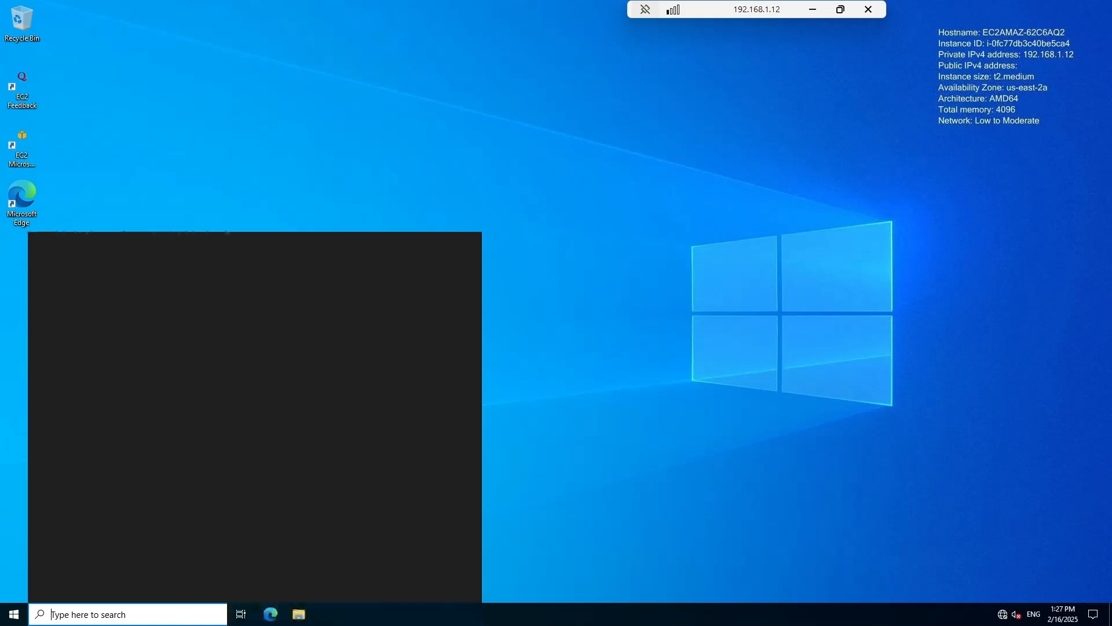
text(windows )
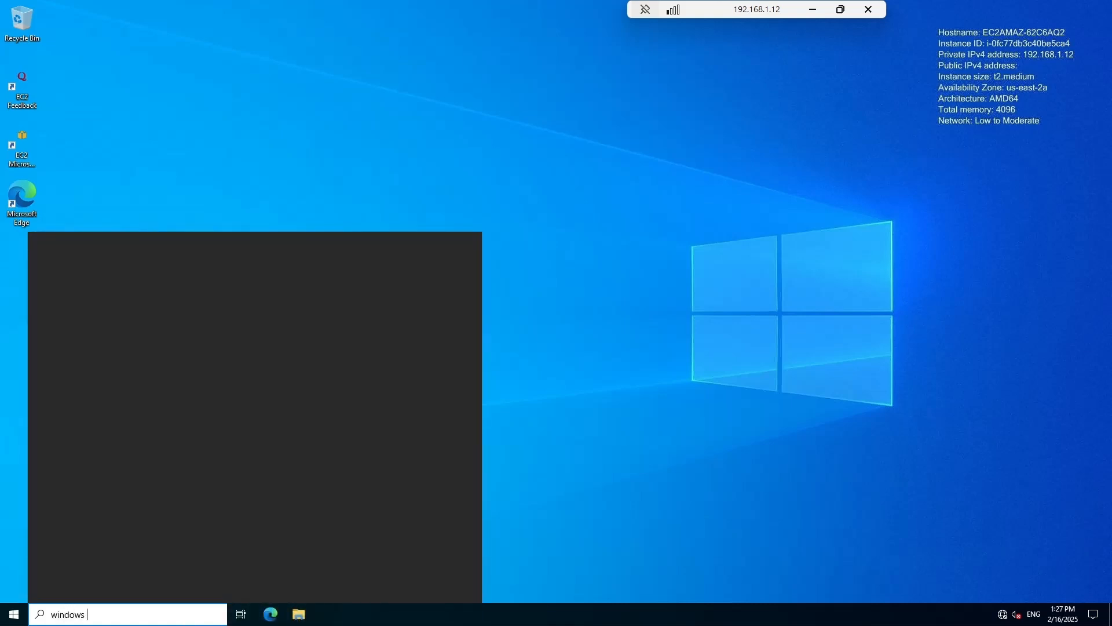
text(firewall)
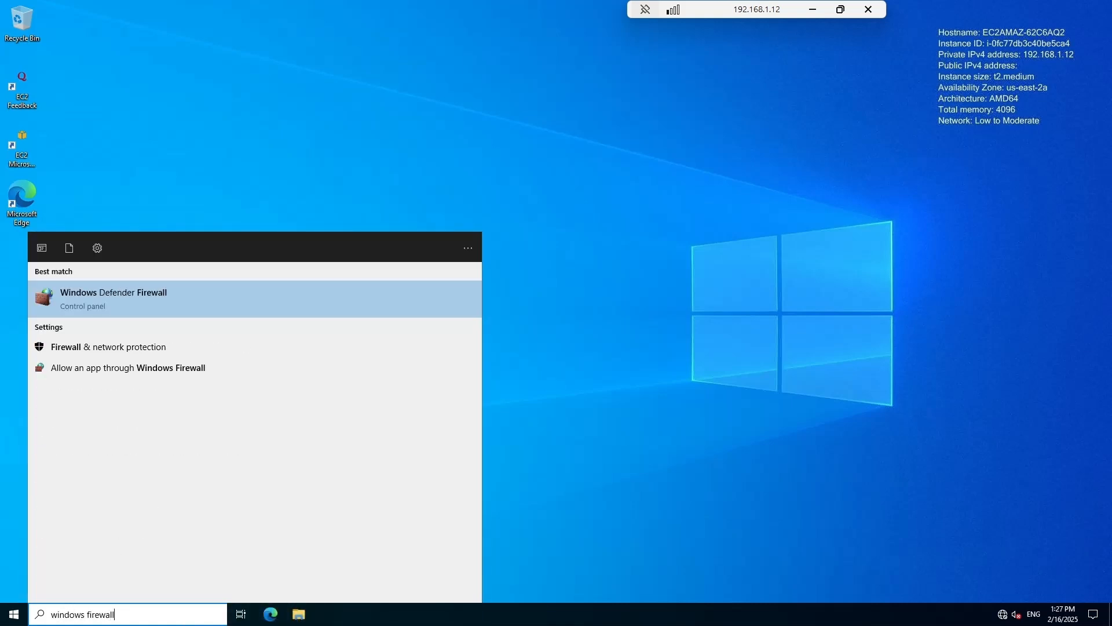
click(372, 304)
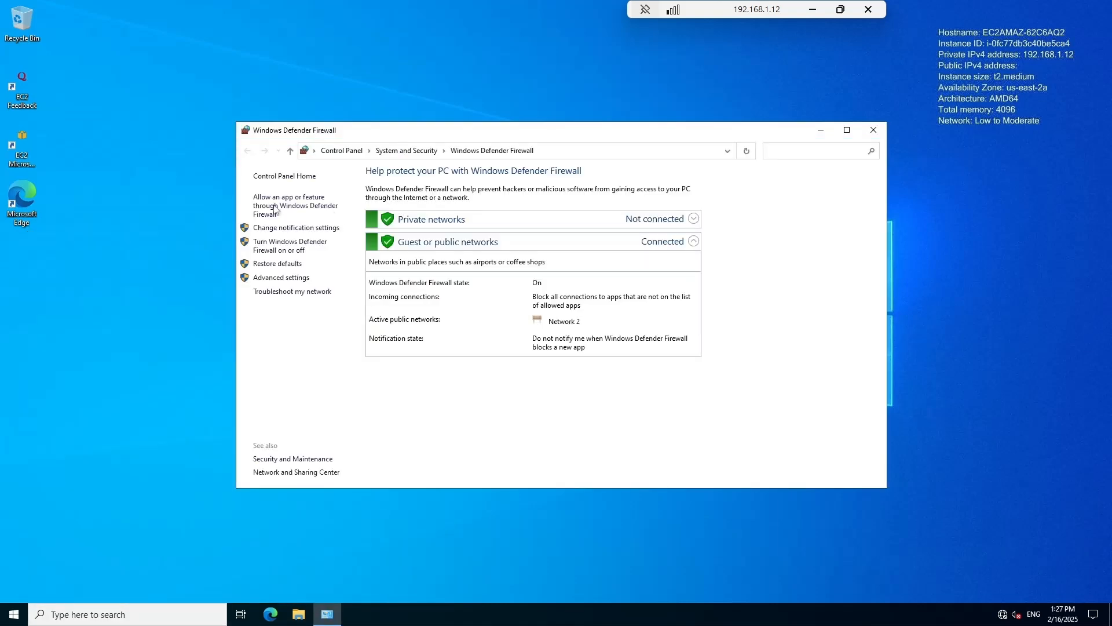
click(295, 207)
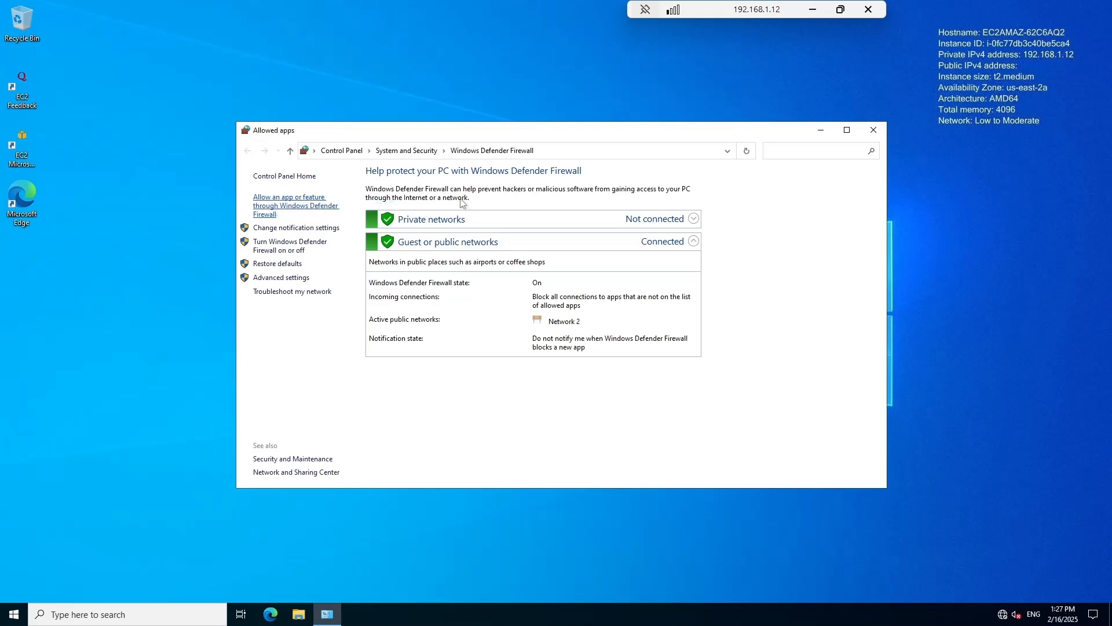
Allow File and Printer Sharing, including its QUIC and SMBDirect variants, on private networks.
scroll(720, 282, down, 2)
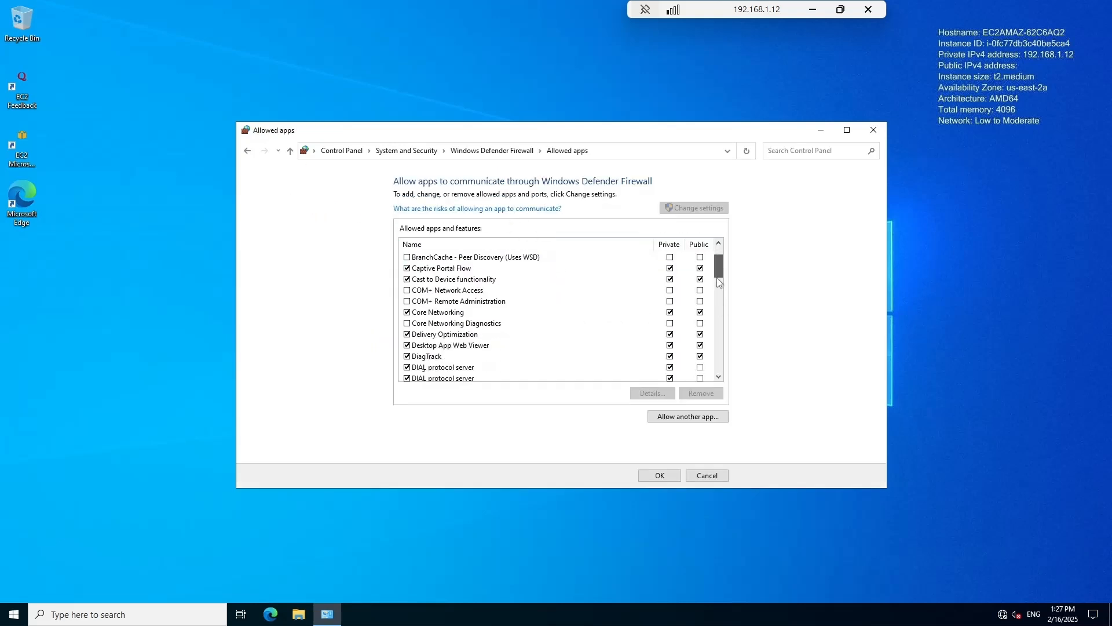
scroll(719, 282, down, 3)
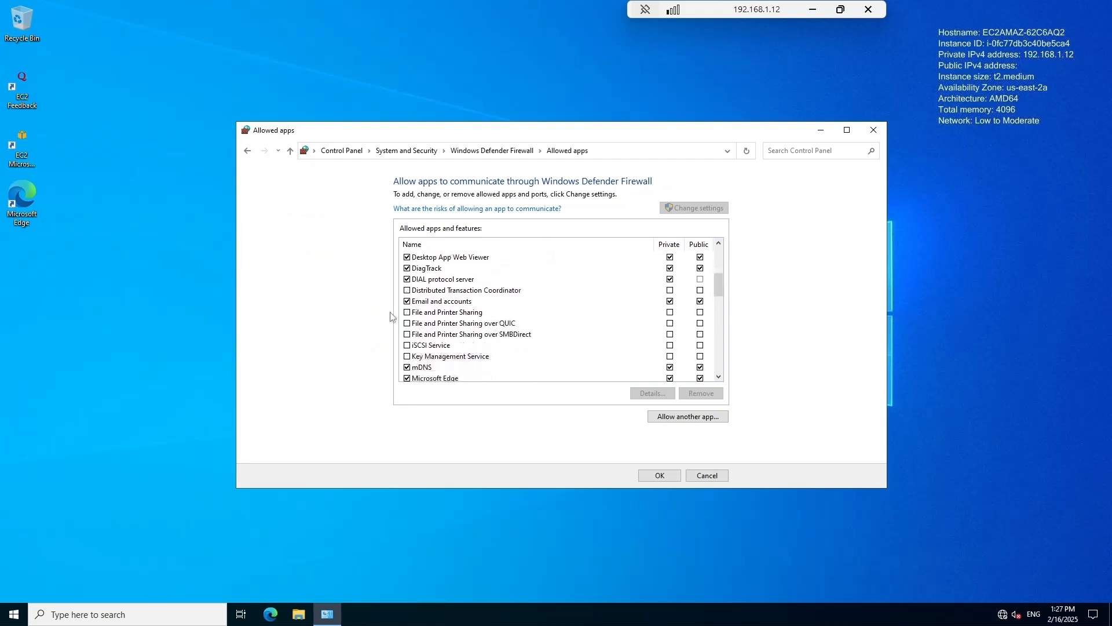
click(407, 313)
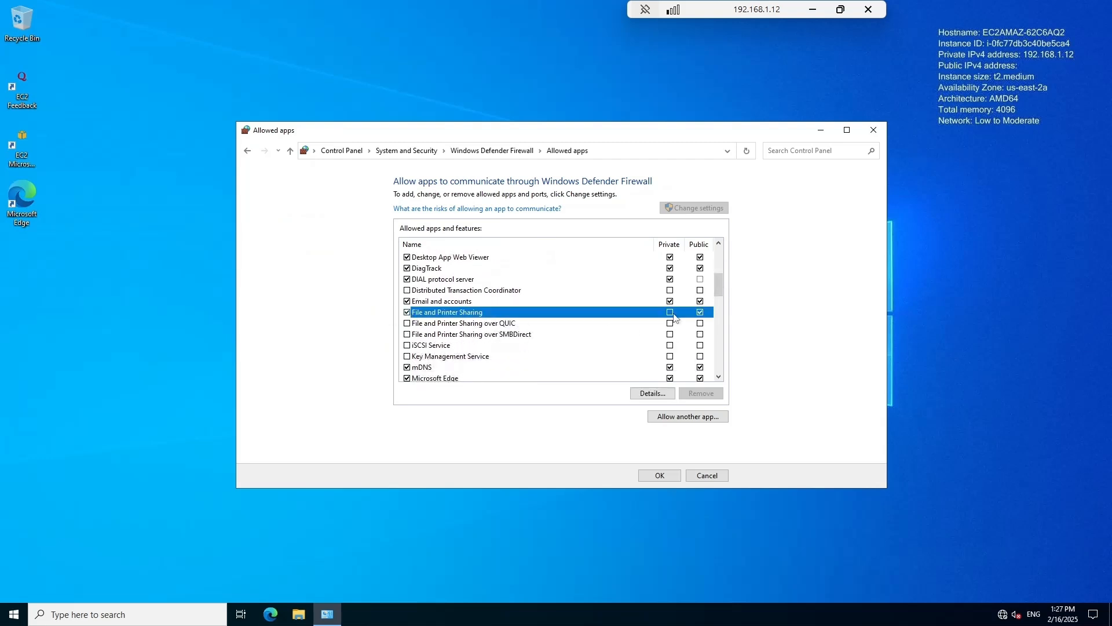
click(408, 324)
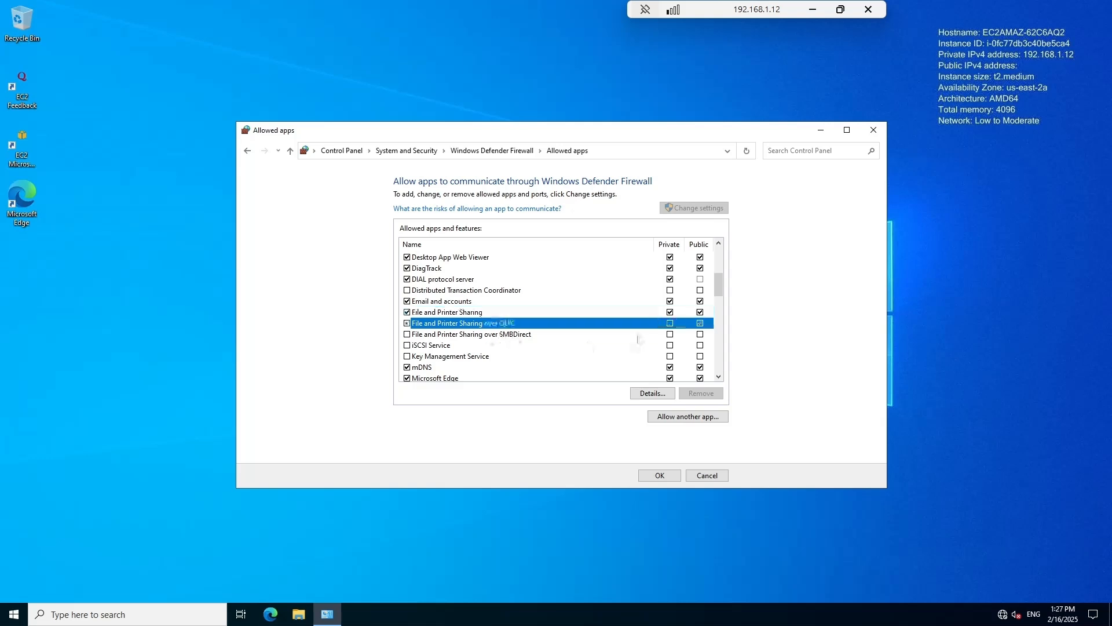
click(671, 324)
click(407, 335)
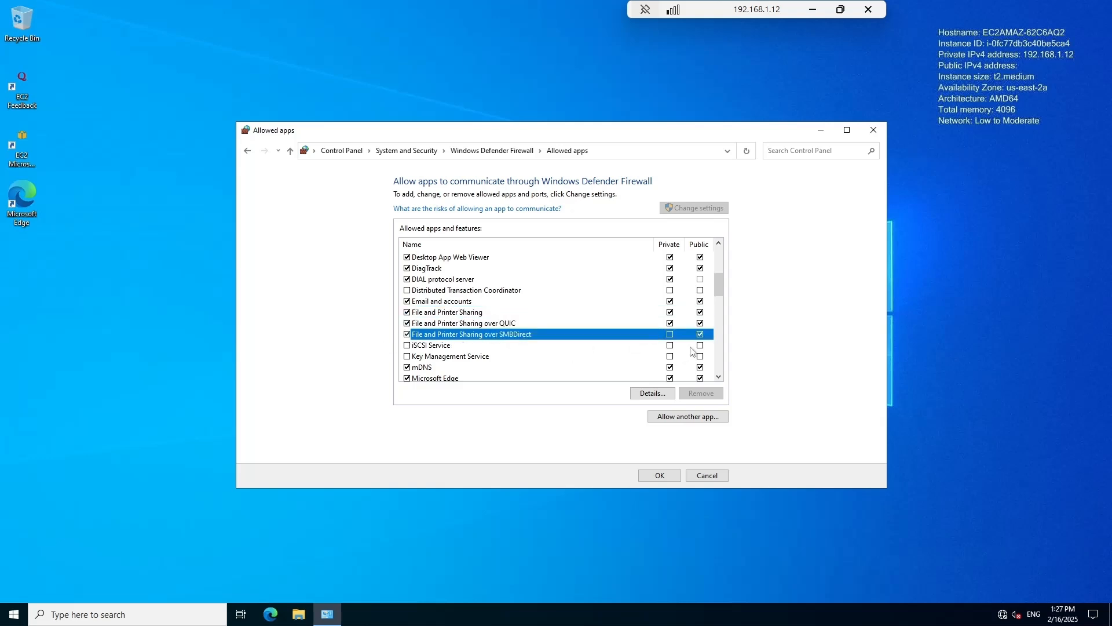
click(670, 335)
Allow Windows Management Instrumentation (WMI) on private networks, save, and close the firewall window.
scroll(721, 312, down, 8)
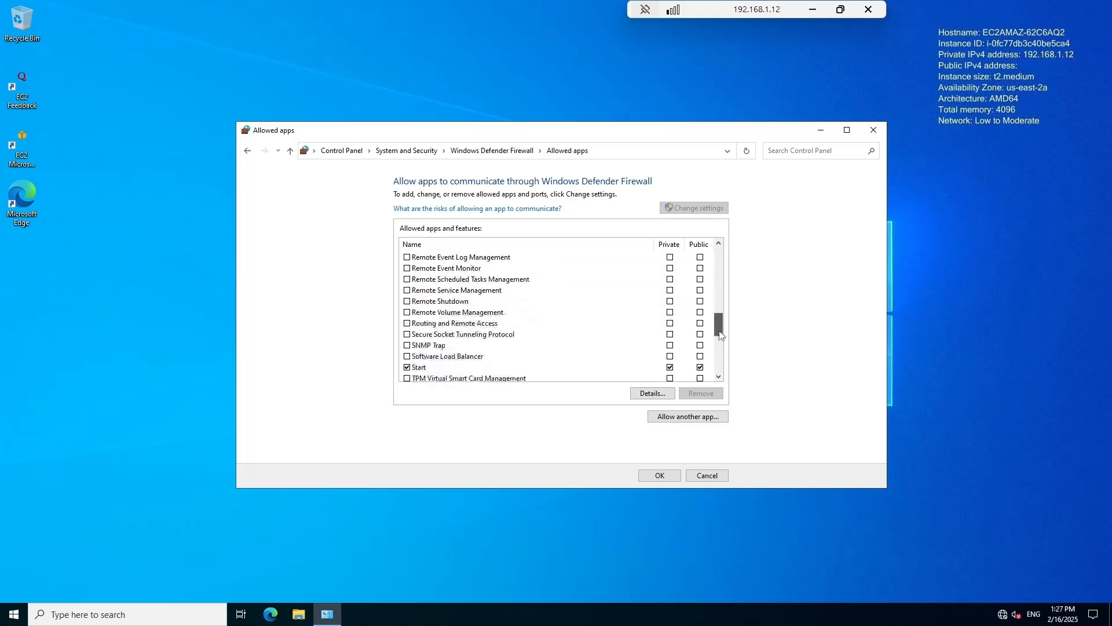
drag(721, 341, 721, 353)
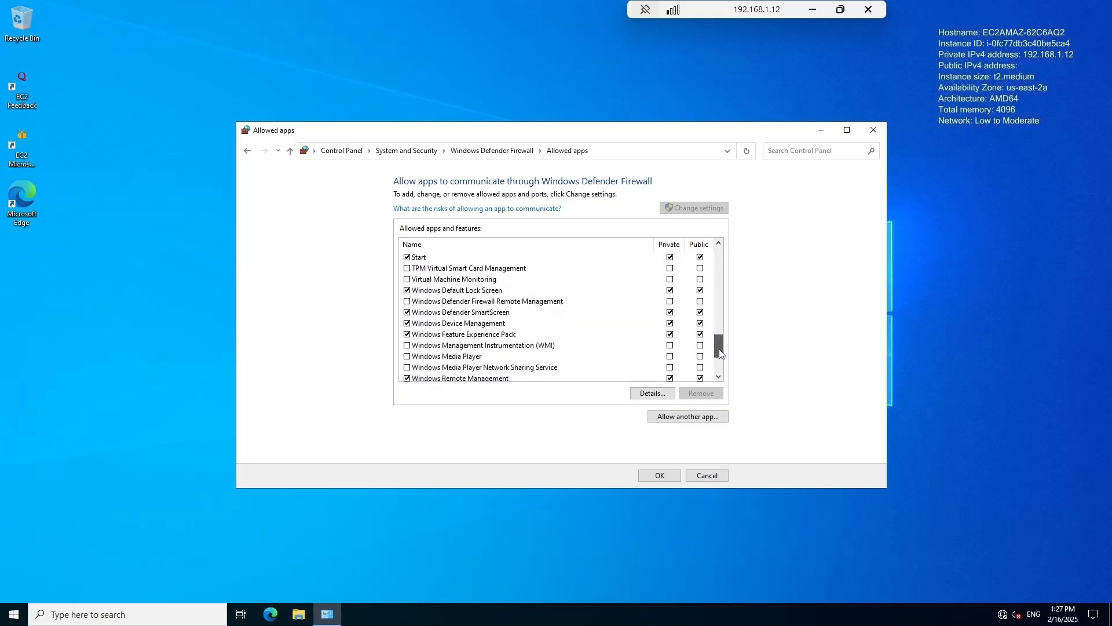
click(407, 345)
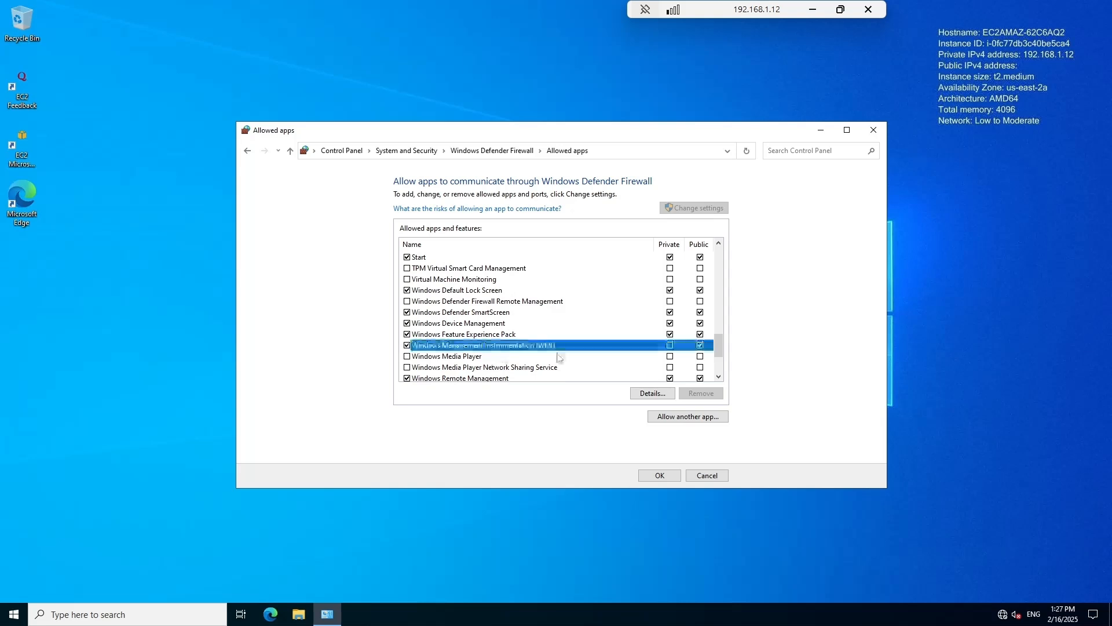
click(670, 347)
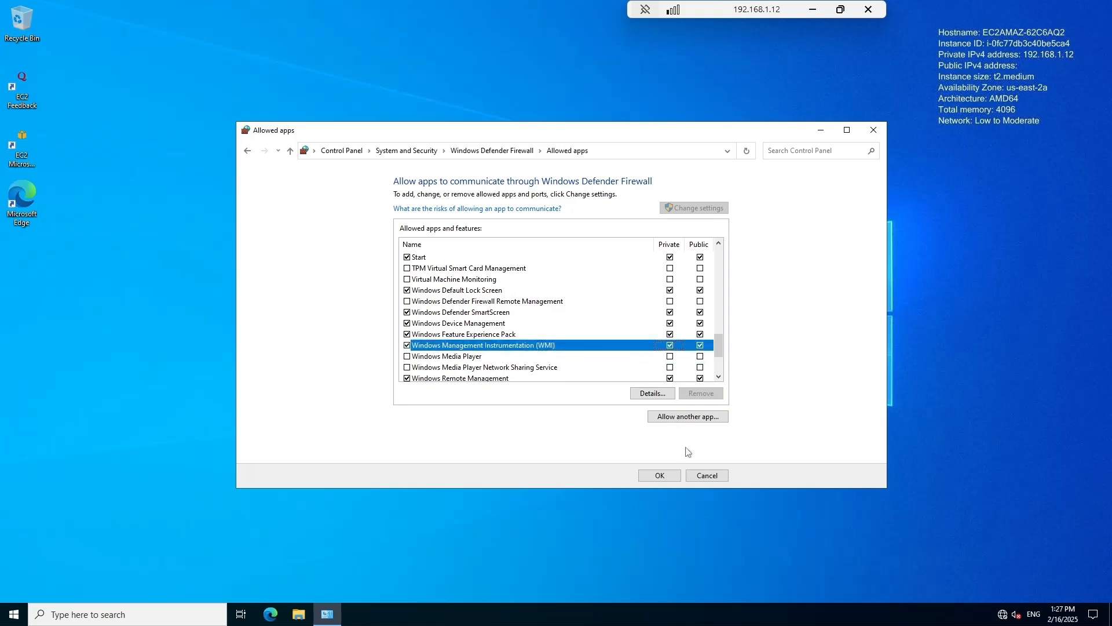
click(659, 476)
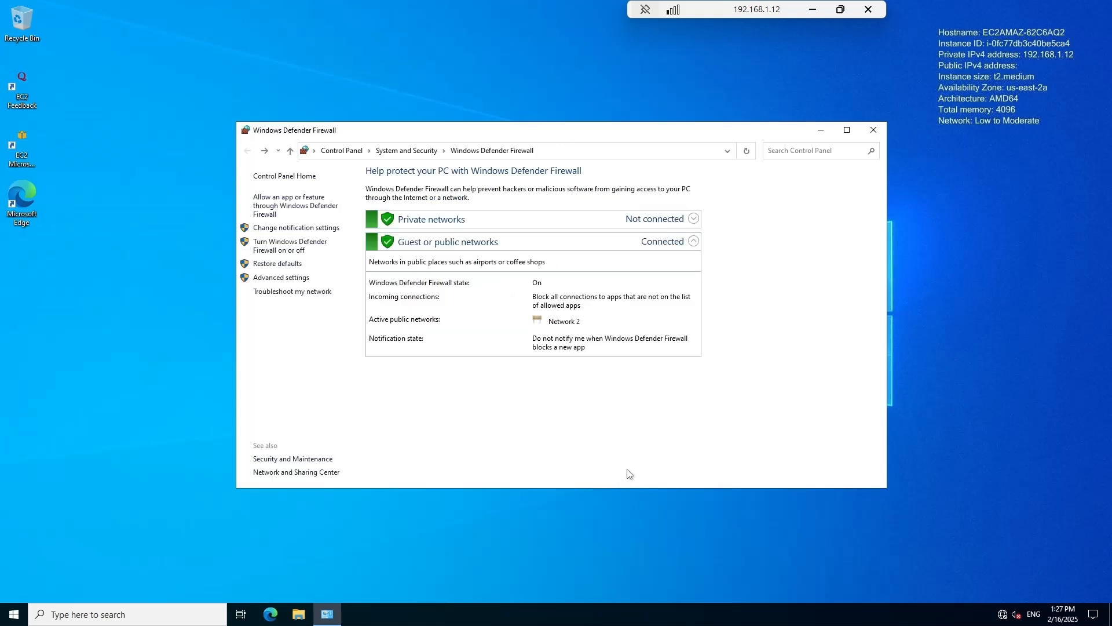
click(874, 130)
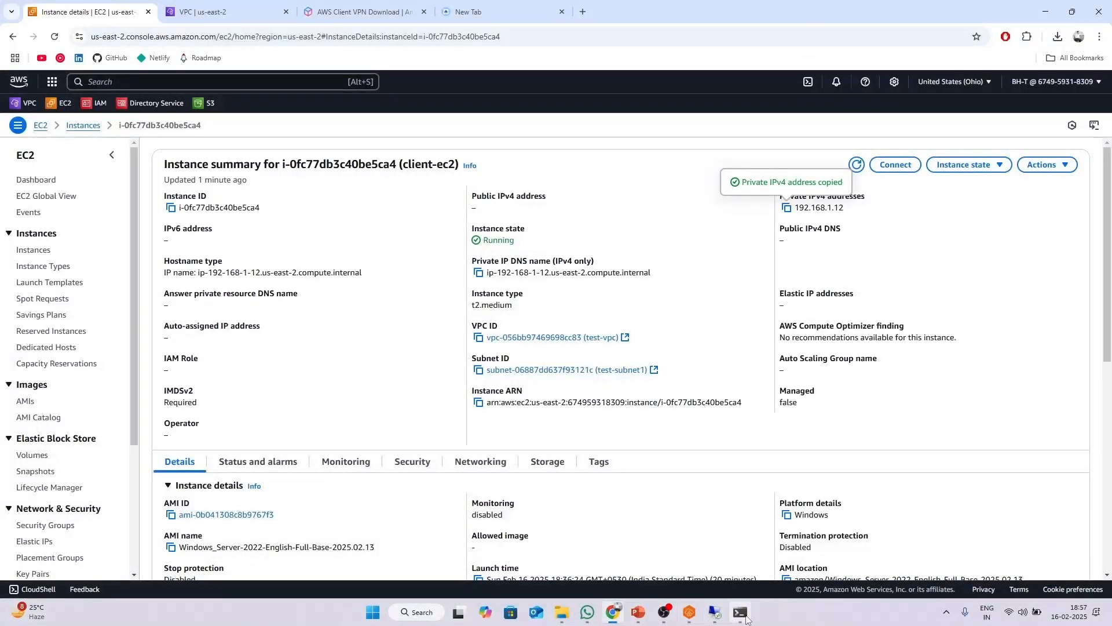
Rerun the ping to 192.168.1.12 in Command Prompt, getting 4 replies and 0% loss, then minimize it.
click(742, 614)
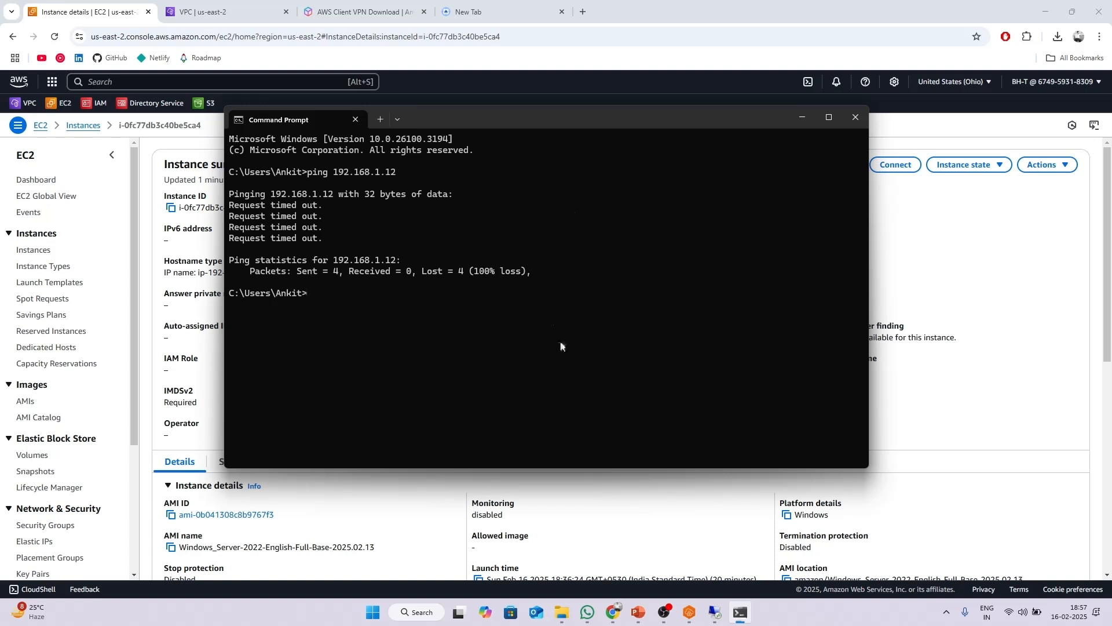
key(Up)
key(Return)
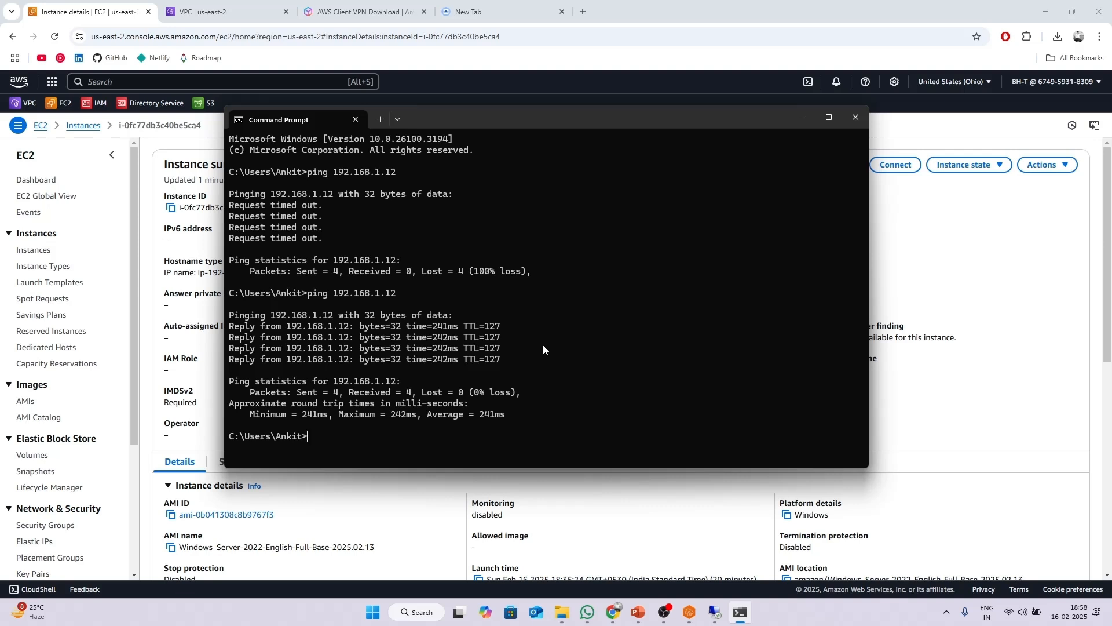
click(809, 115)
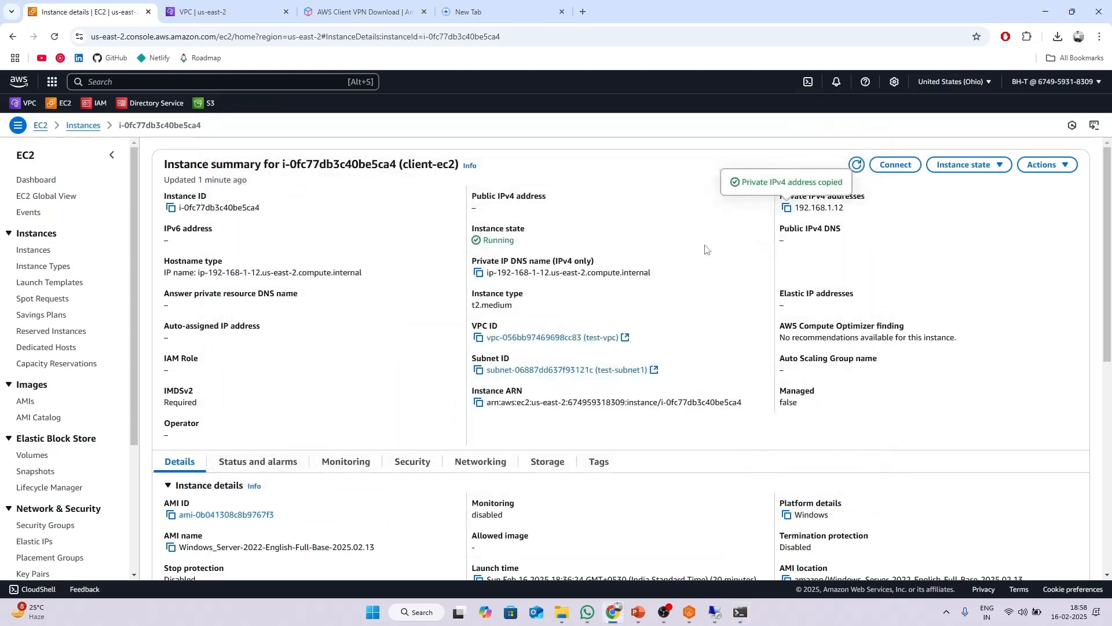